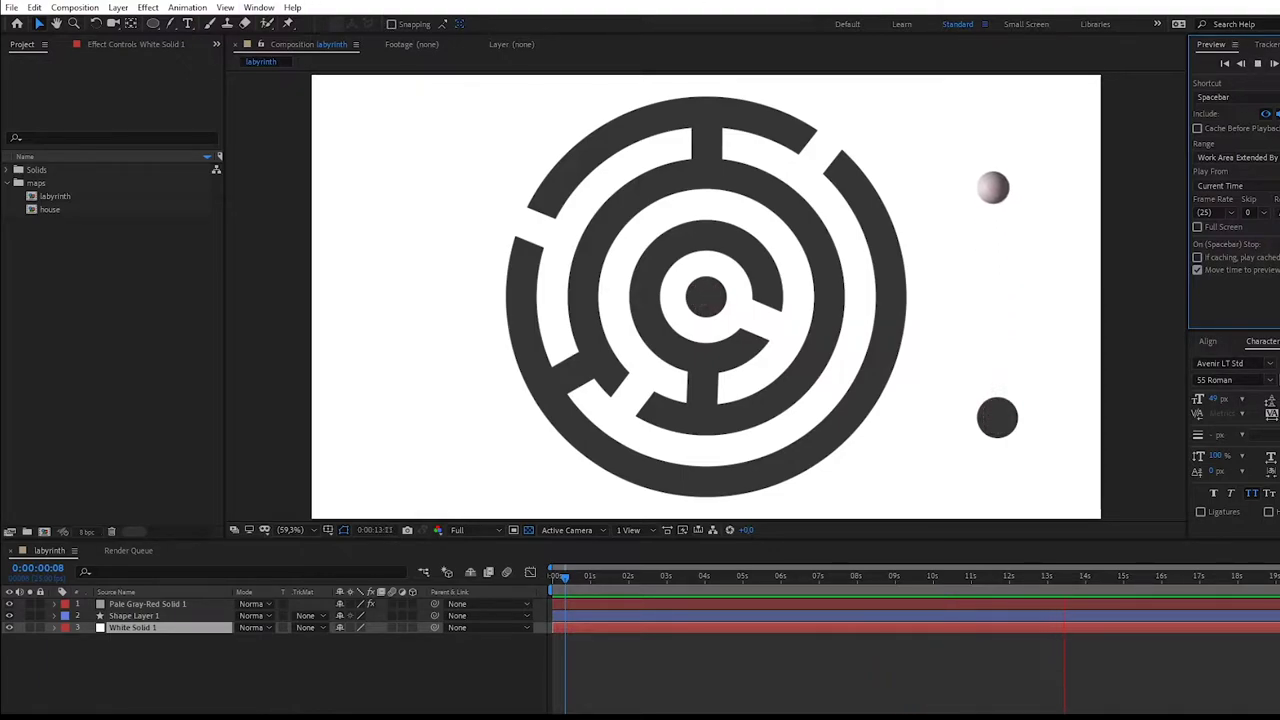
Create a new composition named 'labirintus'.
click(95, 10)
click(105, 23)
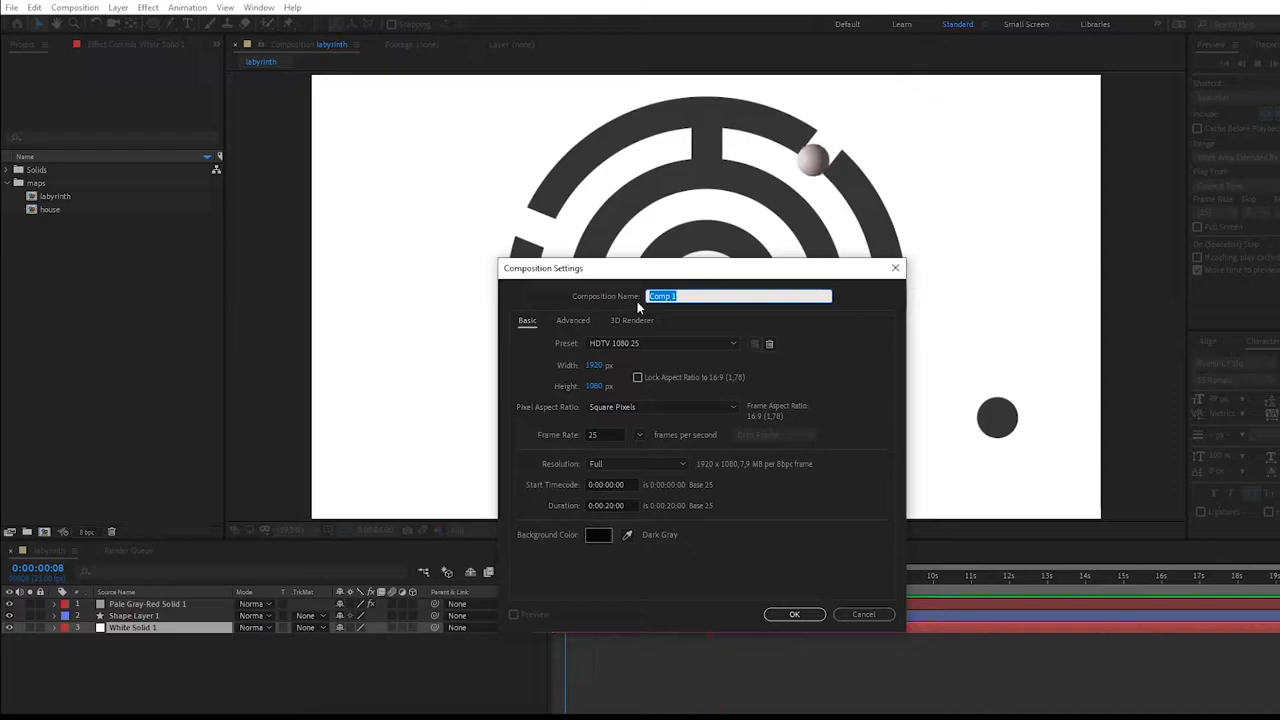
text(labirin)
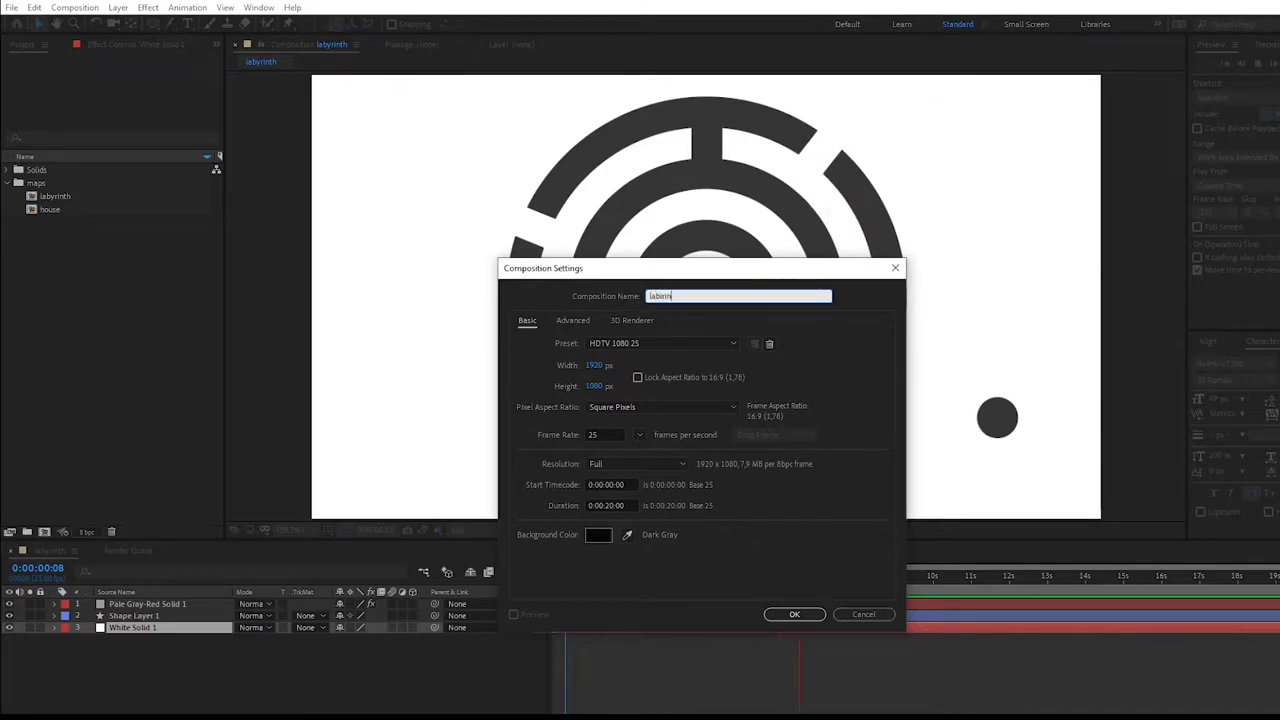
text(tus)
click(790, 614)
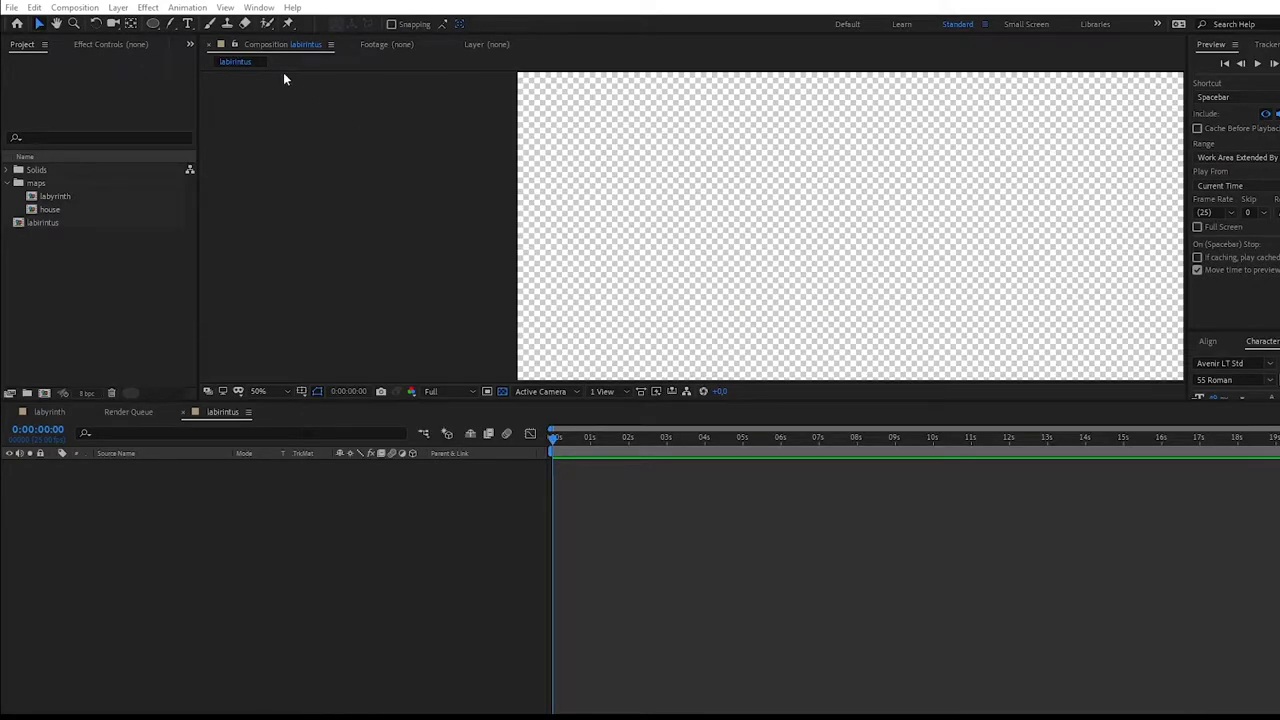
Add a white solid layer to the labirintus composition.
click(117, 8)
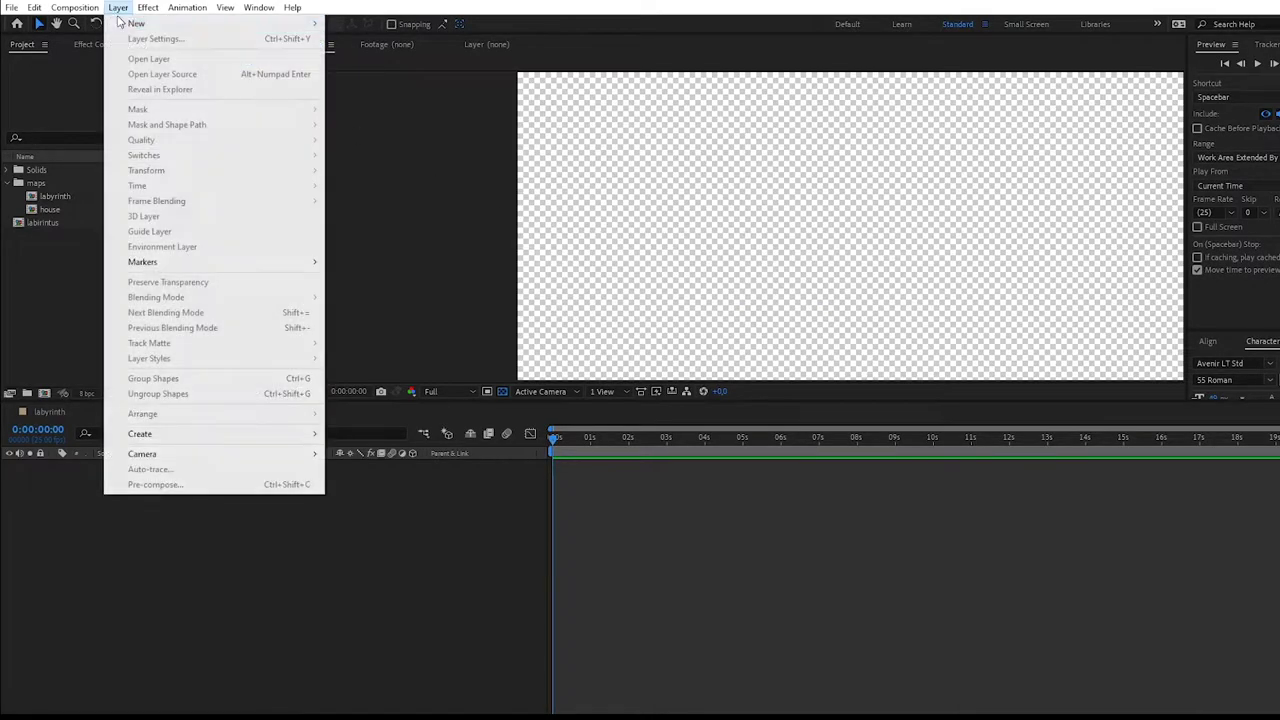
mouse_move(130, 24)
click(347, 42)
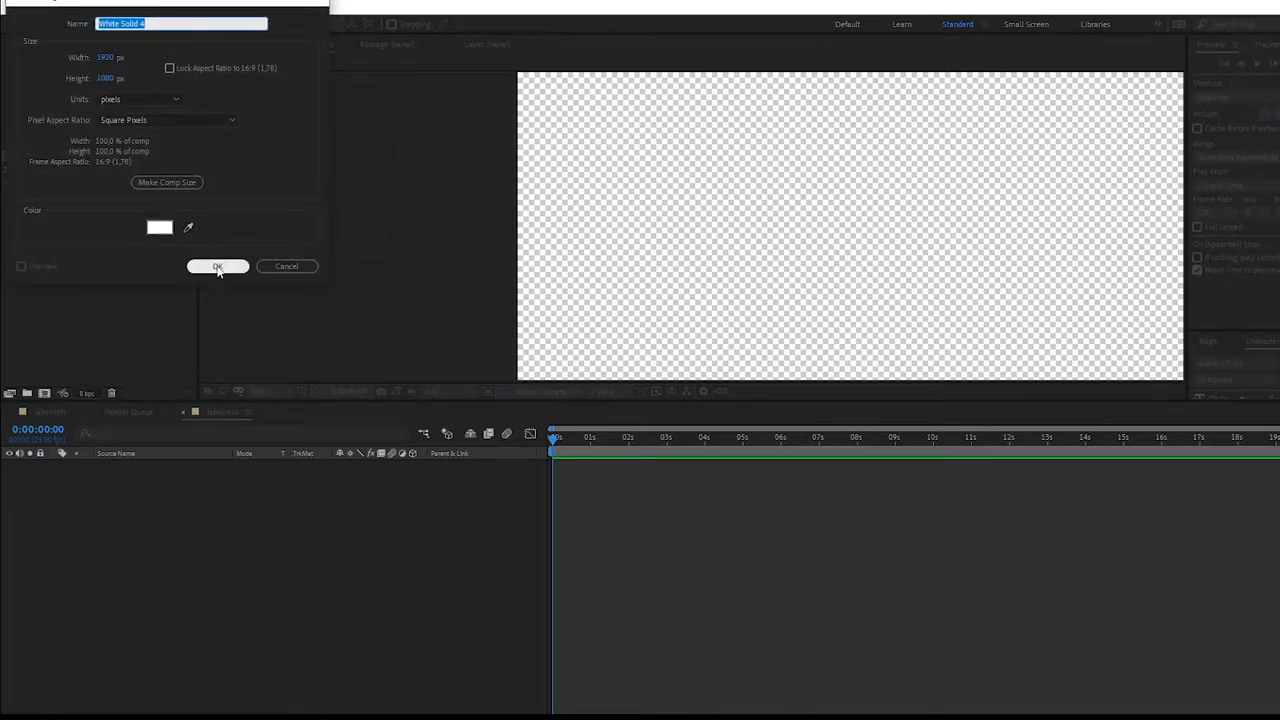
click(217, 268)
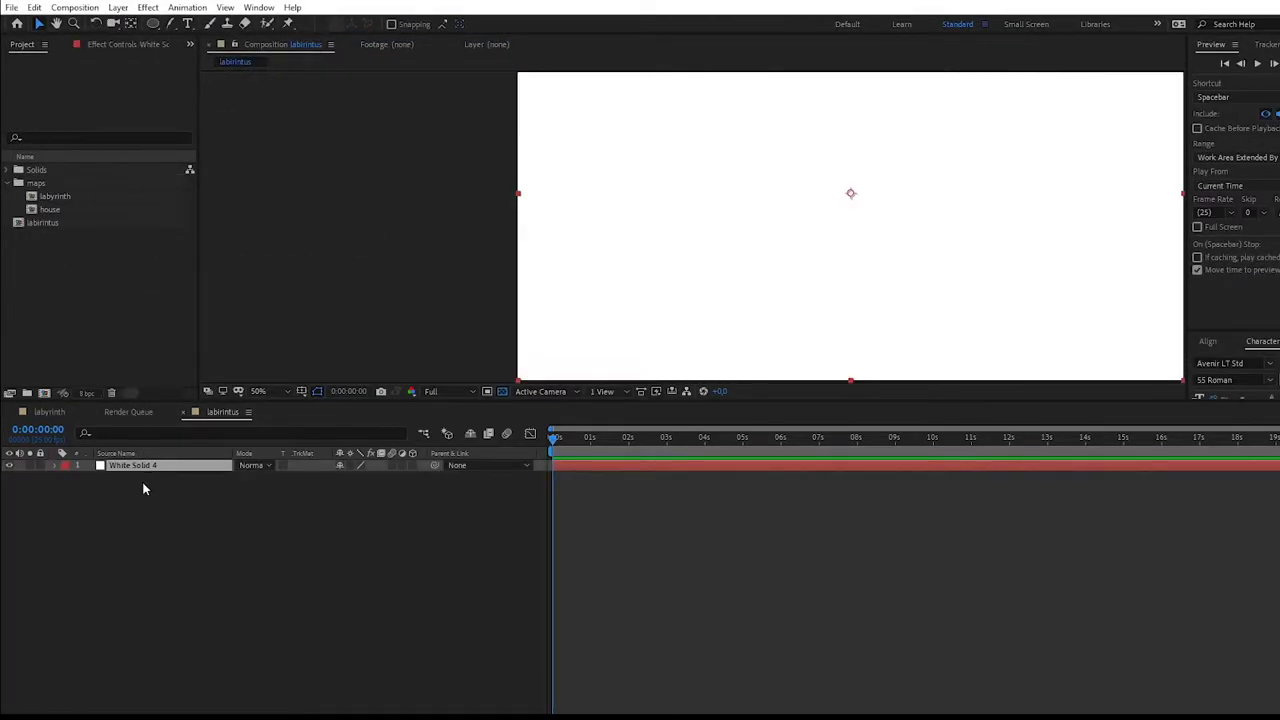
click(117, 7)
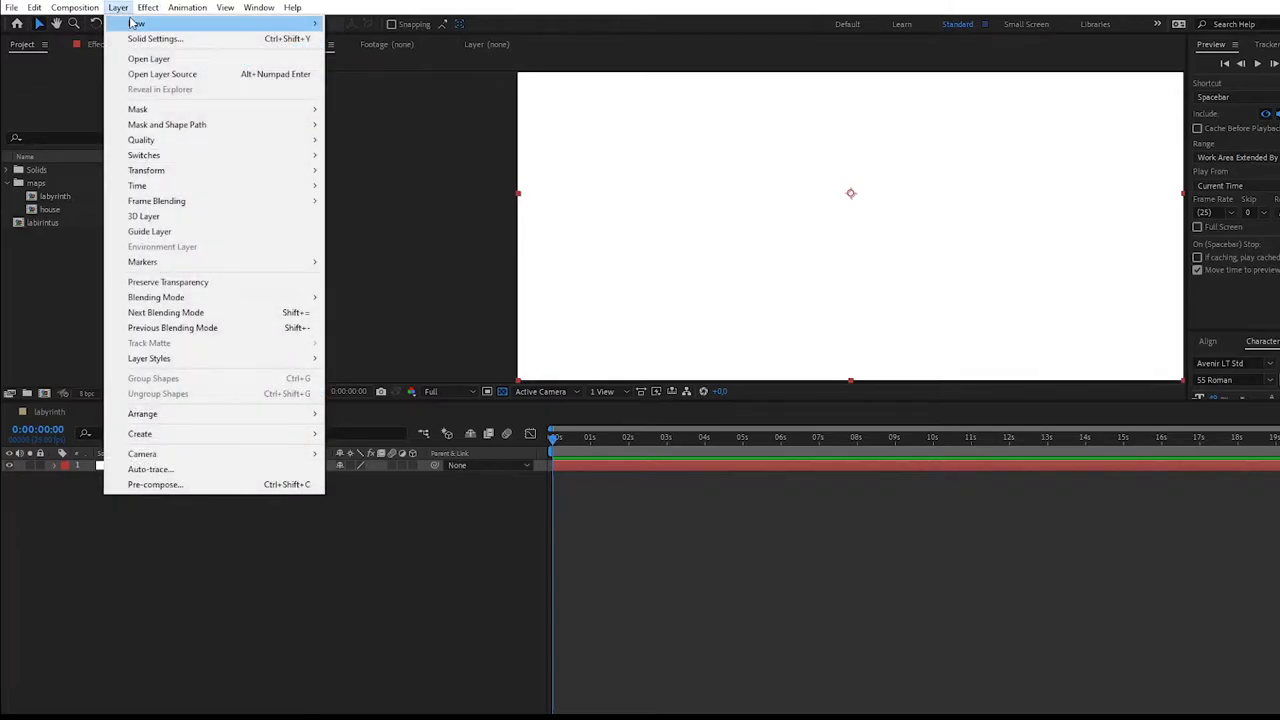
Add an empty Shape Layer 1 and select its Contents.
mouse_move(290, 23)
click(392, 101)
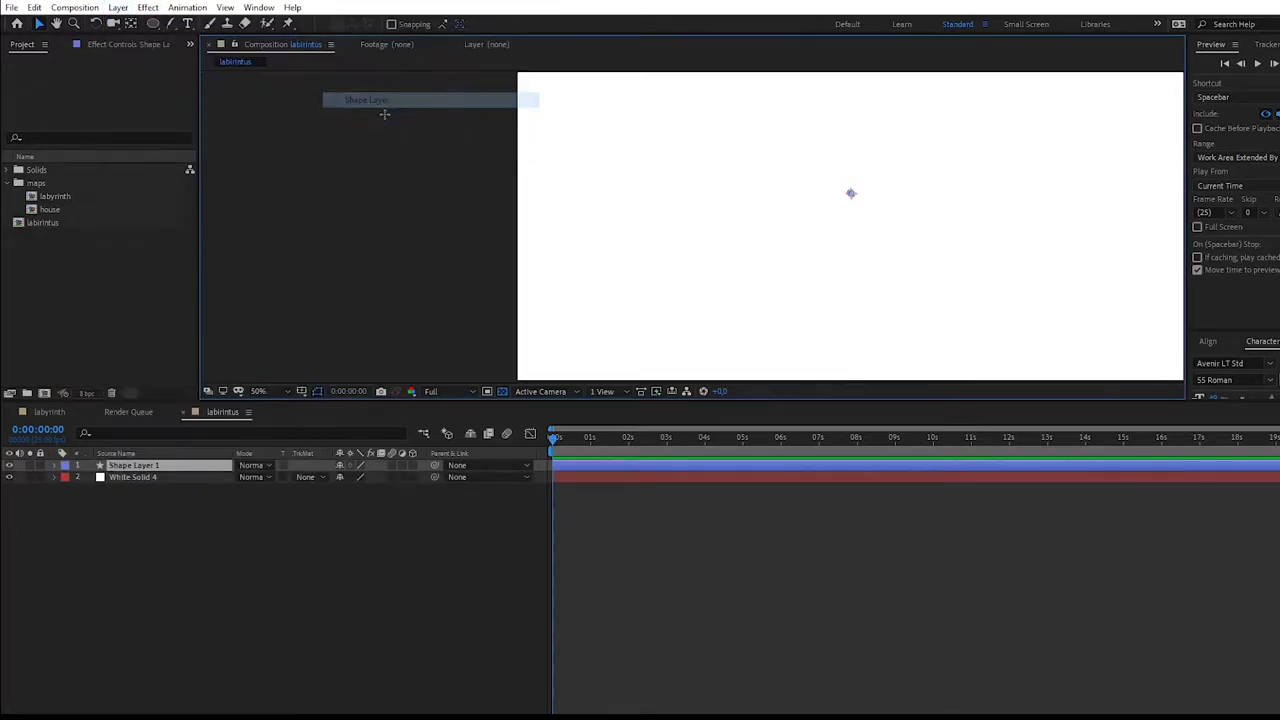
click(54, 465)
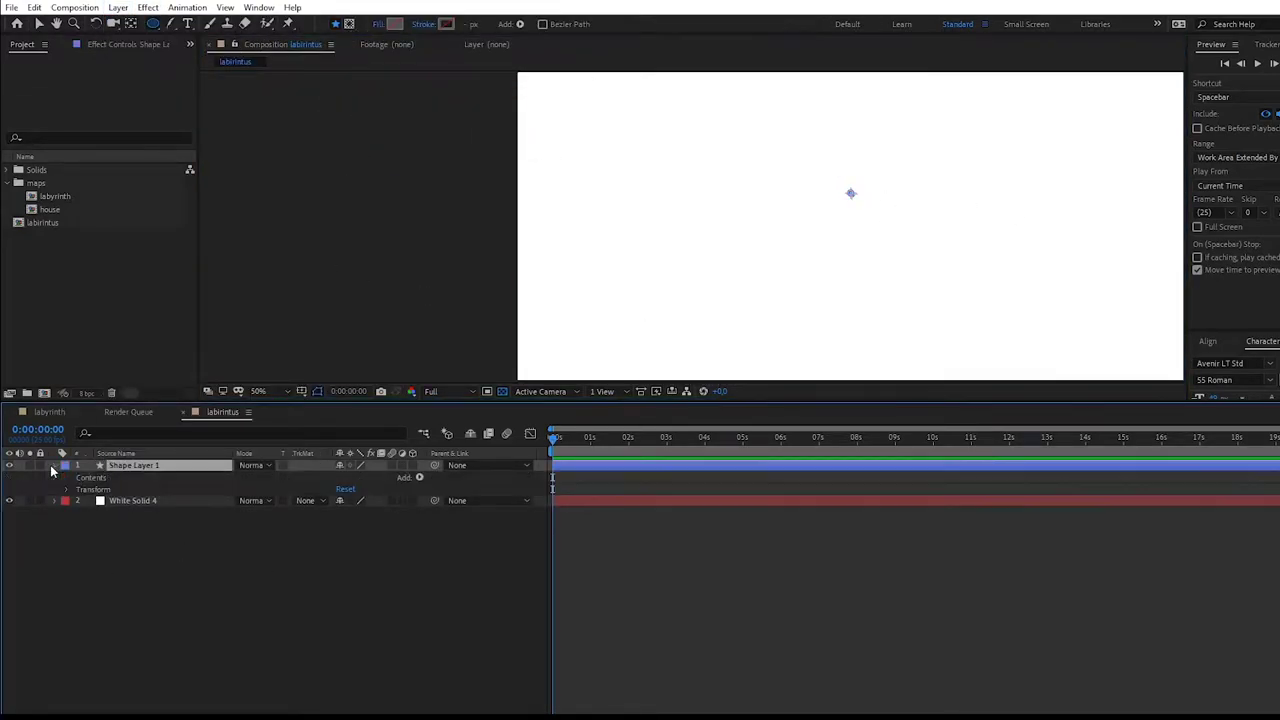
click(68, 489)
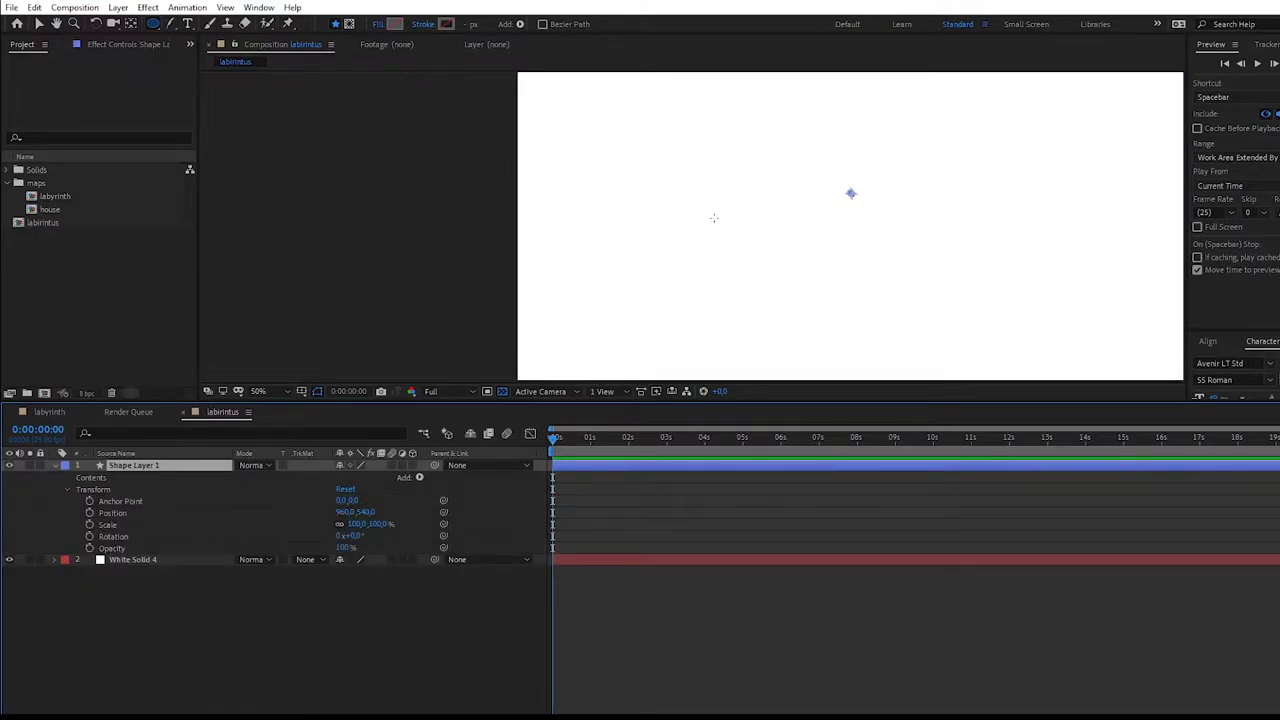
click(38, 24)
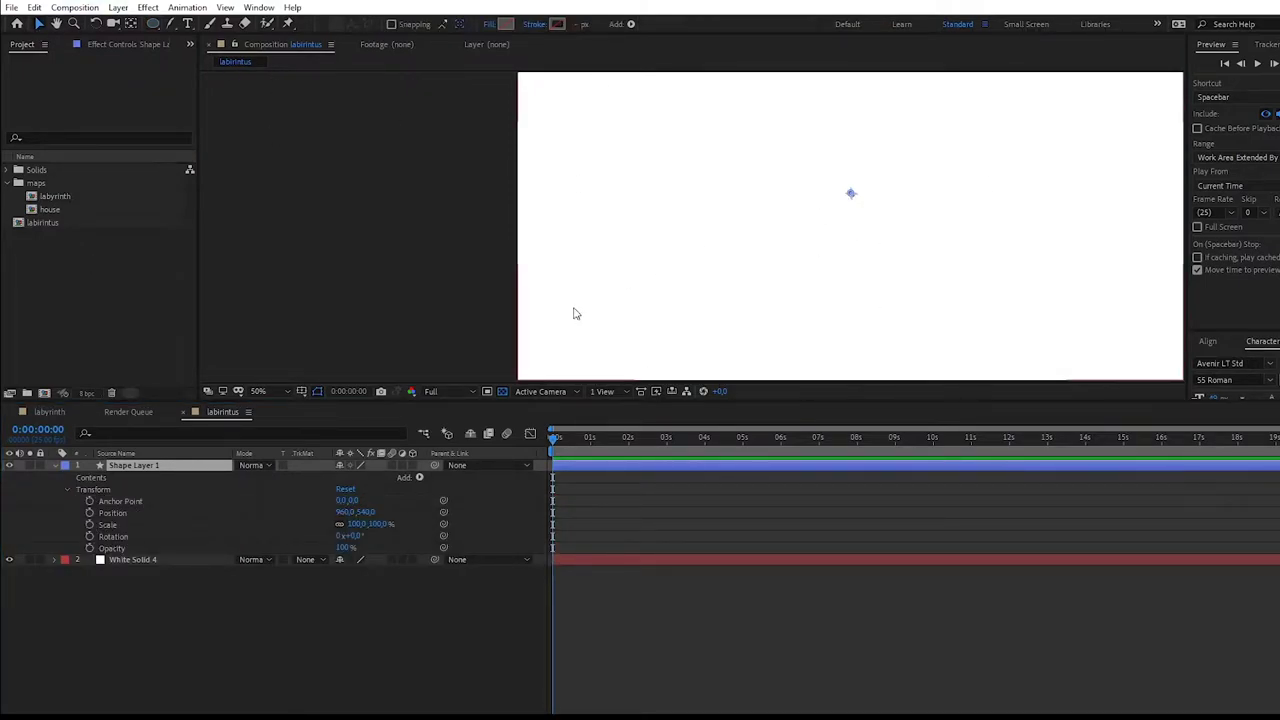
click(88, 479)
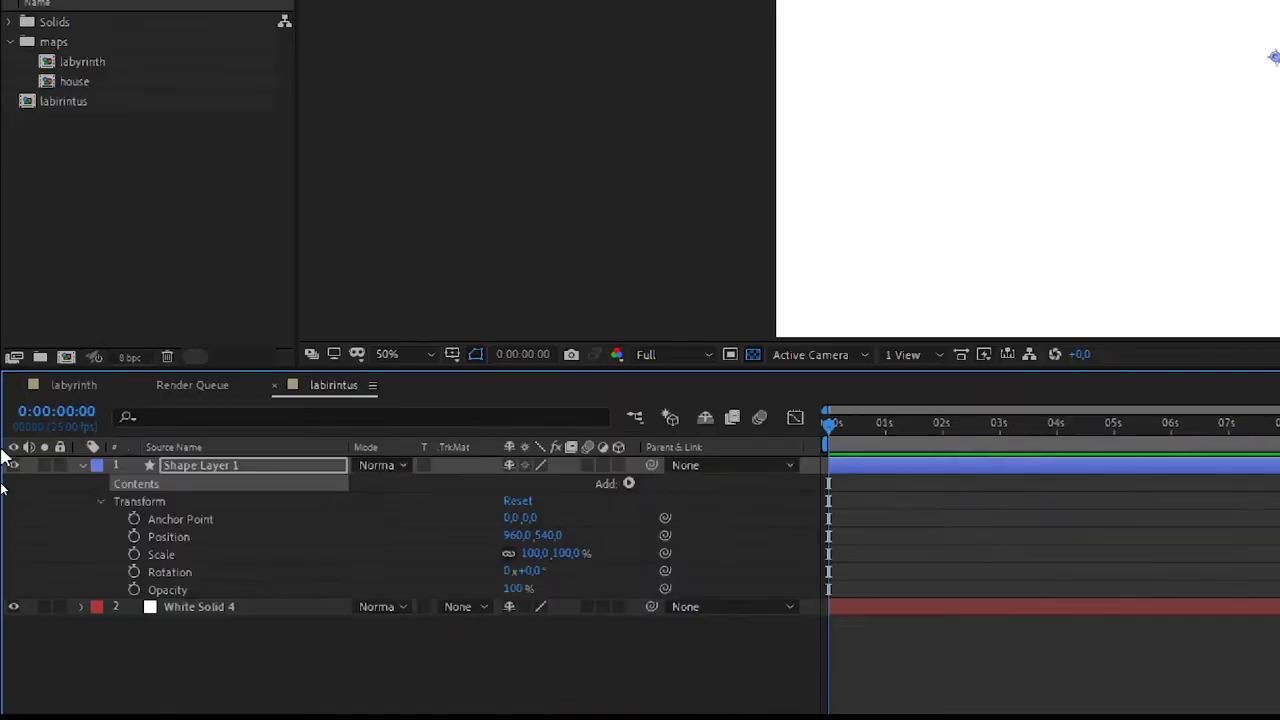
Add a group to the Contents, duplicate it, and name the two groups O and R.
click(628, 483)
click(700, 25)
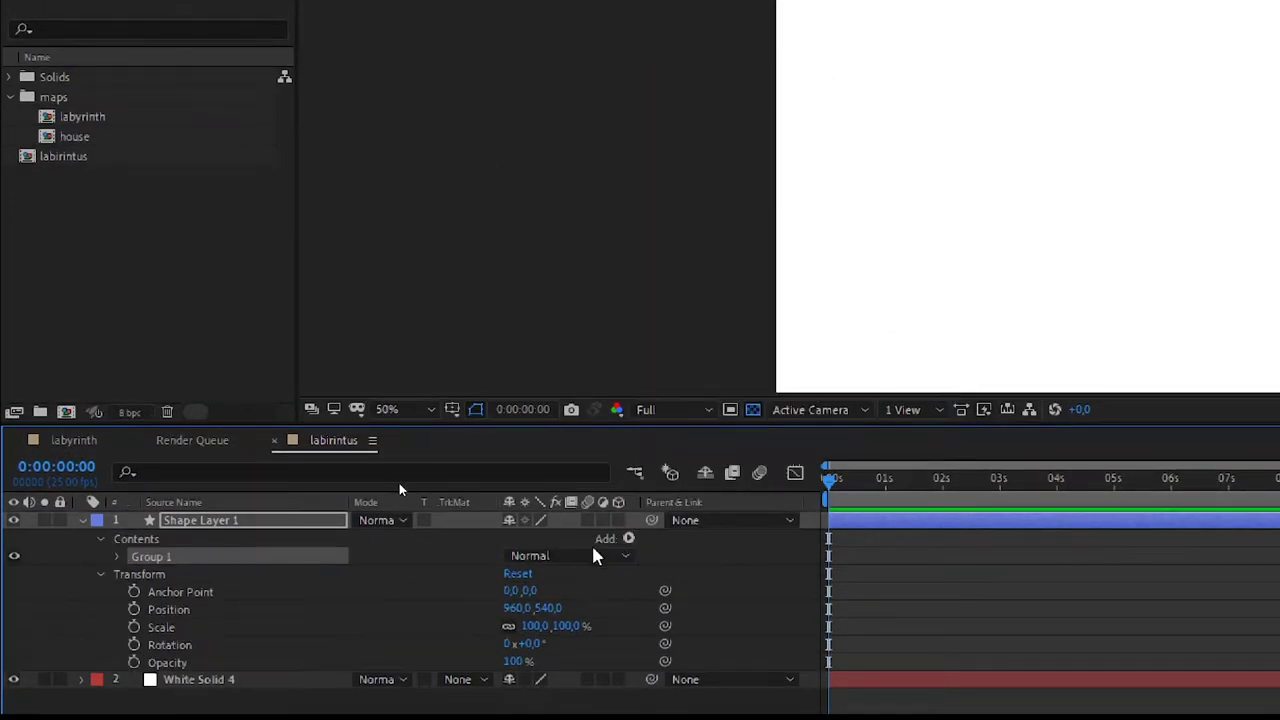
key(ctrl+d)
key(Return)
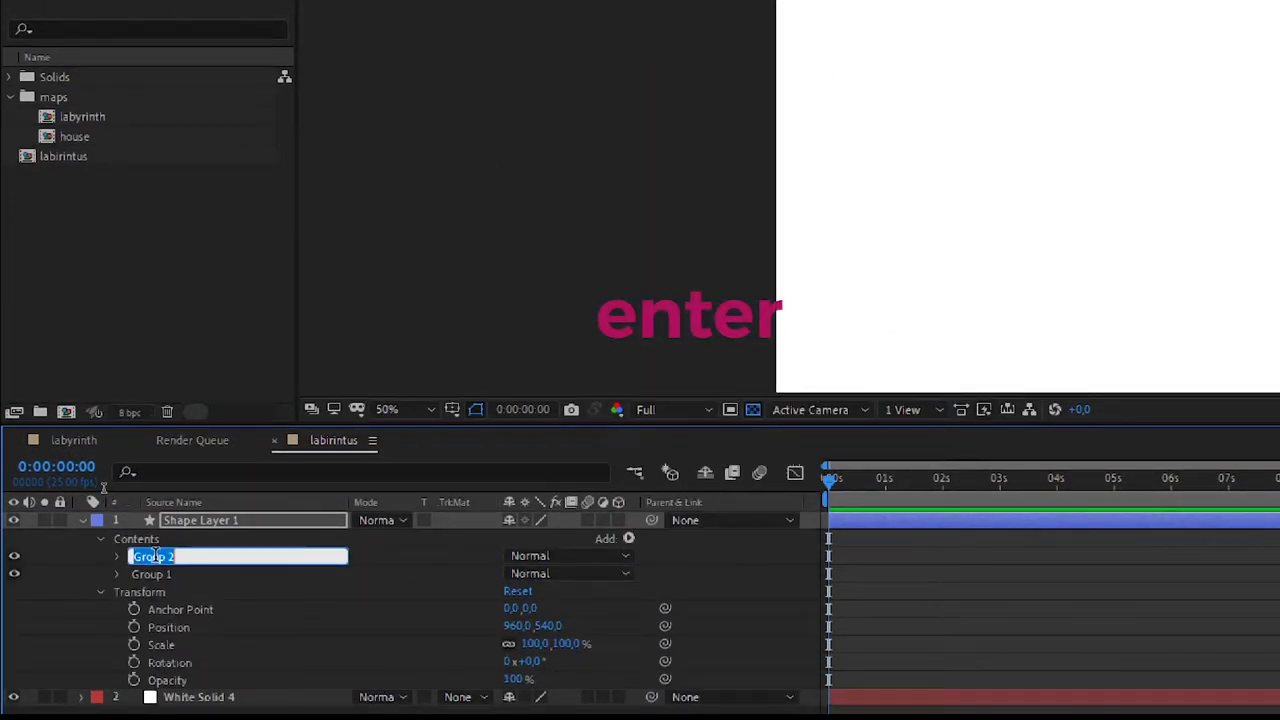
text(O)
click(161, 571)
key(Return)
text(R)
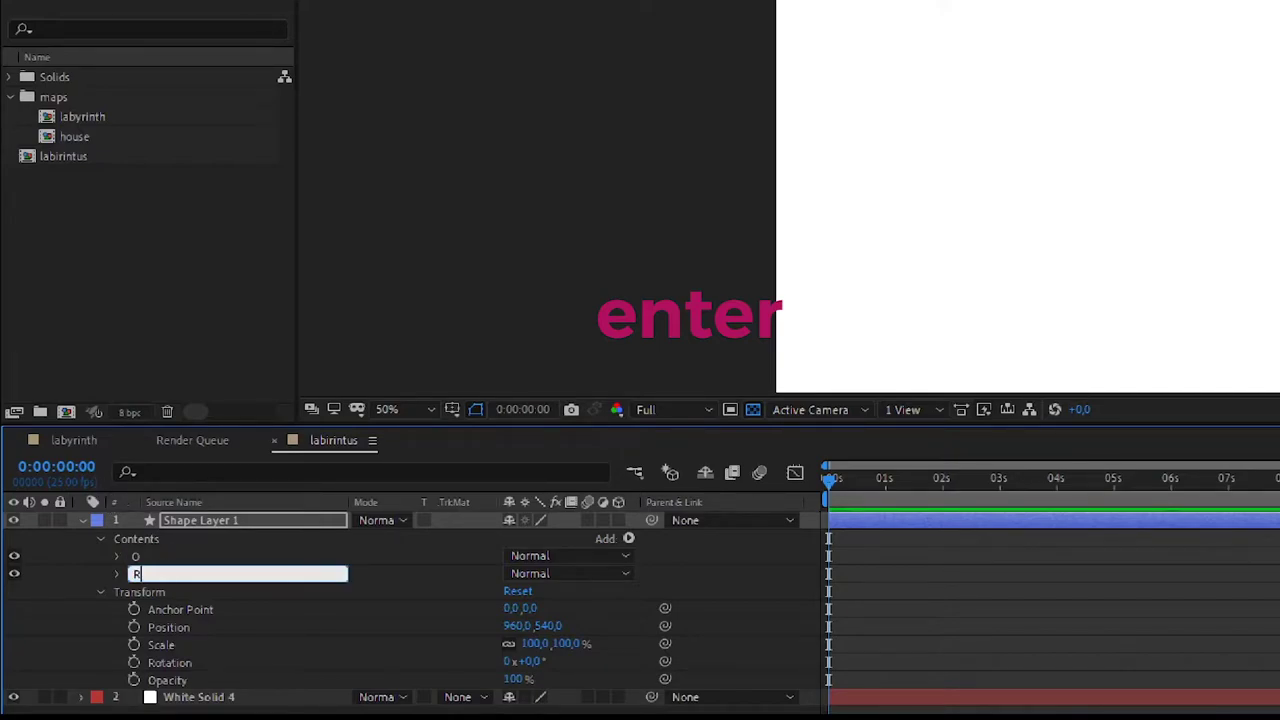
key(Return)
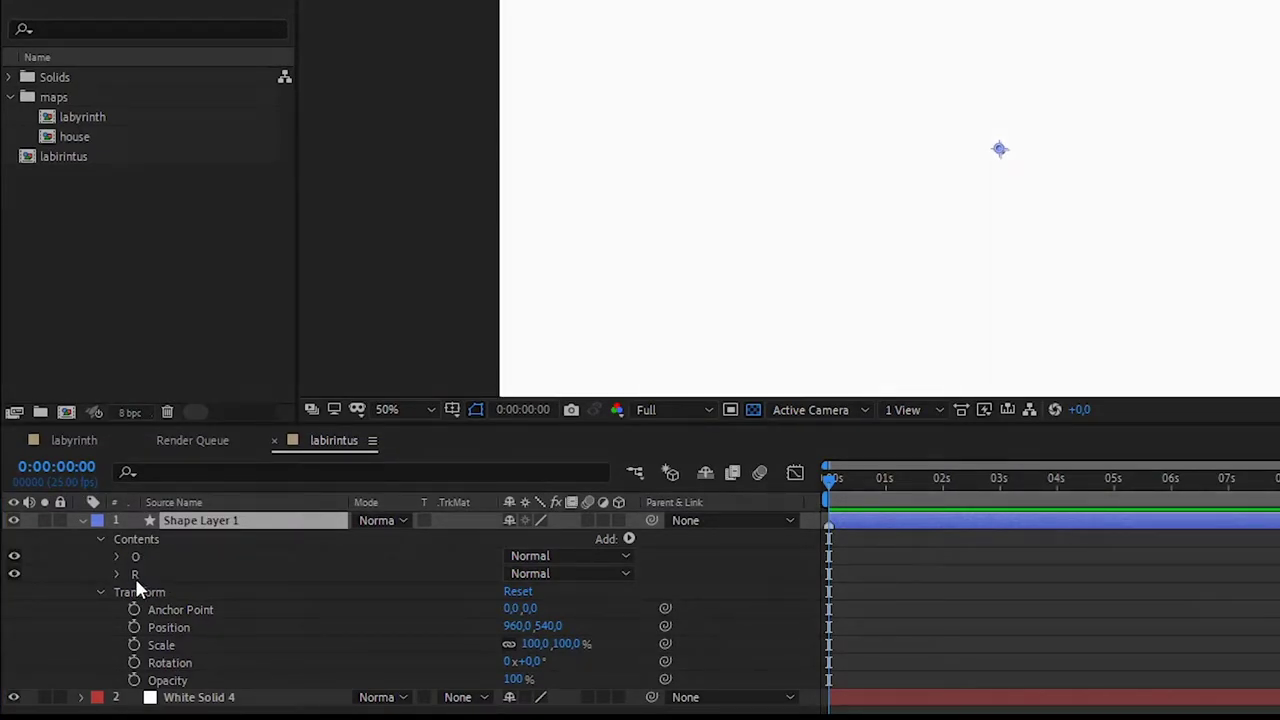
click(118, 556)
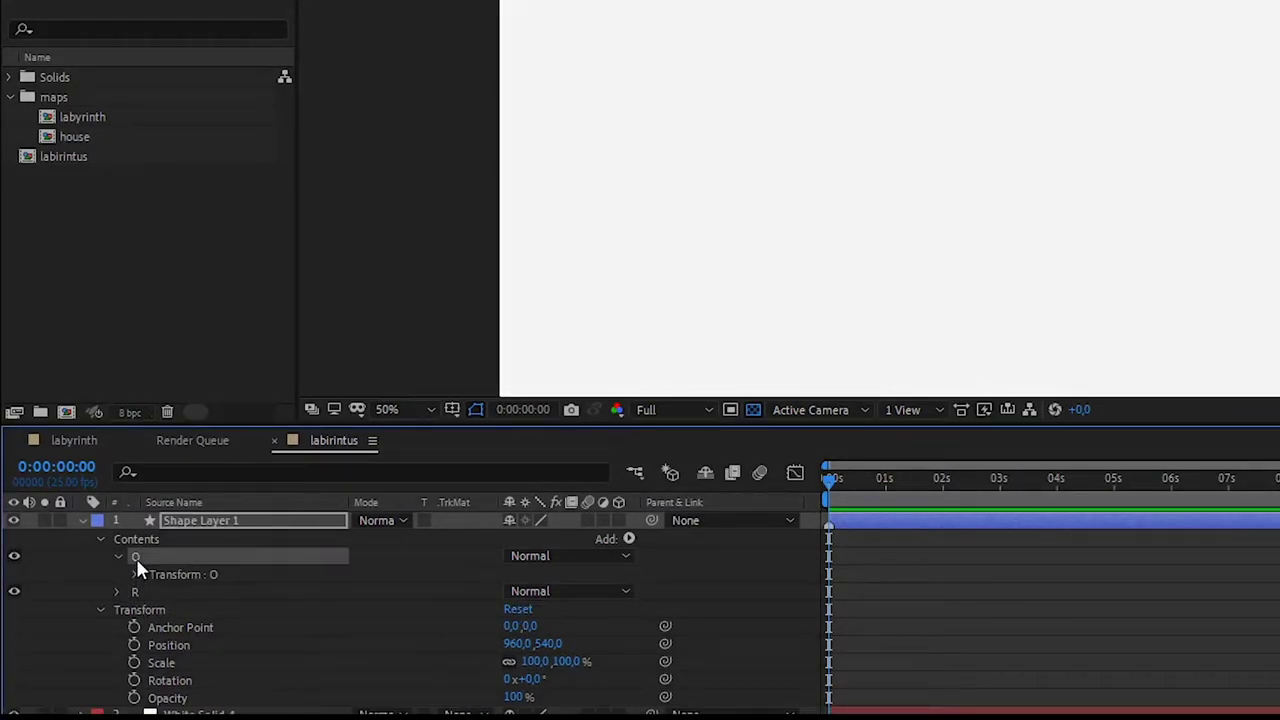
Add an ellipse and a 'center' group to O, moving the ellipse into center.
click(629, 540)
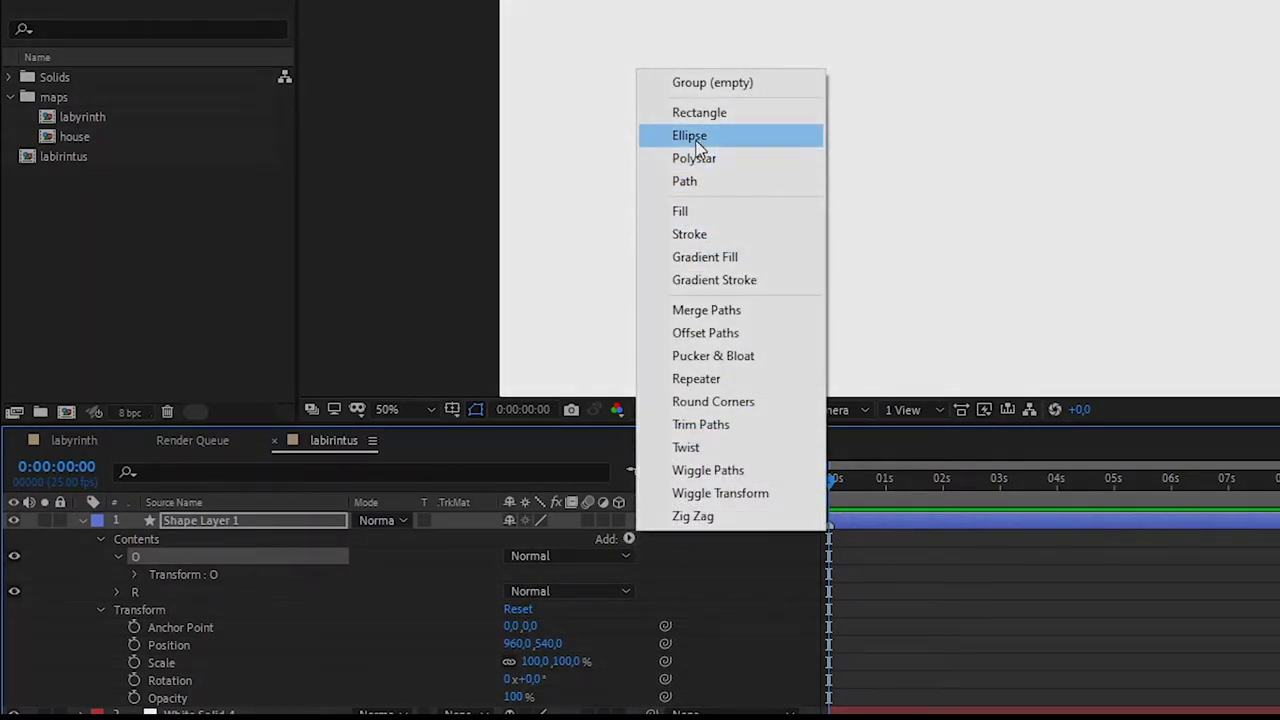
click(696, 141)
click(629, 540)
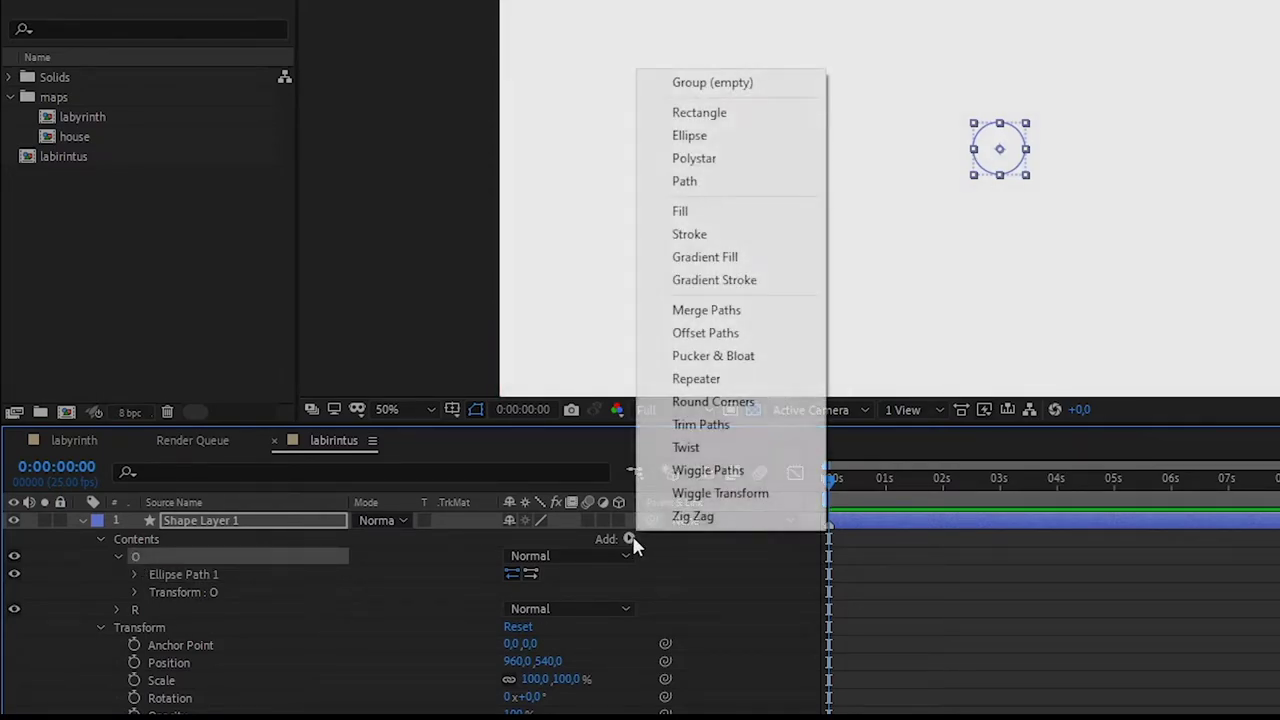
key(Return)
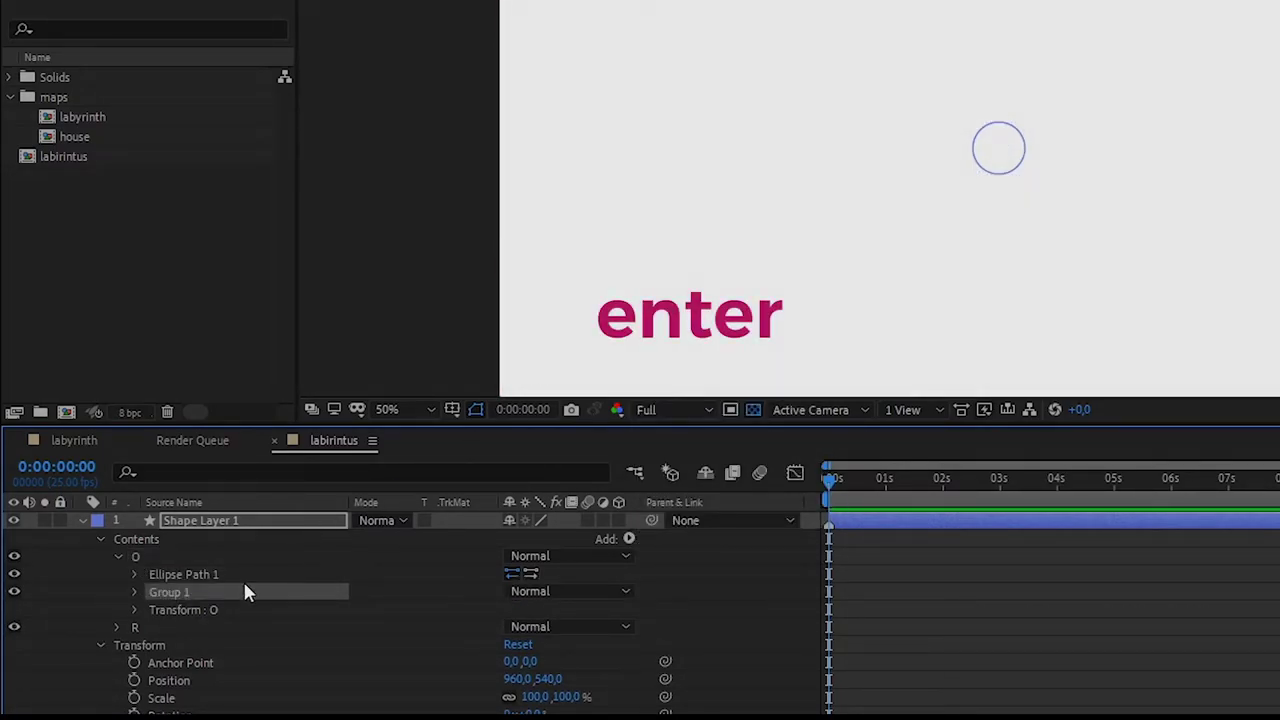
text(center)
key(Return)
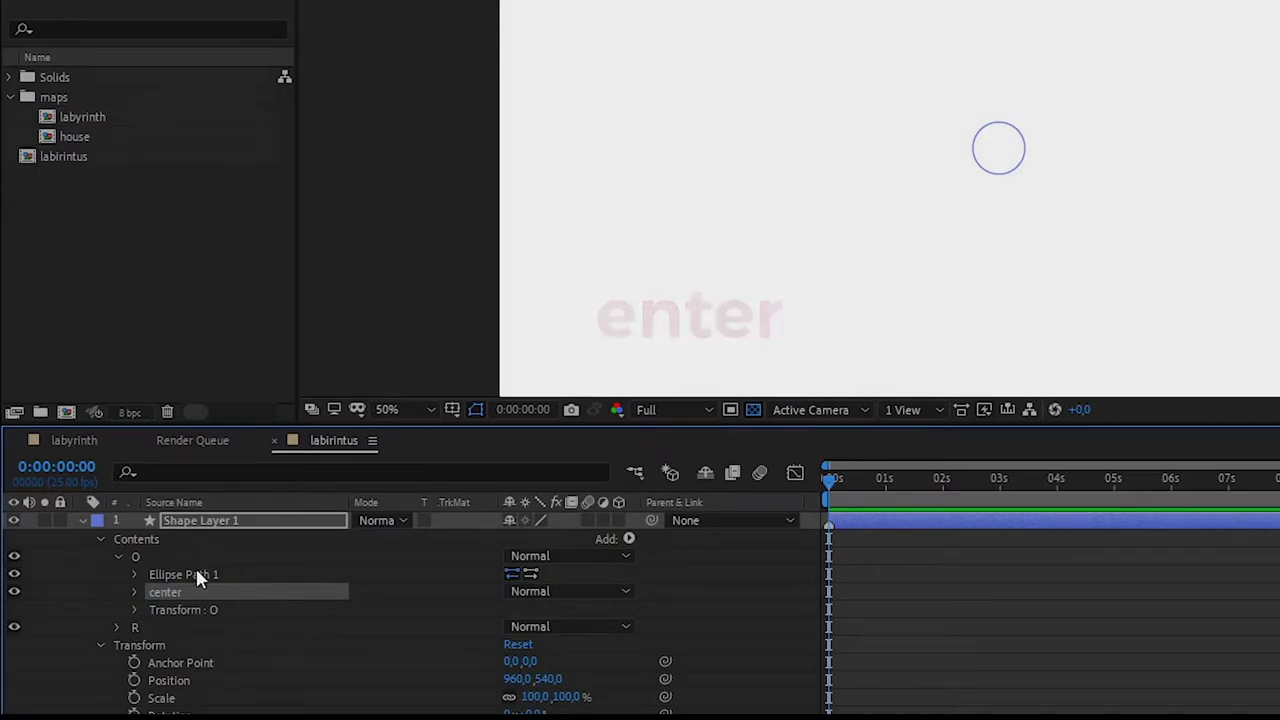
drag(197, 577, 160, 590)
Add another ellipse to group O with size 300.
click(629, 538)
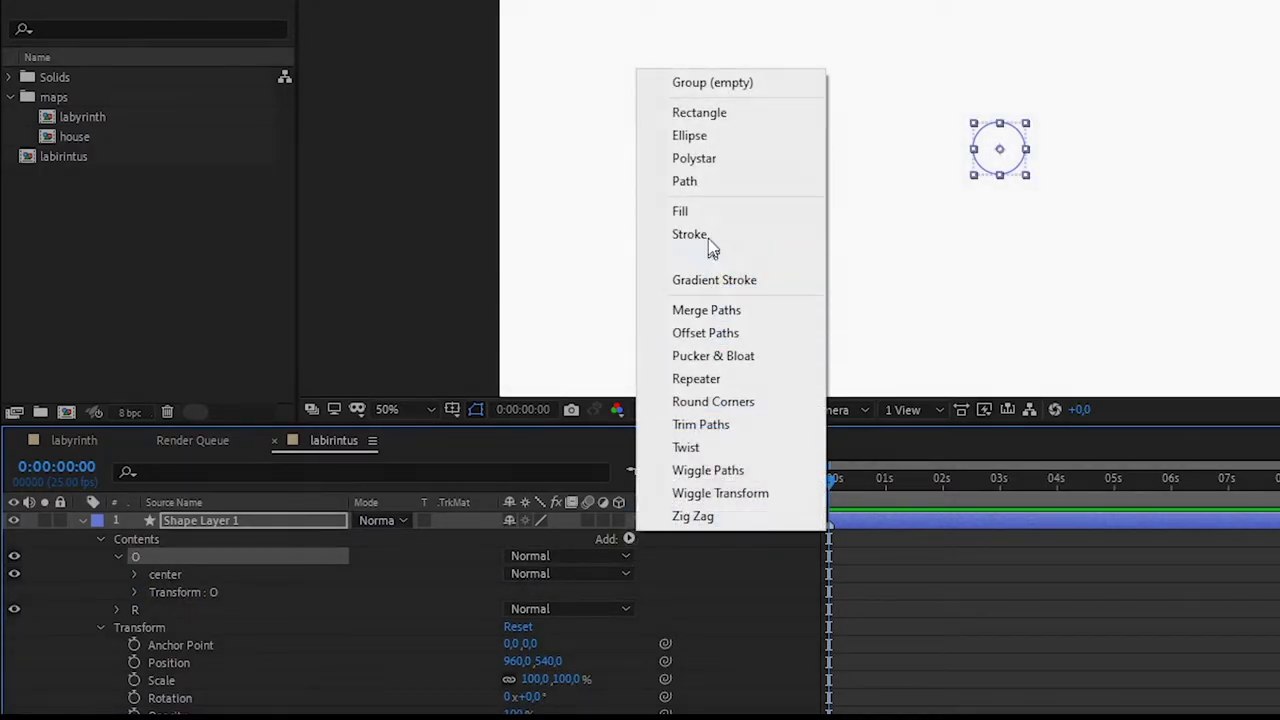
click(713, 137)
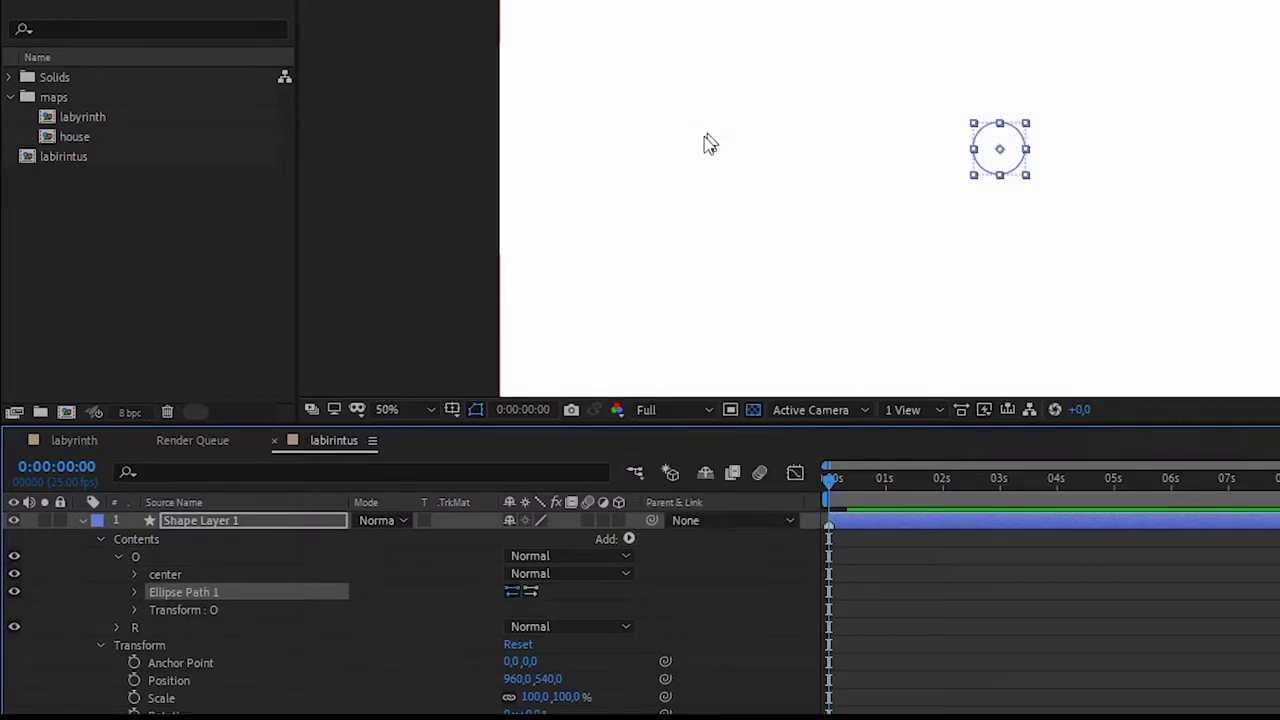
click(134, 592)
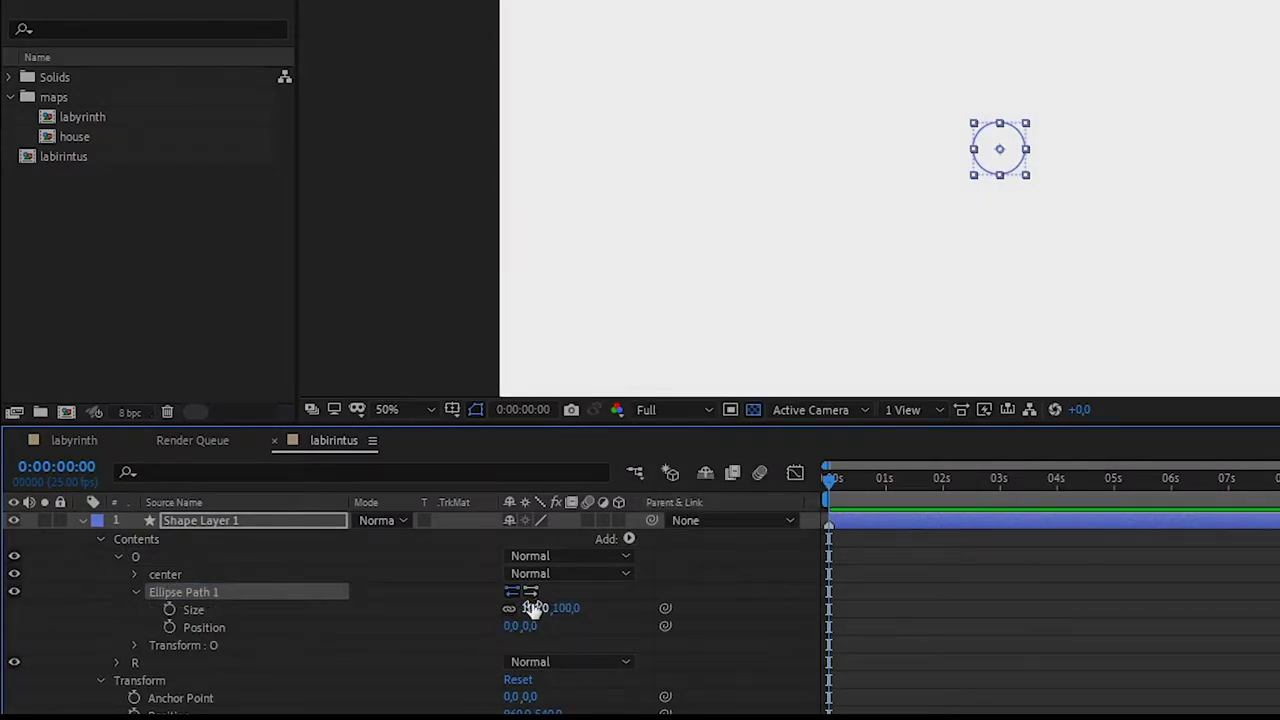
click(530, 608)
text(300)
key(Return)
Duplicate the ellipse into 600 and 900 sized copies, undoing an accidental layer duplicate.
key(ctrl+d)
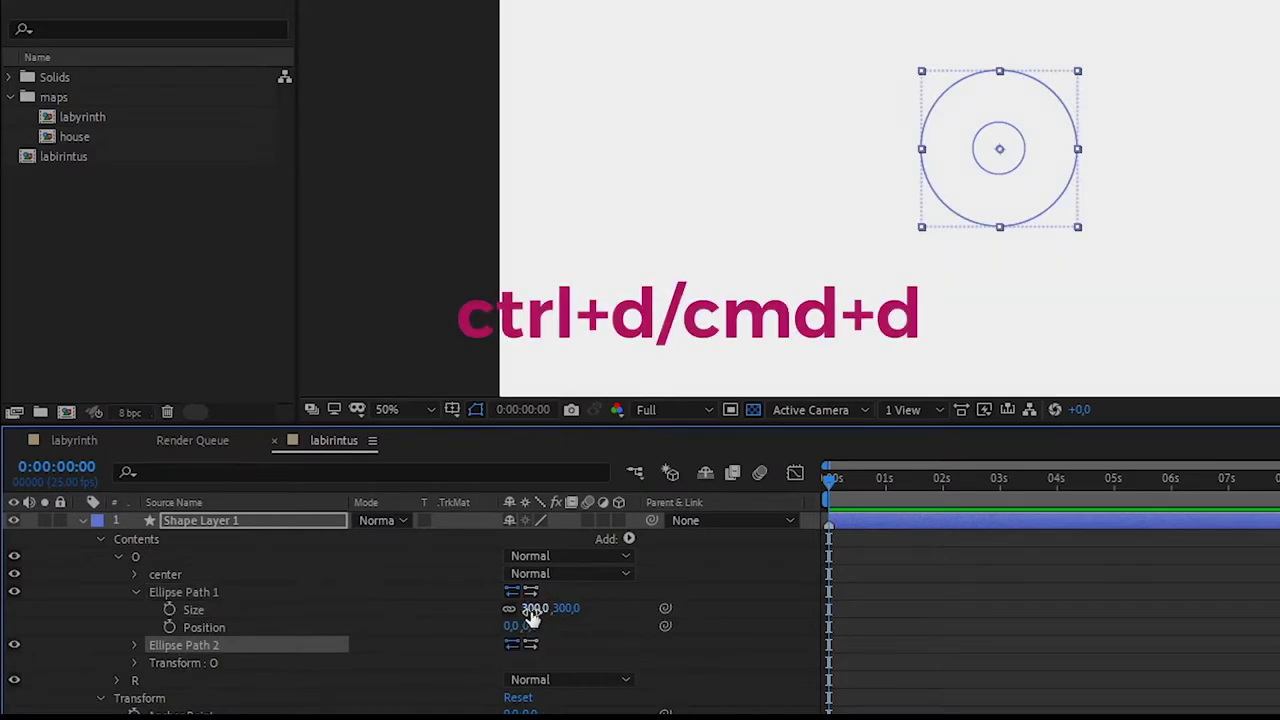
click(530, 608)
text(600)
key(Return)
key(ctrl+d)
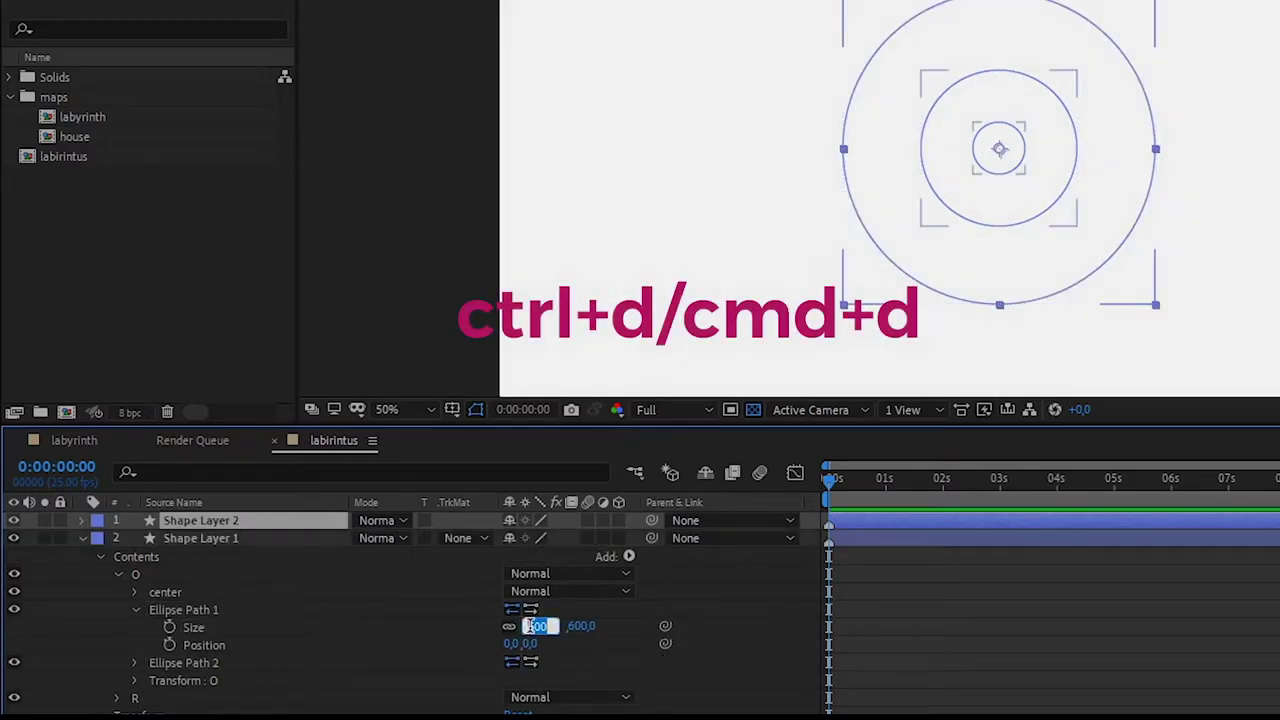
key(ctrl+z)
click(198, 592)
key(ctrl+d)
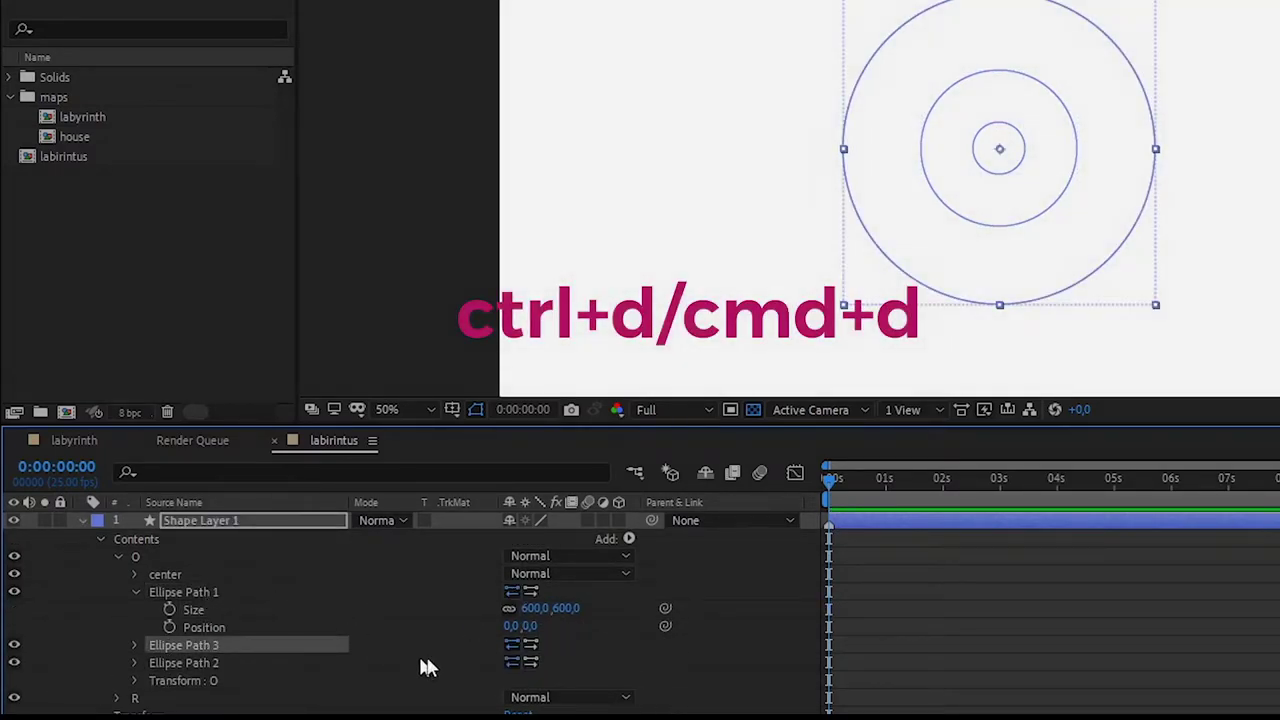
click(537, 608)
text(0)
key(Return)
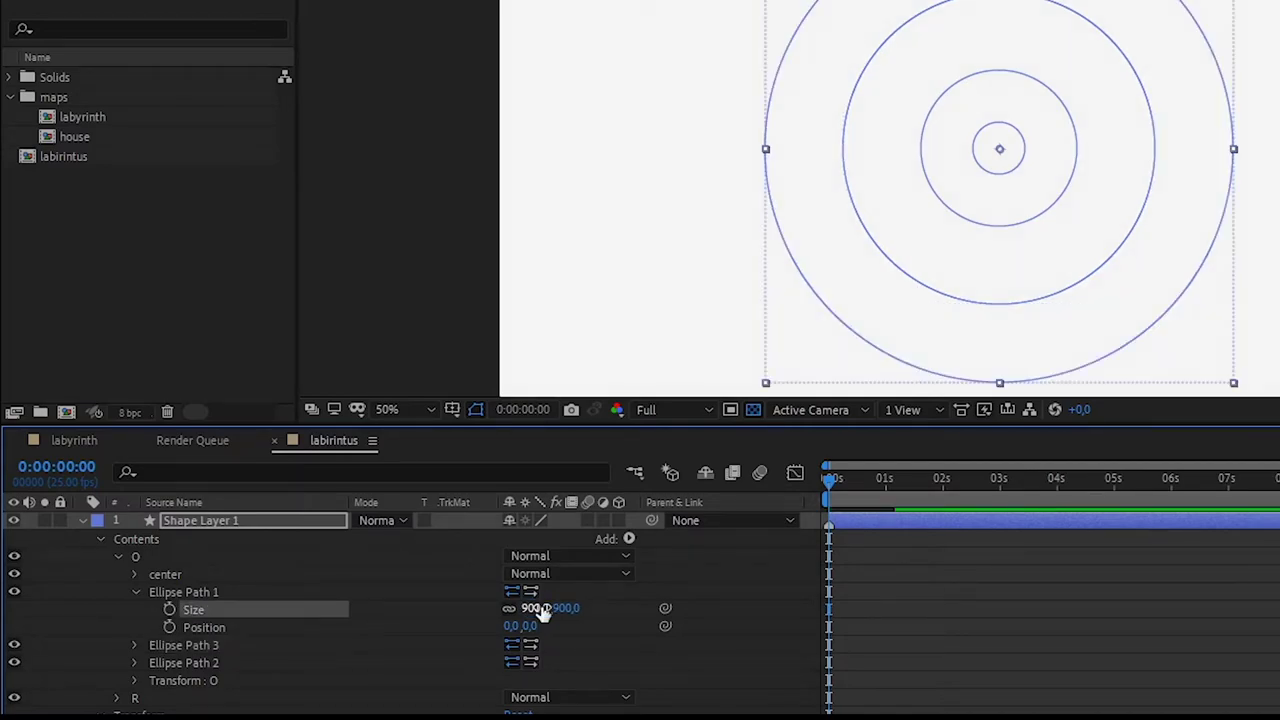
click(136, 592)
Add a near-black stroke with width 75 to group O.
click(628, 538)
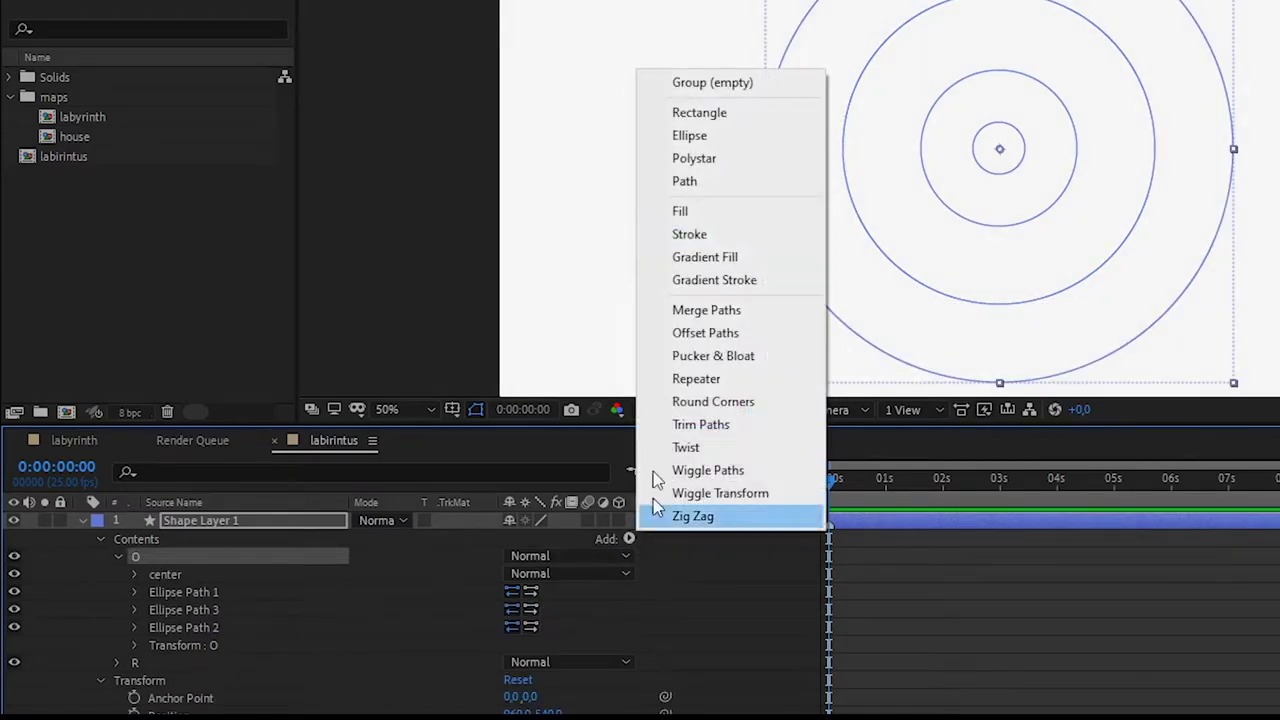
click(714, 232)
click(134, 562)
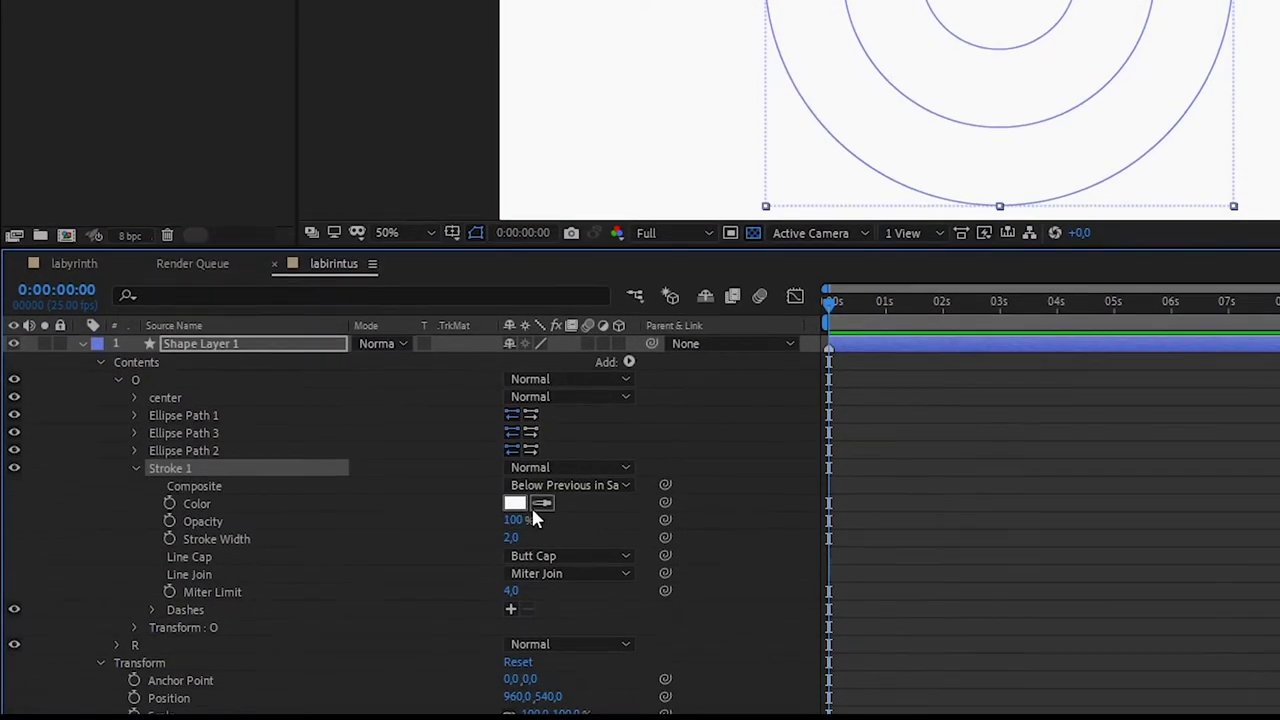
click(514, 503)
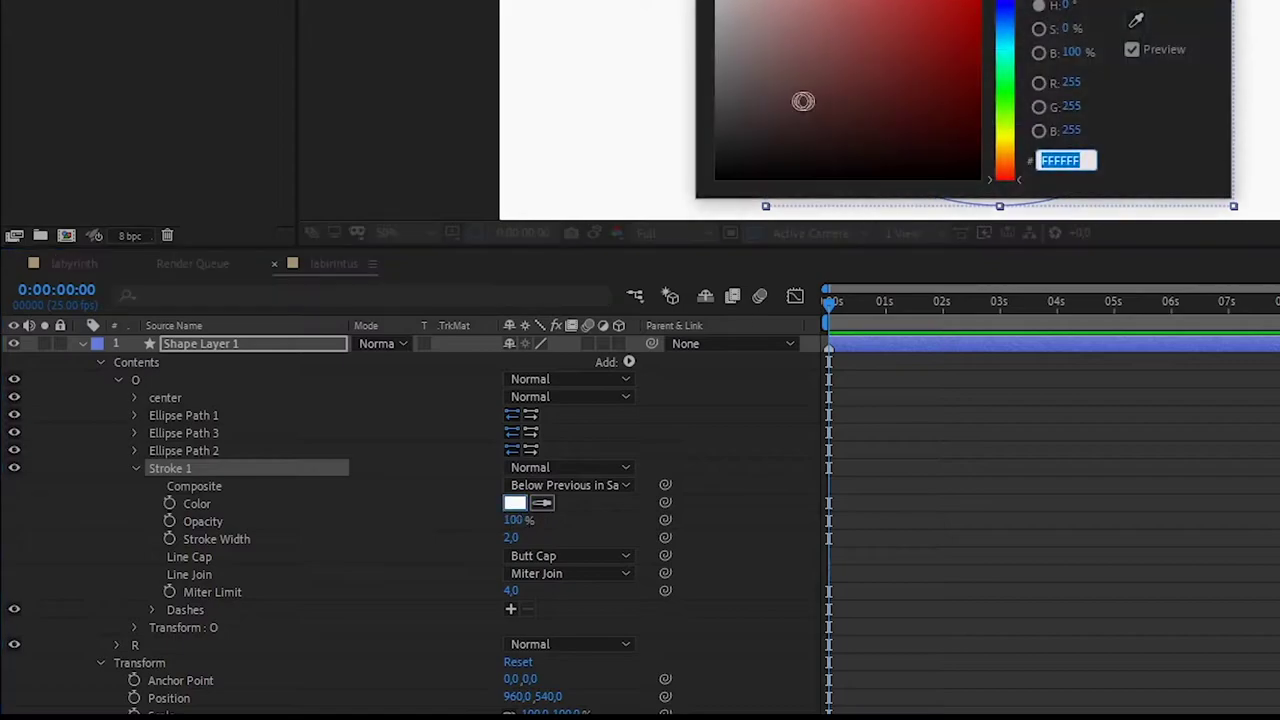
click(723, 134)
key(Return)
click(511, 537)
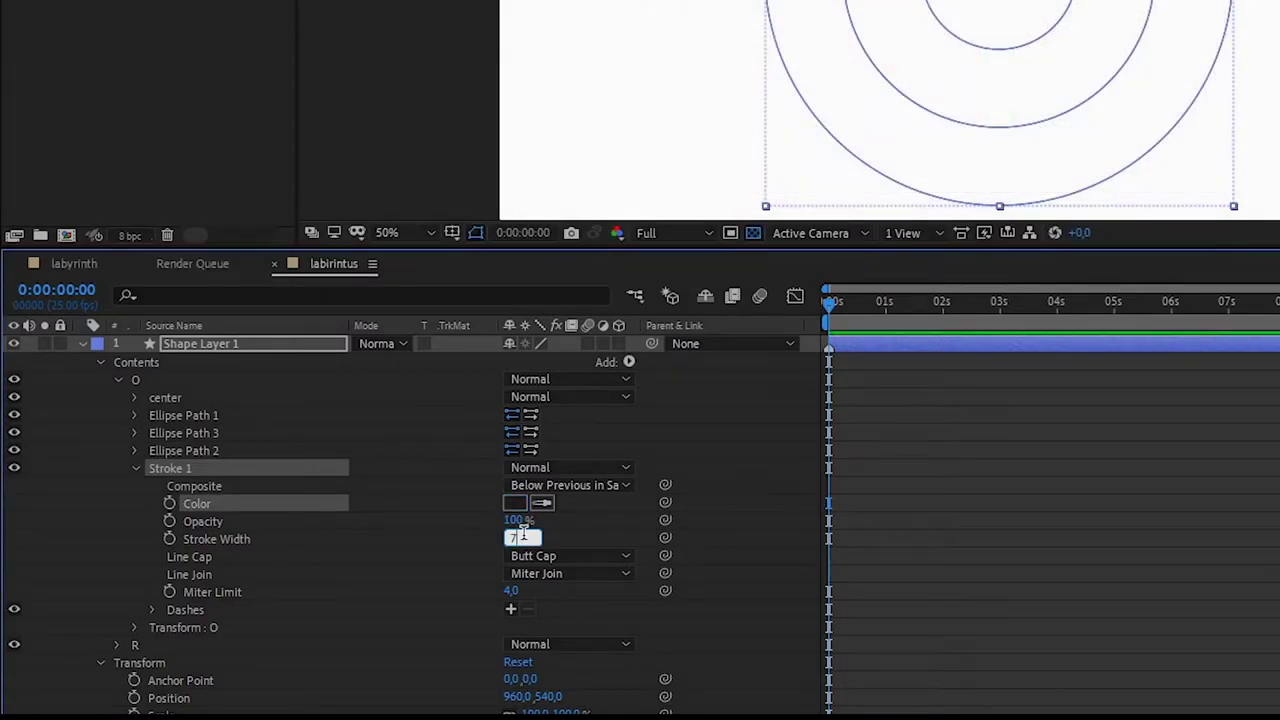
text(75)
key(Return)
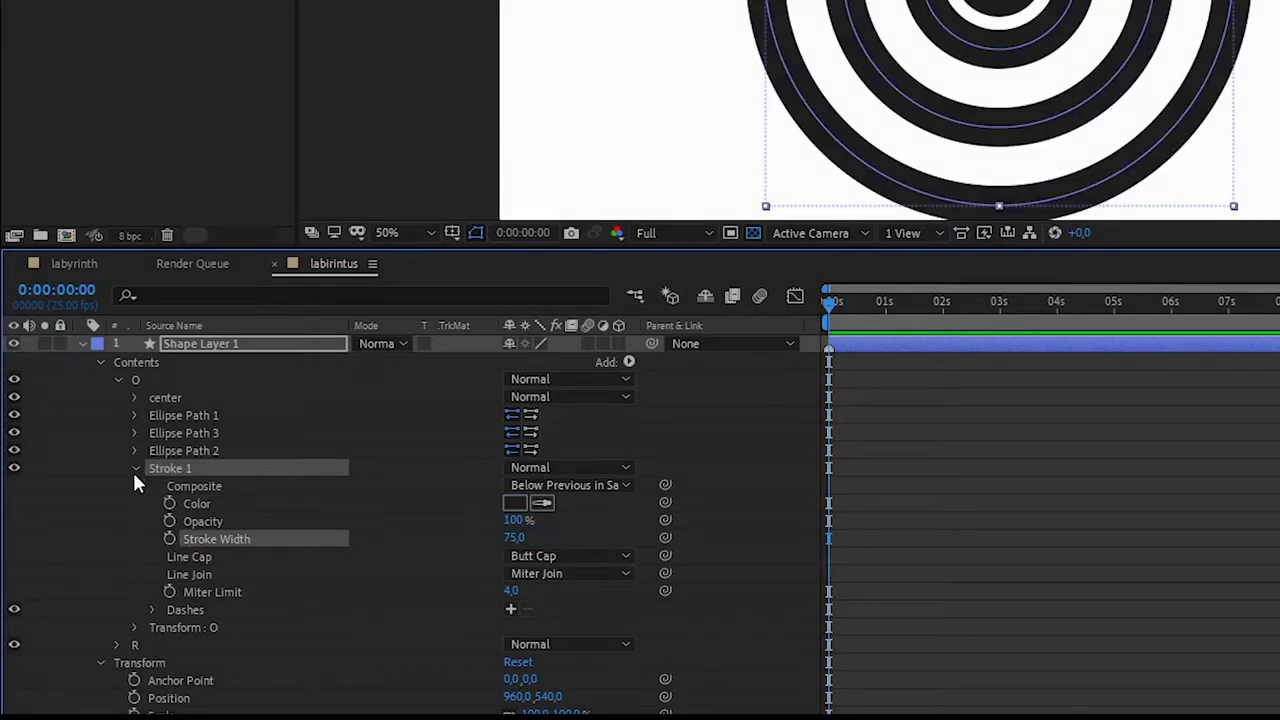
click(134, 469)
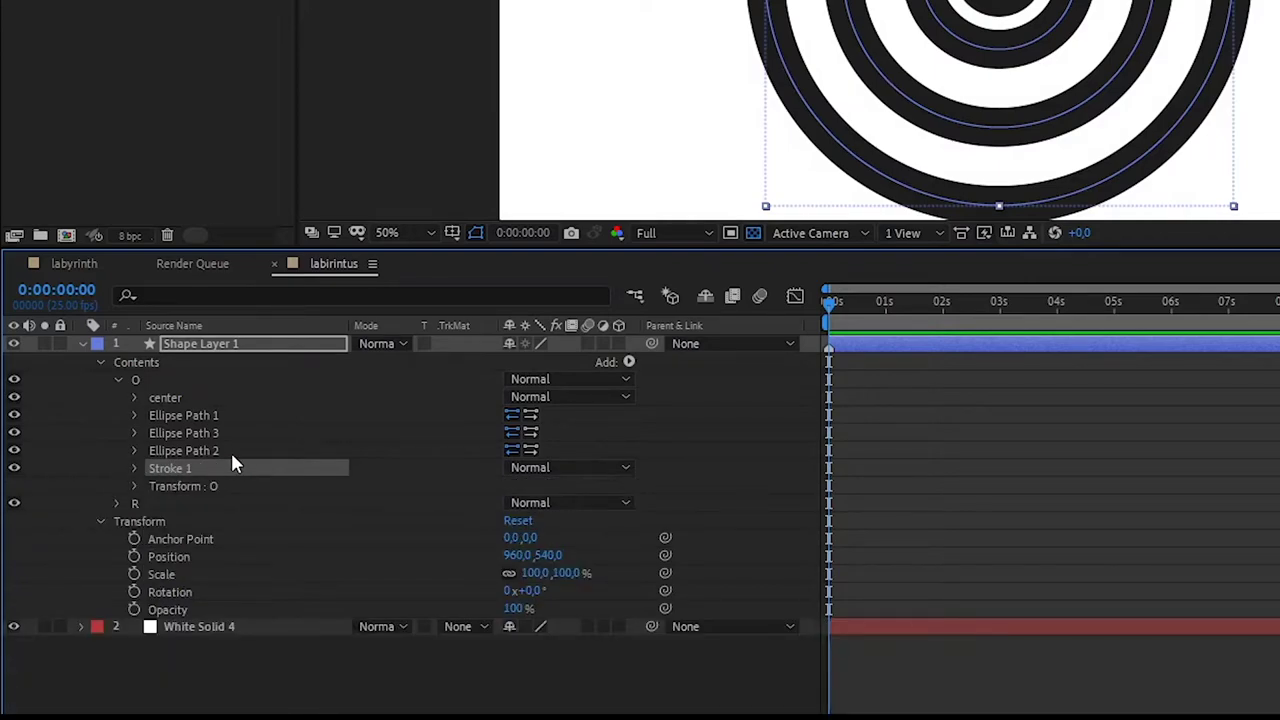
Move the center group below Stroke 1 and give it a dark grey fill.
drag(179, 399, 182, 472)
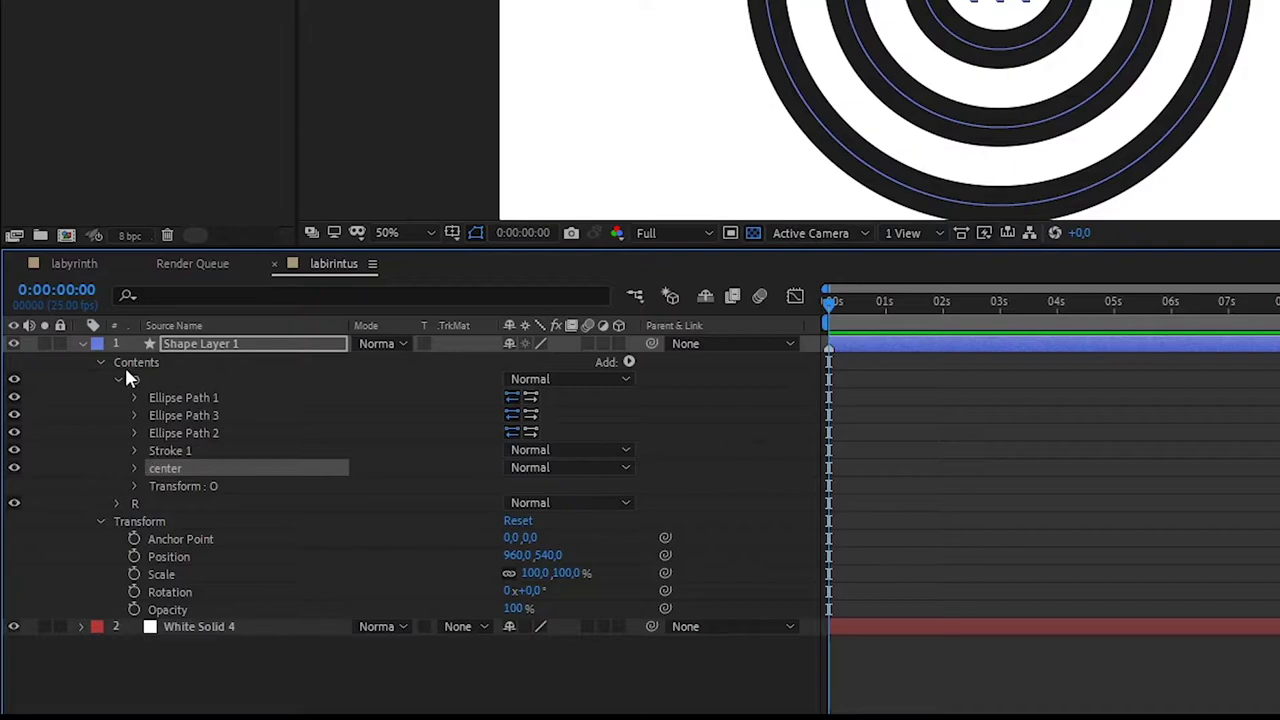
click(160, 452)
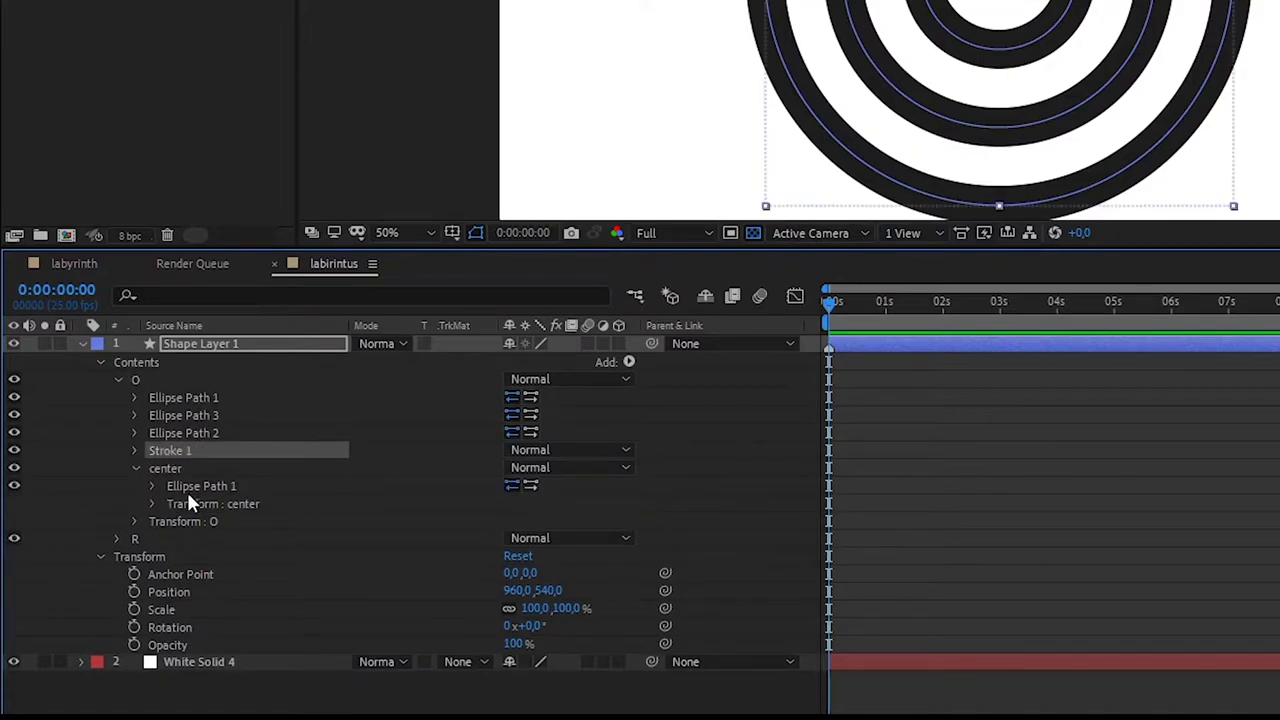
click(165, 469)
click(628, 361)
click(716, 37)
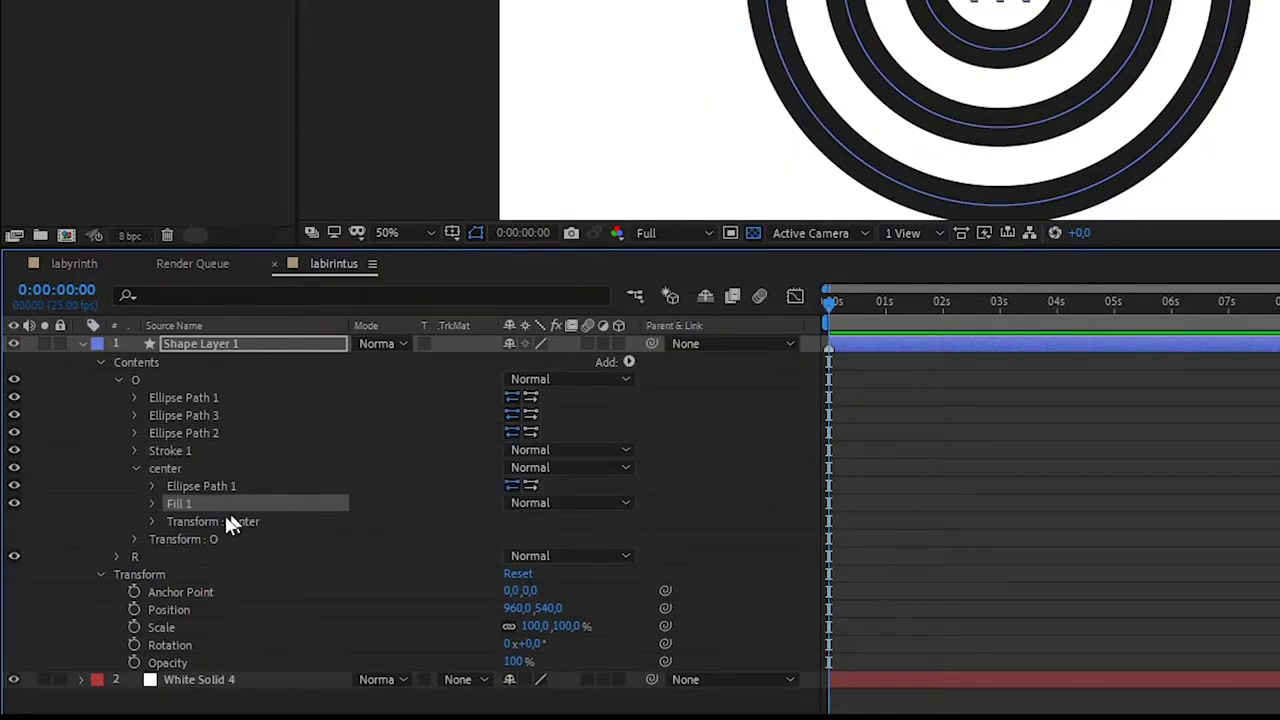
click(541, 555)
click(256, 186)
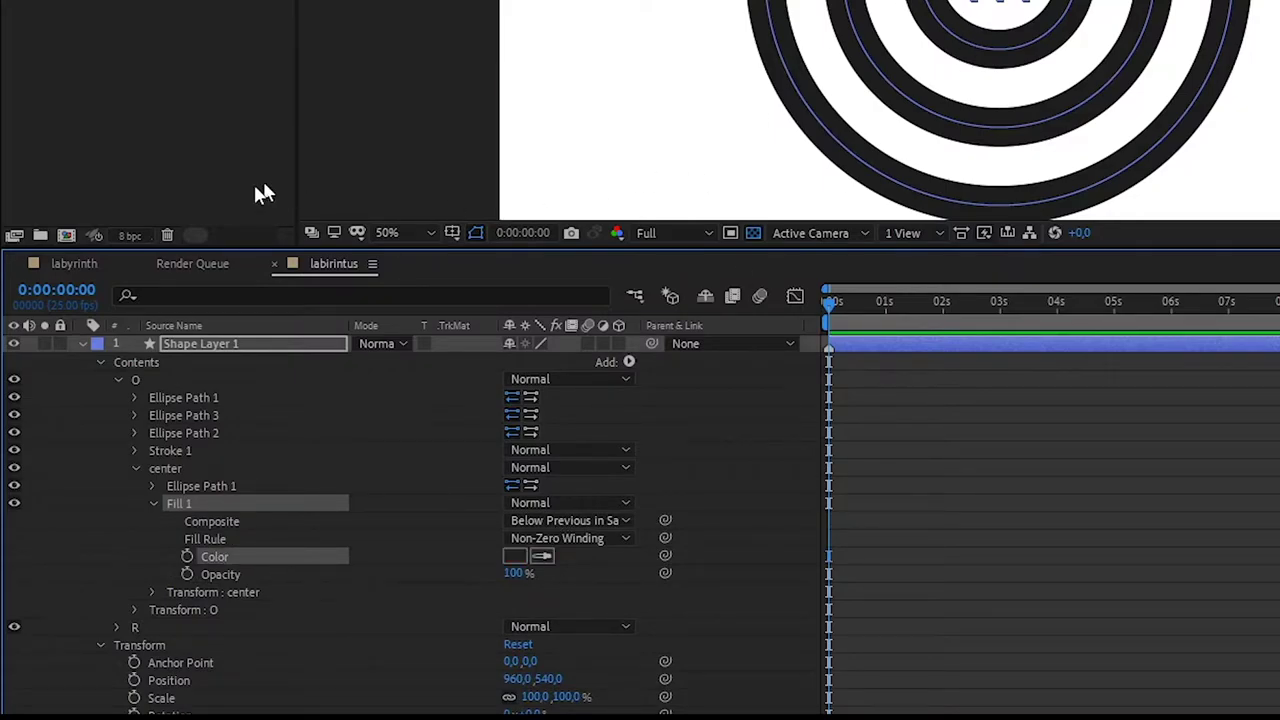
click(119, 380)
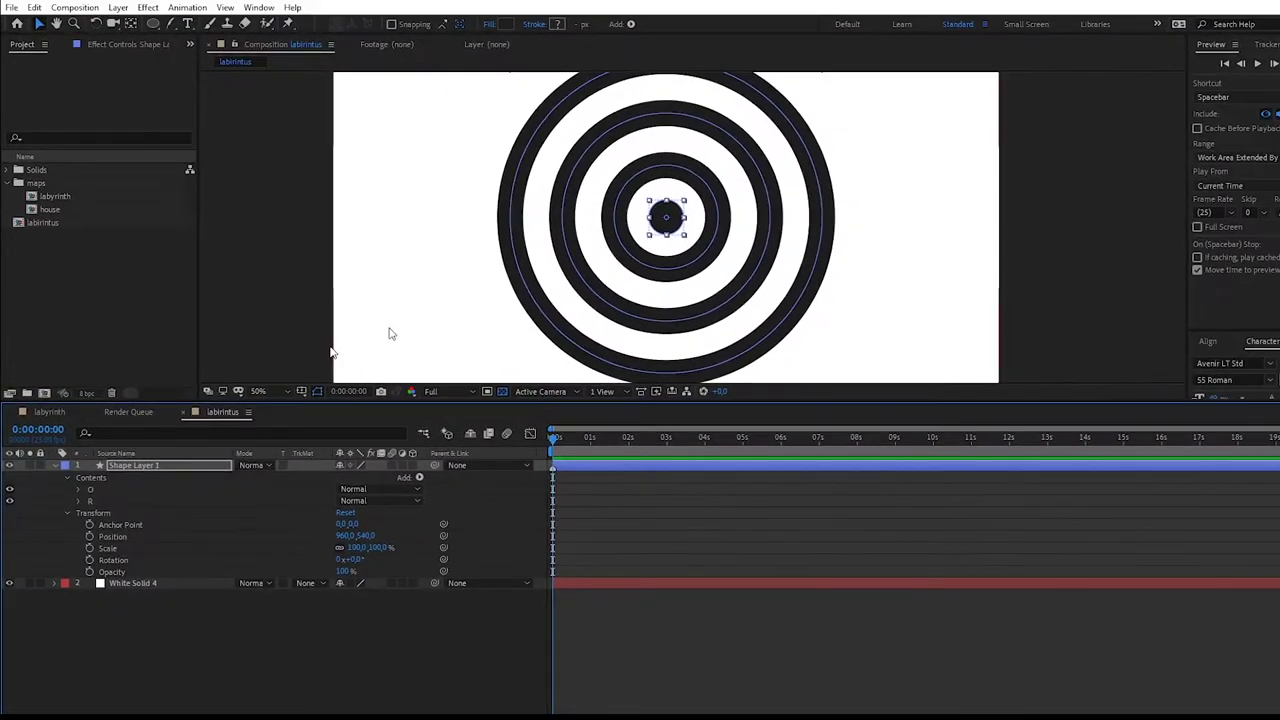
Expand group R, choose the Pen tool, and show the Title/Action Safe guides.
click(104, 503)
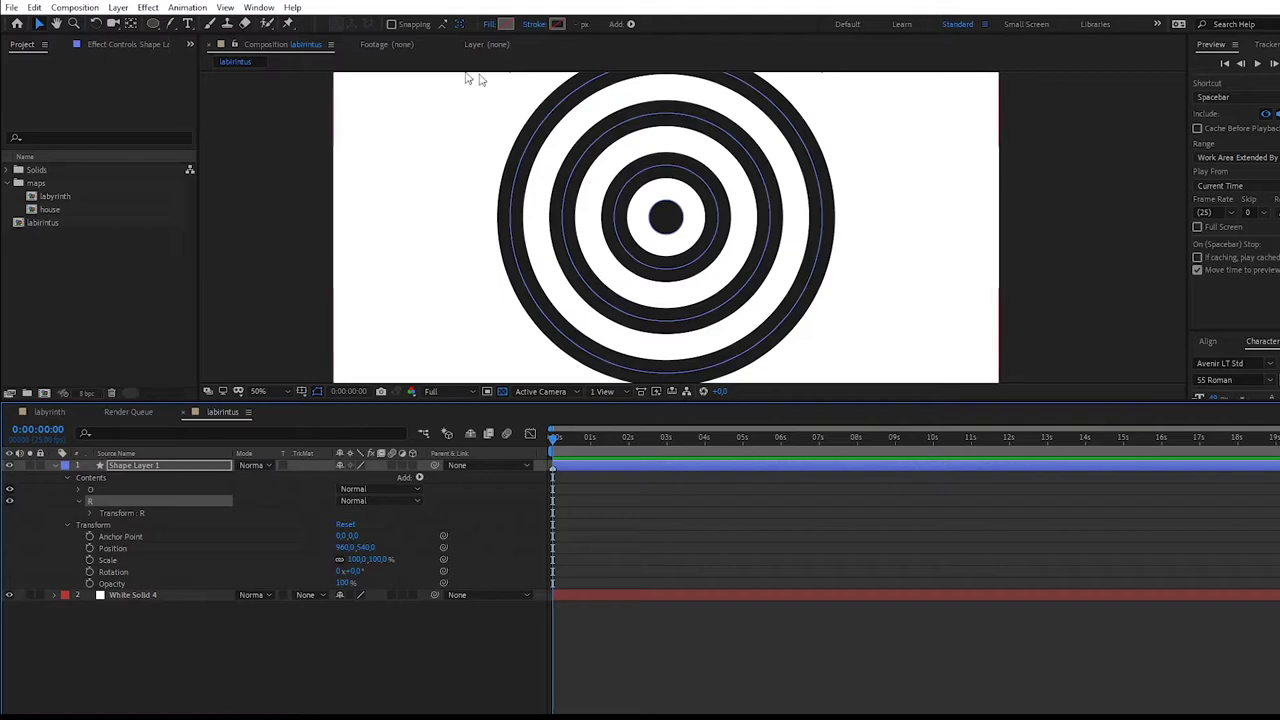
drag(171, 24, 225, 33)
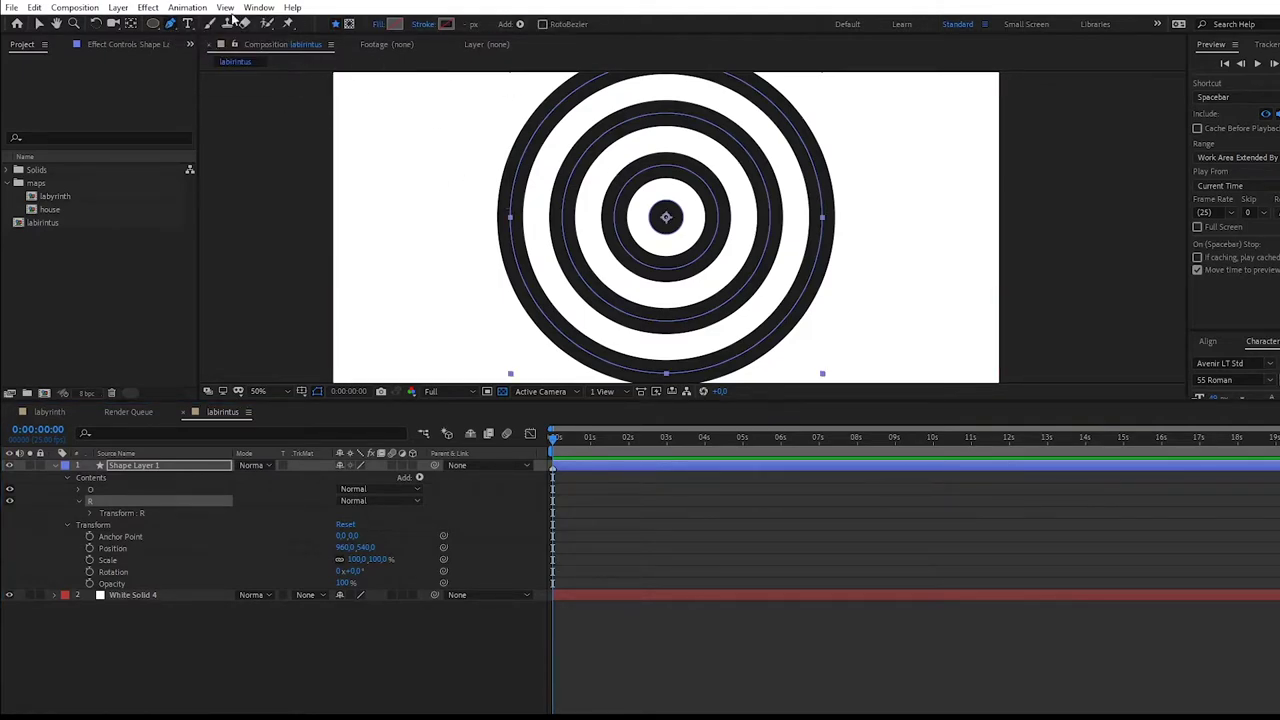
click(300, 391)
click(357, 406)
scroll(583, 245, up, 2)
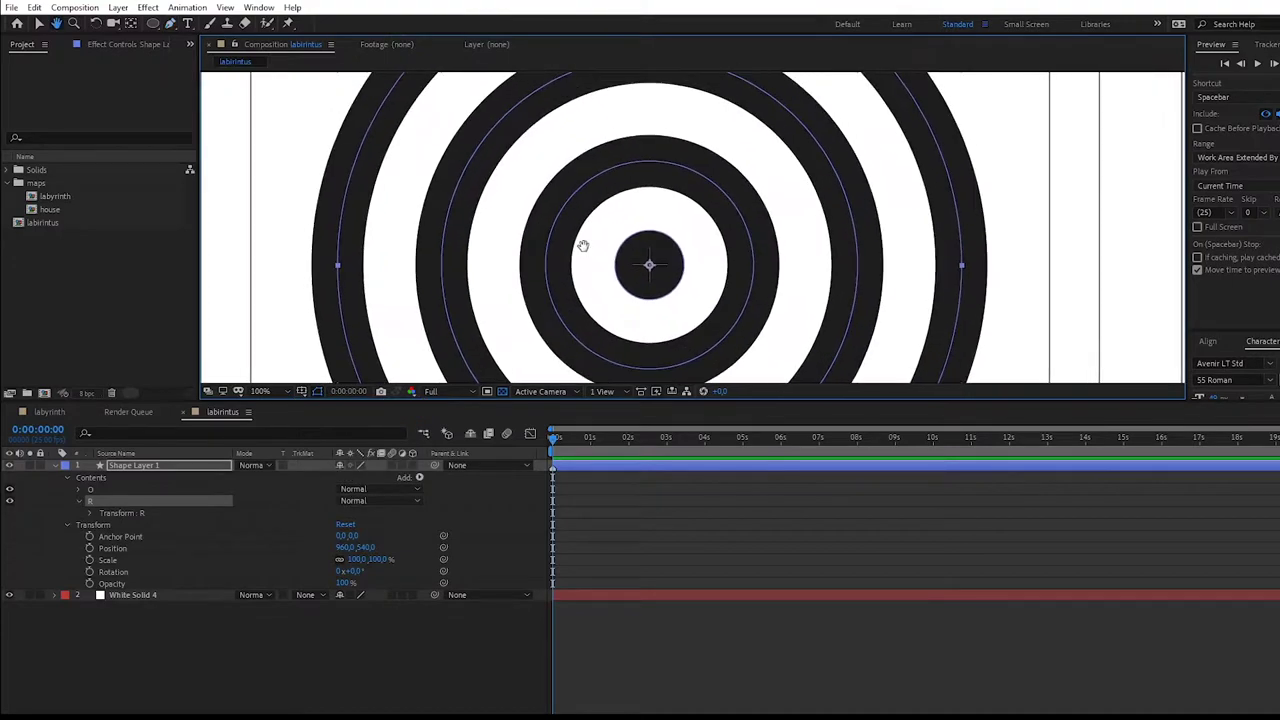
drag(583, 245, 587, 249)
Draw a diagonal line from upper left to lower right and move Shape 1 into R.
click(265, 118)
scroll(476, 172, down, 2)
scroll(476, 172, right, 2)
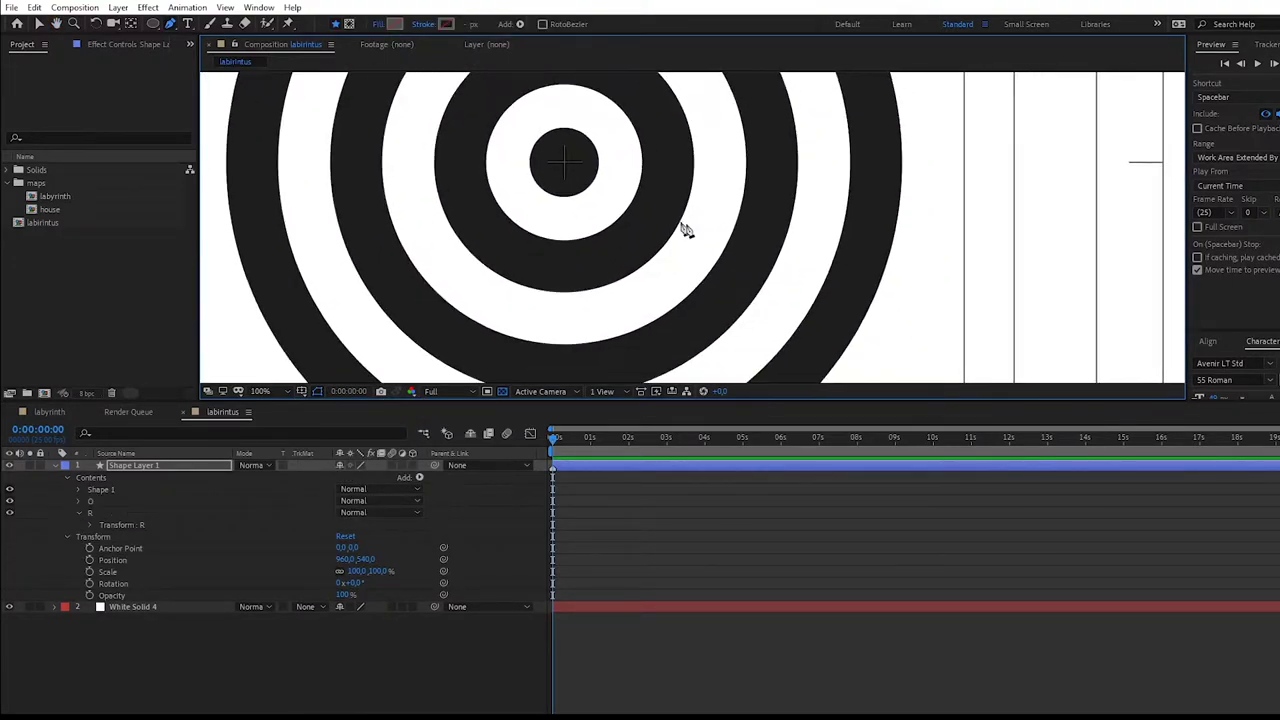
click(963, 360)
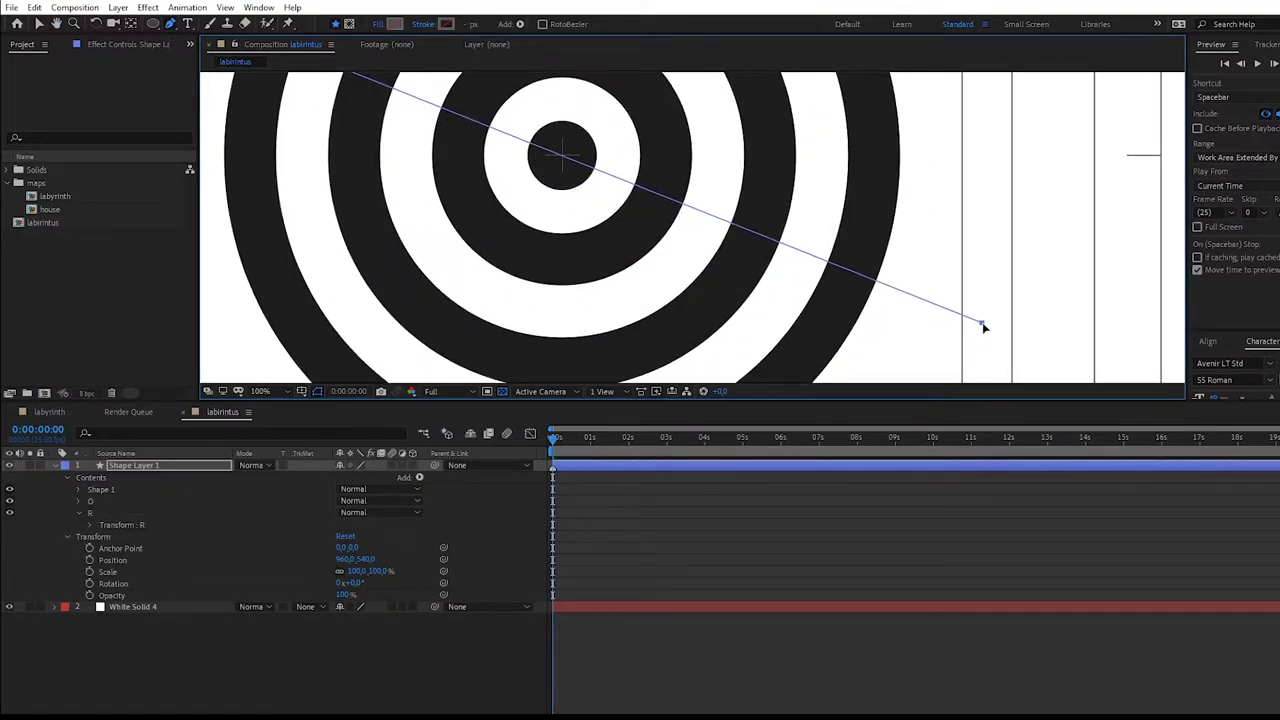
scroll(846, 254, down, 1)
scroll(440, 295, down, 1)
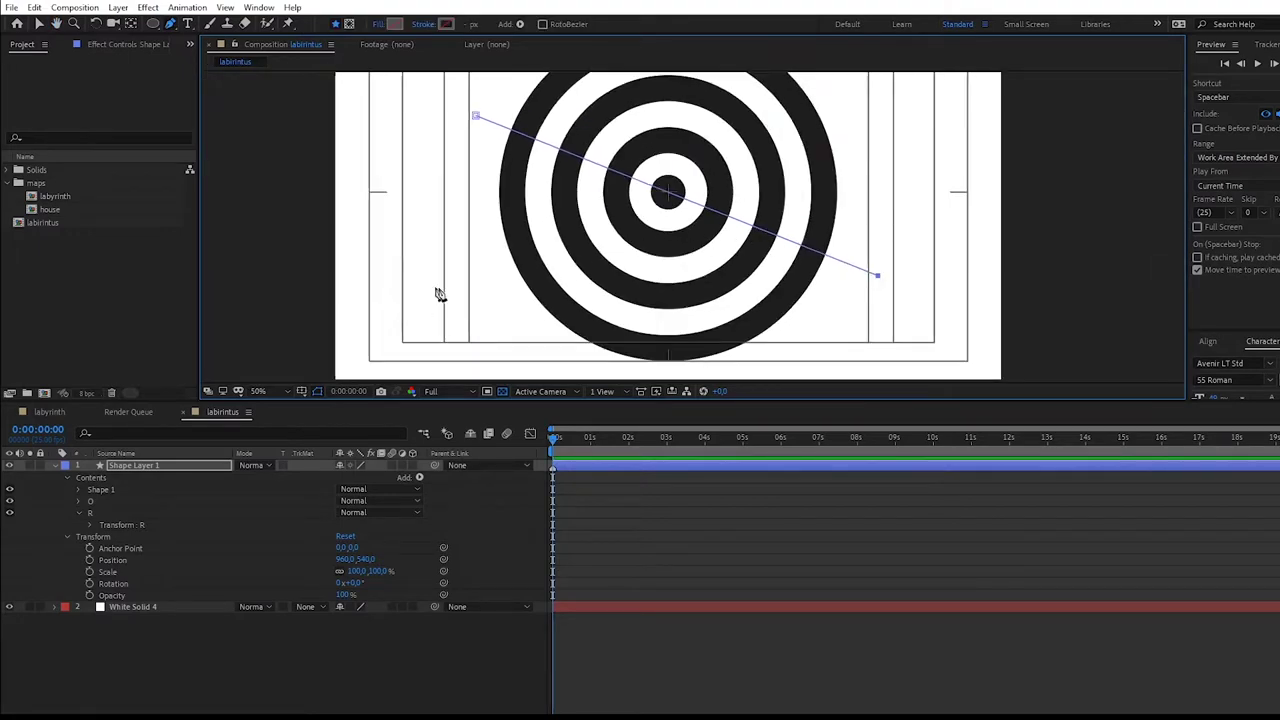
drag(95, 490, 100, 512)
Delete Shape 1's own Fill 1 and Stroke 1.
click(91, 512)
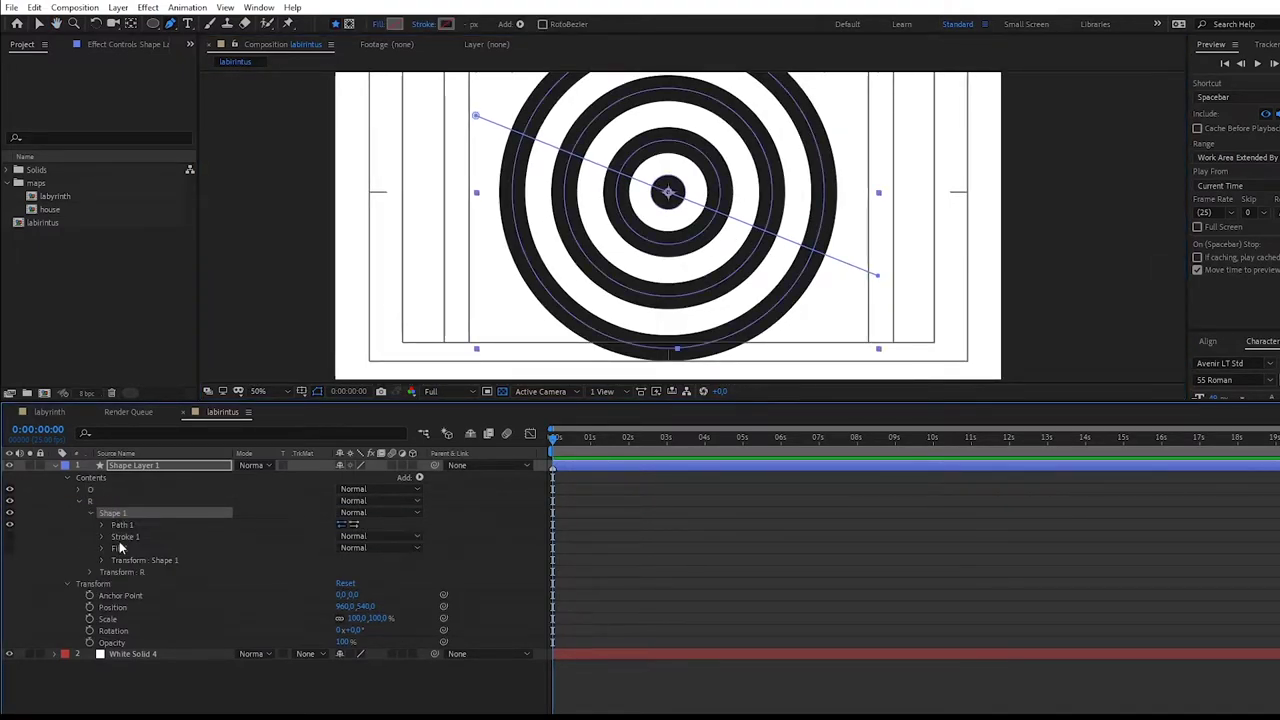
click(118, 548)
shift+click(120, 538)
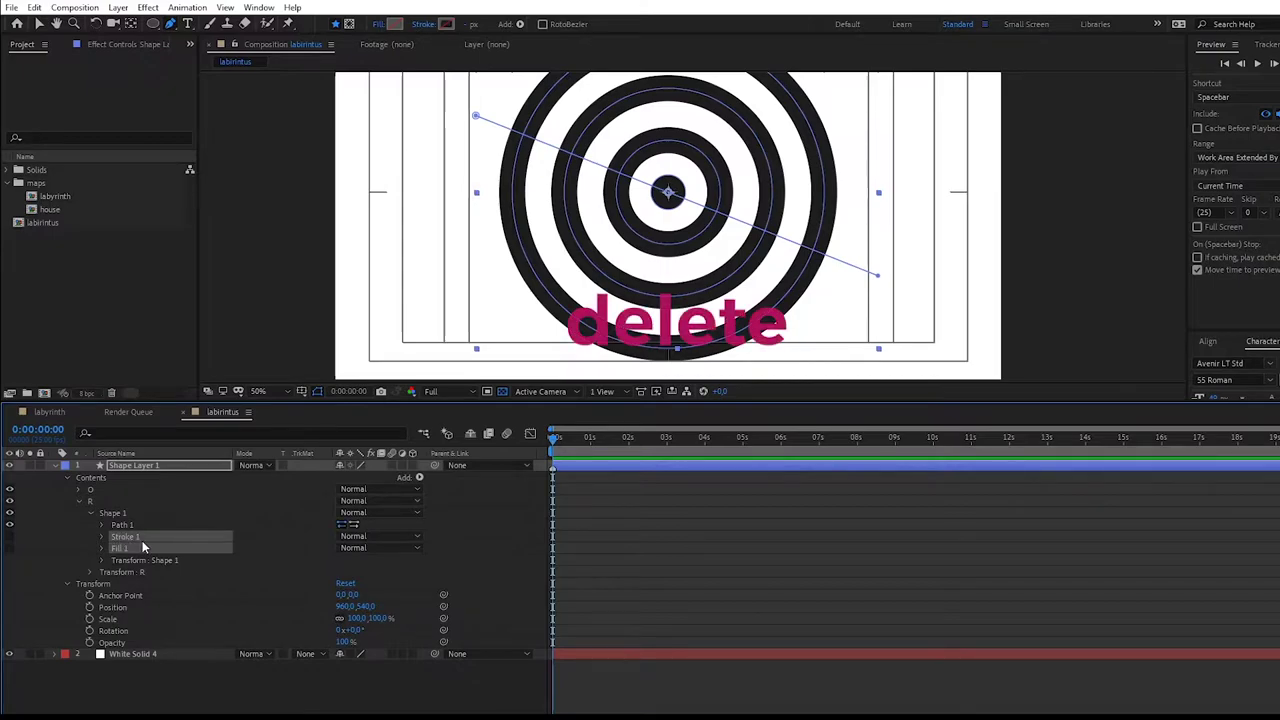
key(Delete)
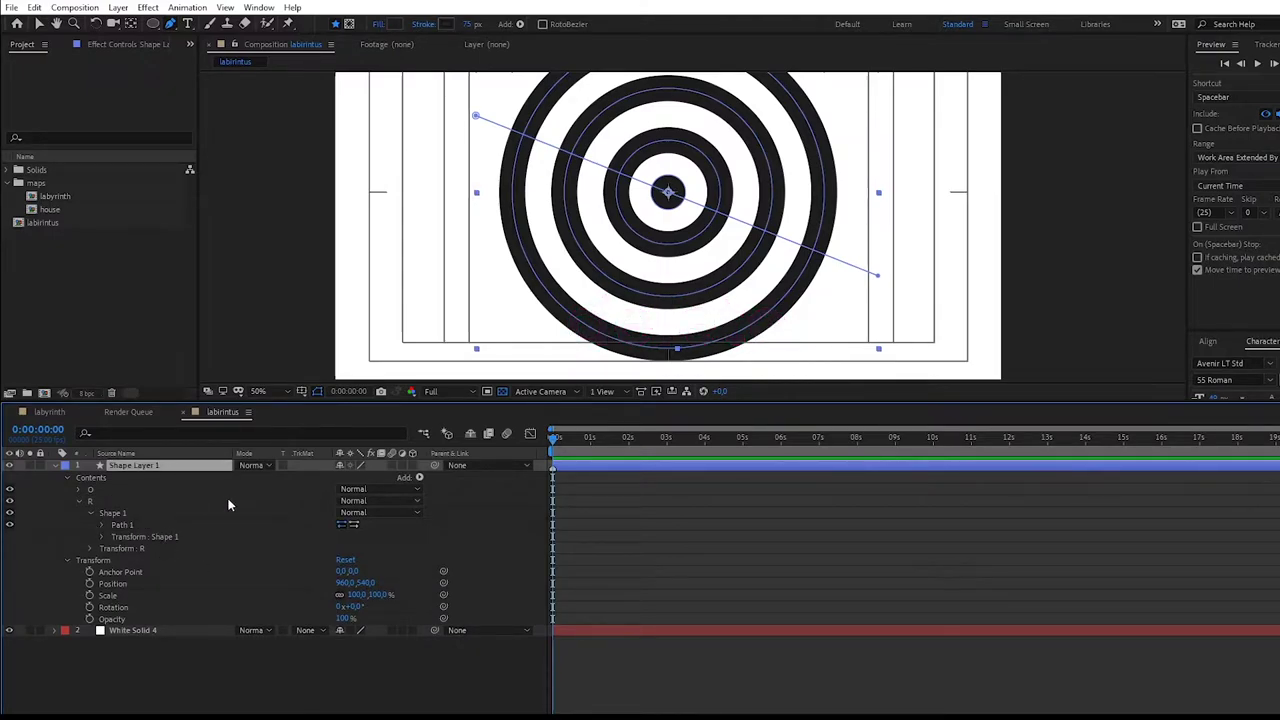
Add Trim Paths to Shape 1 with End set to 20%.
click(419, 478)
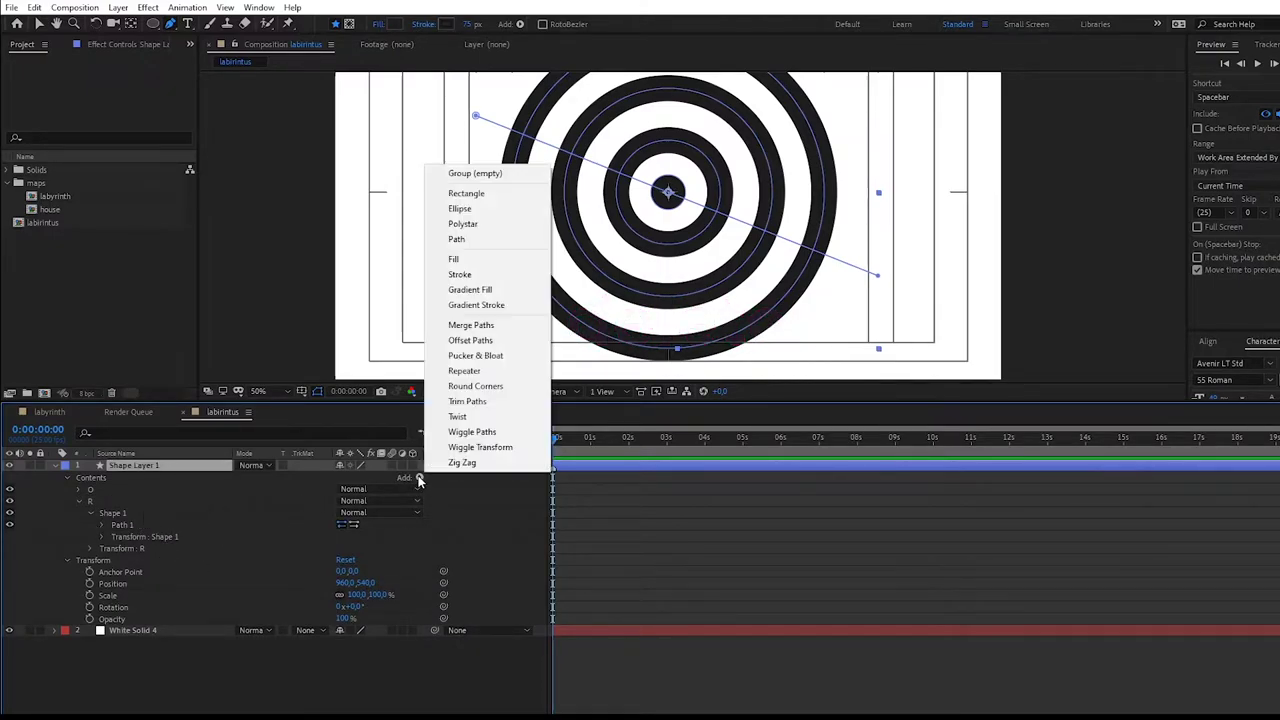
click(475, 404)
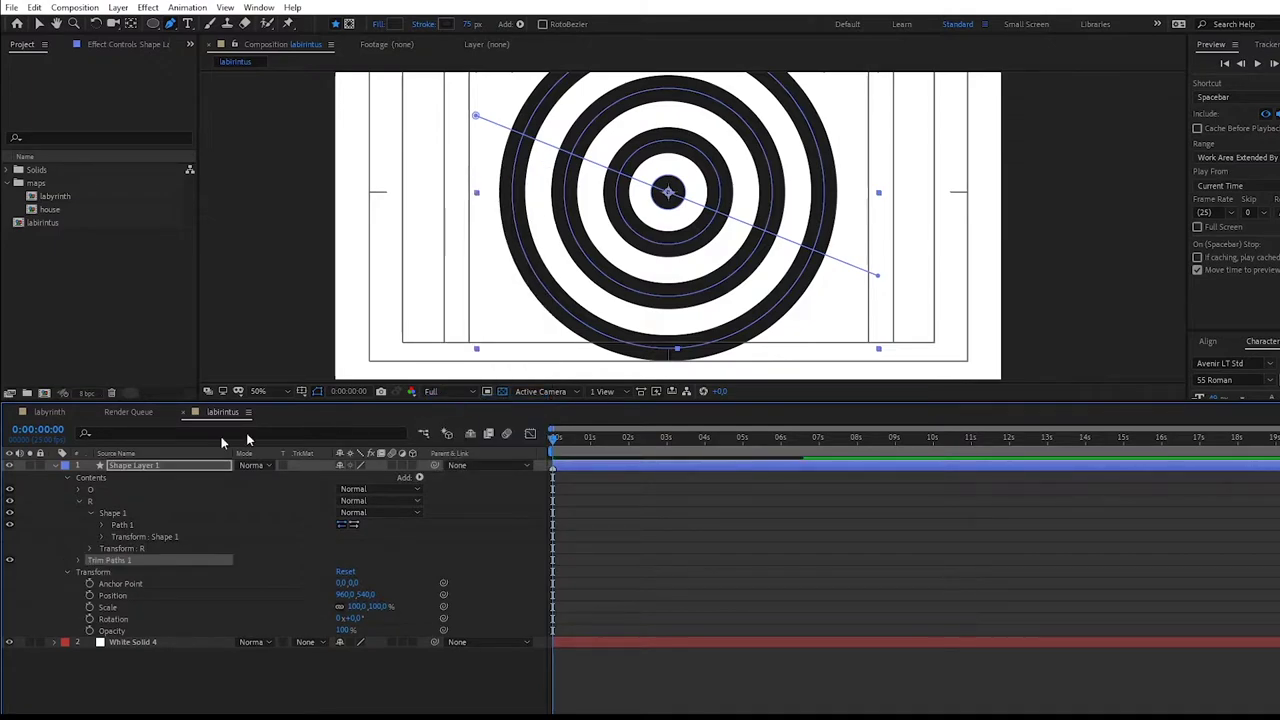
click(113, 513)
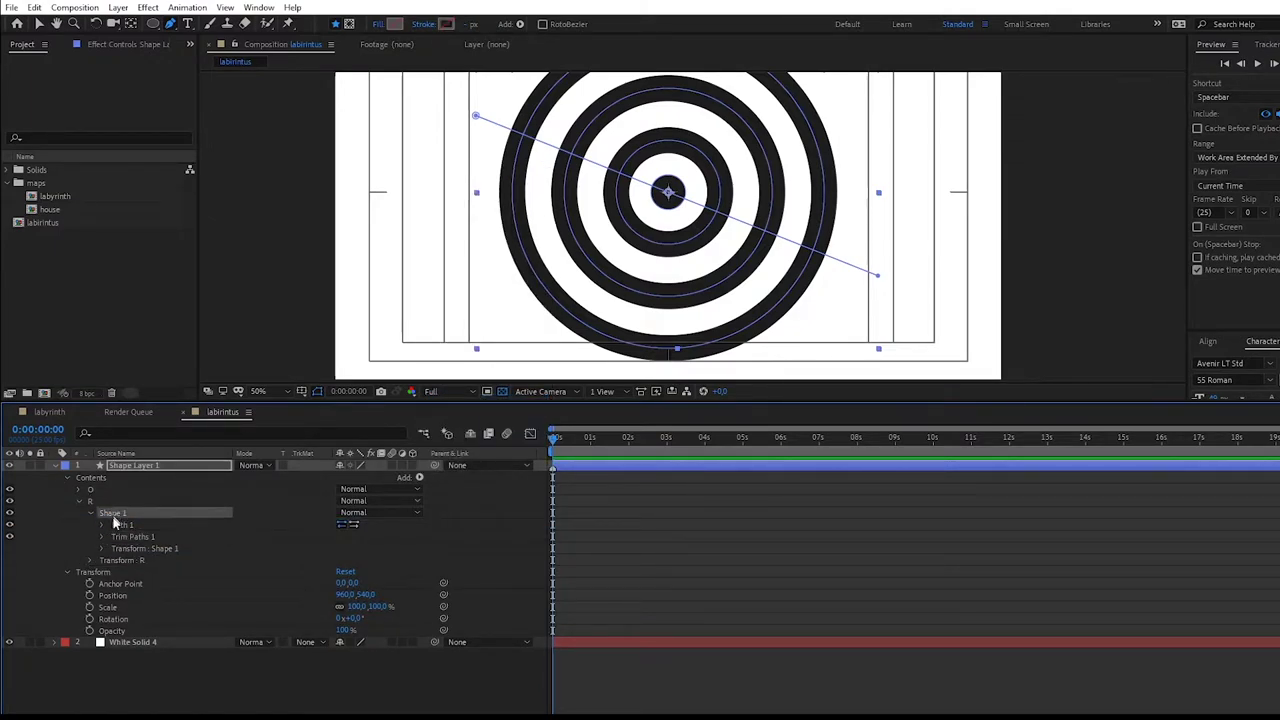
click(102, 537)
text(20)
key(Return)
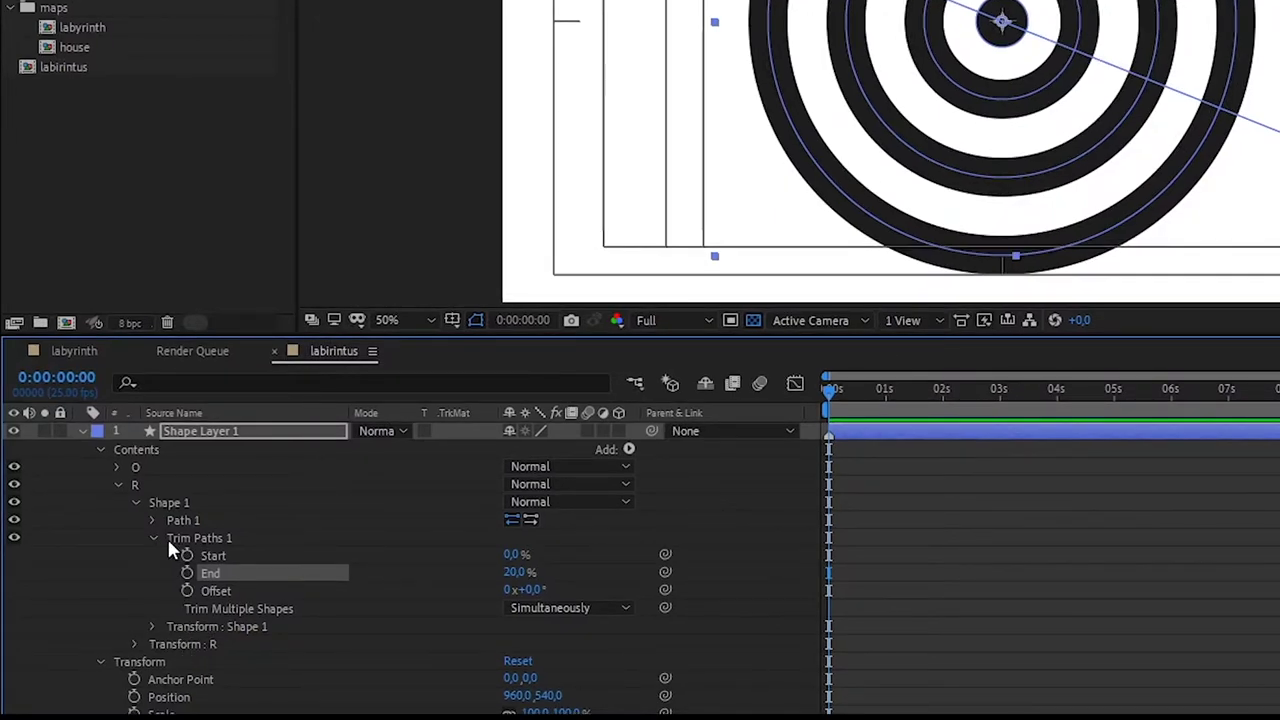
Duplicate Shape 1 twice and rotate the Shape 2 copy.
click(155, 538)
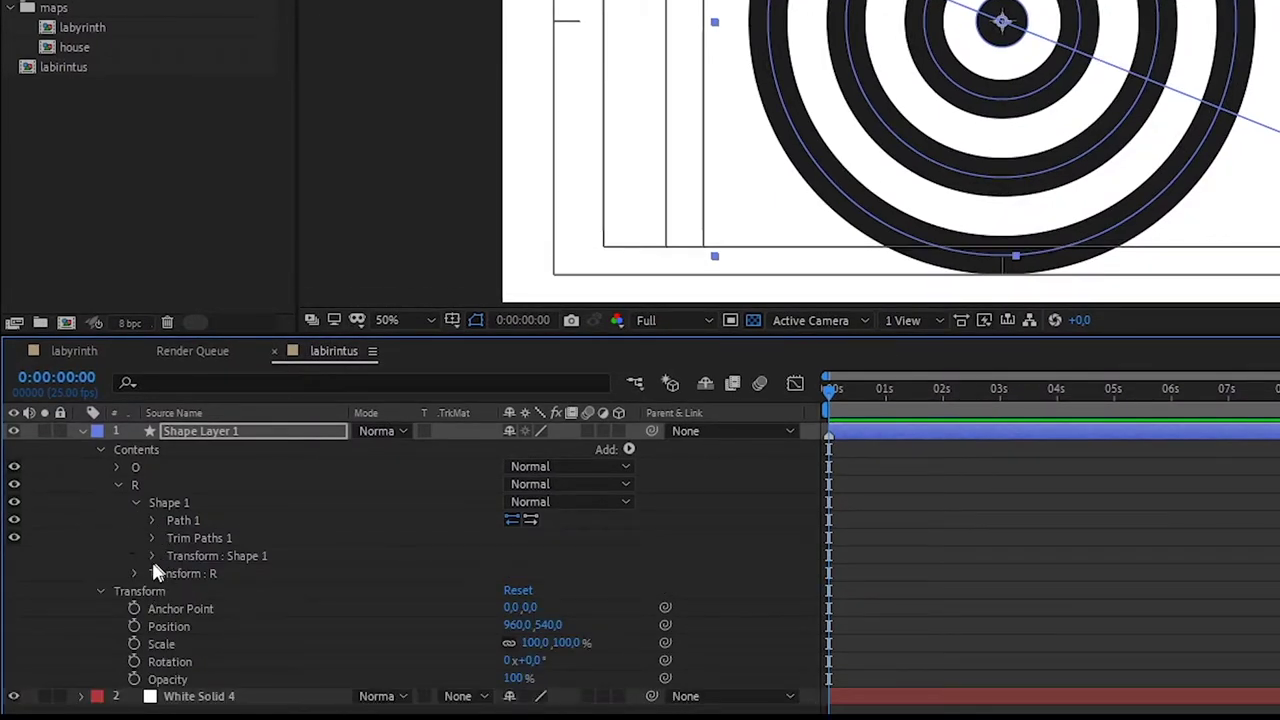
click(165, 503)
key(ctrl+d)
key(ctrl+d)
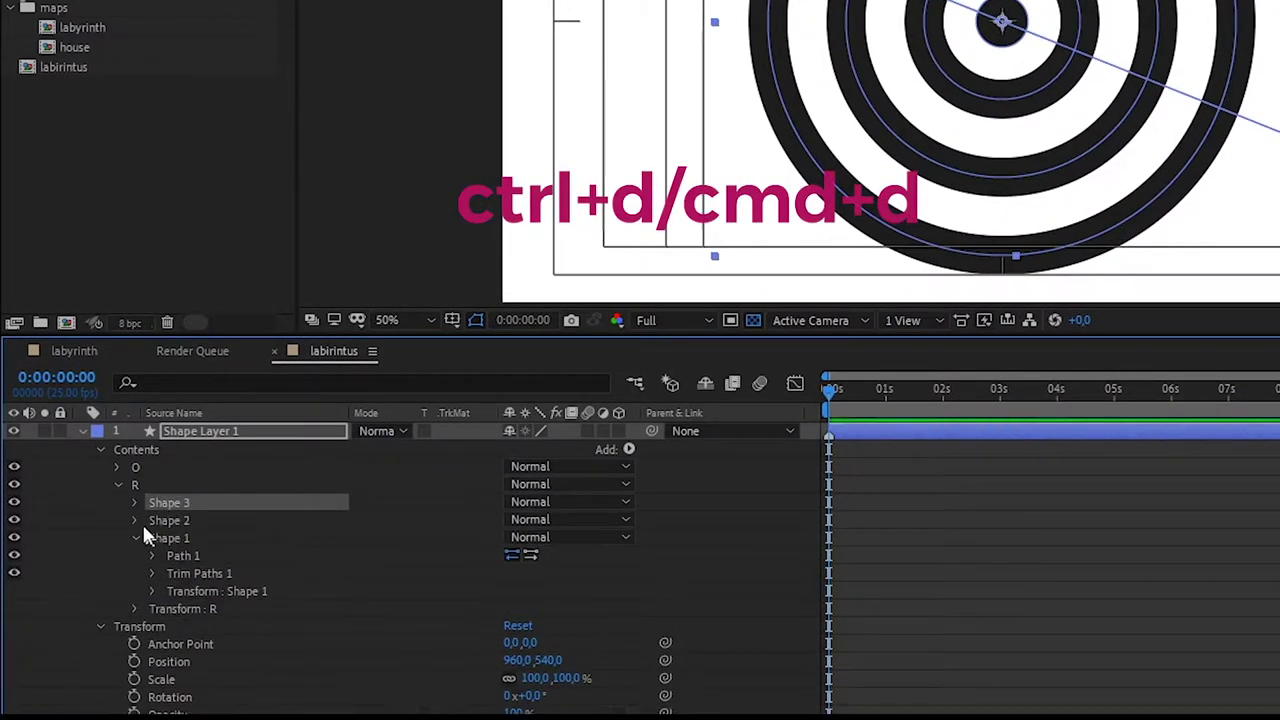
click(134, 520)
click(153, 573)
click(529, 678)
text(12)
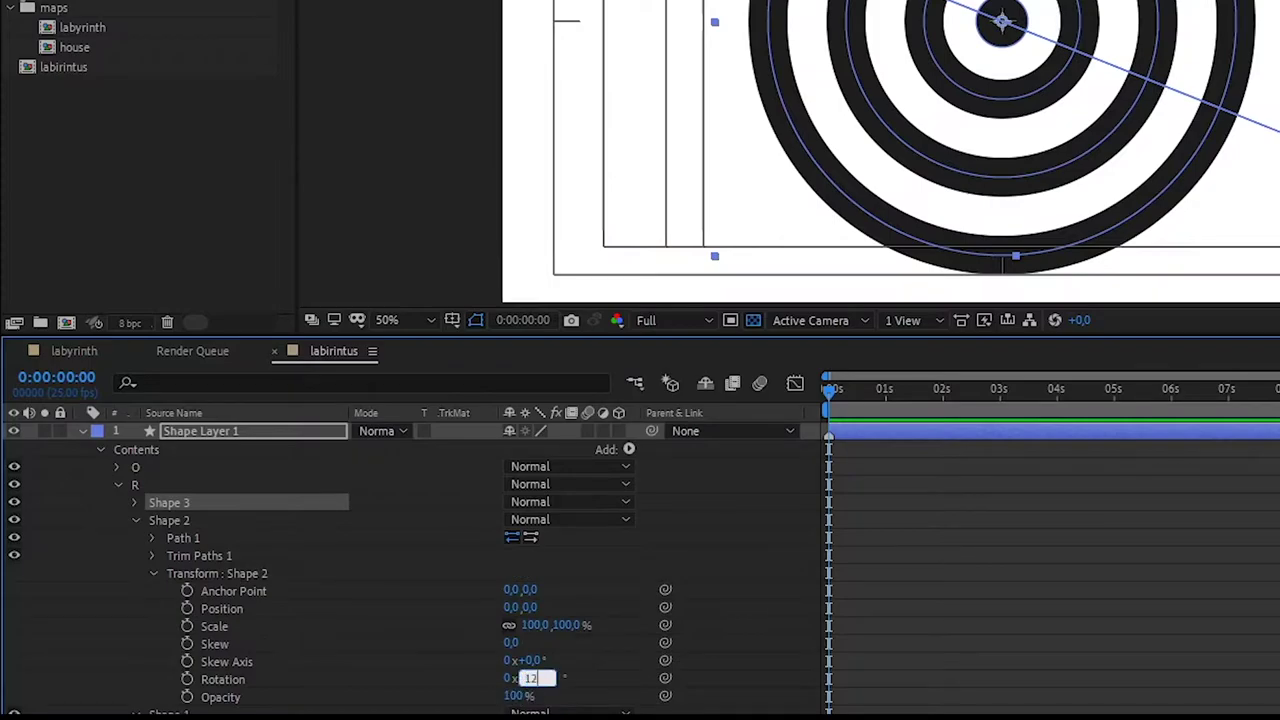
key(Return)
Set Shape 3's transform rotation to 240°.
click(134, 502)
click(153, 555)
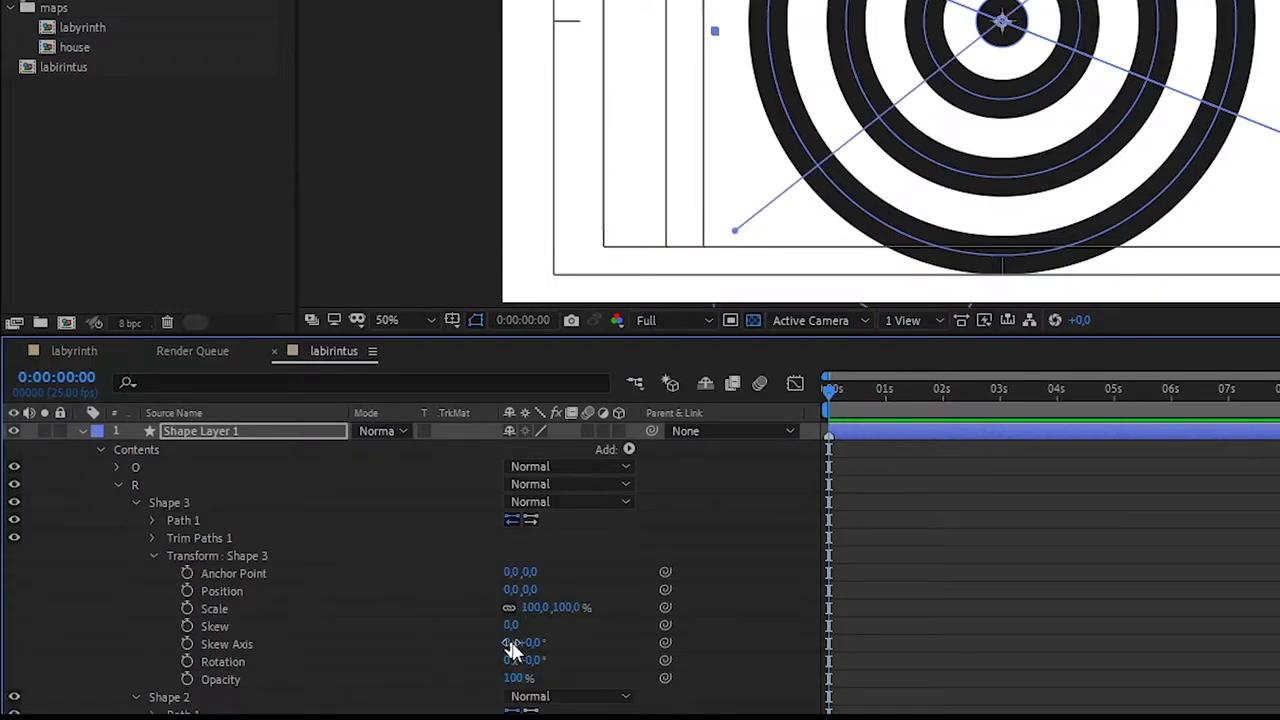
click(533, 662)
text(240)
key(Return)
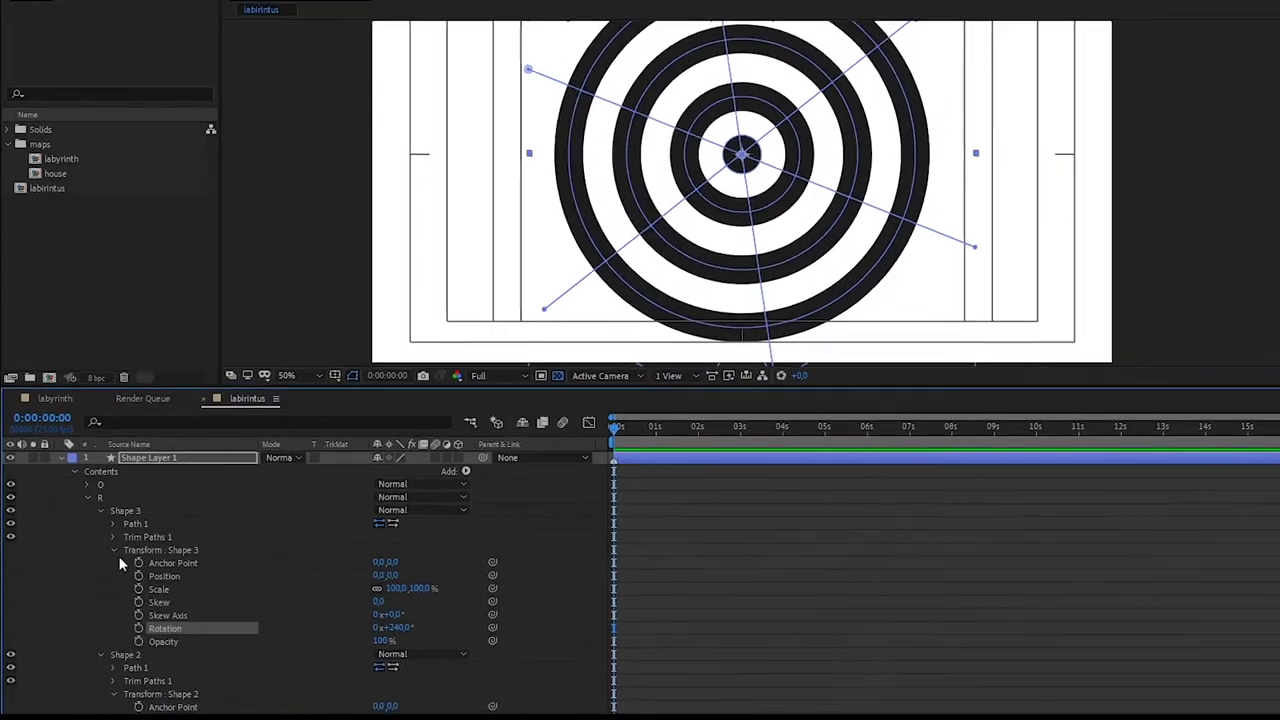
click(113, 550)
click(90, 542)
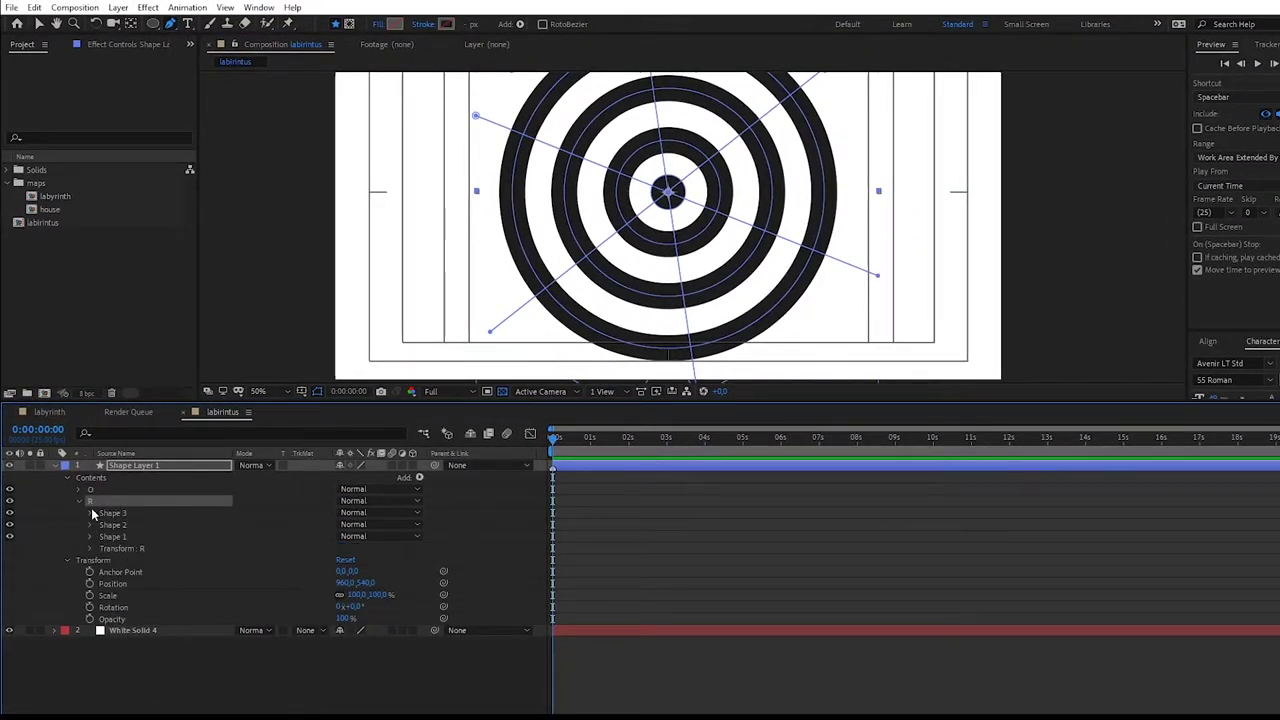
Add a stroke with width 75 to the R group.
click(419, 478)
click(473, 276)
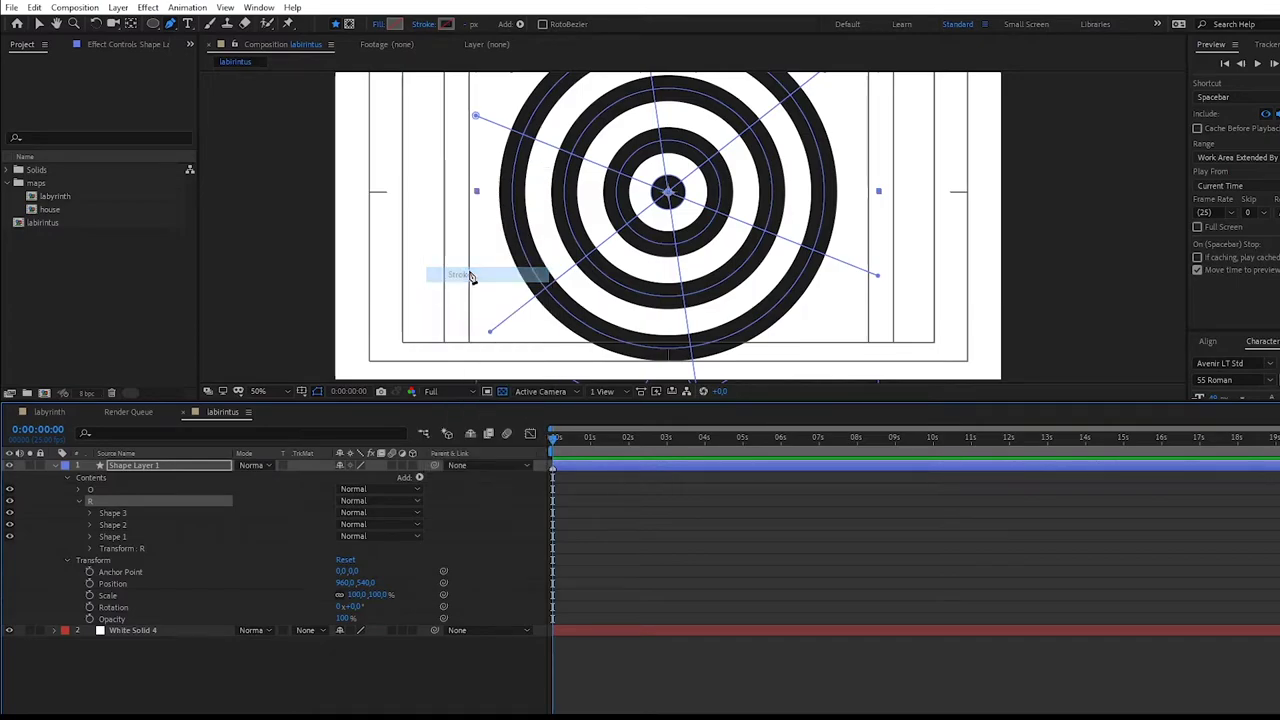
click(91, 549)
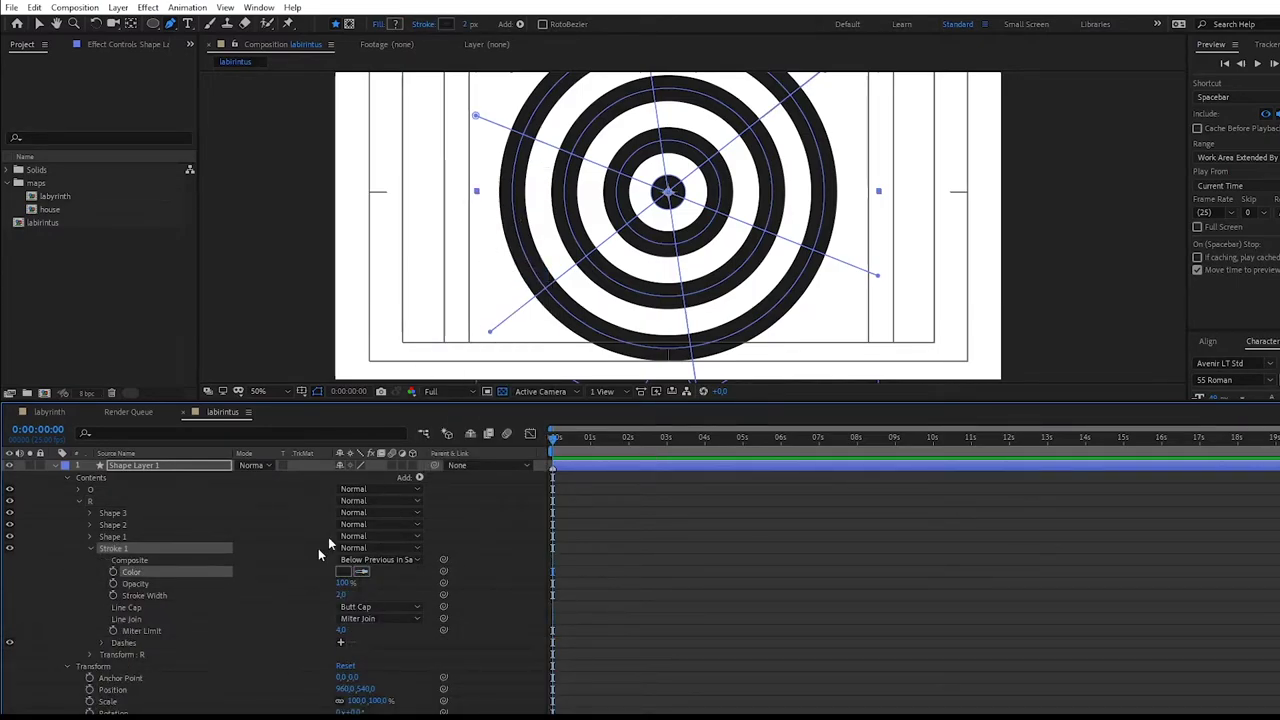
click(341, 595)
text(75)
key(Return)
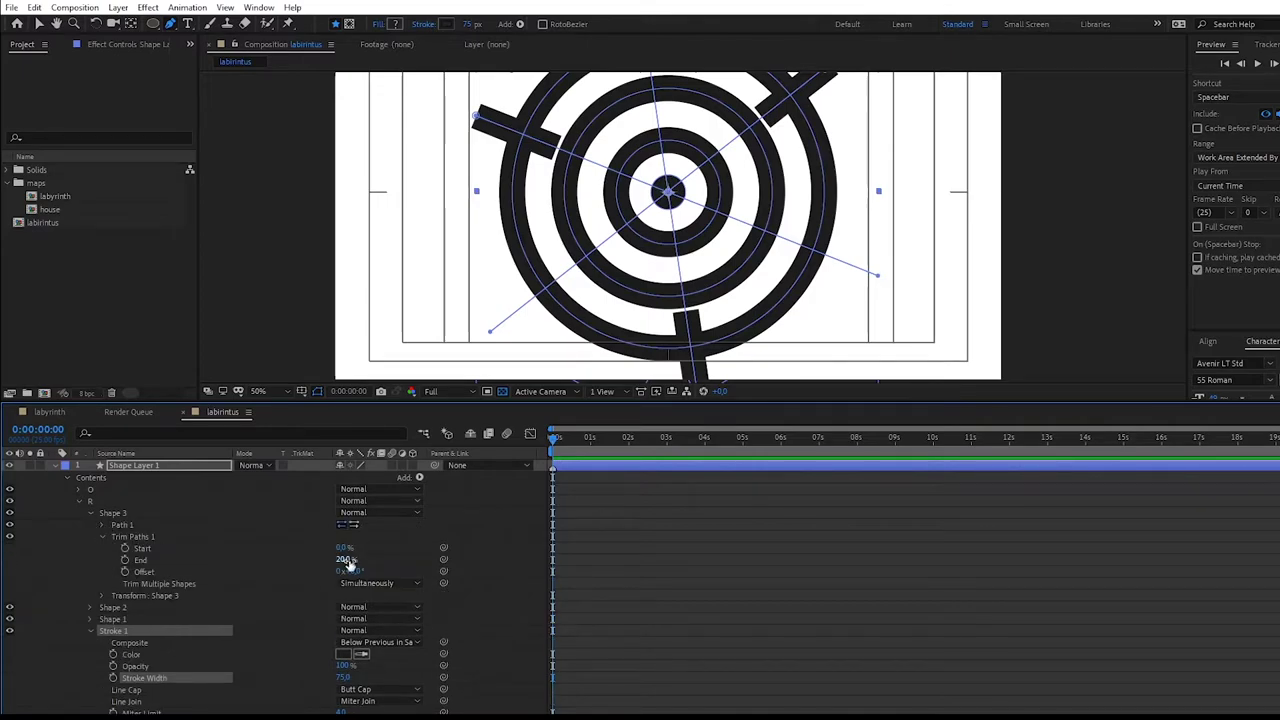
Set Shape 3's trim End to 15% and its Offset to about 37°.
drag(348, 565, 420, 560)
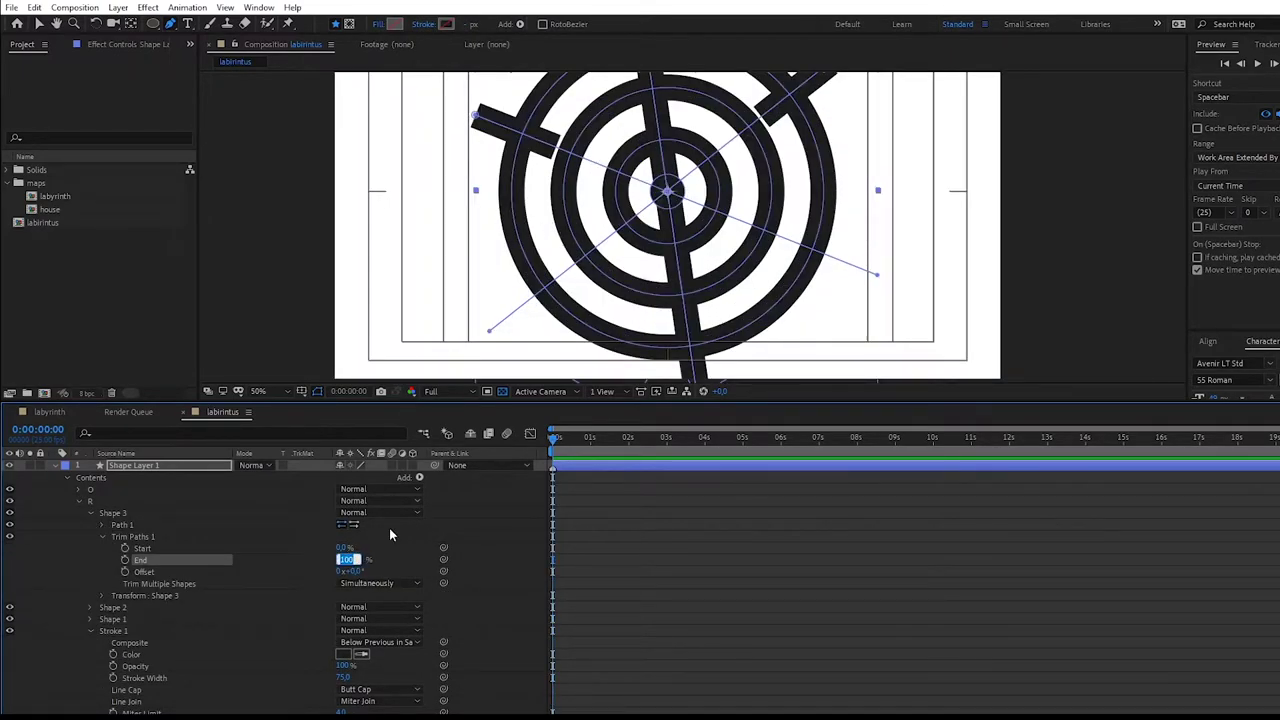
text(20)
key(Return)
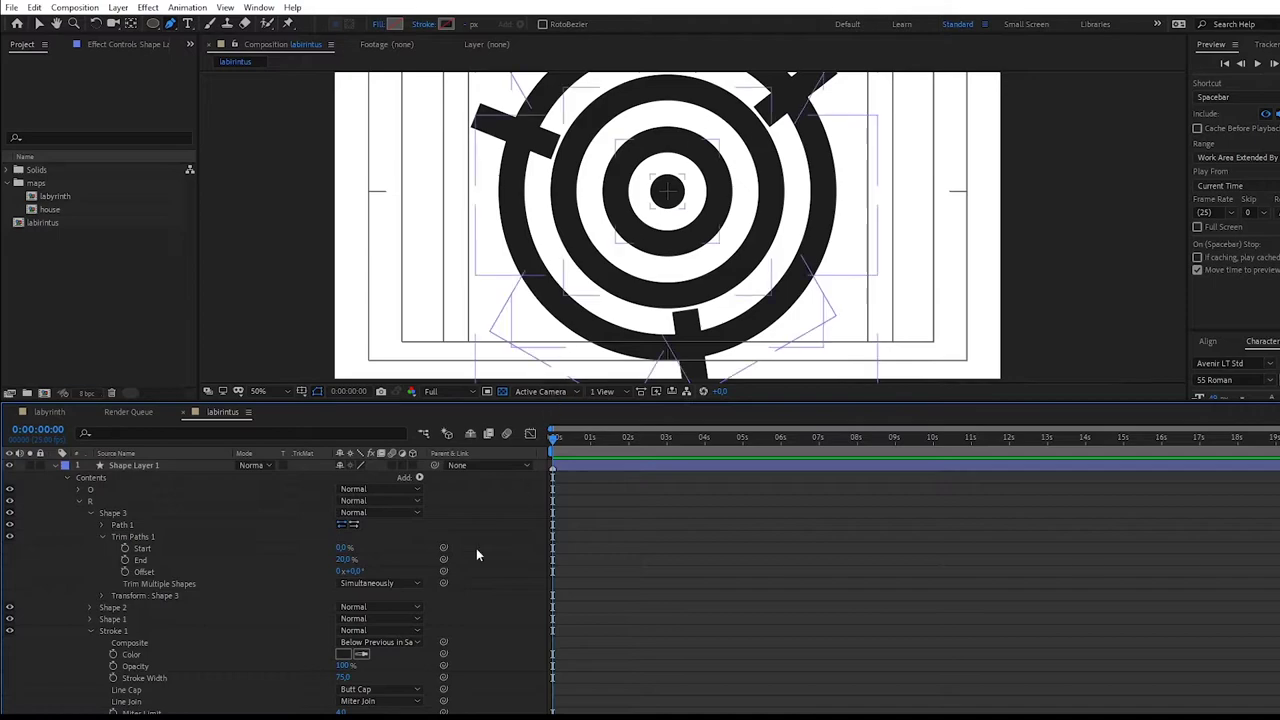
mouse_move(357, 572)
mouse_down()
mouse_move(381, 570)
mouse_move(344, 560)
mouse_up()
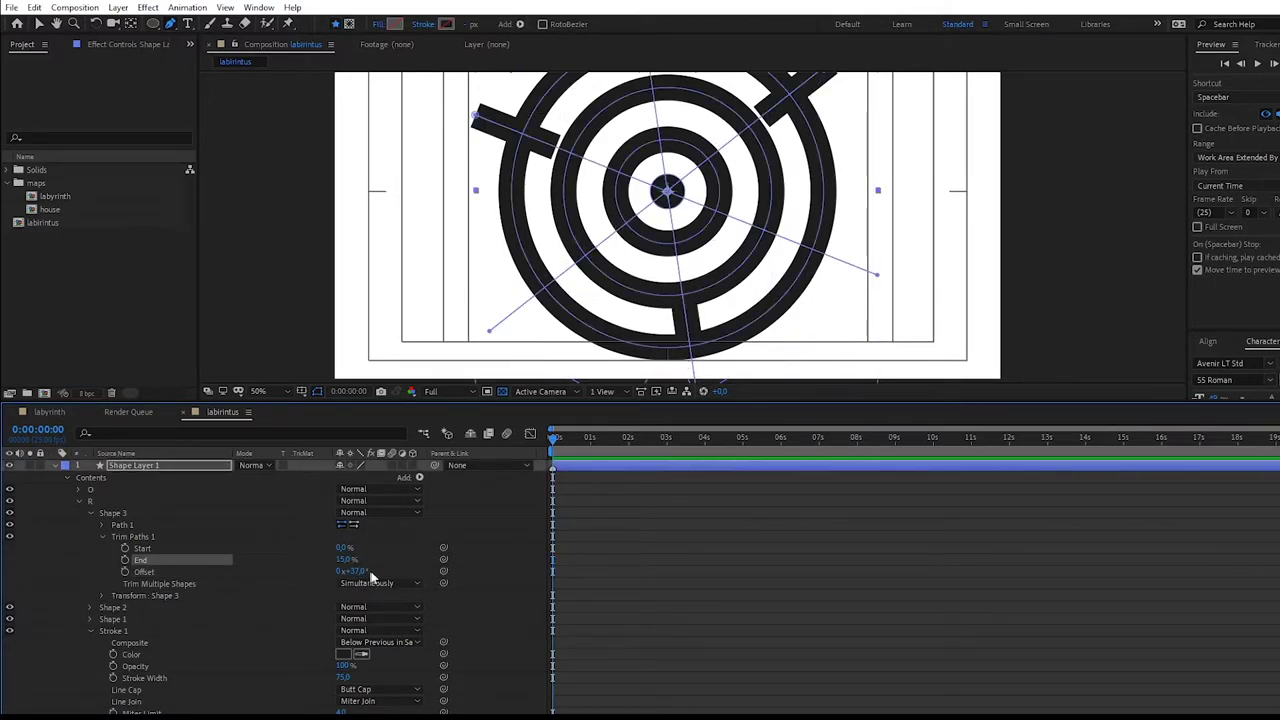
Give Shape 2's trim an Offset of about 63° and Start of 5%.
click(90, 607)
scroll(104, 604, down, 1)
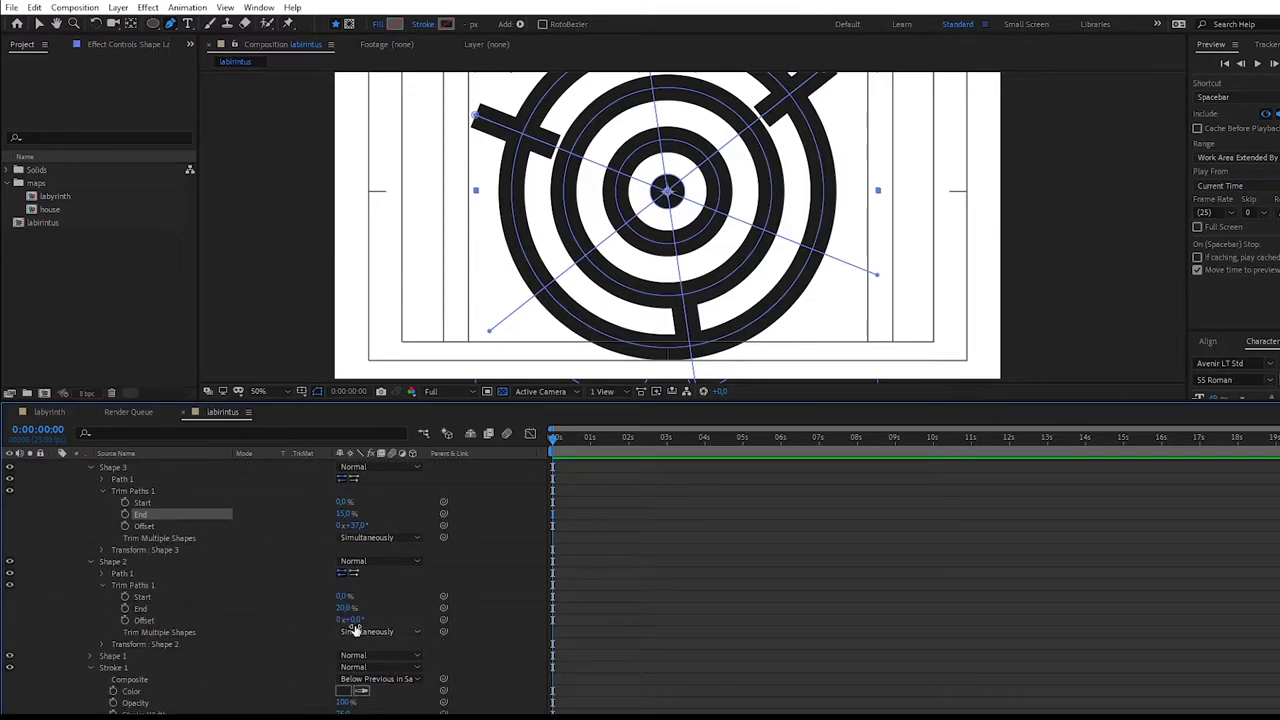
drag(354, 619, 395, 614)
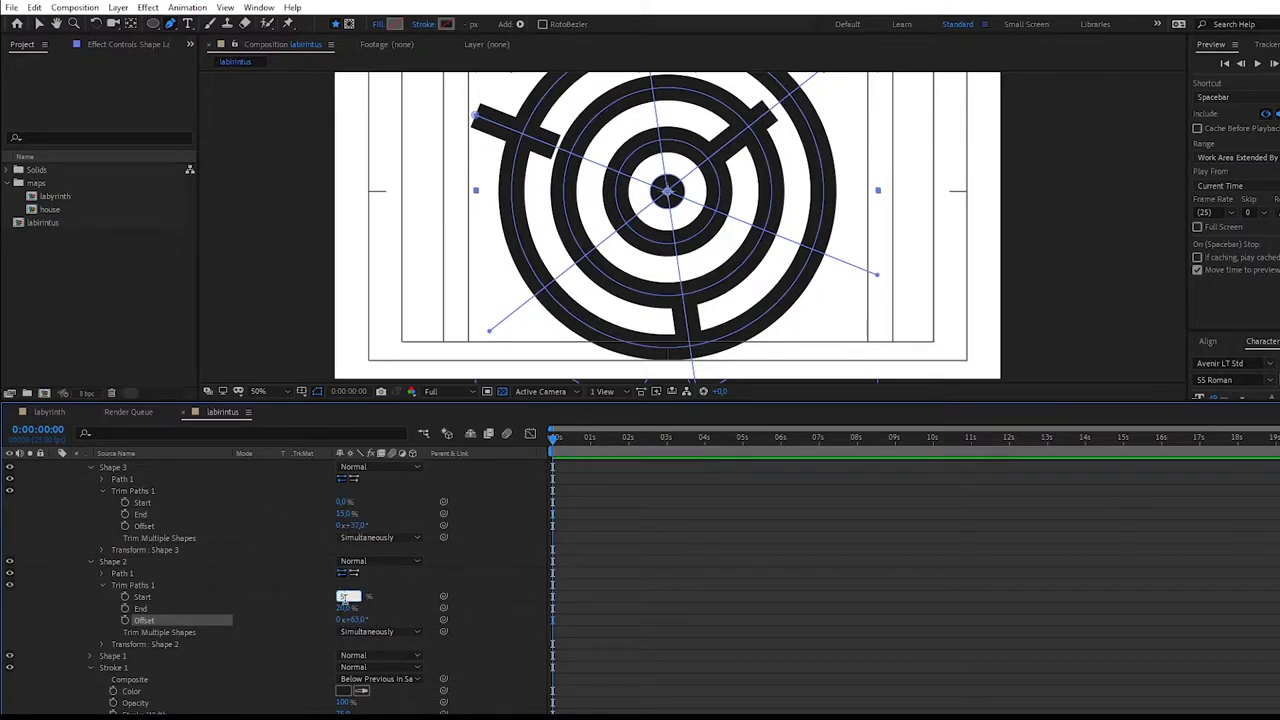
key(Return)
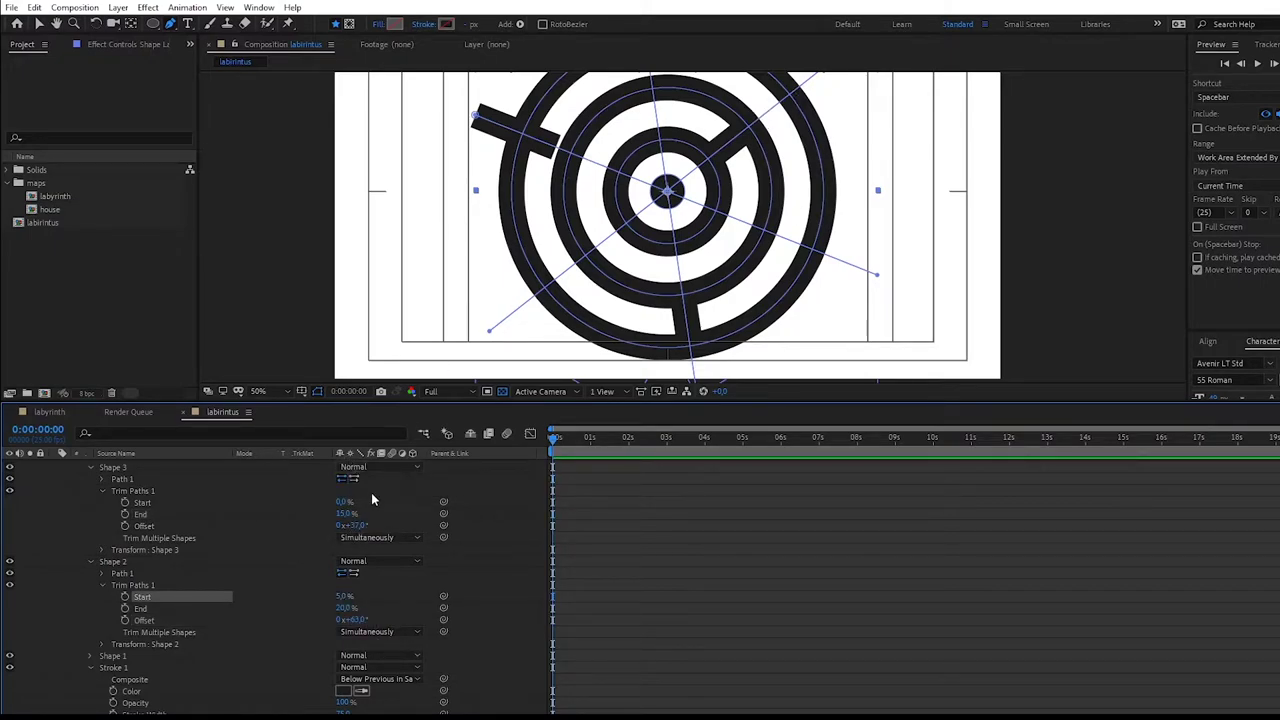
Give Shape 1's trim an Offset of about 20° and Start of 5%.
click(90, 655)
scroll(100, 610, down, 2)
click(102, 608)
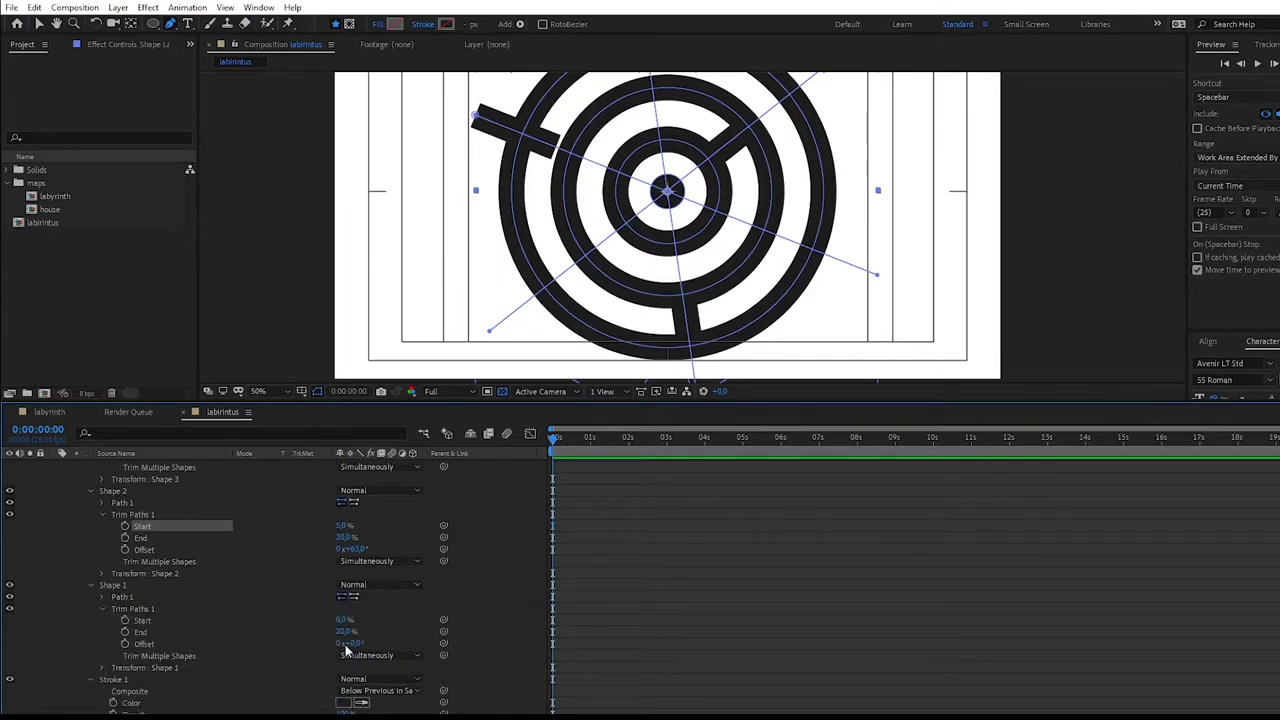
drag(345, 643, 372, 645)
click(344, 620)
text(5)
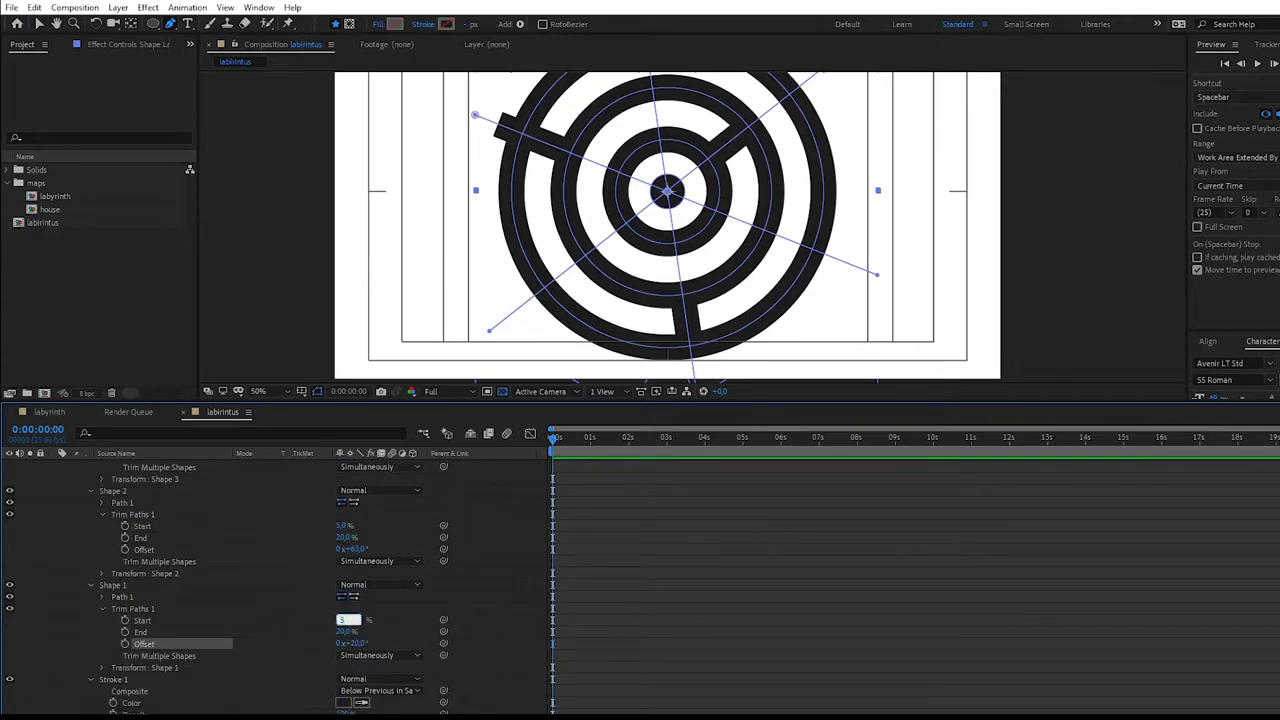
key(Return)
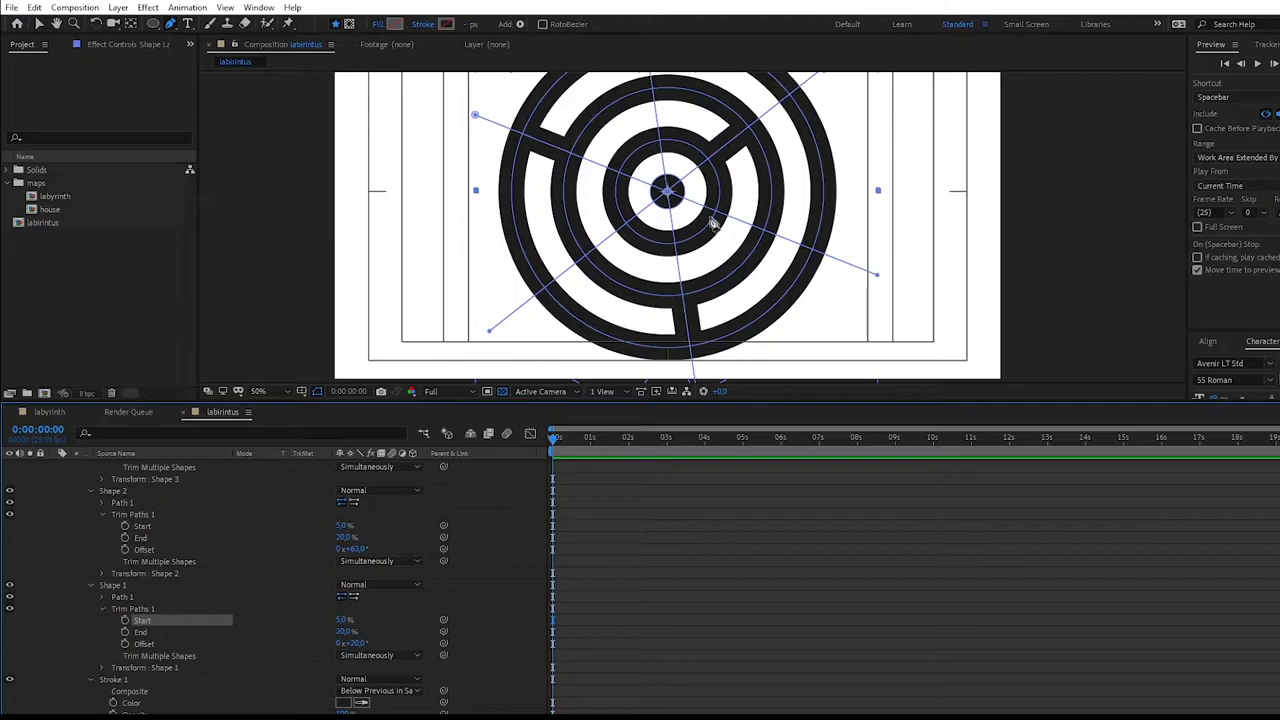
Turn off the Title/Action Safe overlay in the viewer.
click(301, 391)
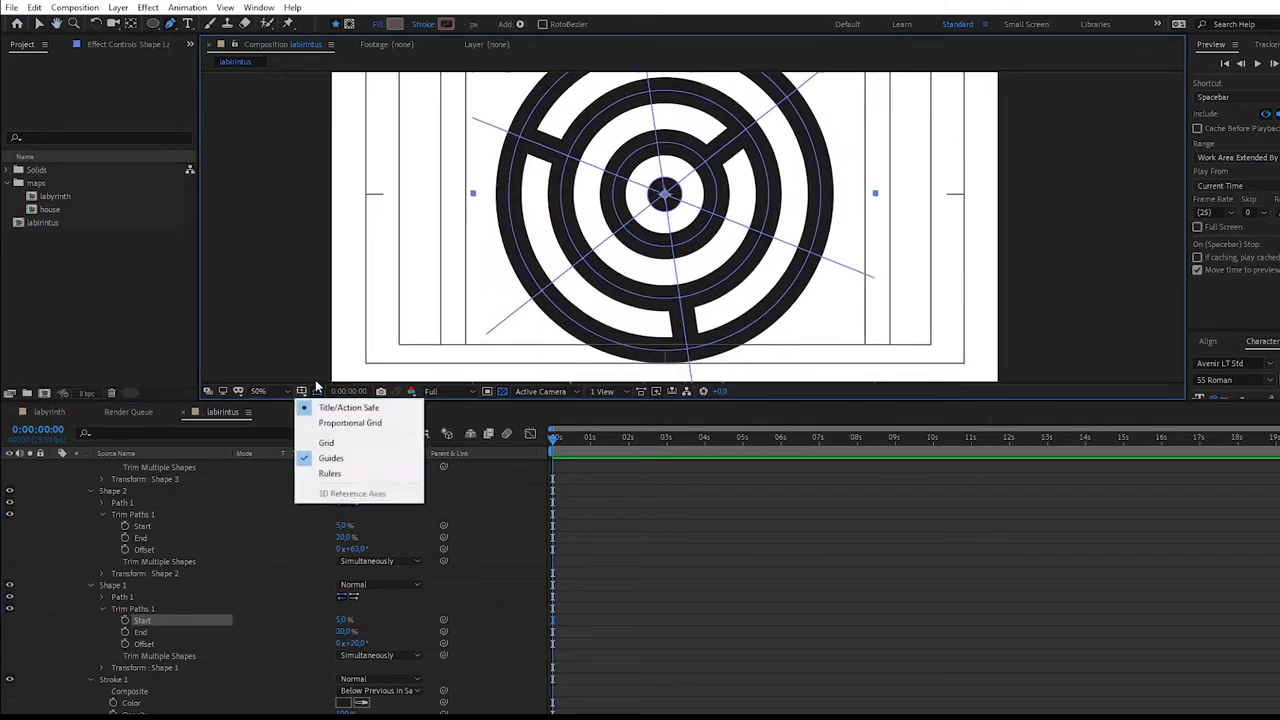
click(334, 410)
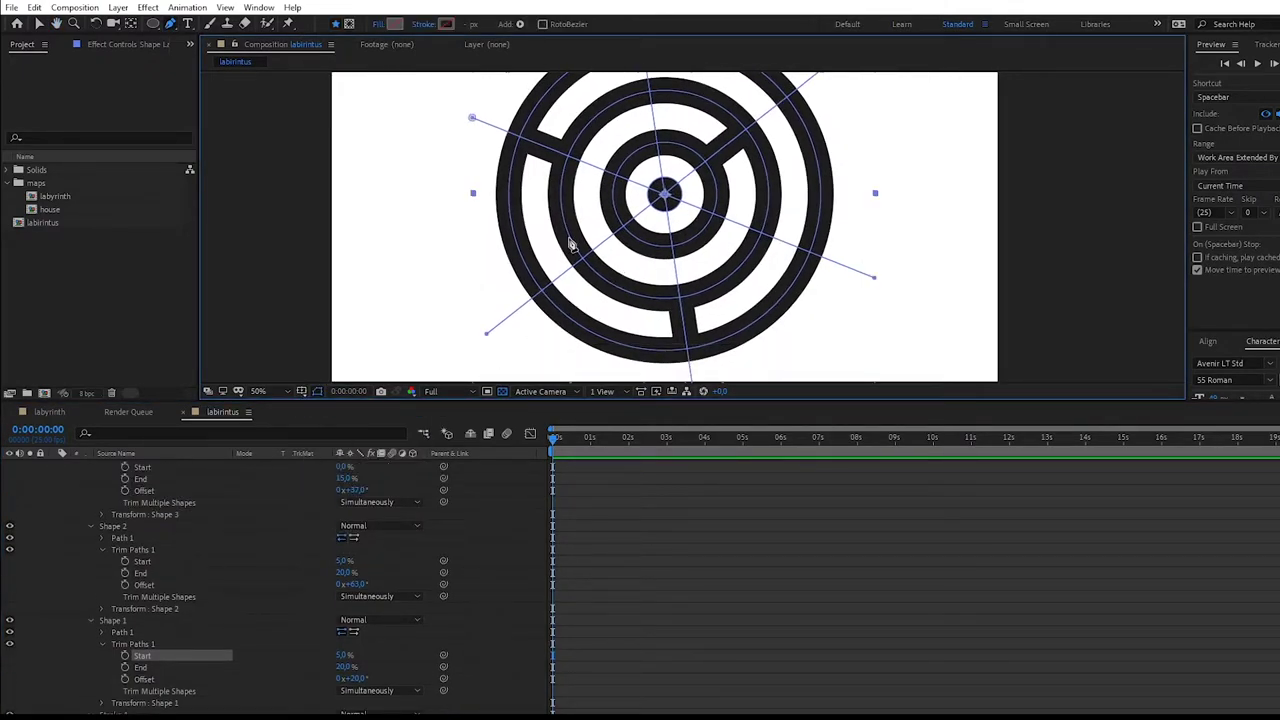
scroll(95, 510, up, 3)
Duplicate group R into R 2 and set its rotation to 30°.
click(78, 501)
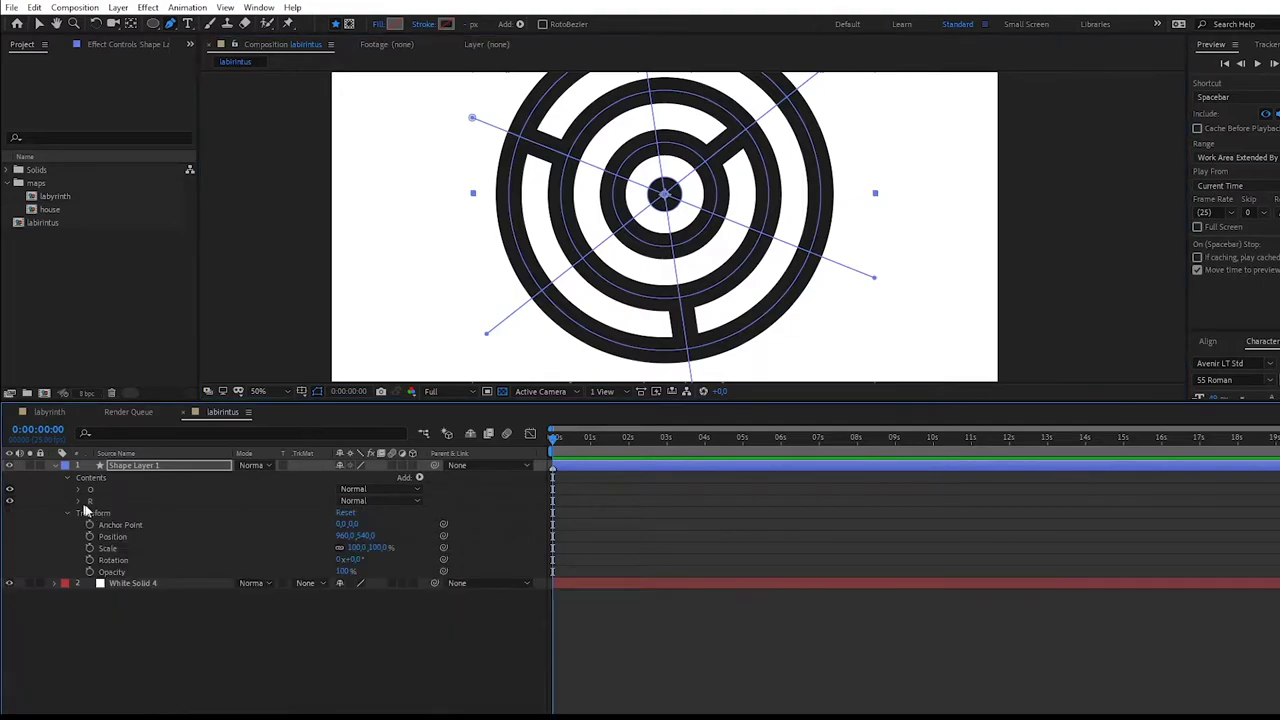
key(ctrl+d)
click(90, 560)
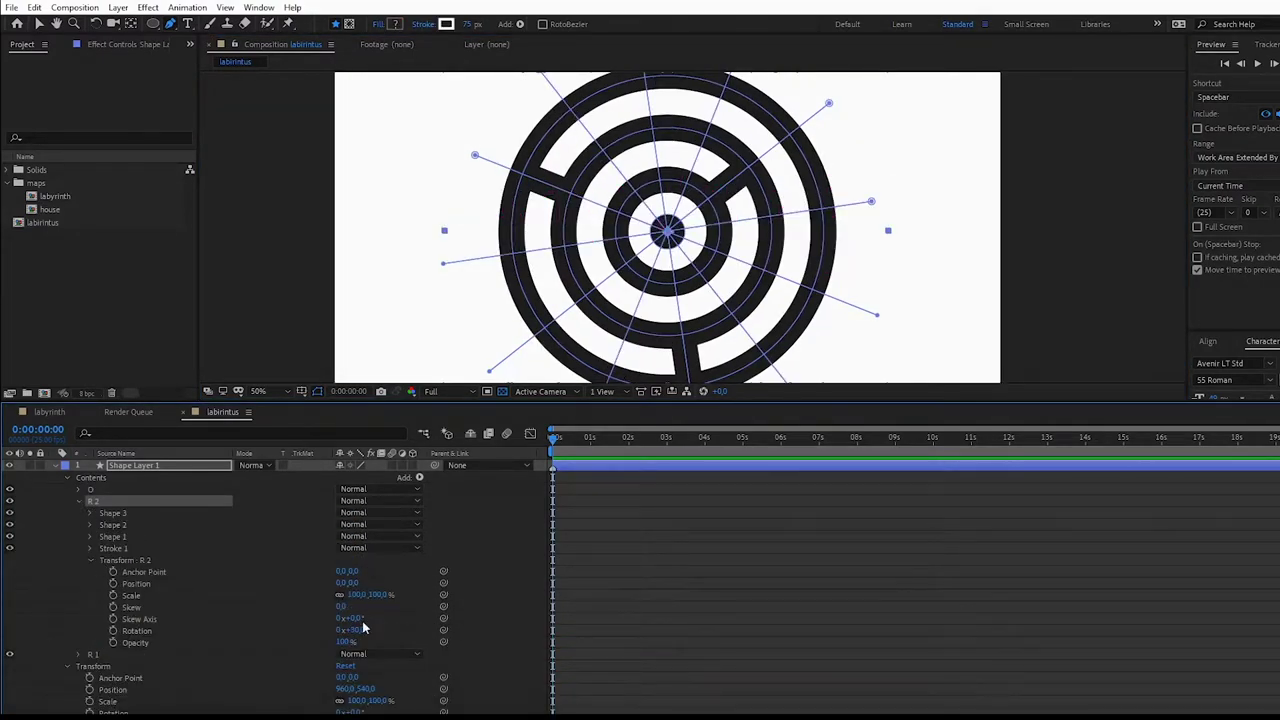
key(Return)
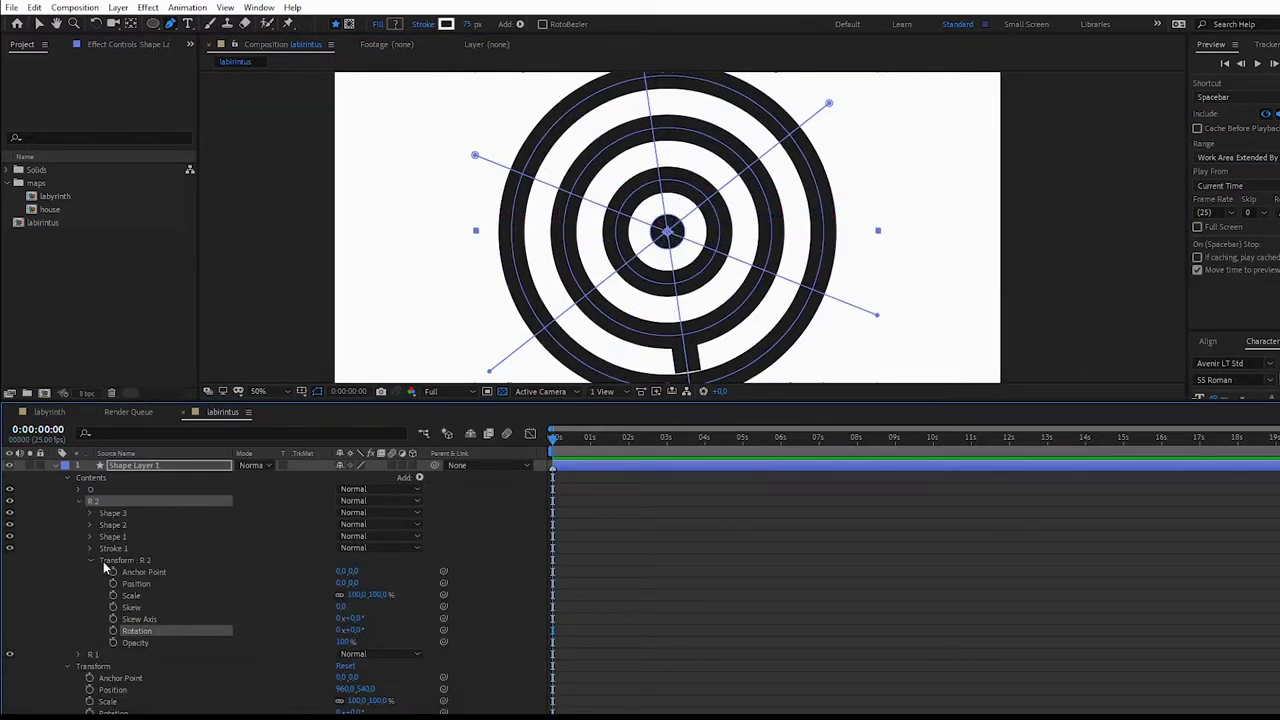
click(90, 560)
click(89, 561)
text(30)
key(Return)
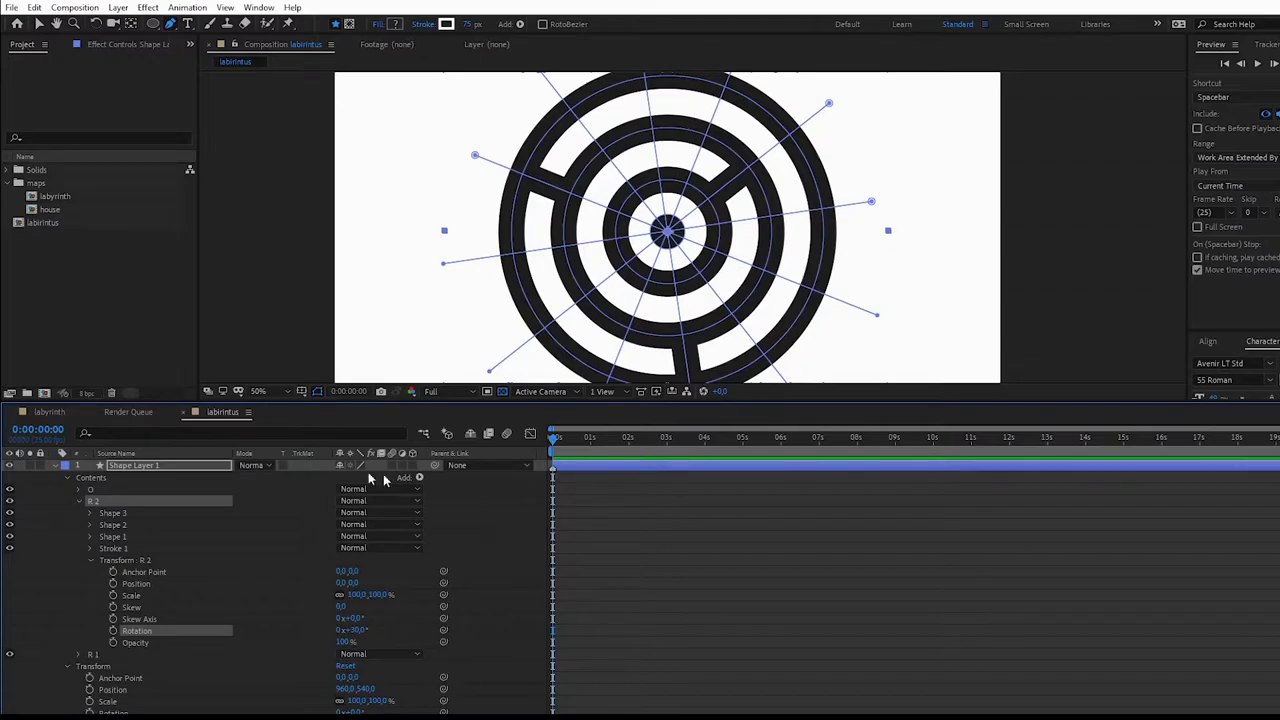
click(78, 501)
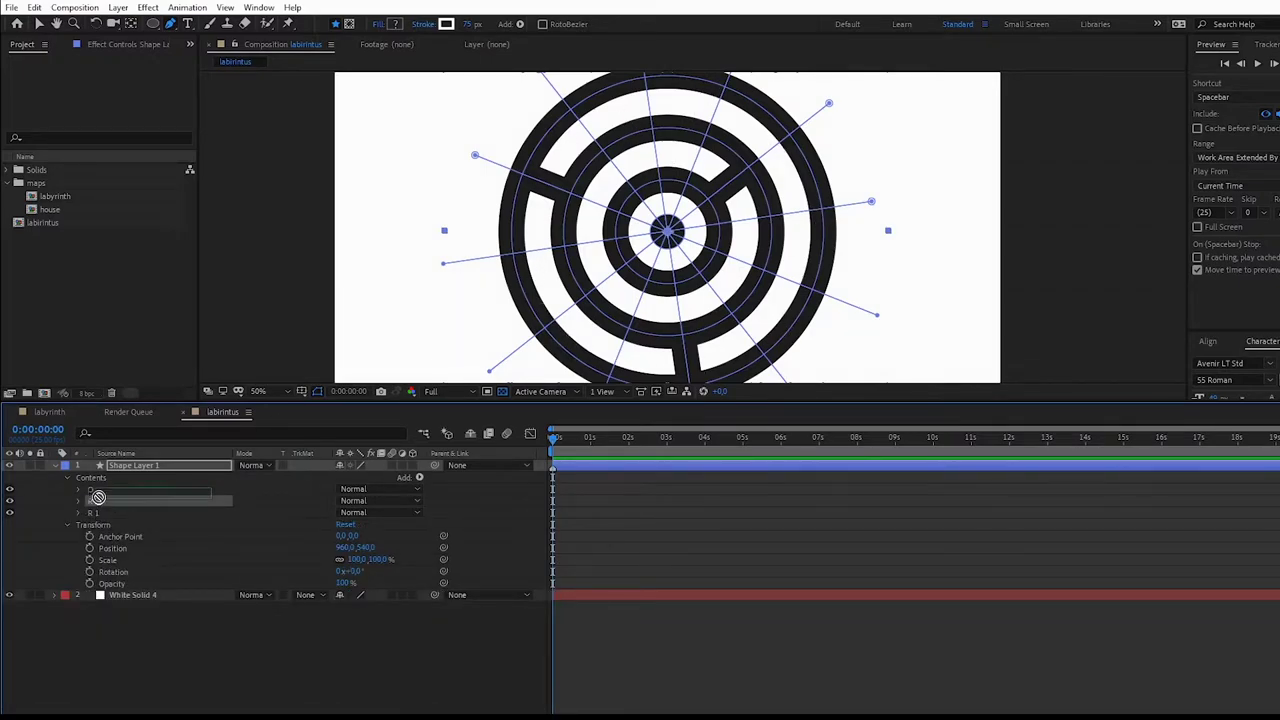
Move R 2 above O in Contents and expose the trim settings of its Shapes 1–3.
drag(98, 497, 96, 489)
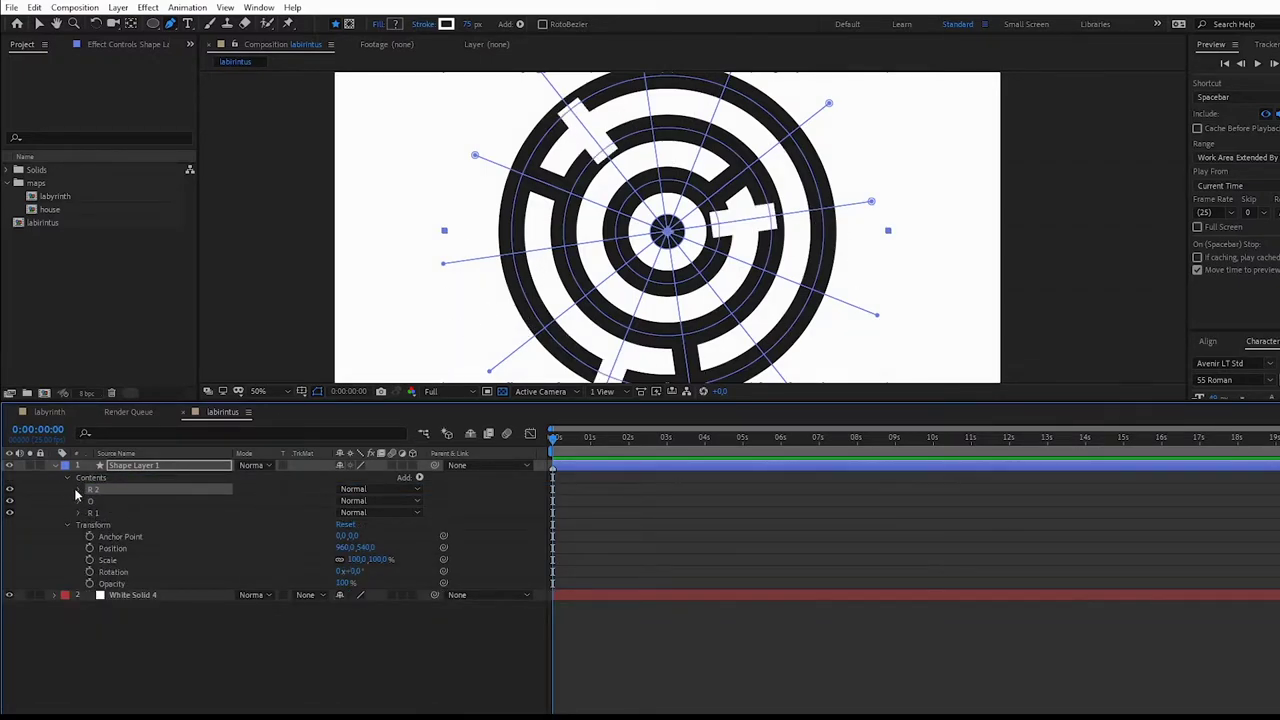
click(78, 489)
click(91, 501)
click(91, 548)
click(91, 595)
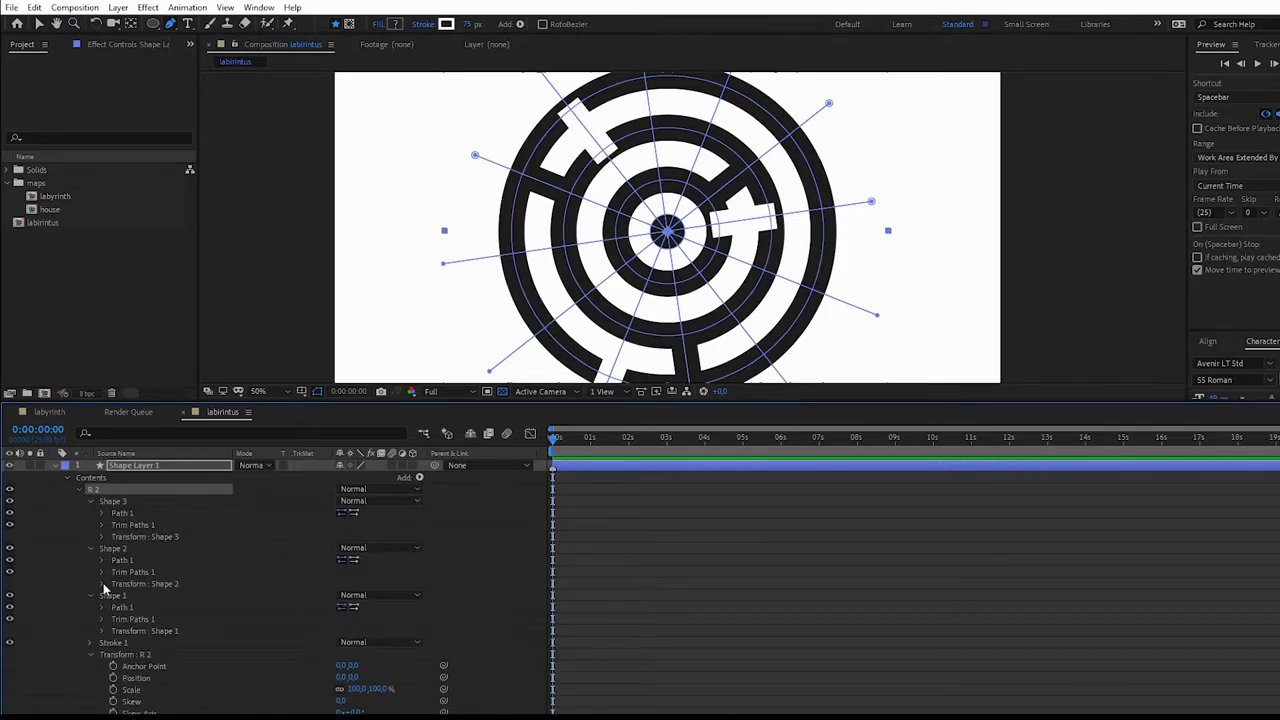
click(101, 525)
click(102, 620)
scroll(103, 640, down, 2)
click(102, 642)
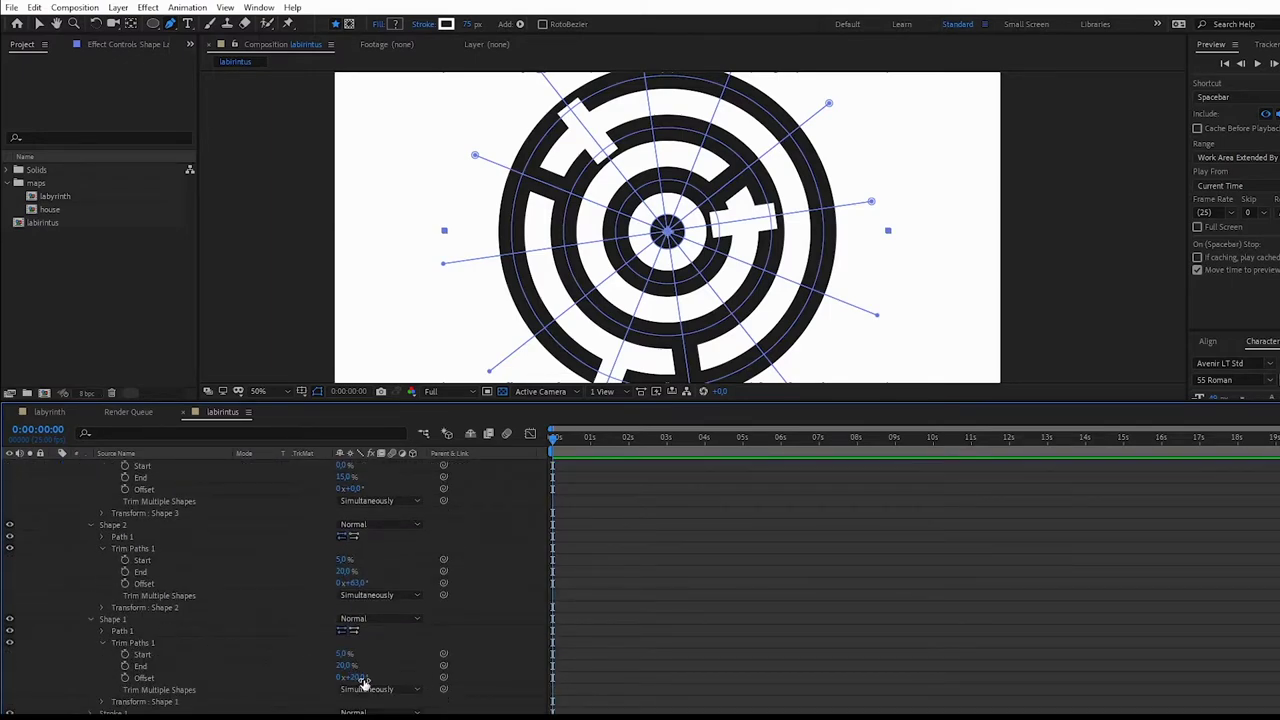
Scrub the trim offsets of Shapes 1 and 2 and set Shape 3's offset to about 53°.
mouse_move(362, 679)
mouse_down()
mouse_move(387, 670)
mouse_move(345, 654)
mouse_up()
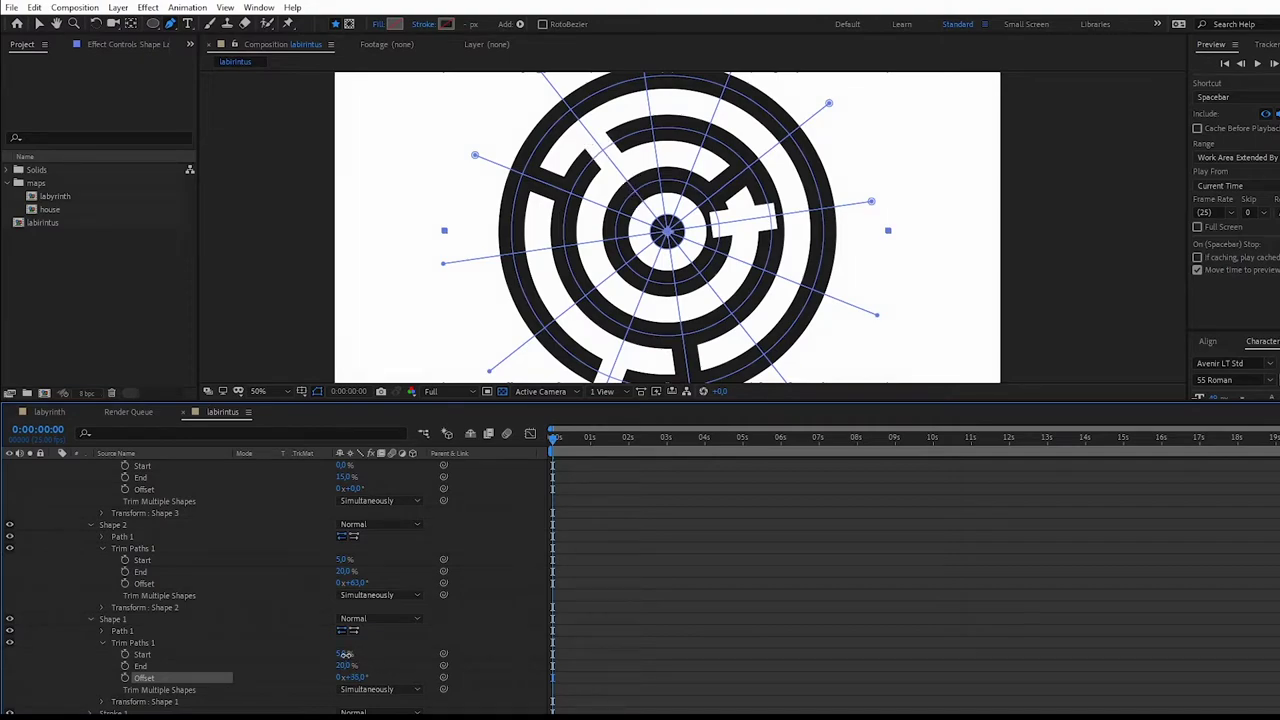
drag(352, 583, 307, 584)
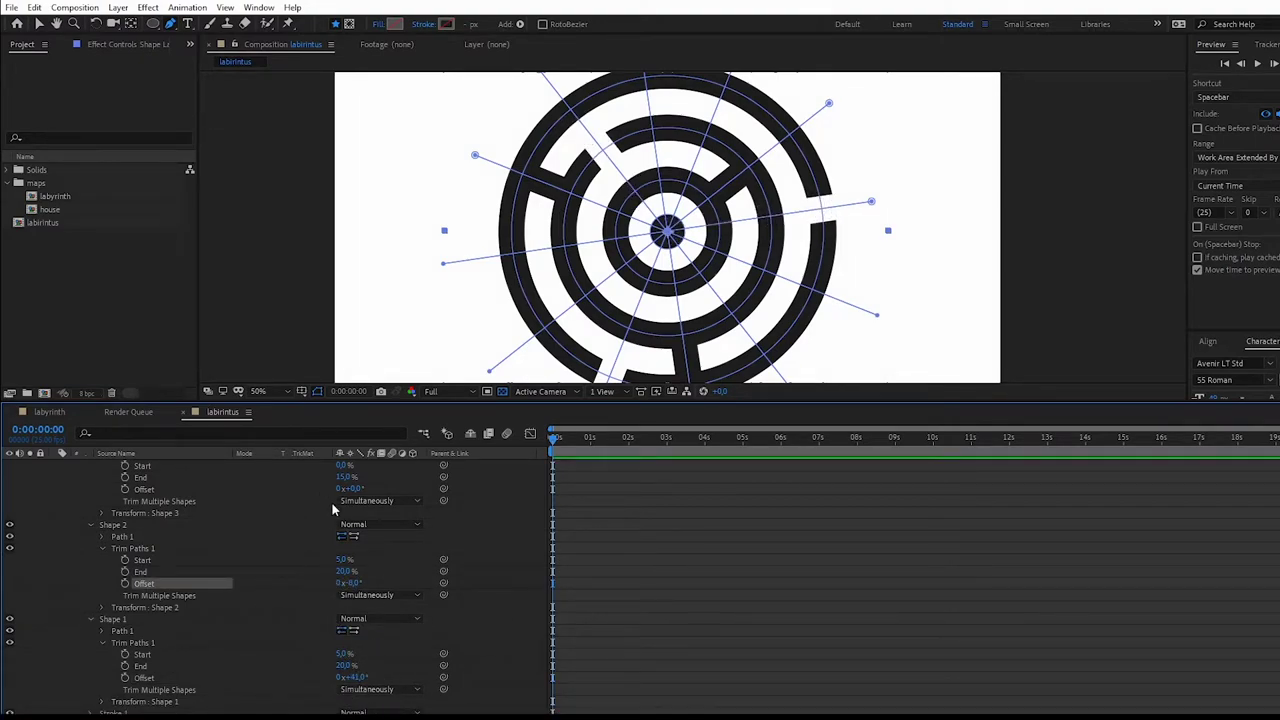
scroll(300, 512, up, 3)
click(347, 559)
drag(375, 554, 392, 553)
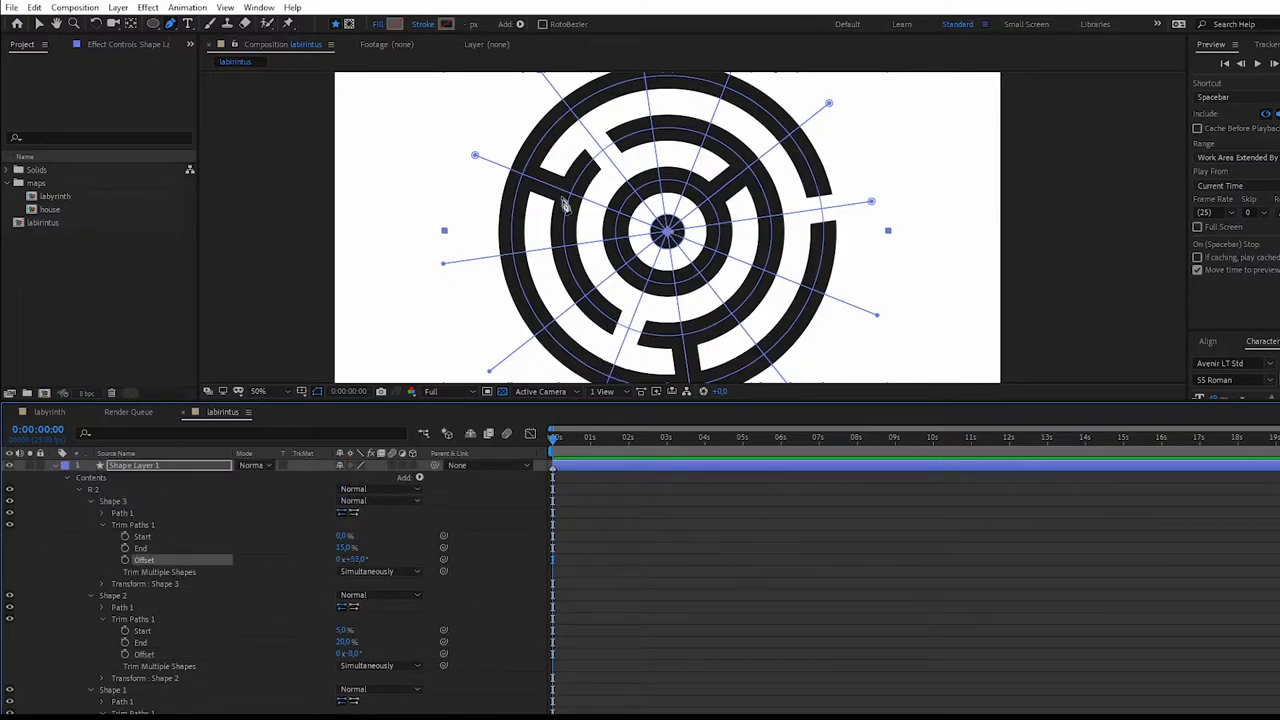
scroll(116, 680, down, 2)
scroll(150, 666, down, 4)
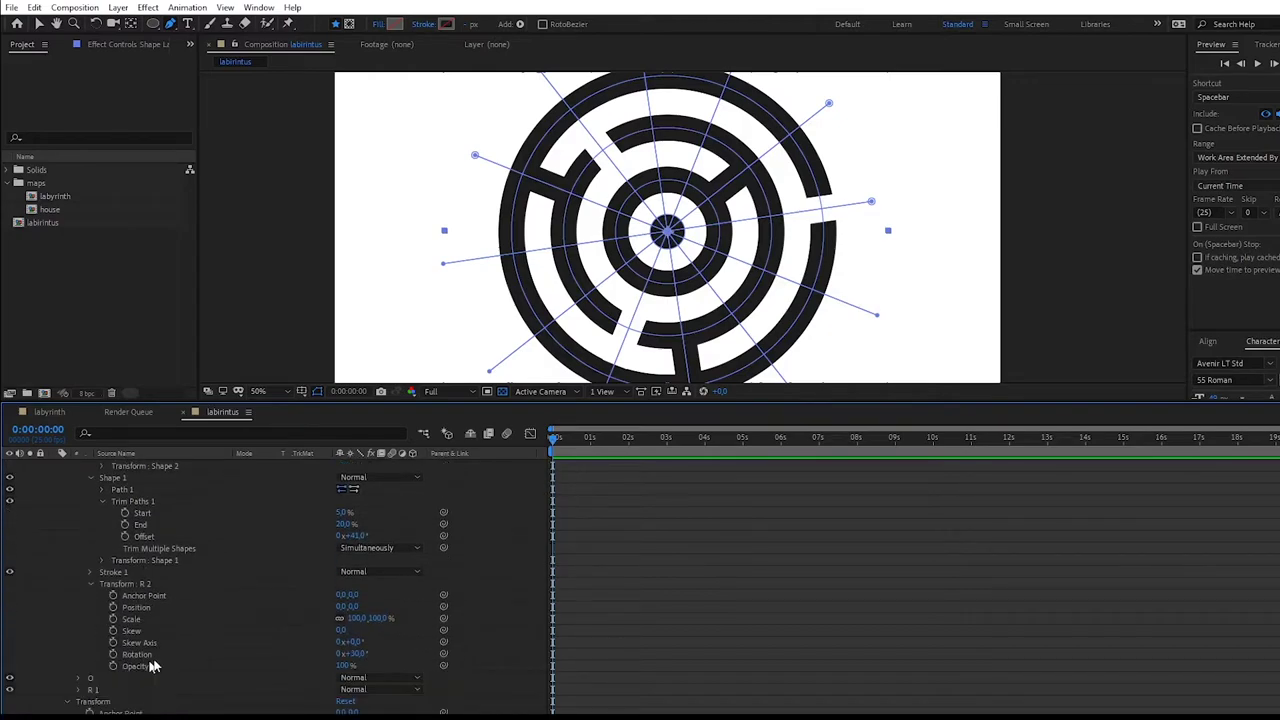
Rotate the R 2 group to about -26° and set Shape 1's trim offset to about 80°.
drag(358, 655, 313, 647)
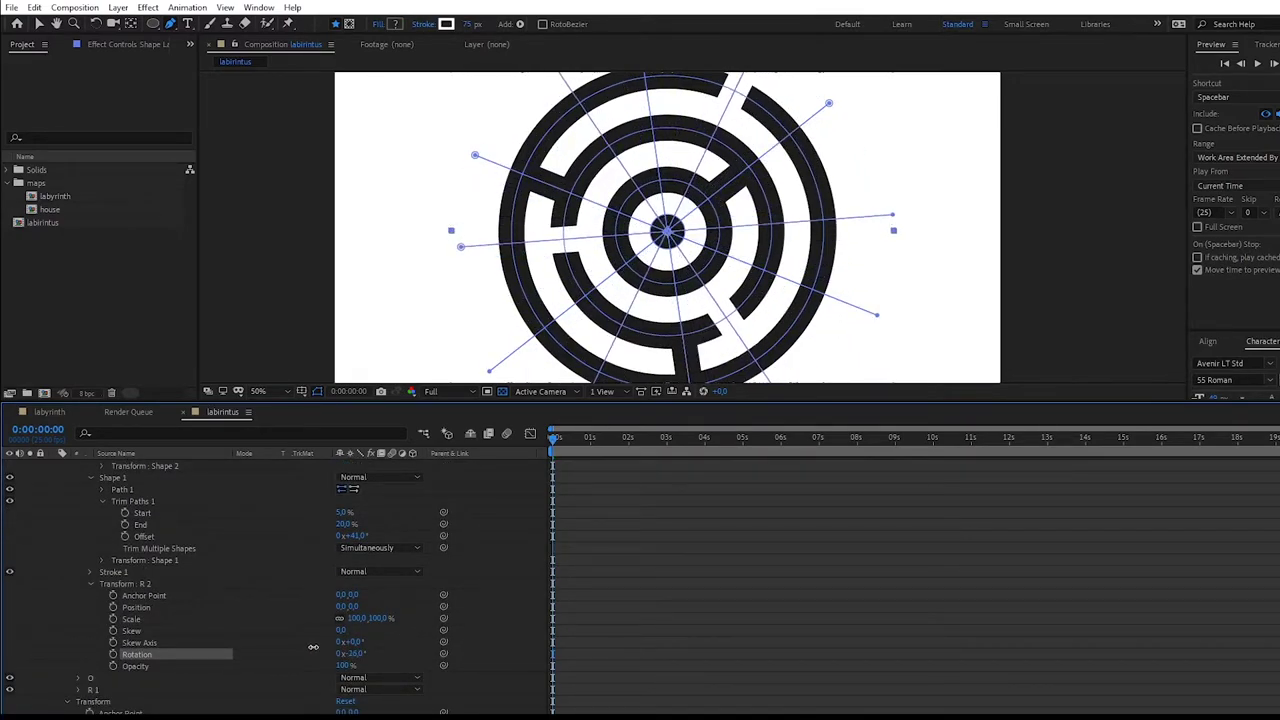
scroll(362, 562, up, 1)
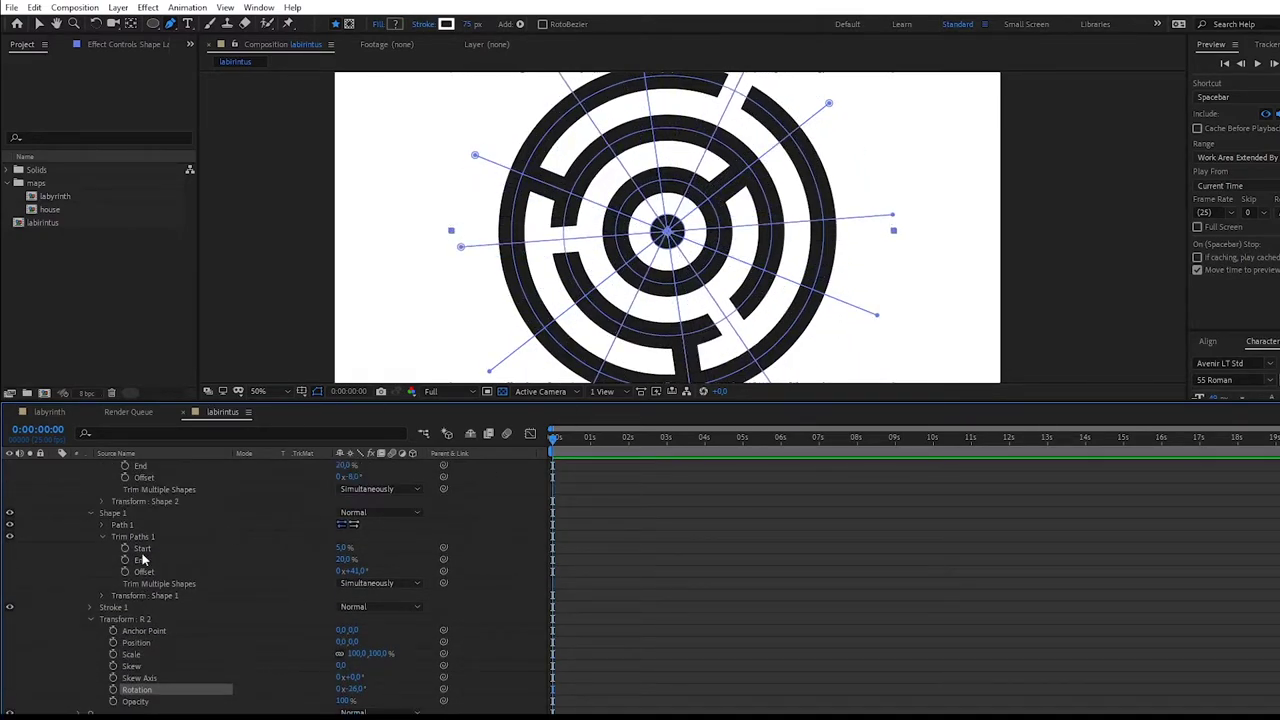
scroll(362, 562, up, 1)
scroll(362, 562, up, 1)
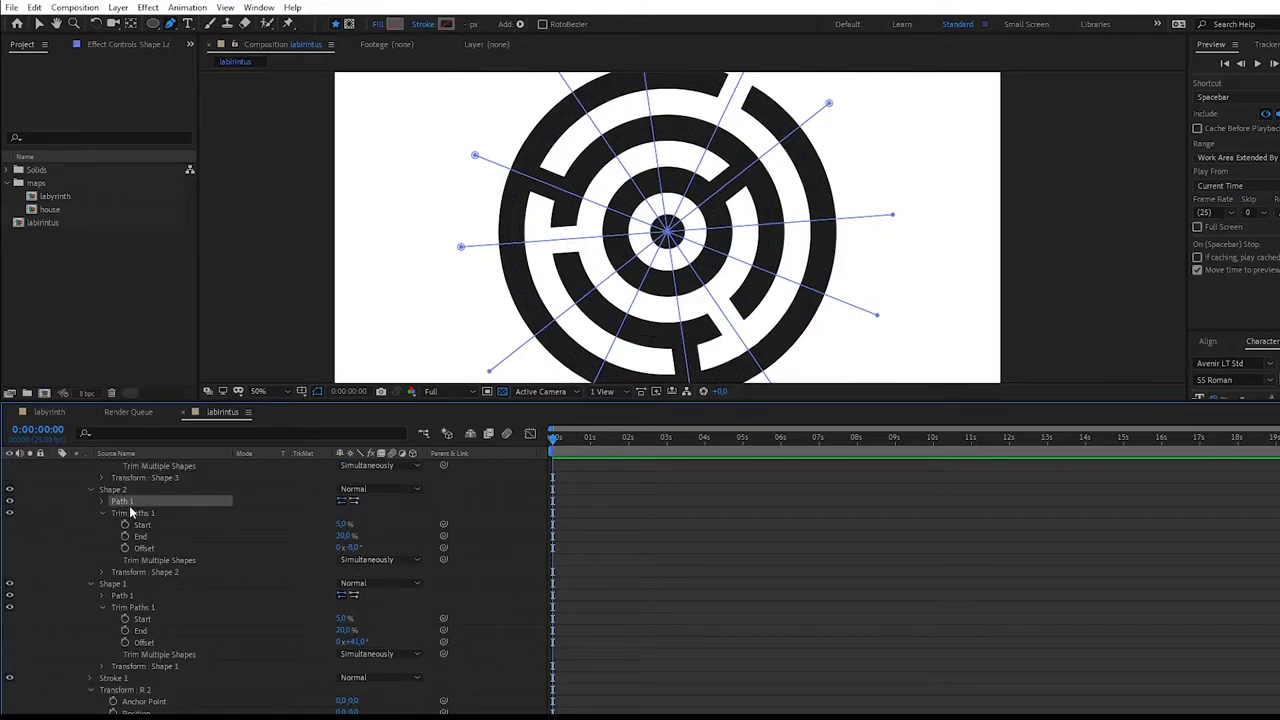
scroll(130, 527, down, 1)
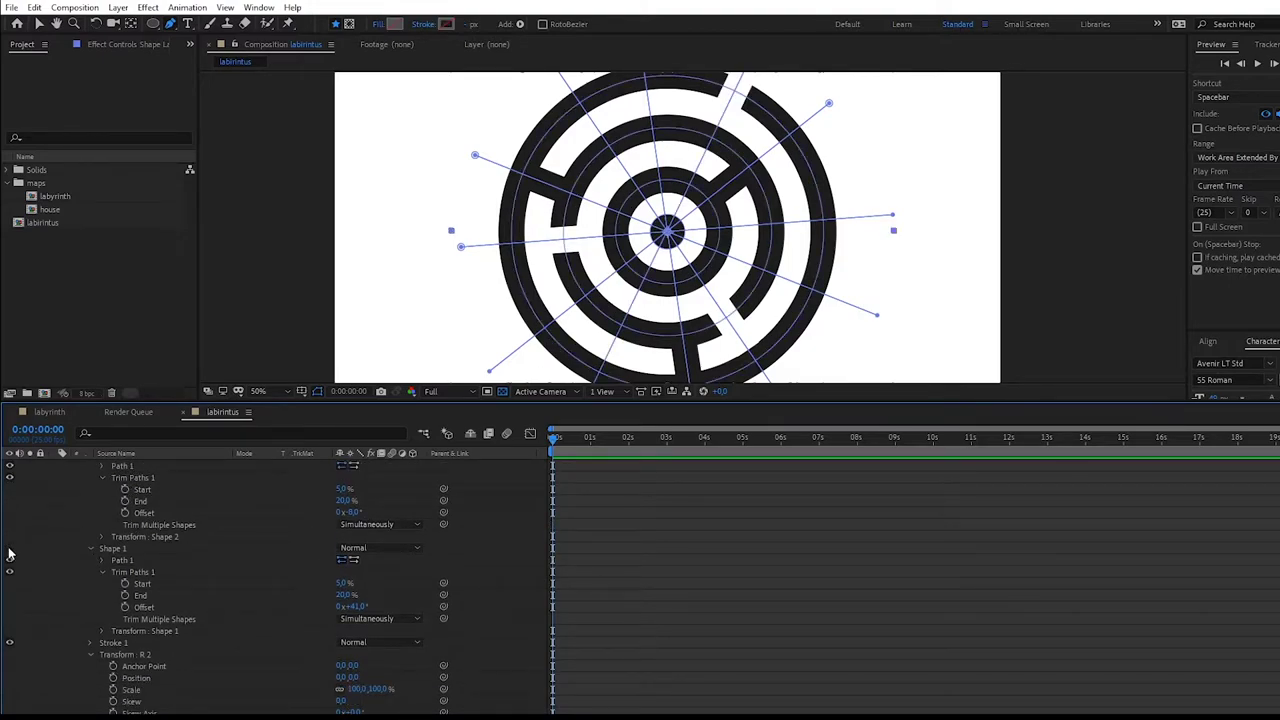
drag(357, 608, 375, 606)
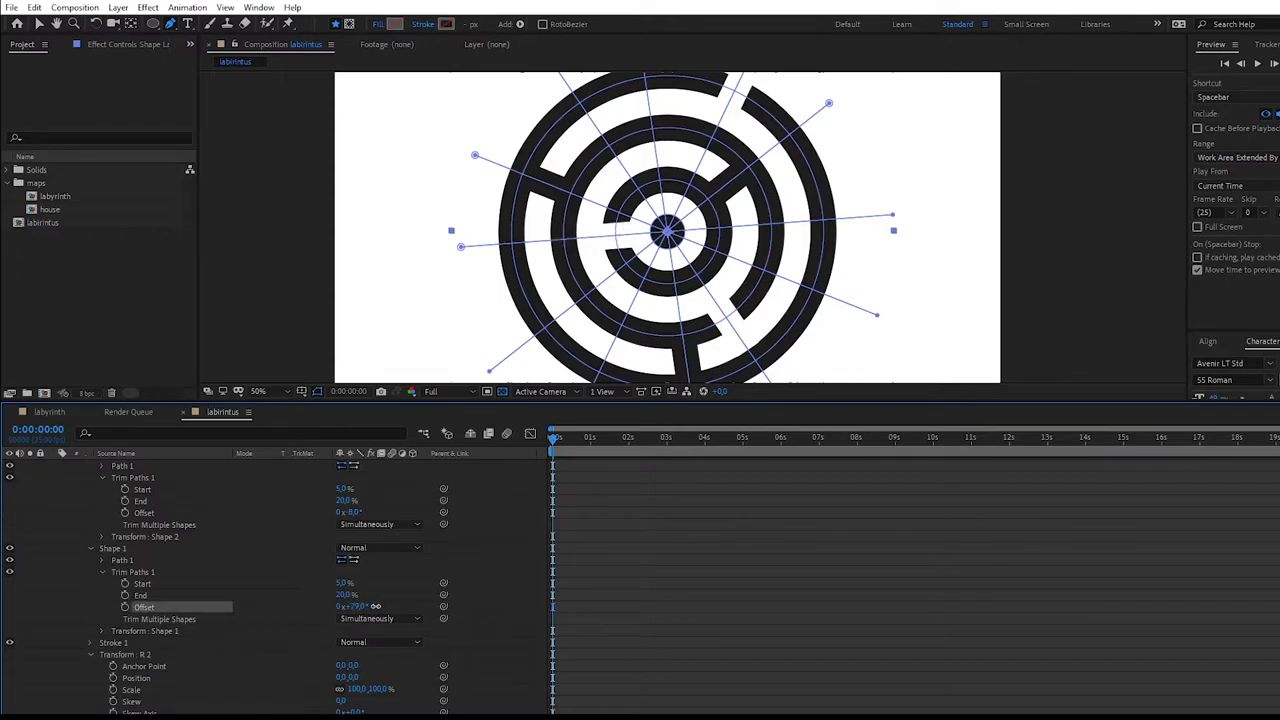
scroll(483, 172, down, 2)
key(v)
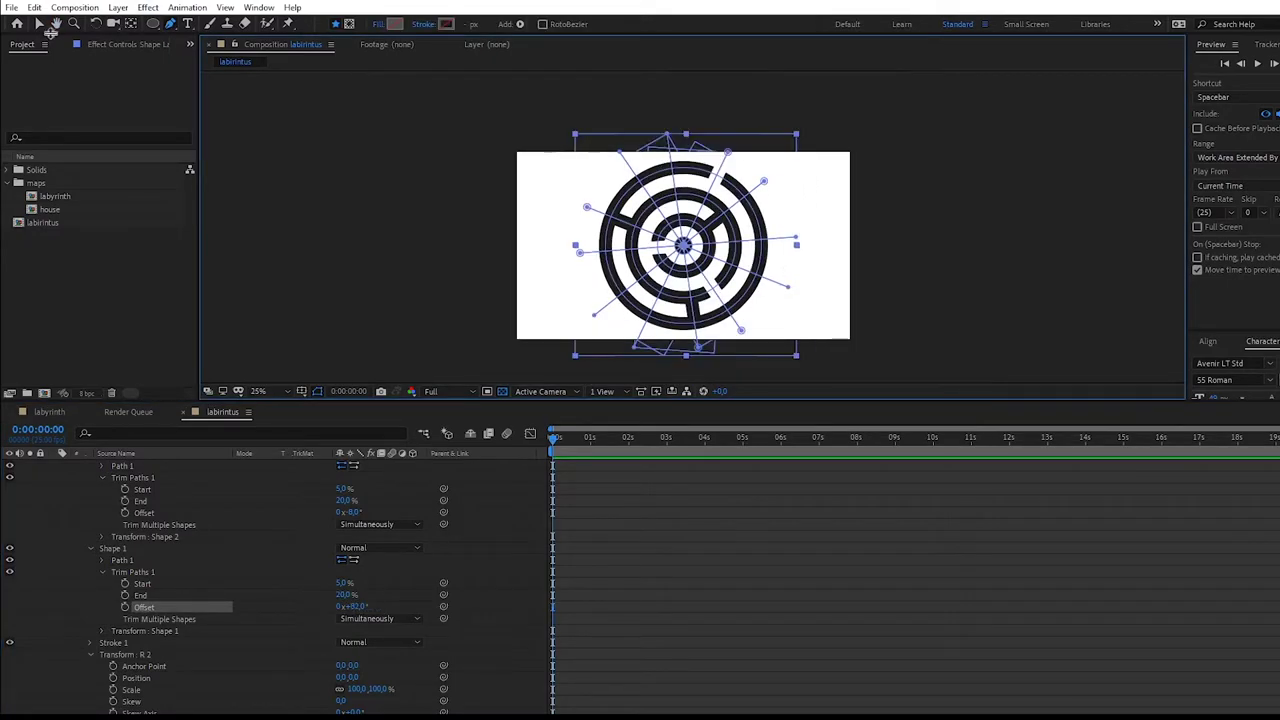
click(788, 280)
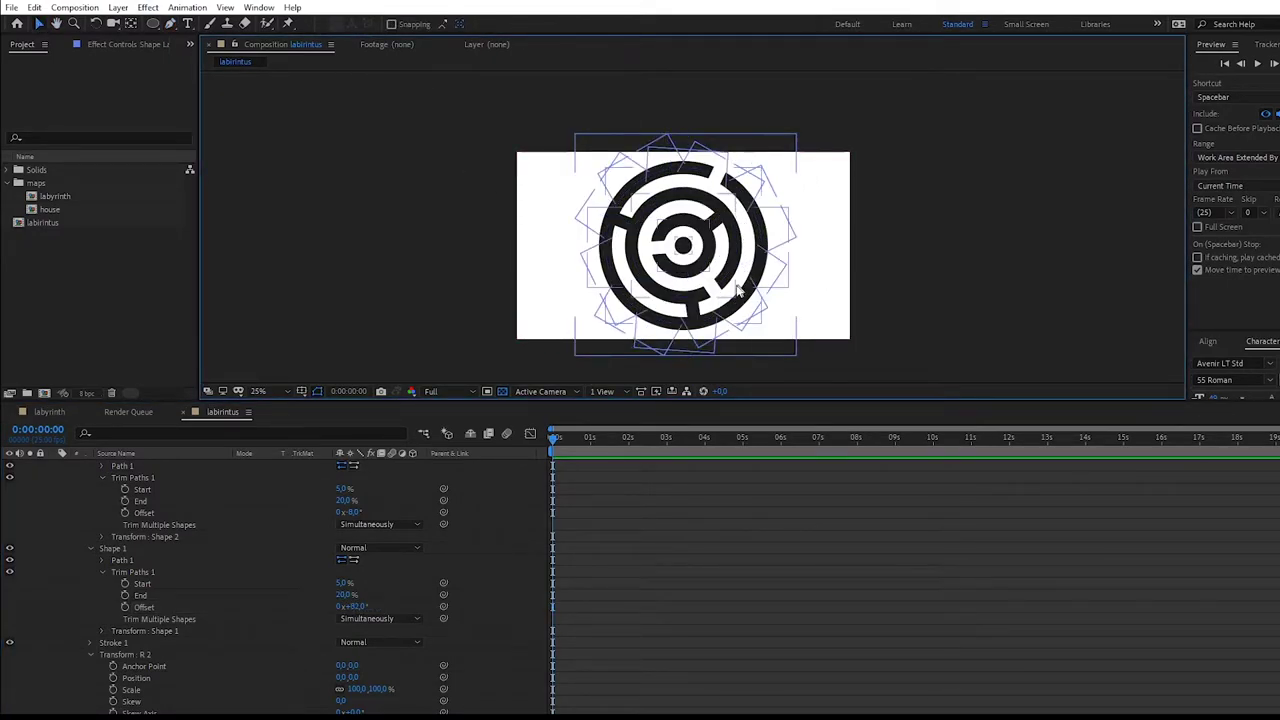
Collapse R 2, open group O, and duplicate its centre circle group as 'lyuk'.
scroll(107, 526, up, 5)
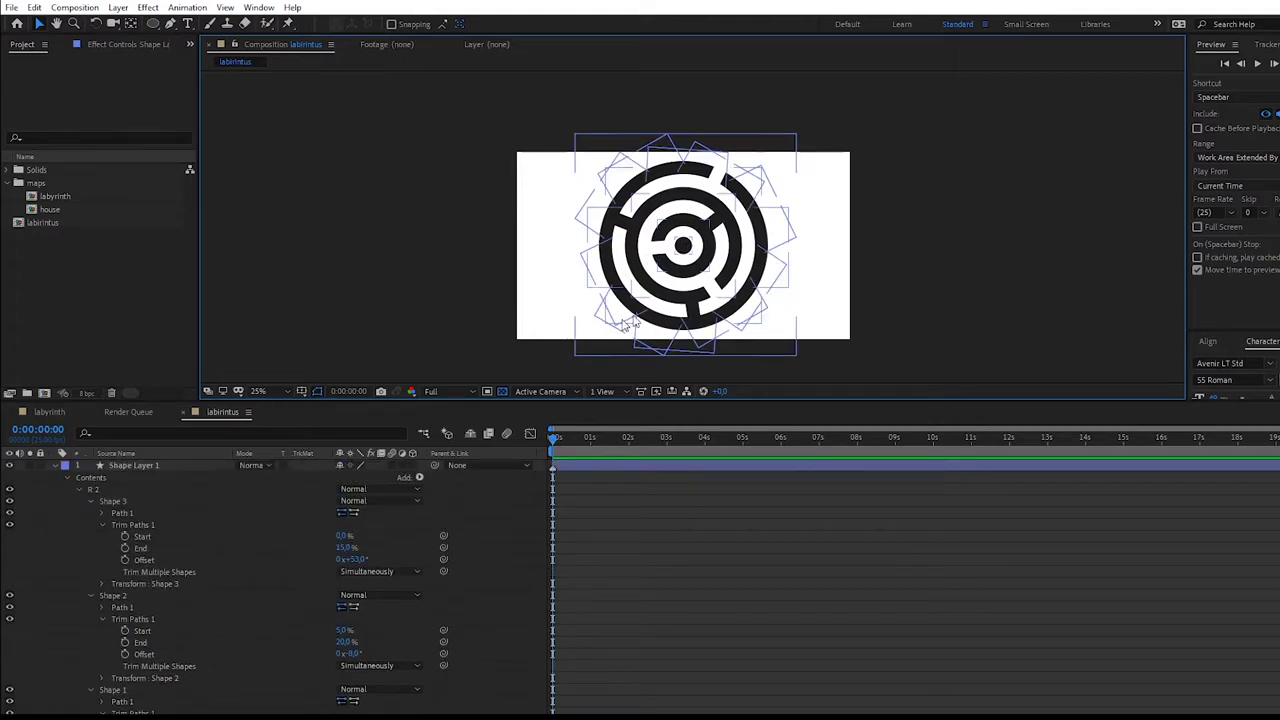
click(89, 500)
click(90, 512)
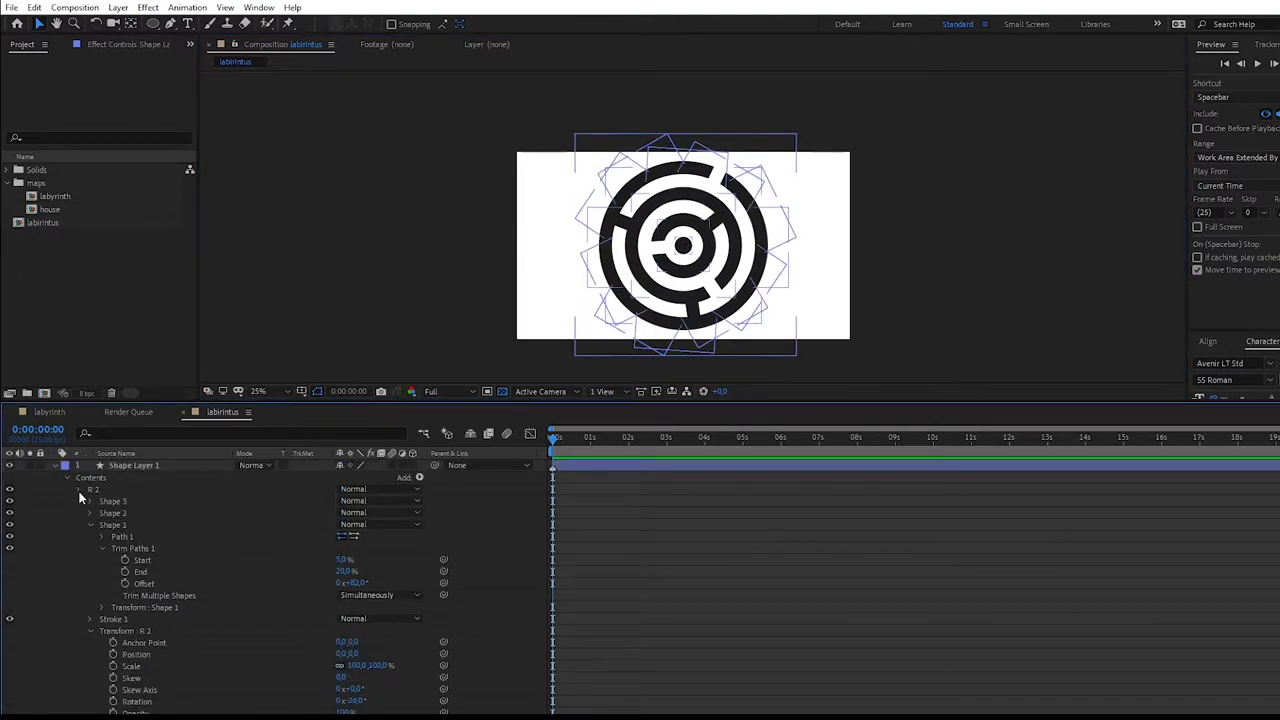
click(79, 489)
click(79, 501)
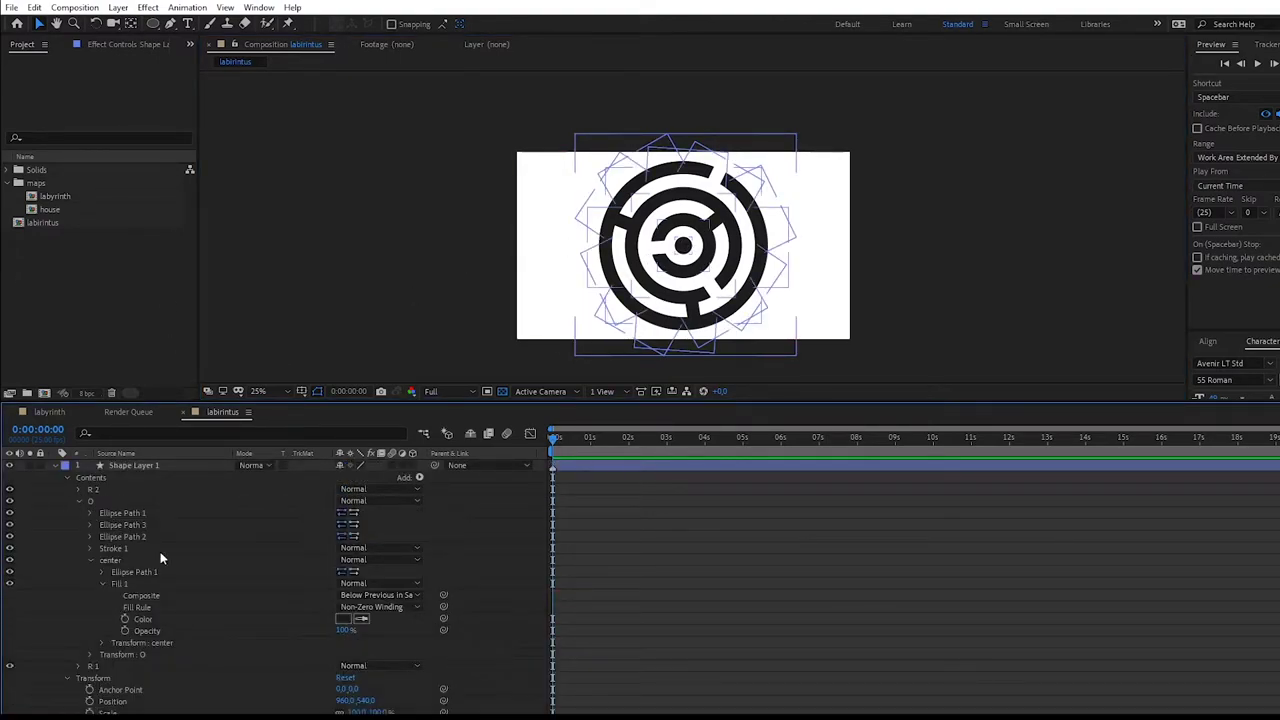
click(110, 560)
key(ctrl+d)
key(Return)
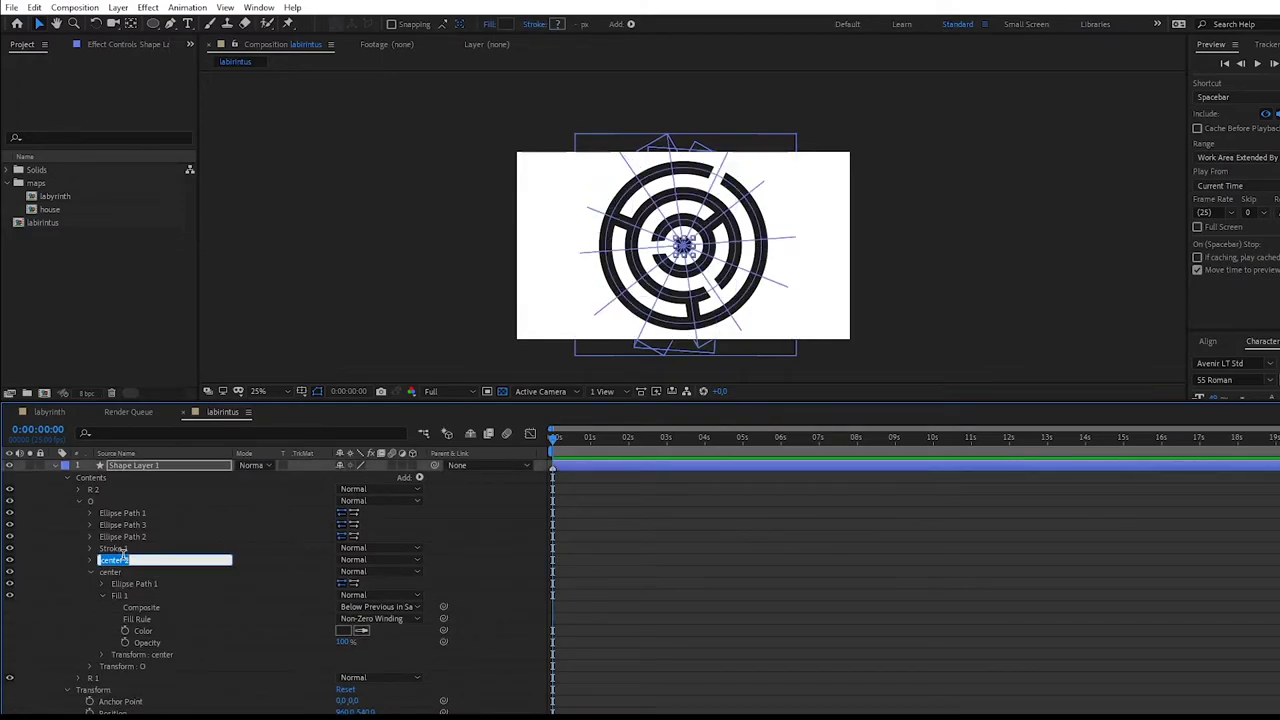
text(hub)
key(Return)
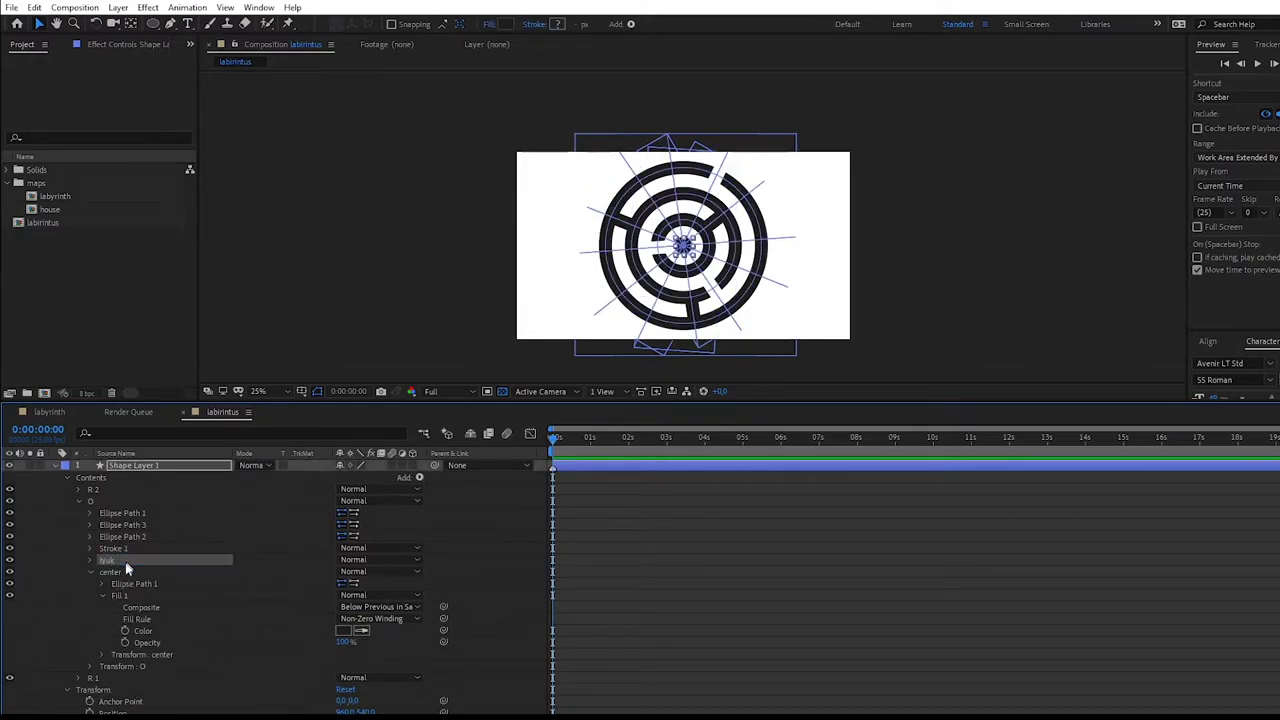
Drag the 'lyuk' circle just right of the maze and collapse the layer's contents.
scroll(626, 206, up, 4)
drag(658, 206, 1068, 266)
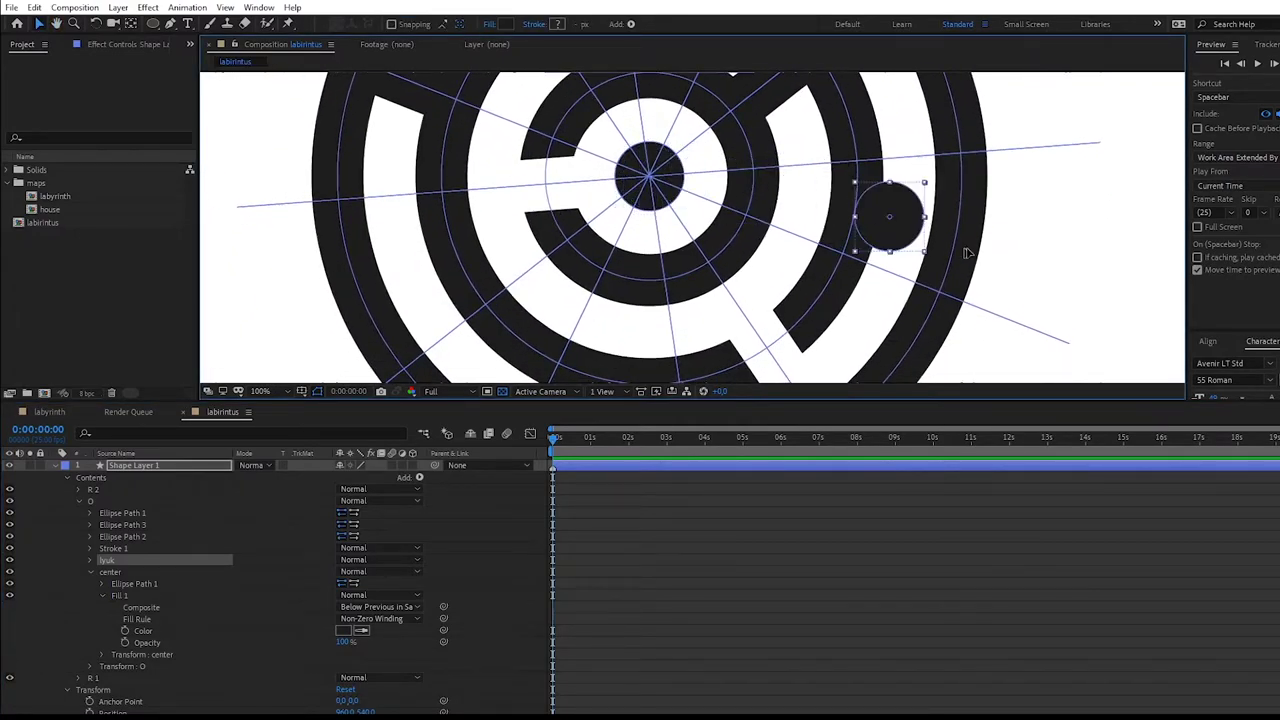
scroll(1068, 266, down, 4)
mouse_move(868, 232)
mouse_down()
mouse_move(895, 262)
mouse_move(920, 254)
mouse_up()
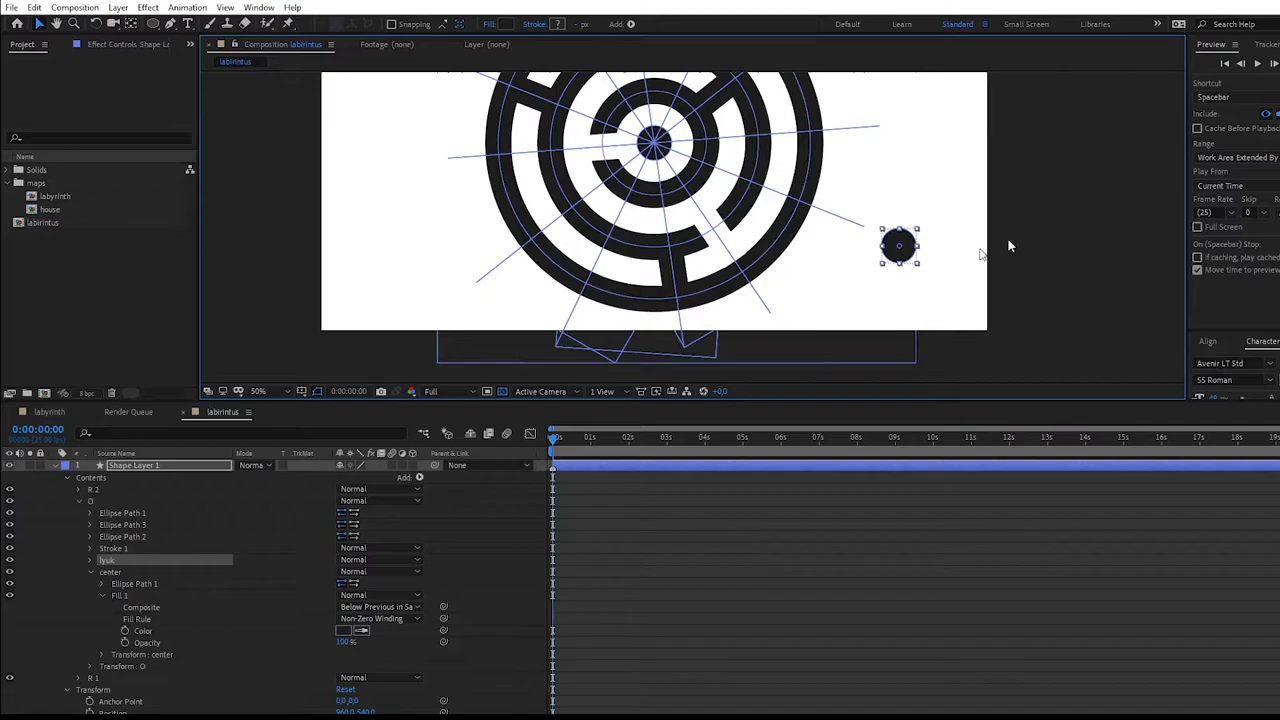
click(750, 95)
click(55, 466)
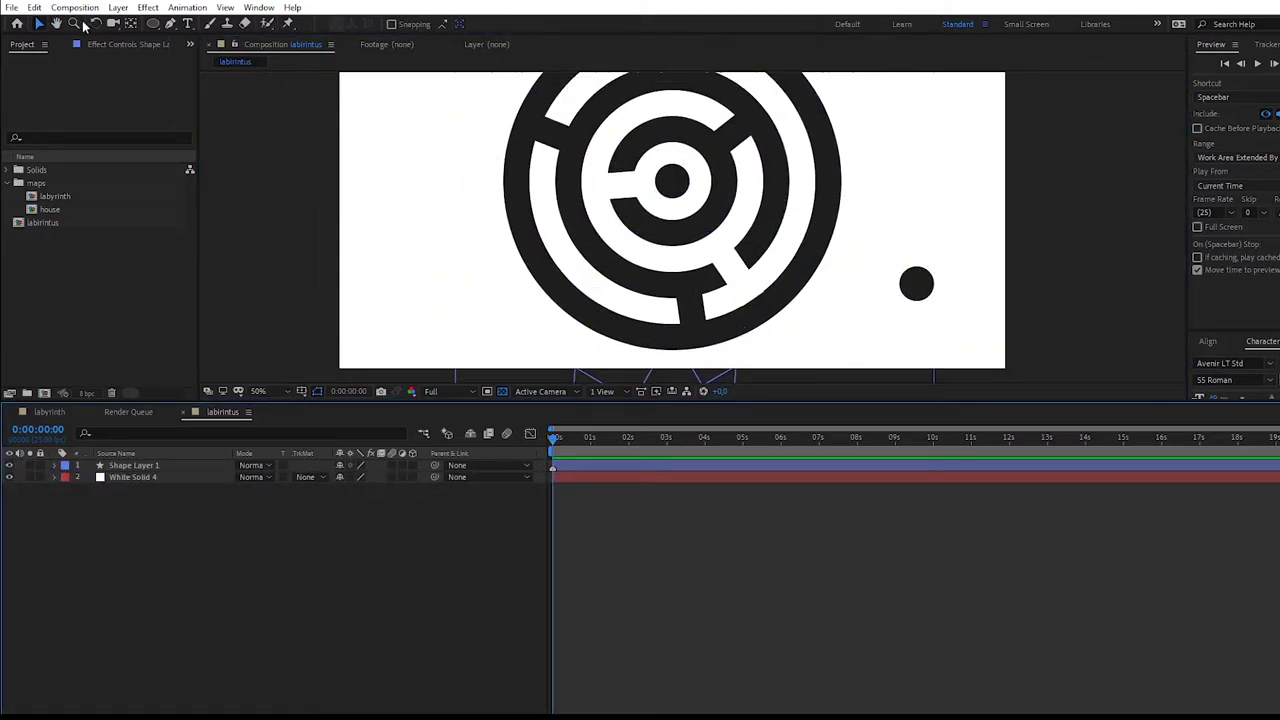
Create a new solid coloured pale grey-cyan (80999F), named Pale Gray-Cyan Solid 1.
click(115, 10)
mouse_move(150, 23)
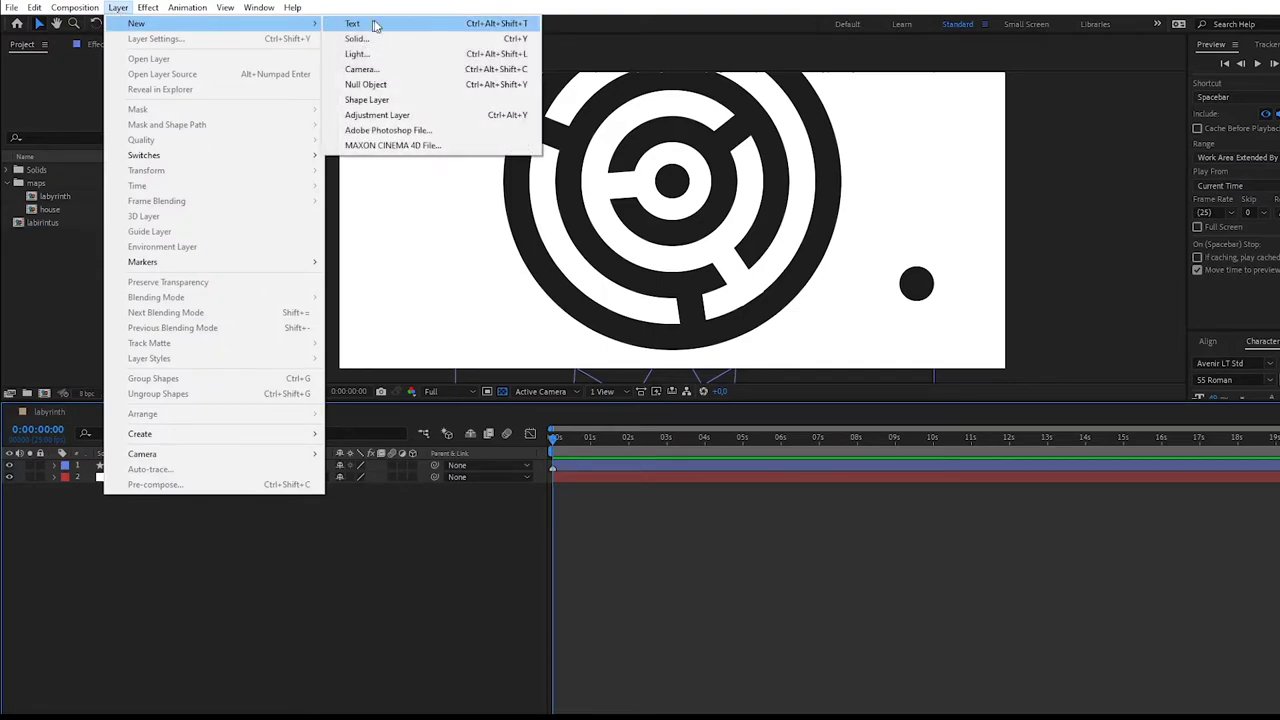
click(373, 42)
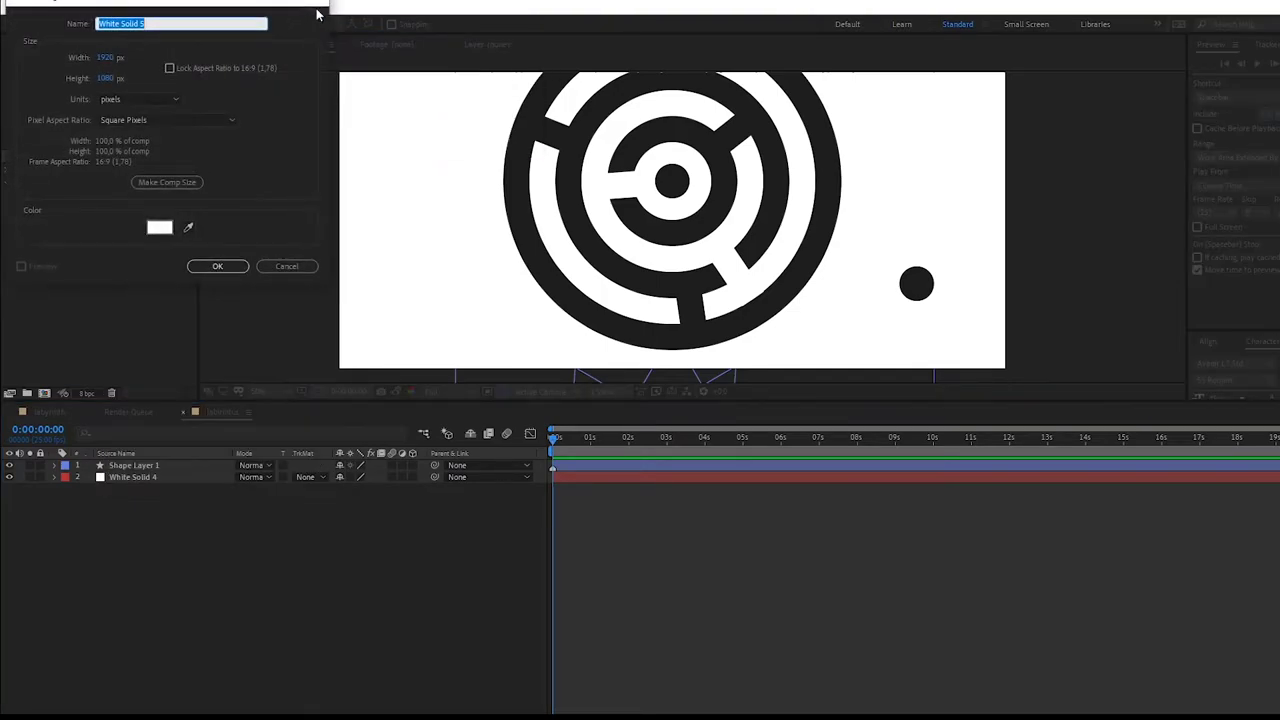
click(170, 230)
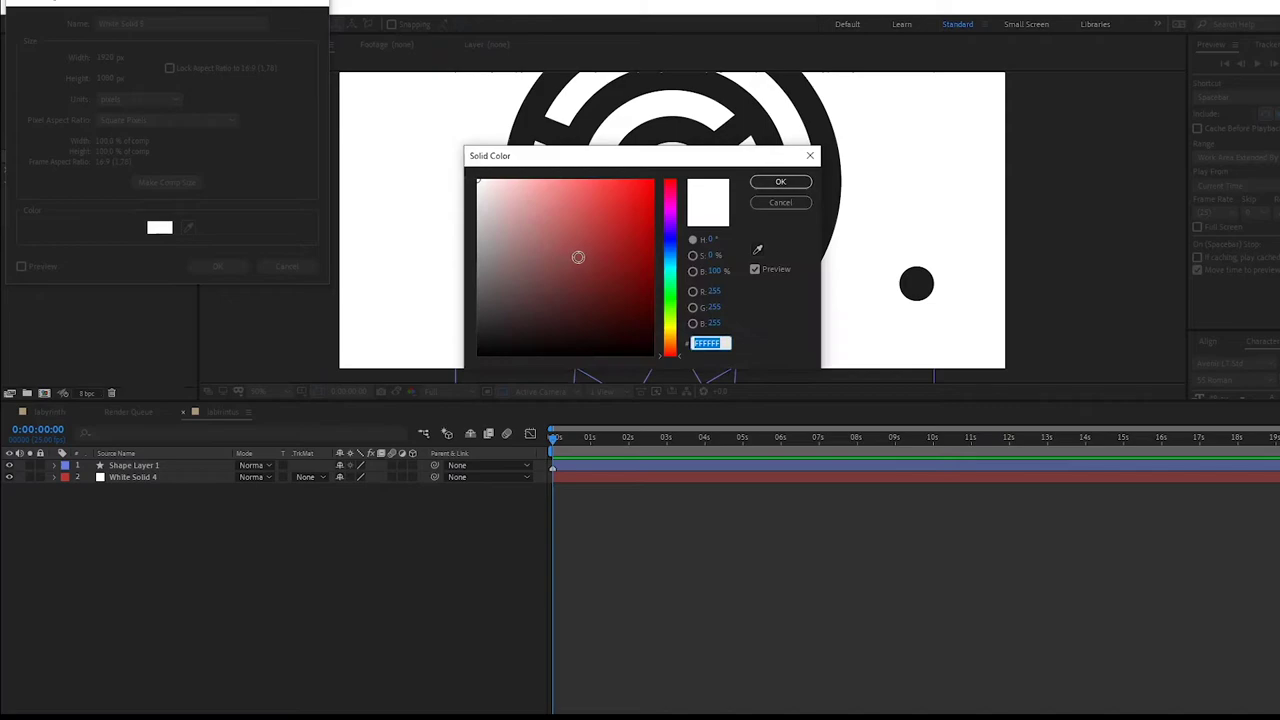
mouse_move(480, 277)
mouse_down()
mouse_move(472, 261)
mouse_move(486, 262)
mouse_up()
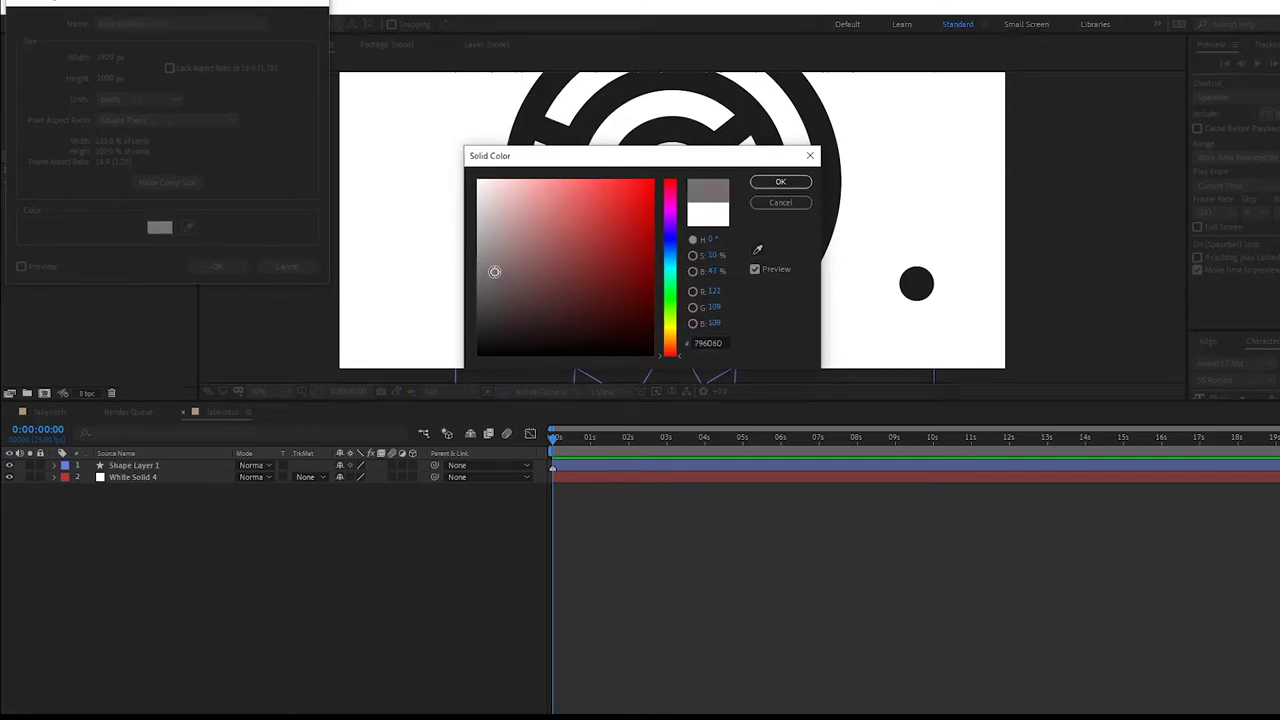
click(672, 262)
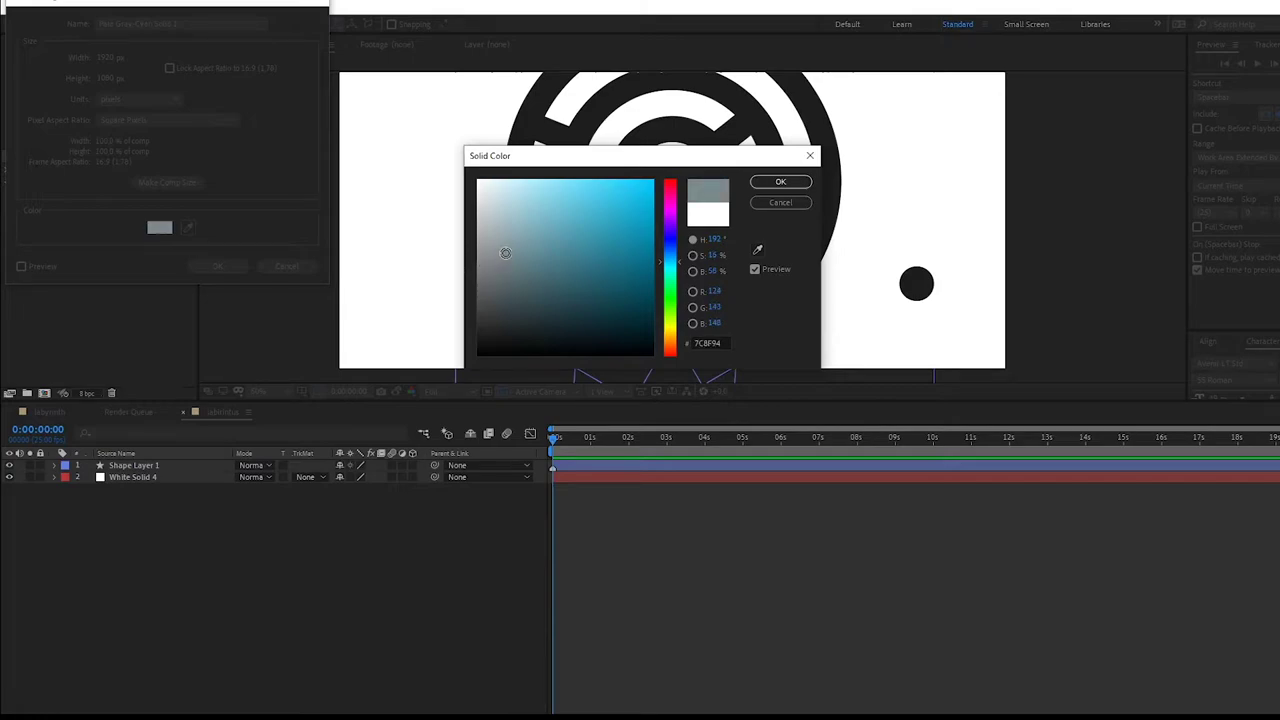
click(781, 181)
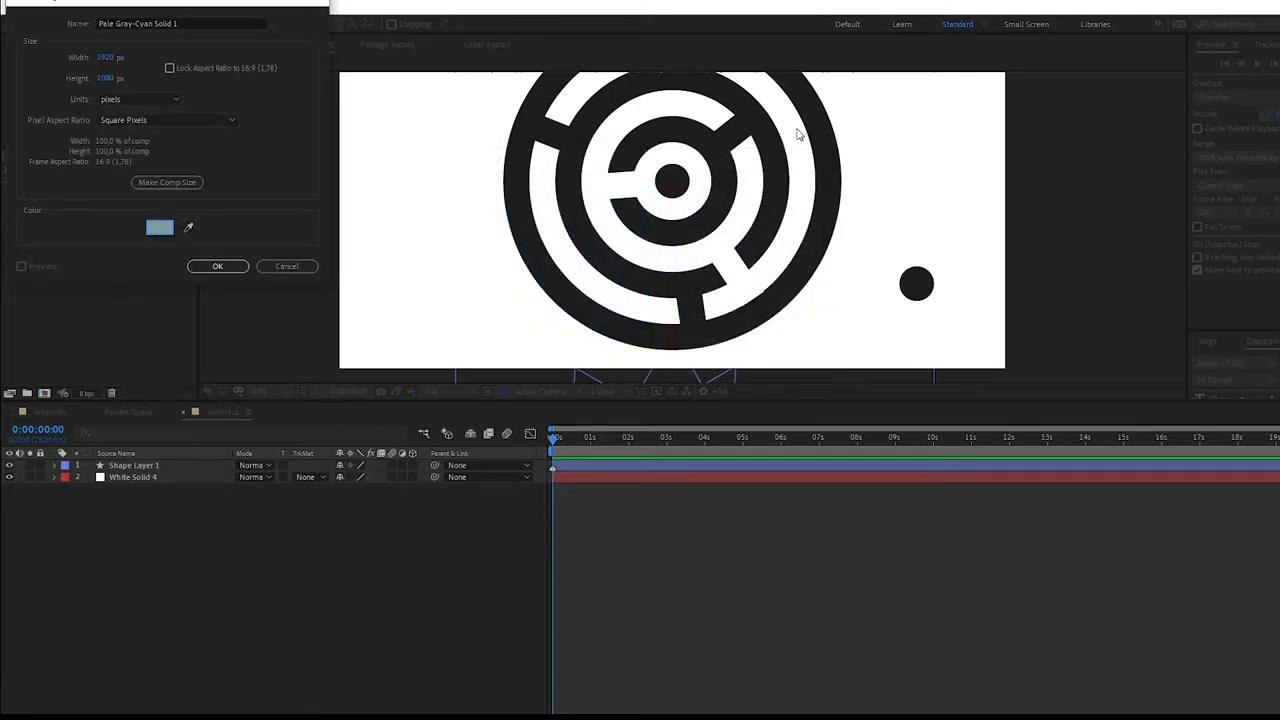
click(200, 264)
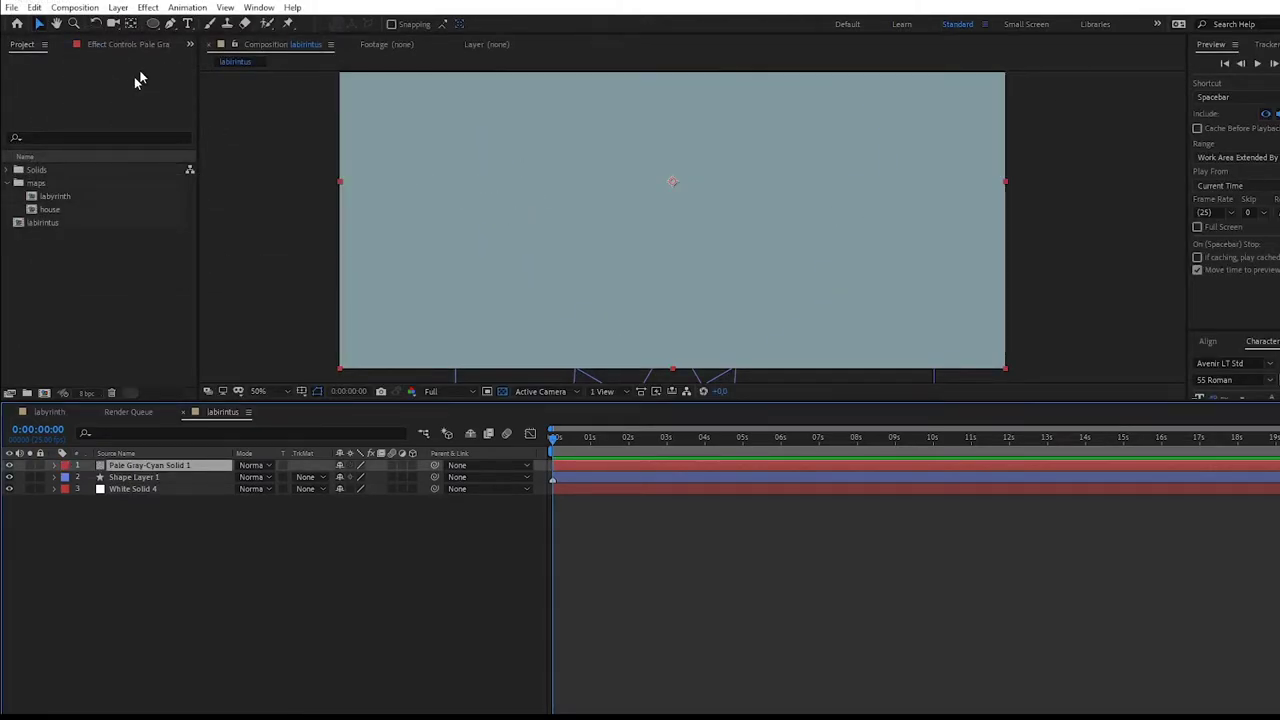
Apply Perspective > CC Sphere to the Pale Gray-Cyan Solid 1 layer.
click(317, 571)
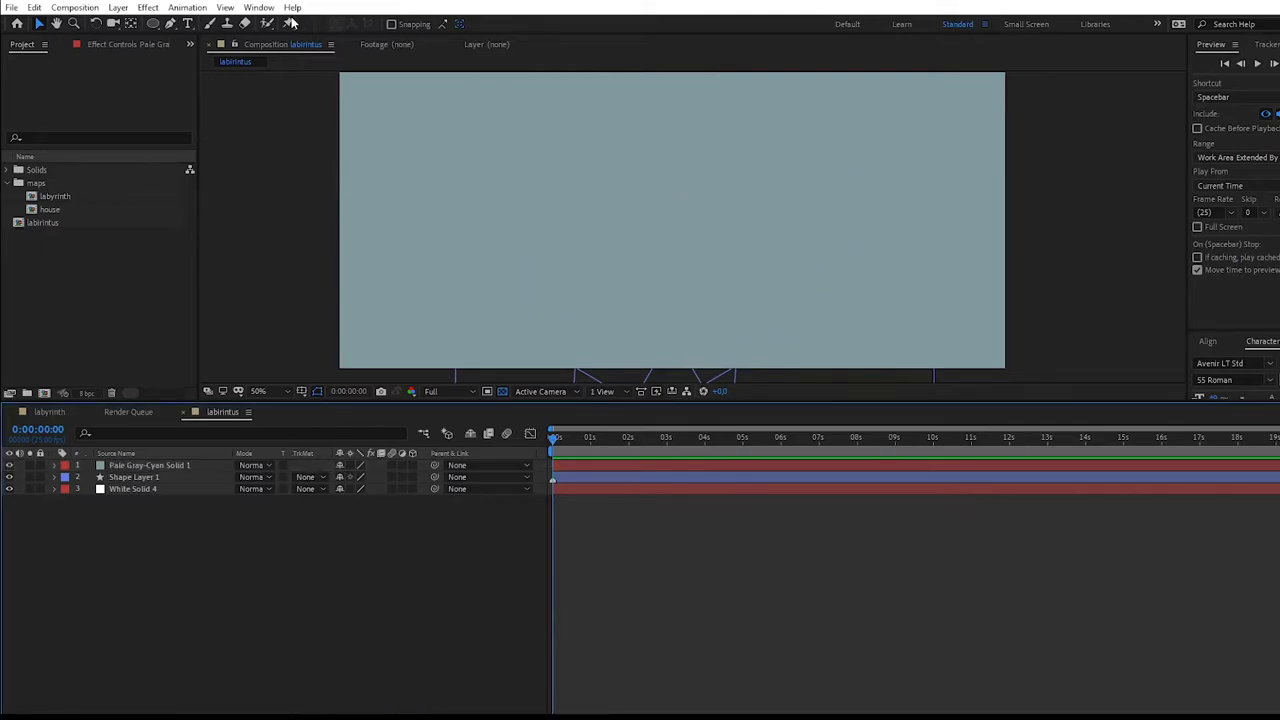
click(147, 7)
click(125, 181)
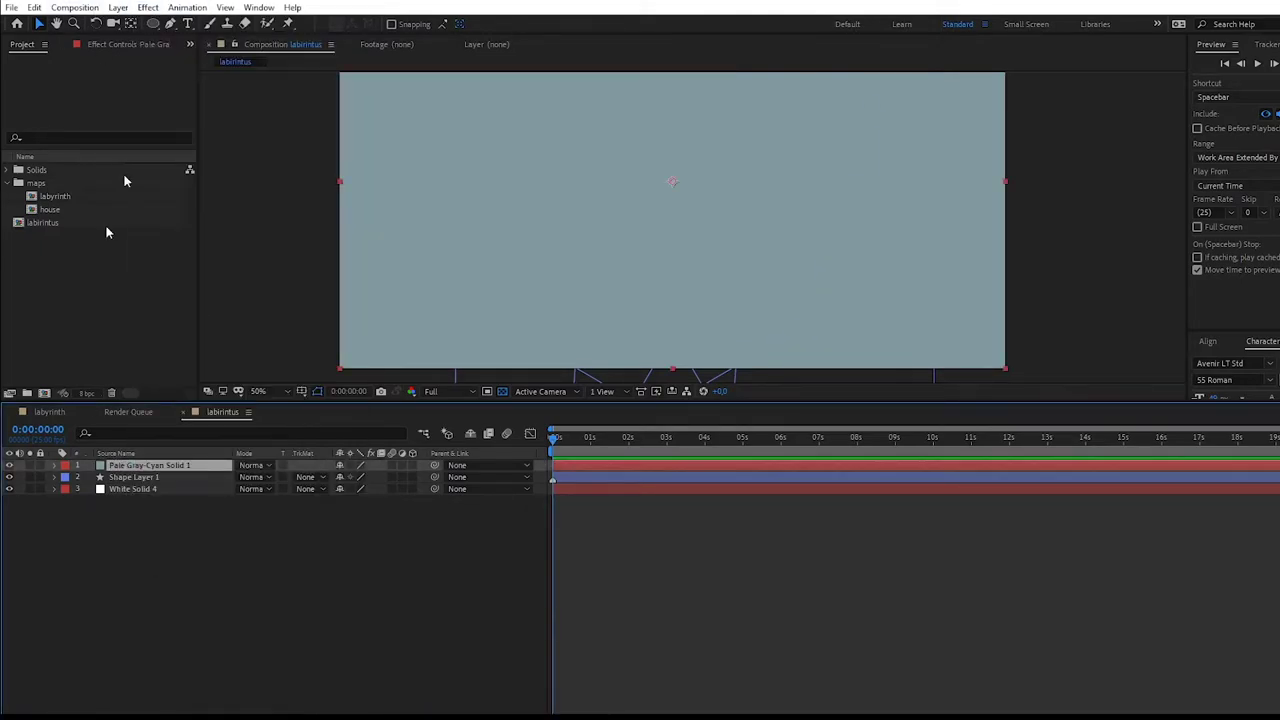
click(147, 7)
mouse_move(248, 304)
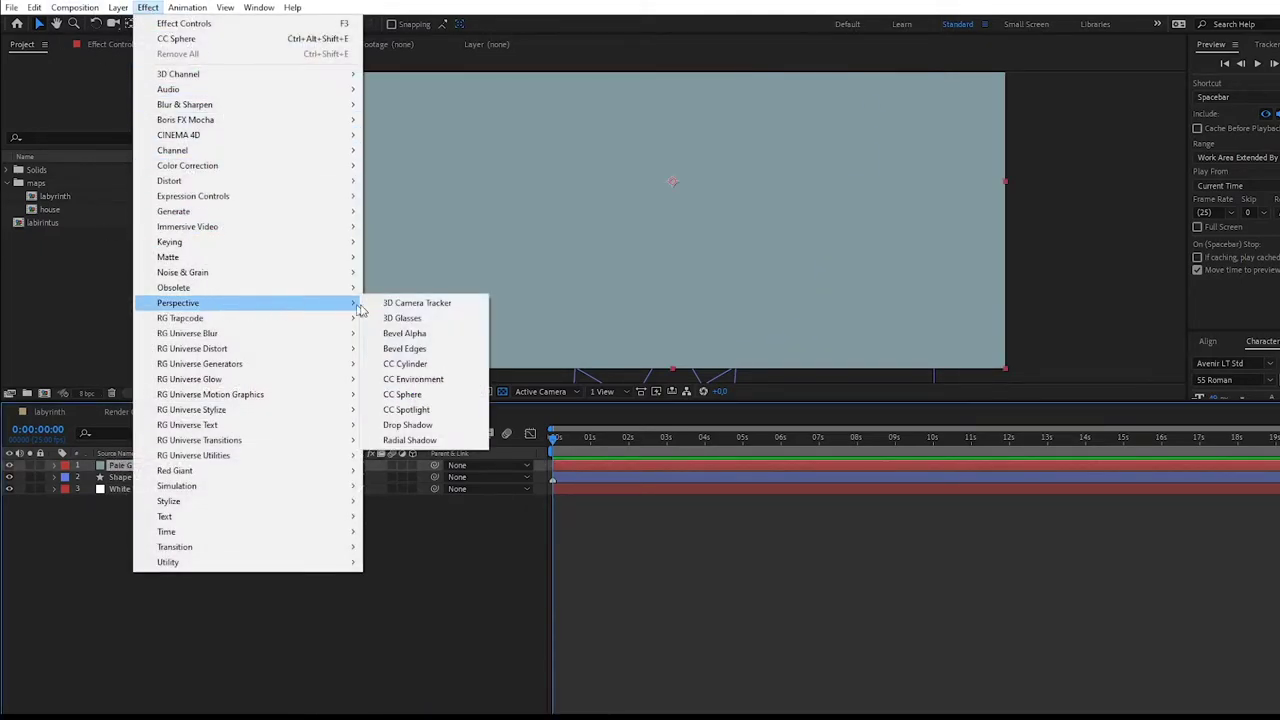
click(408, 396)
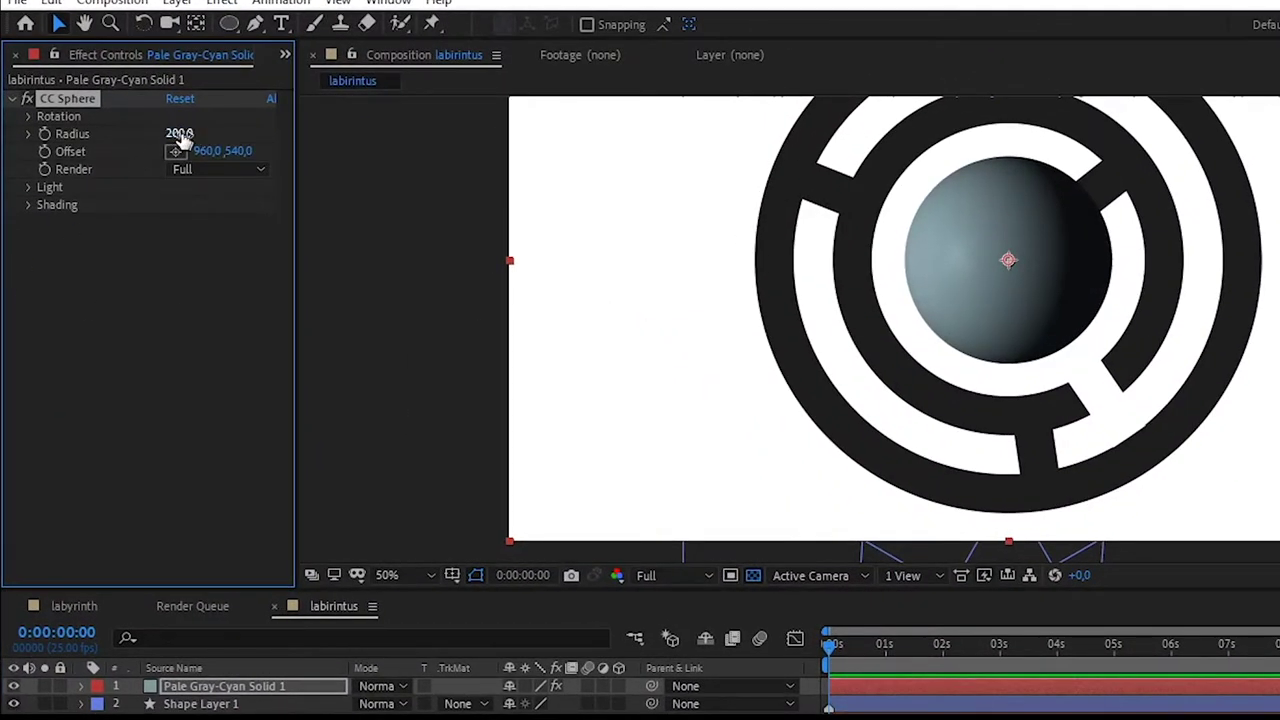
Reduce the CC Sphere radius to 40 so the ball fits the maze's centre hole.
drag(178, 133, 5, 118)
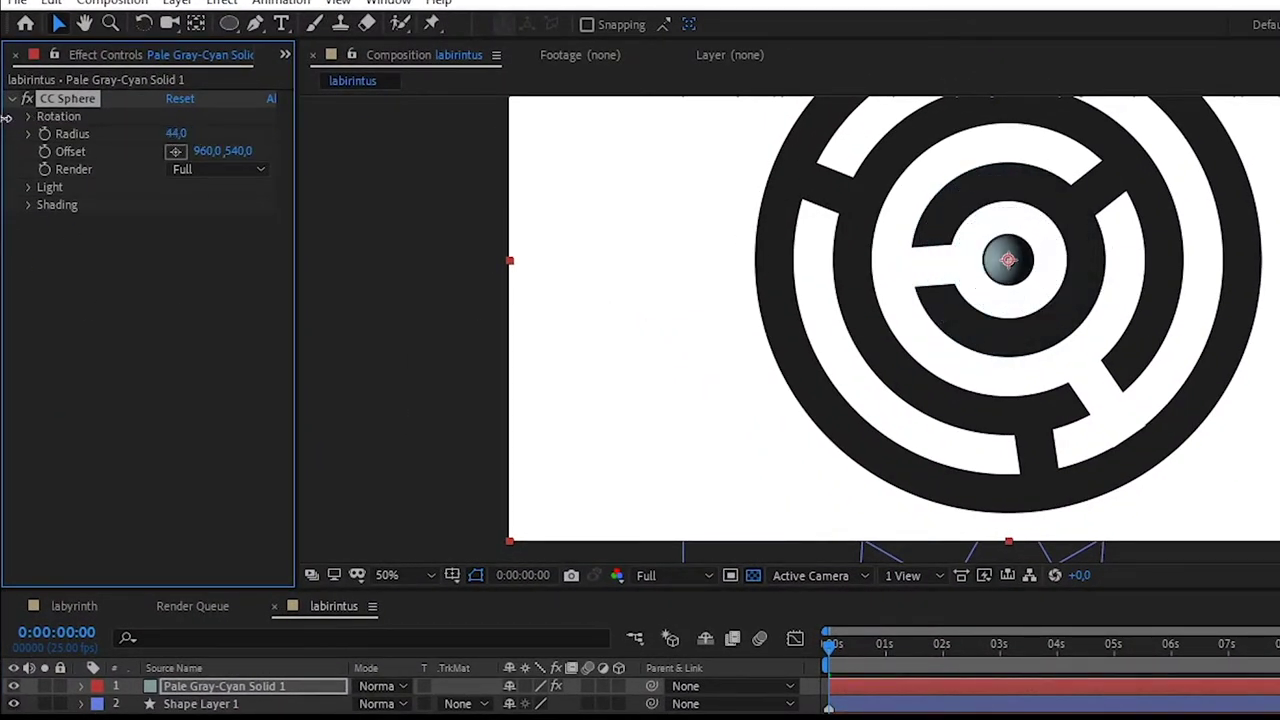
click(176, 133)
text(50)
key(Return)
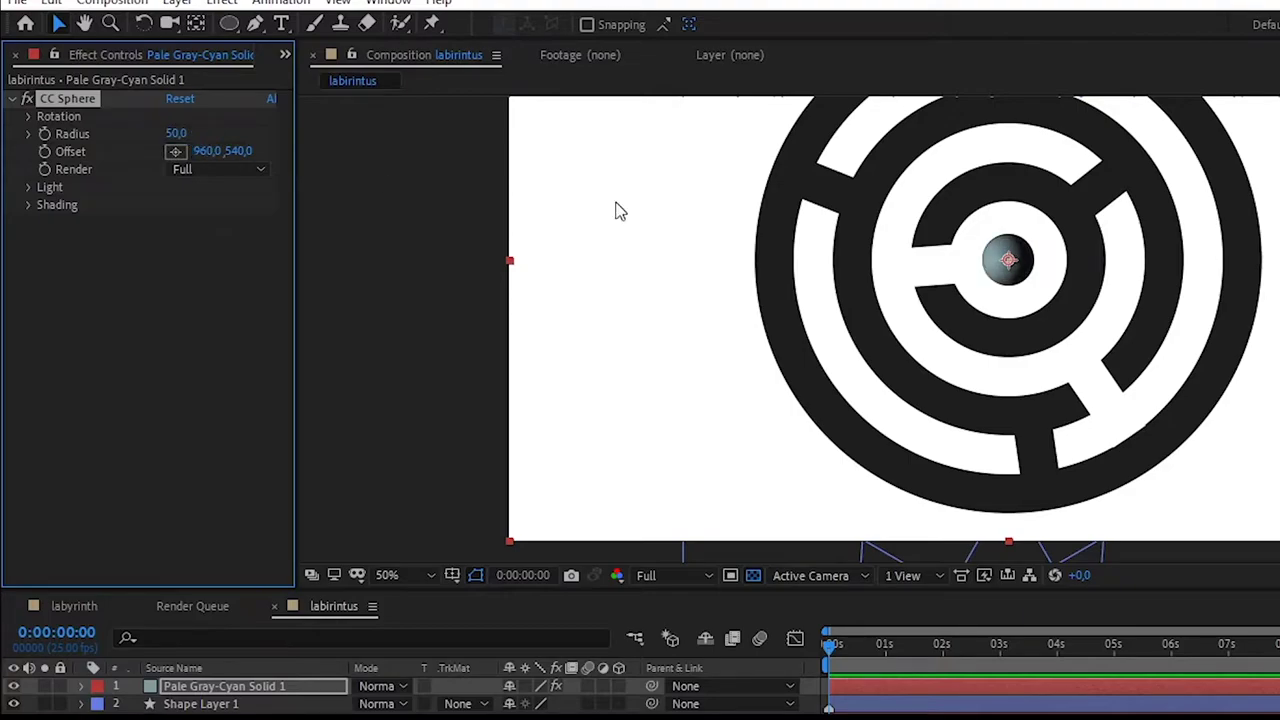
scroll(1000, 310, up, 2)
scroll(870, 250, up, 2)
drag(176, 136, 166, 135)
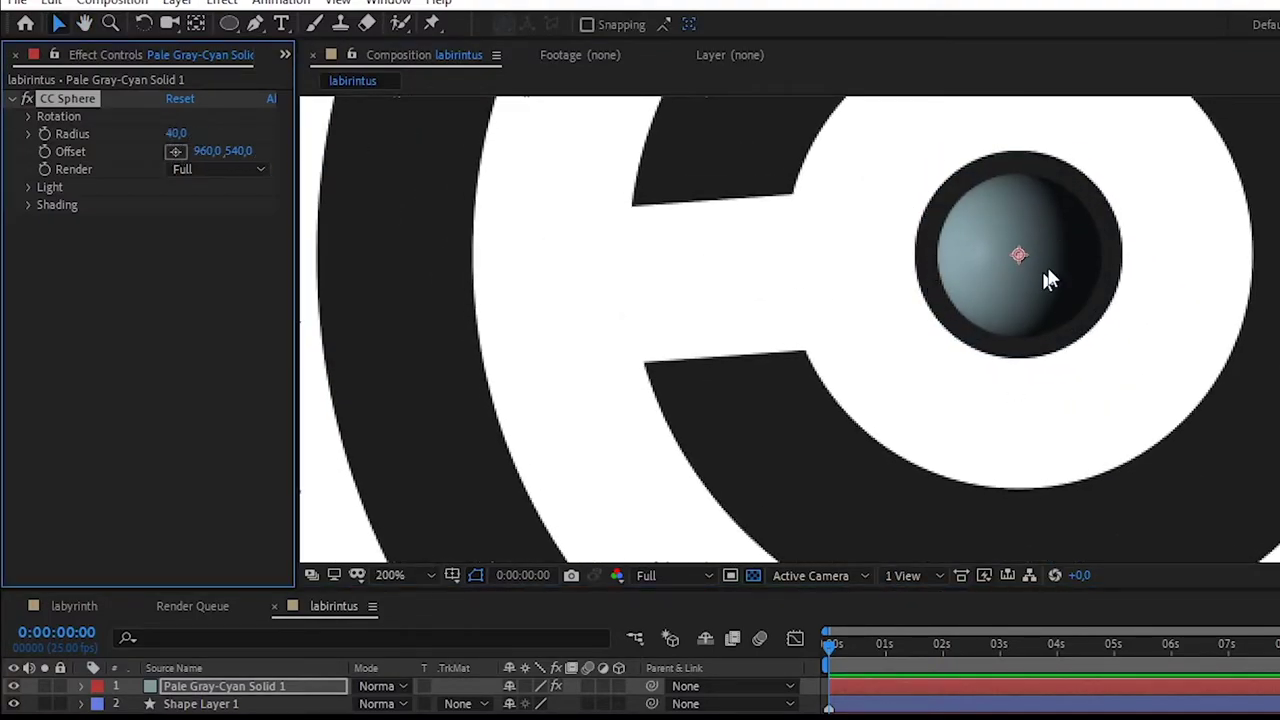
scroll(908, 286, down, 2)
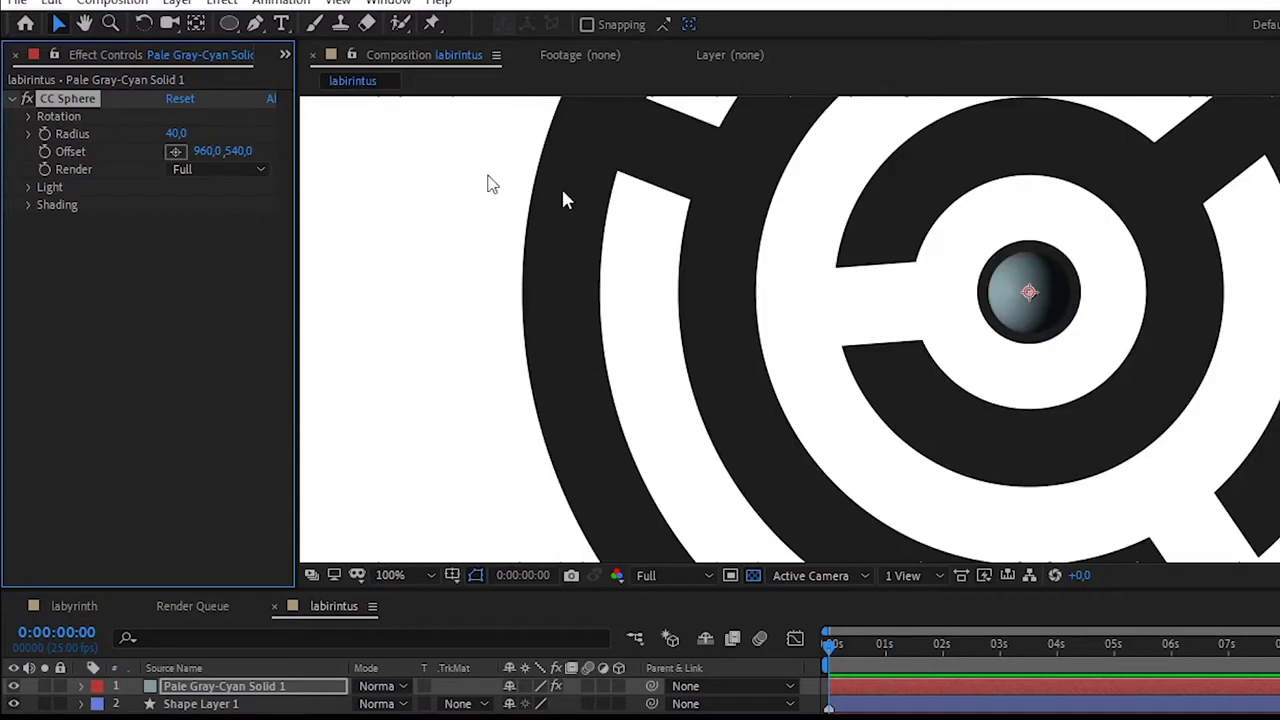
drag(1223, 319, 1042, 249)
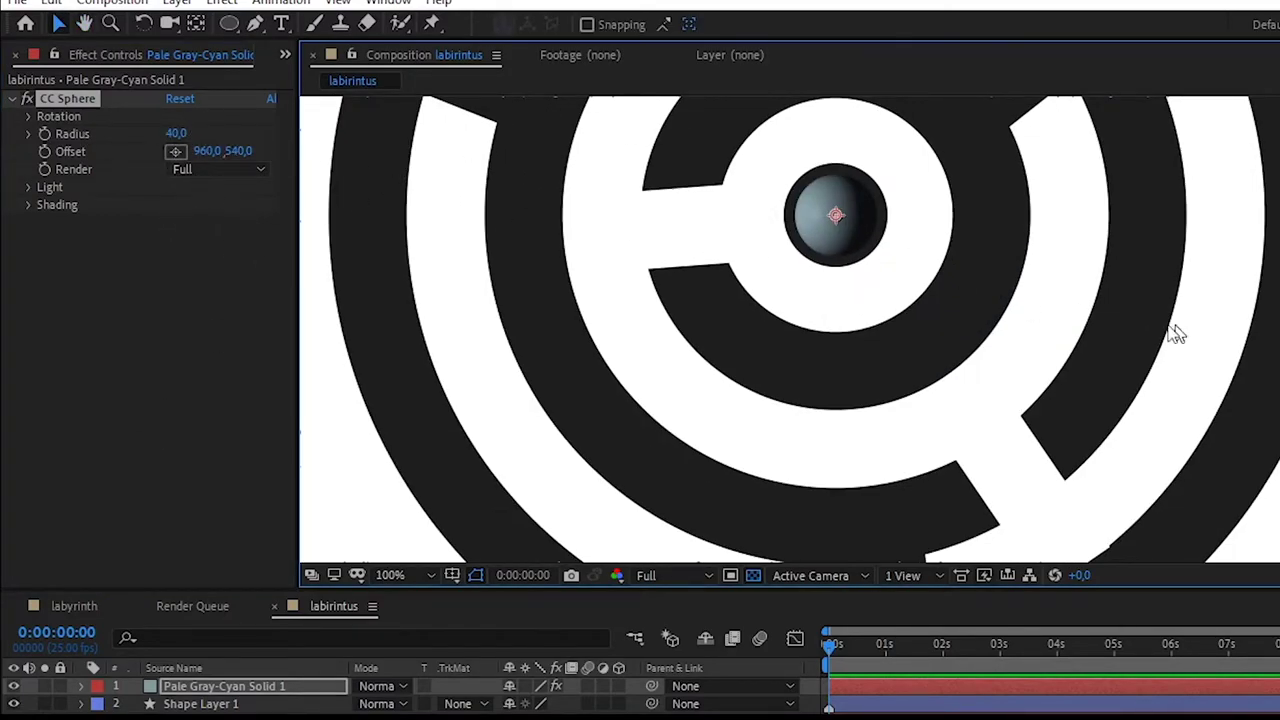
scroll(1043, 320, down, 2)
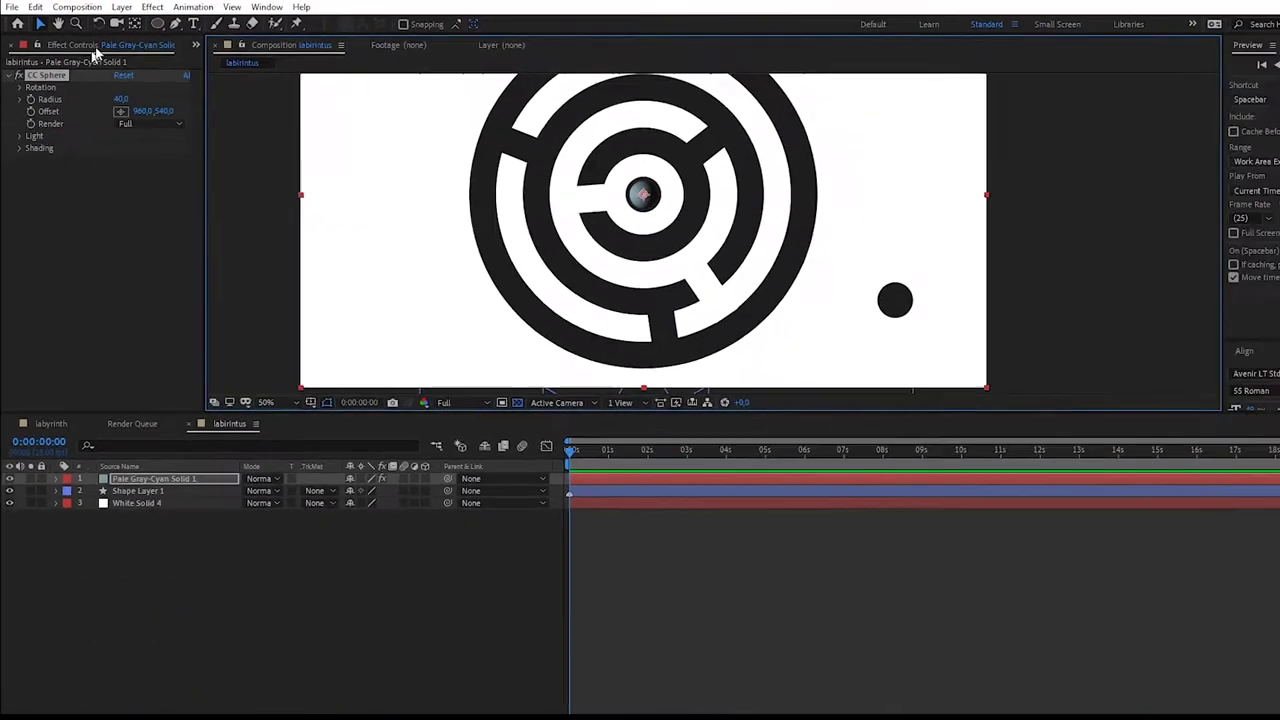
Create a new empty shape layer and switch to the Pen tool.
click(118, 7)
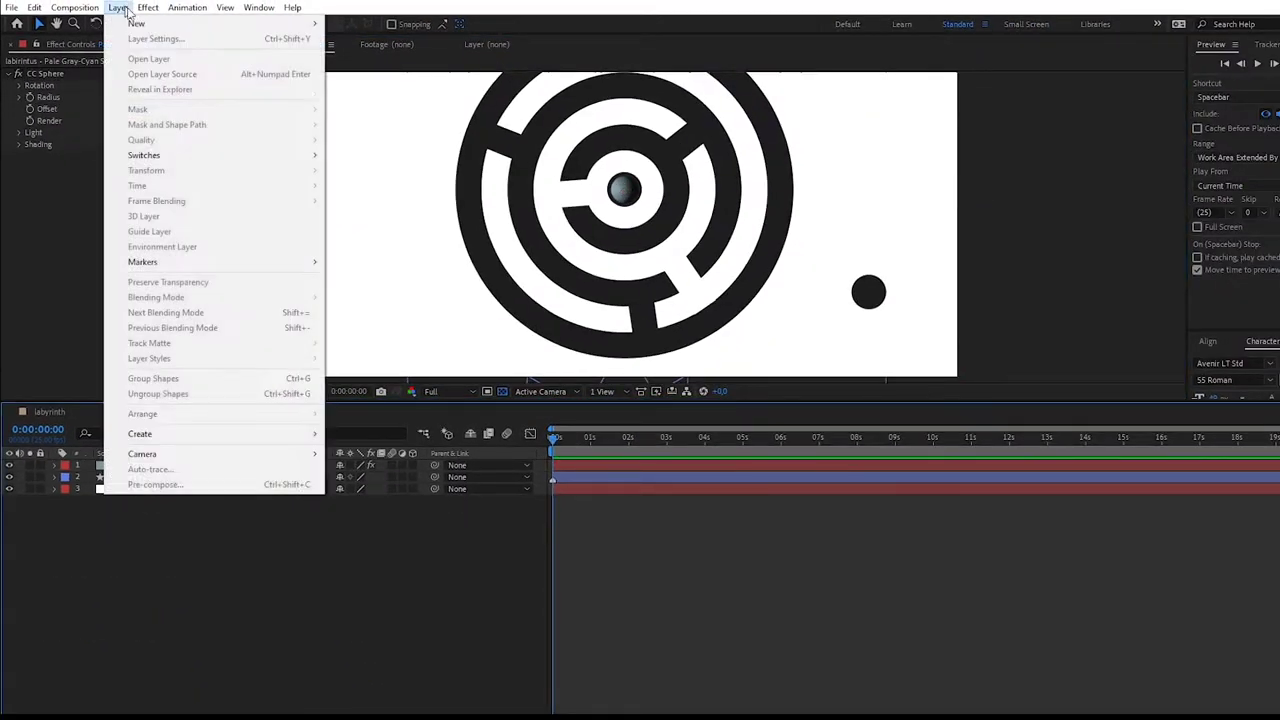
mouse_move(136, 23)
click(368, 102)
key(g)
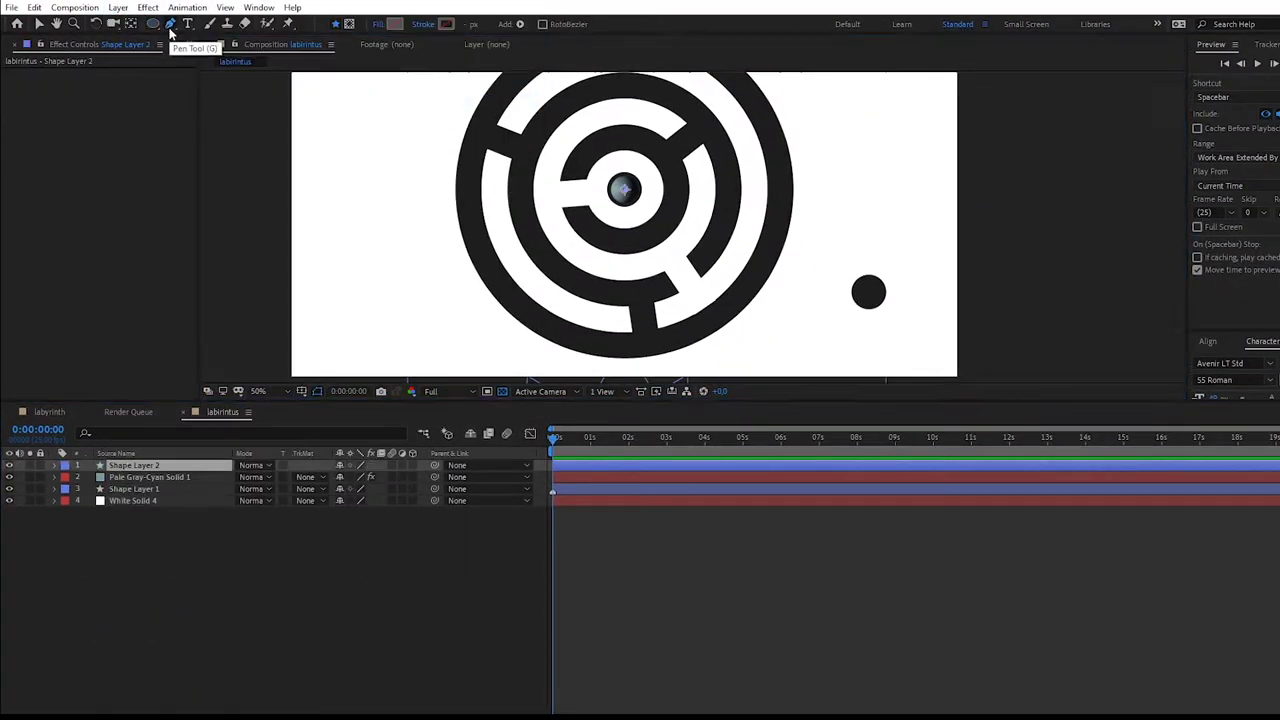
key(slash)
key(comma)
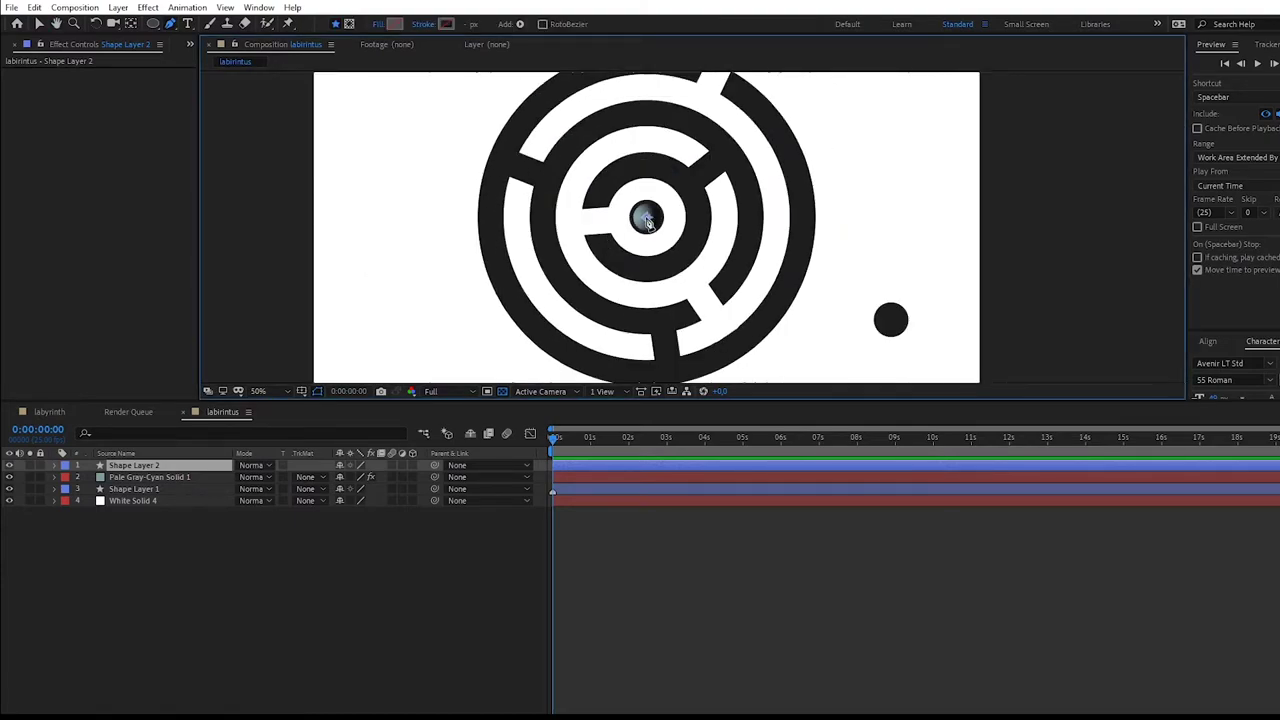
key(period)
Draw the route from the ball's centre through the lower and right passages to the top exit.
click(600, 207)
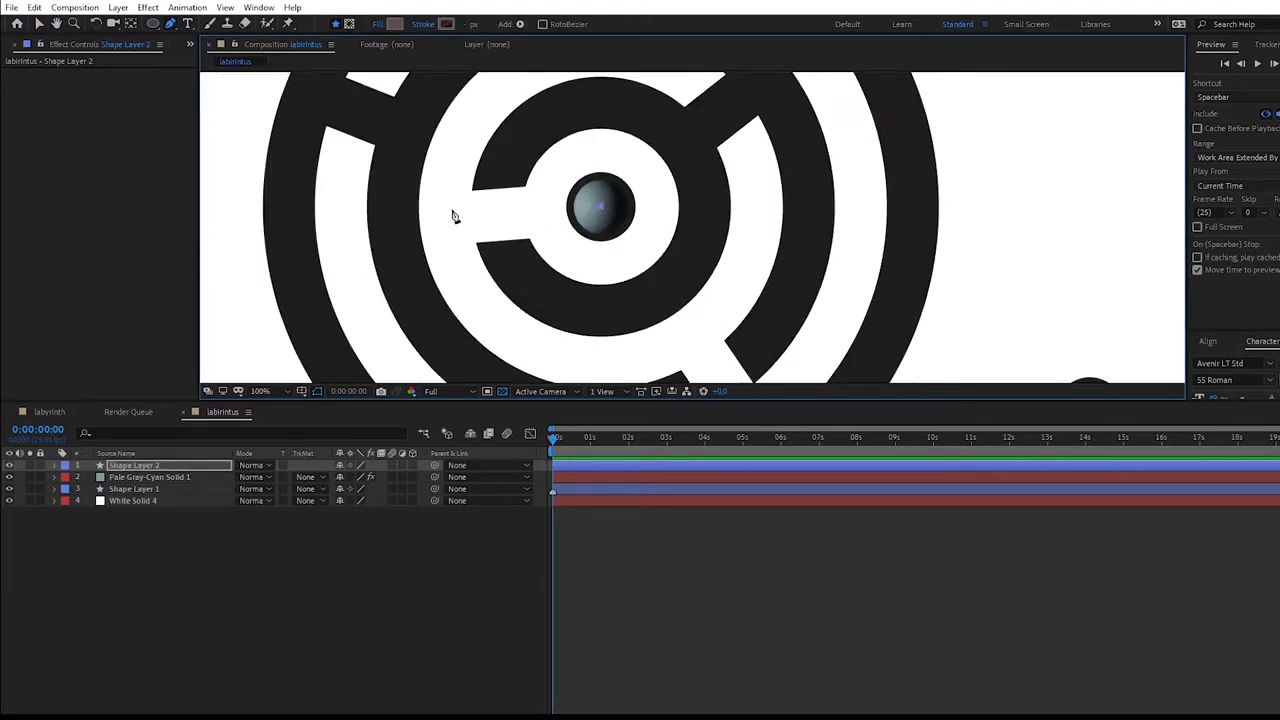
key(comma)
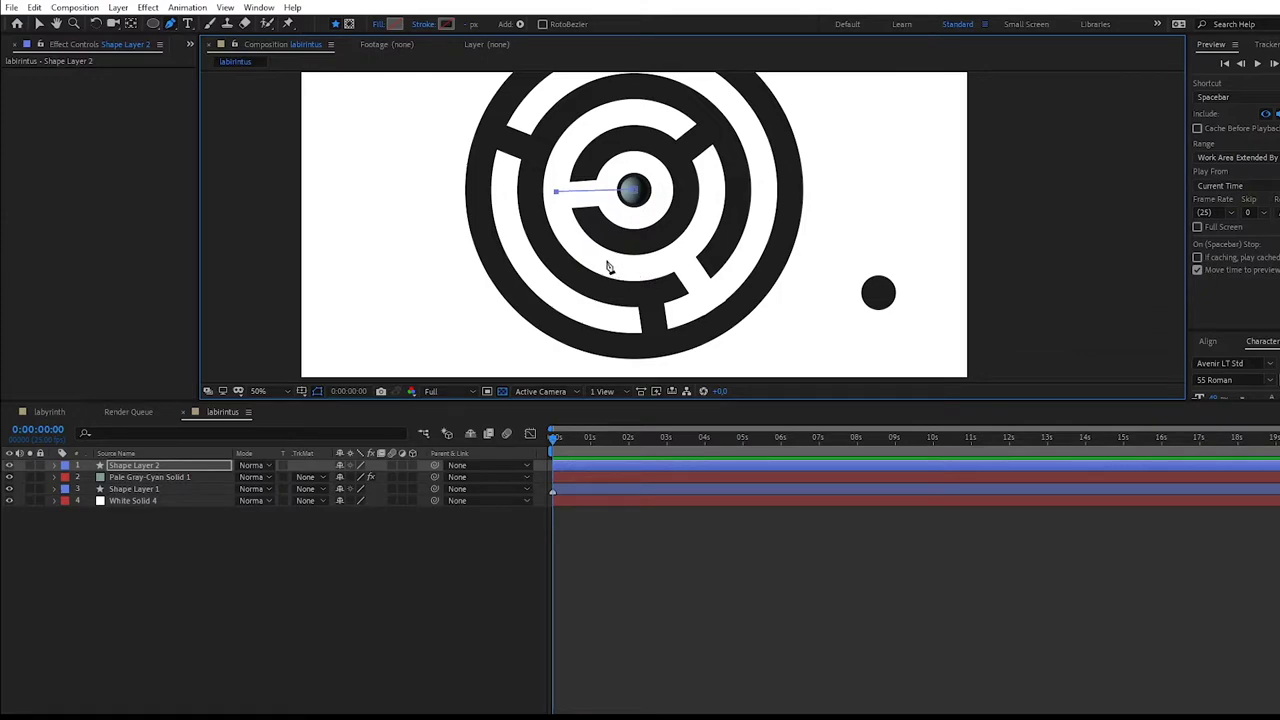
mouse_move(597, 256)
mouse_down()
mouse_move(633, 277)
mouse_move(599, 264)
mouse_up()
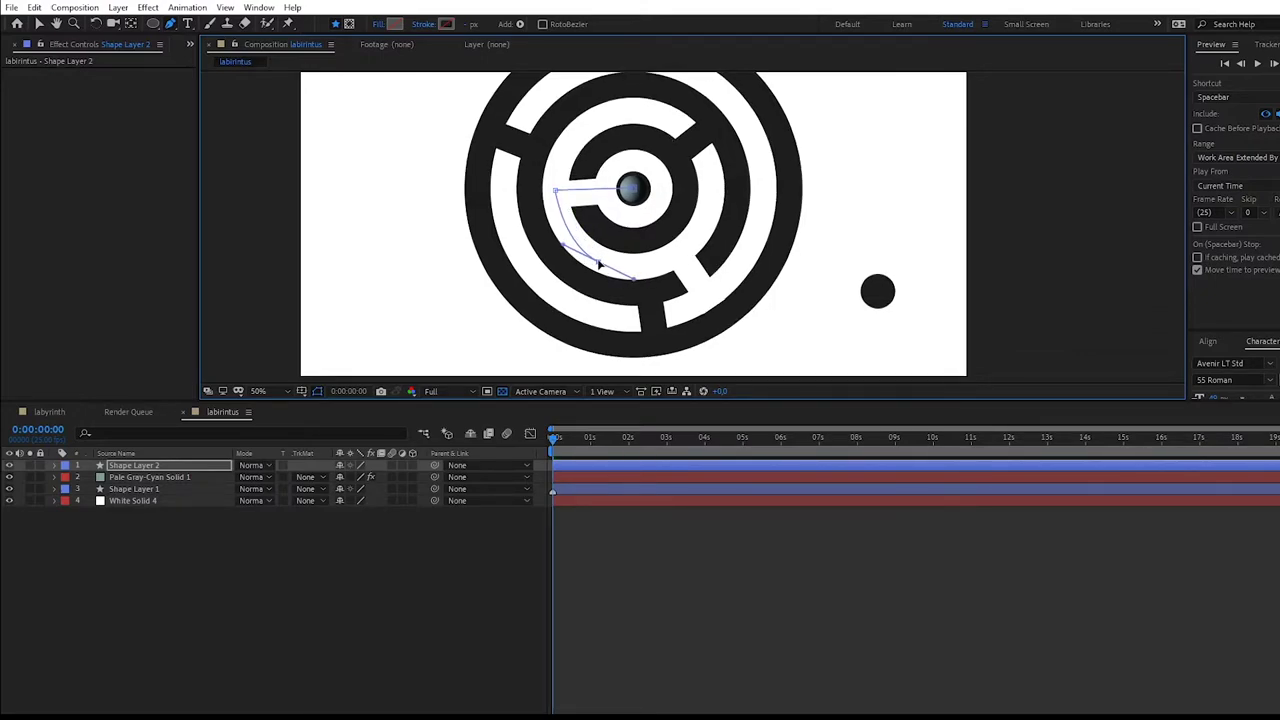
click(677, 253)
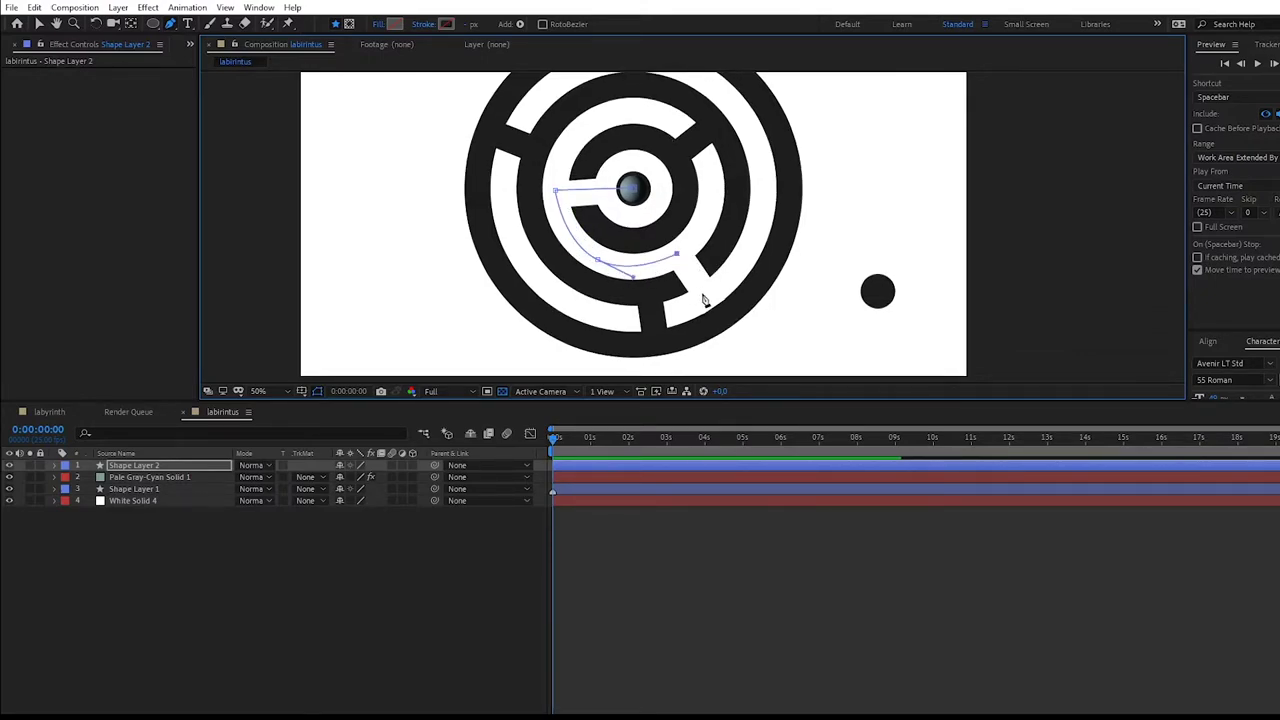
click(703, 294)
drag(705, 297, 660, 353)
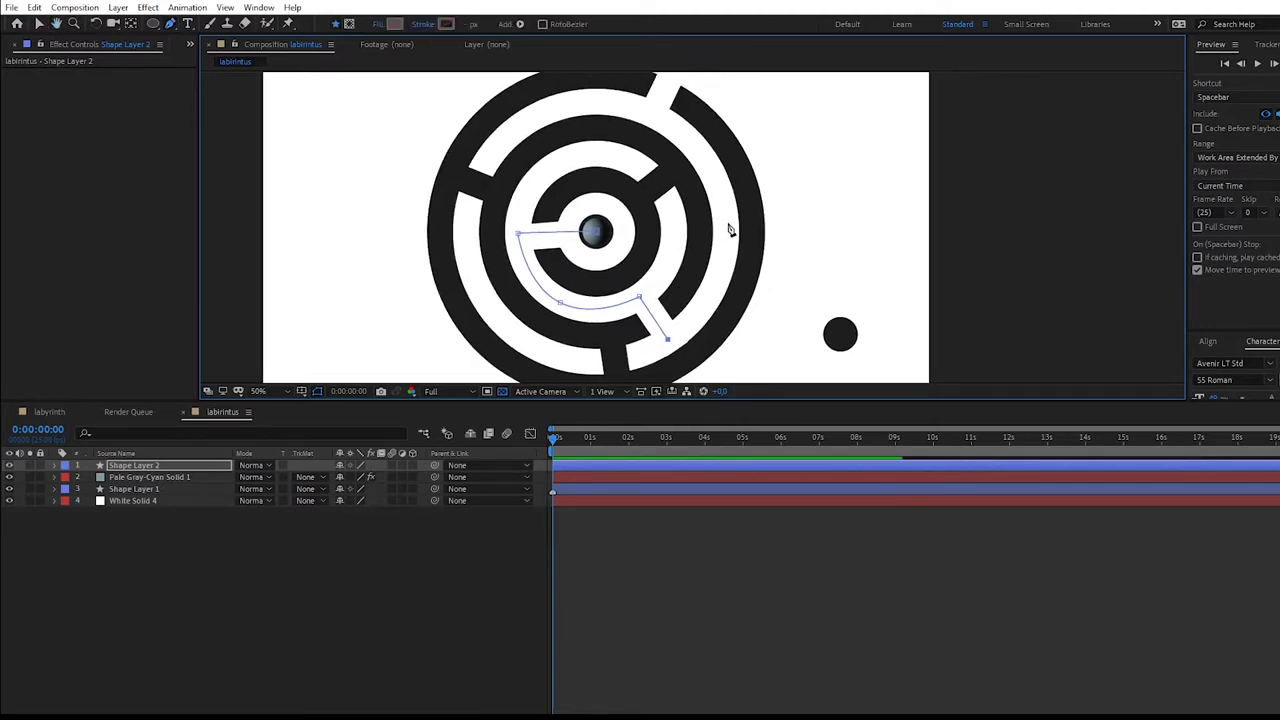
mouse_move(714, 188)
mouse_down()
mouse_move(657, 137)
mouse_move(750, 298)
mouse_up()
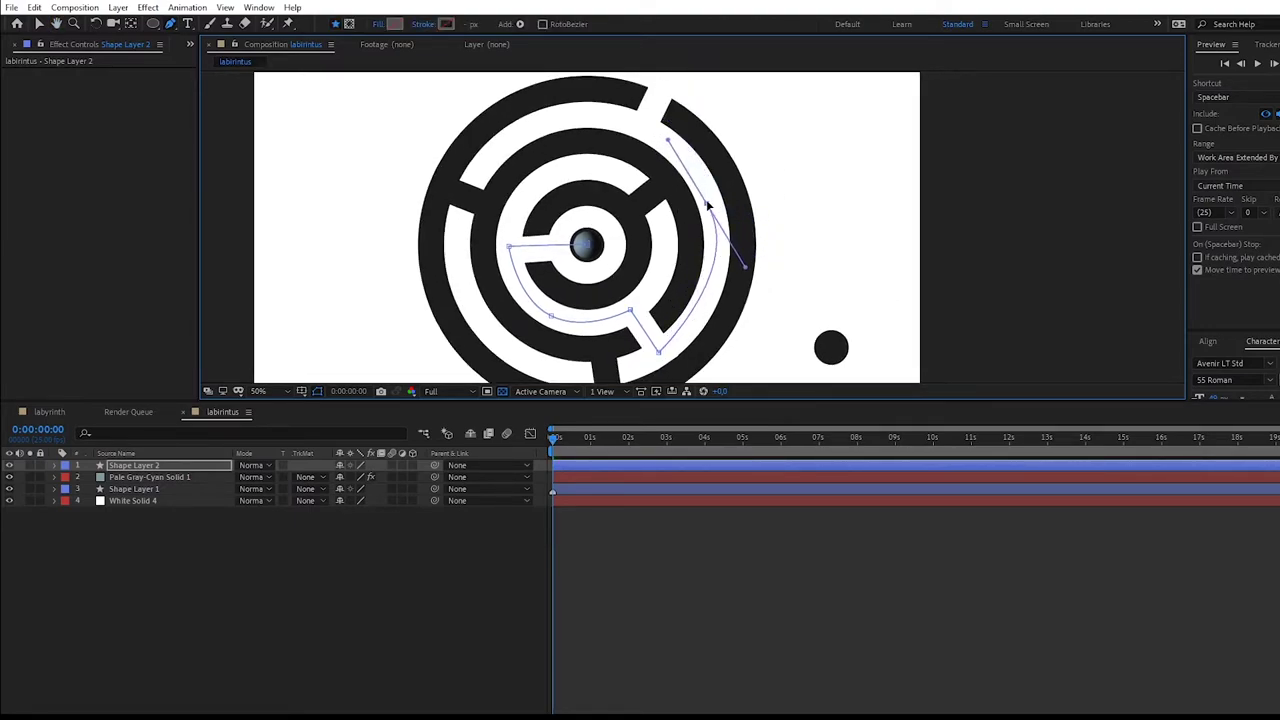
click(642, 124)
Add a final curved route point at the black hole outside the maze.
drag(642, 124, 649, 172)
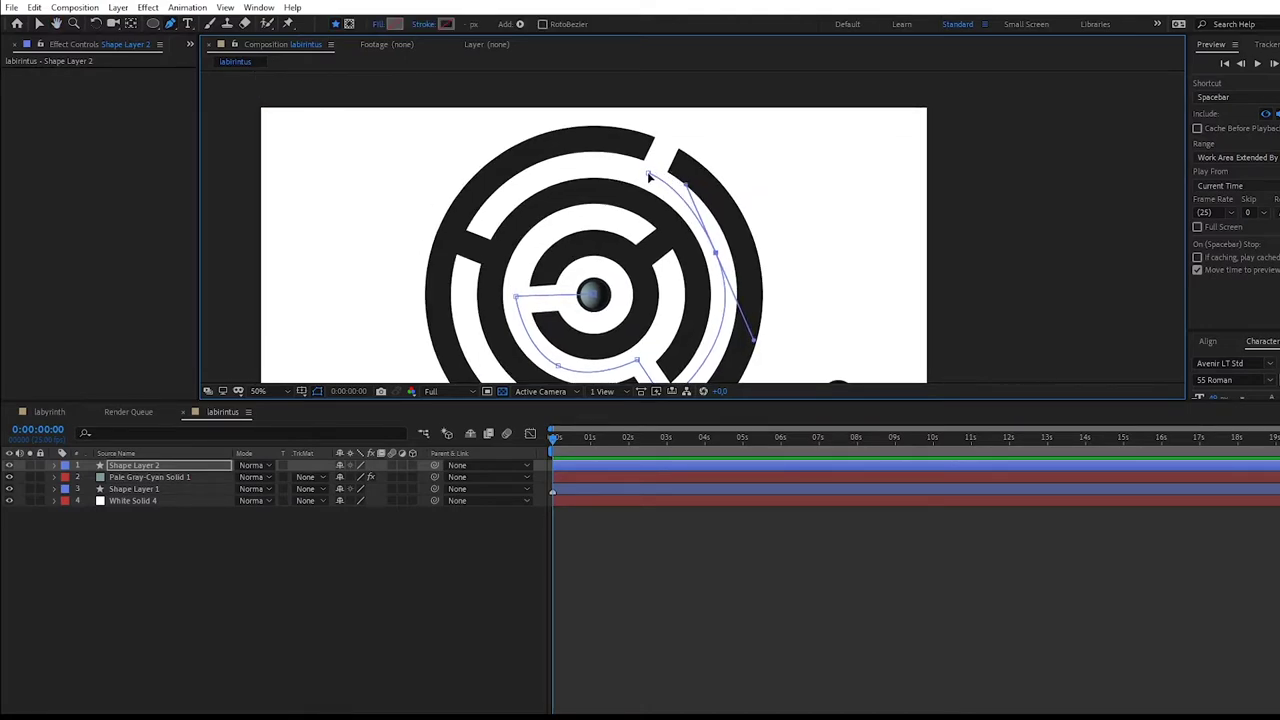
key(period)
drag(606, 129, 595, 172)
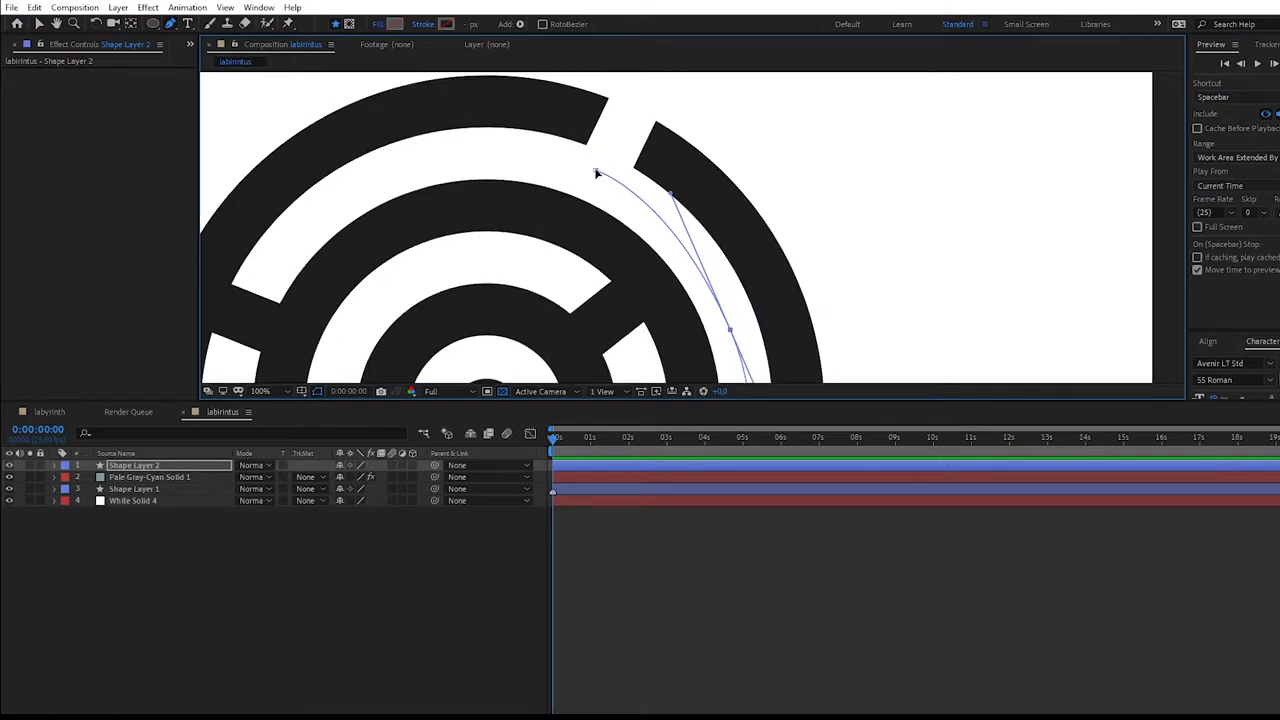
drag(620, 160, 591, 205)
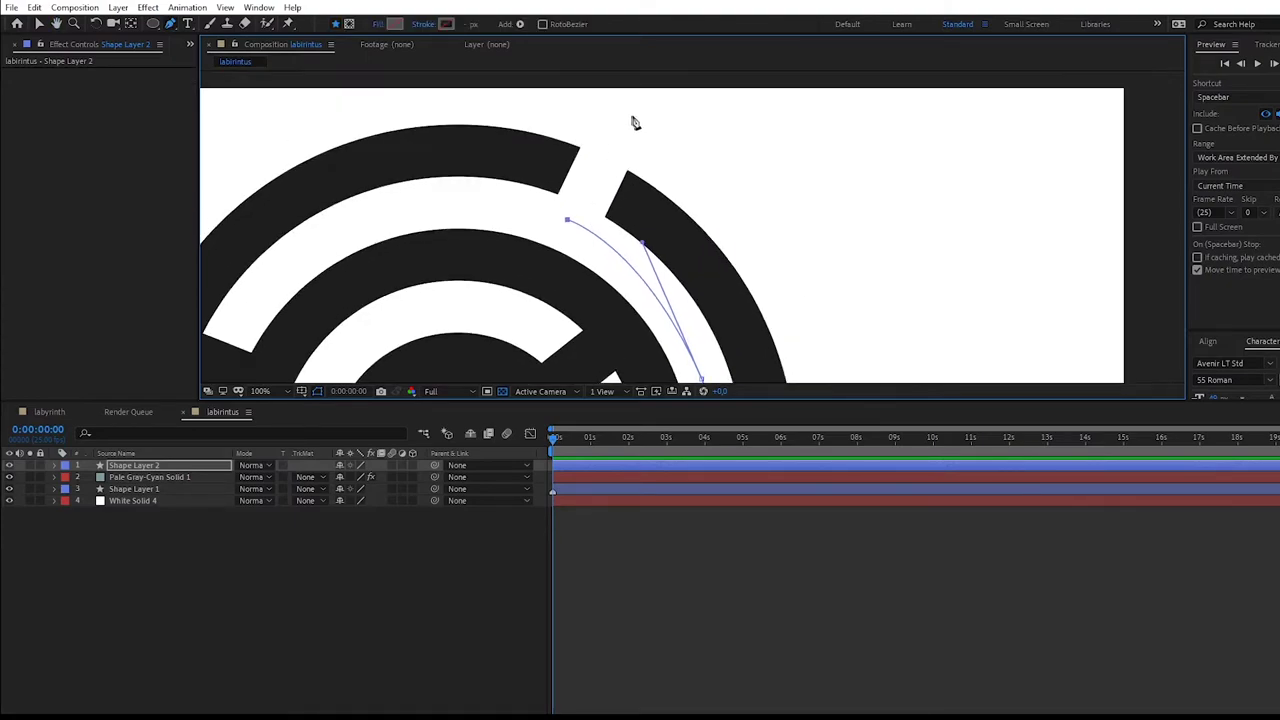
key(comma)
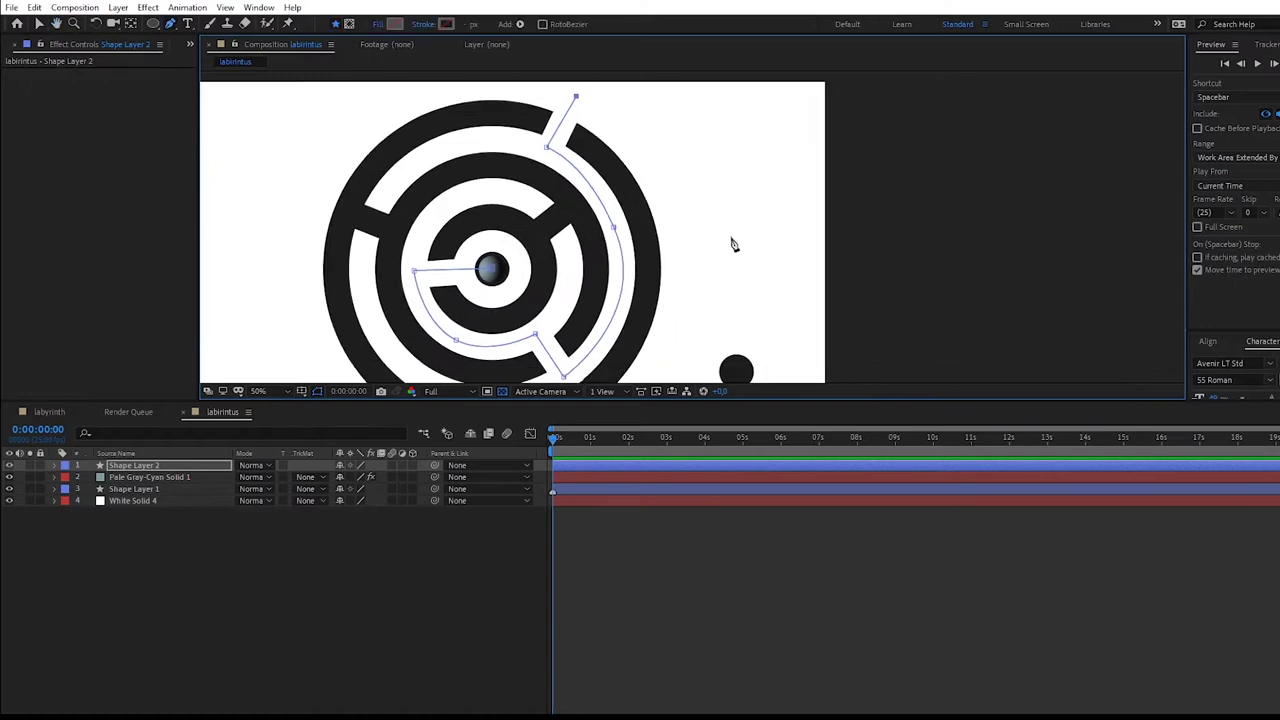
drag(737, 371, 707, 294)
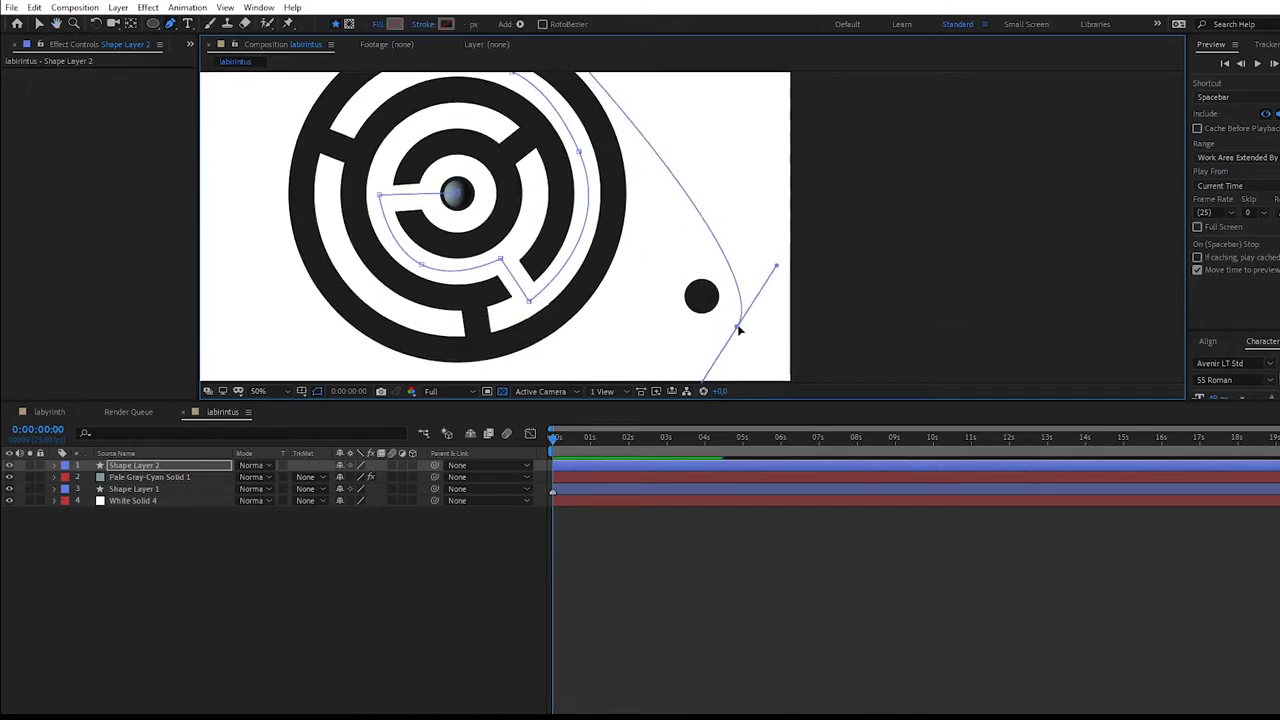
key(comma)
Pull the hole point's Bezier handle so it points straight upward.
drag(746, 291, 748, 162)
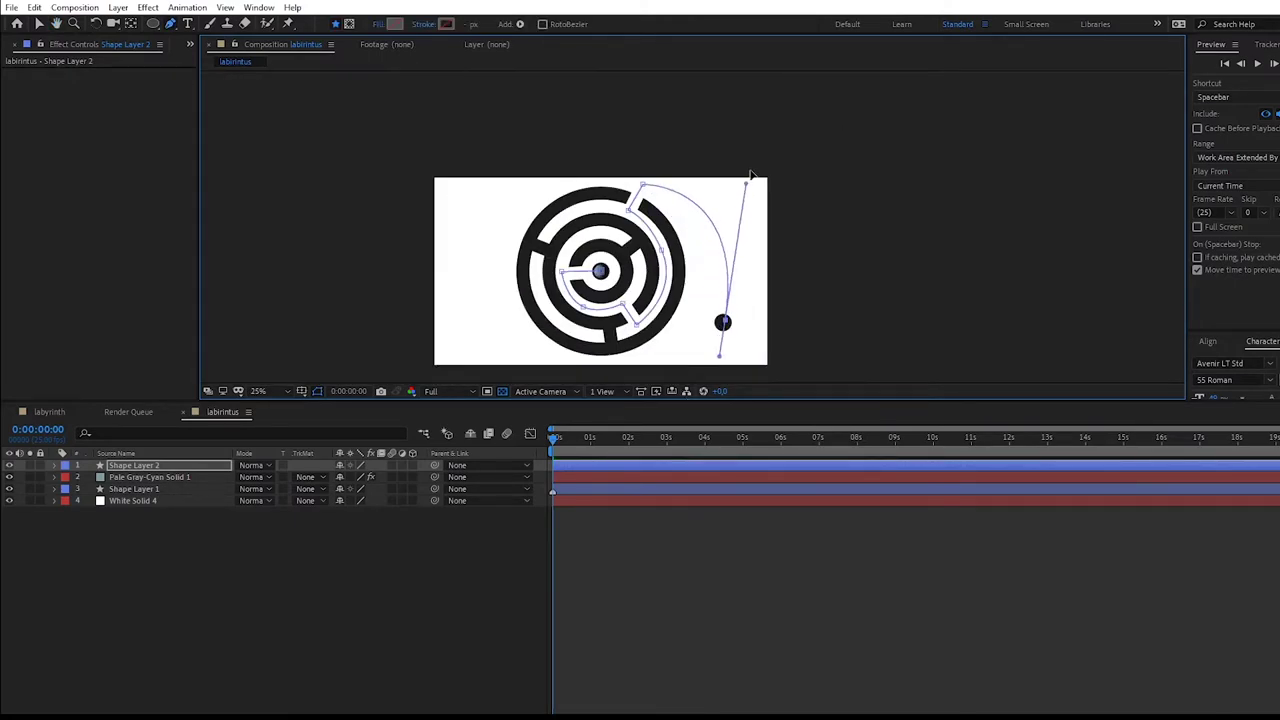
scroll(748, 162, up, 3)
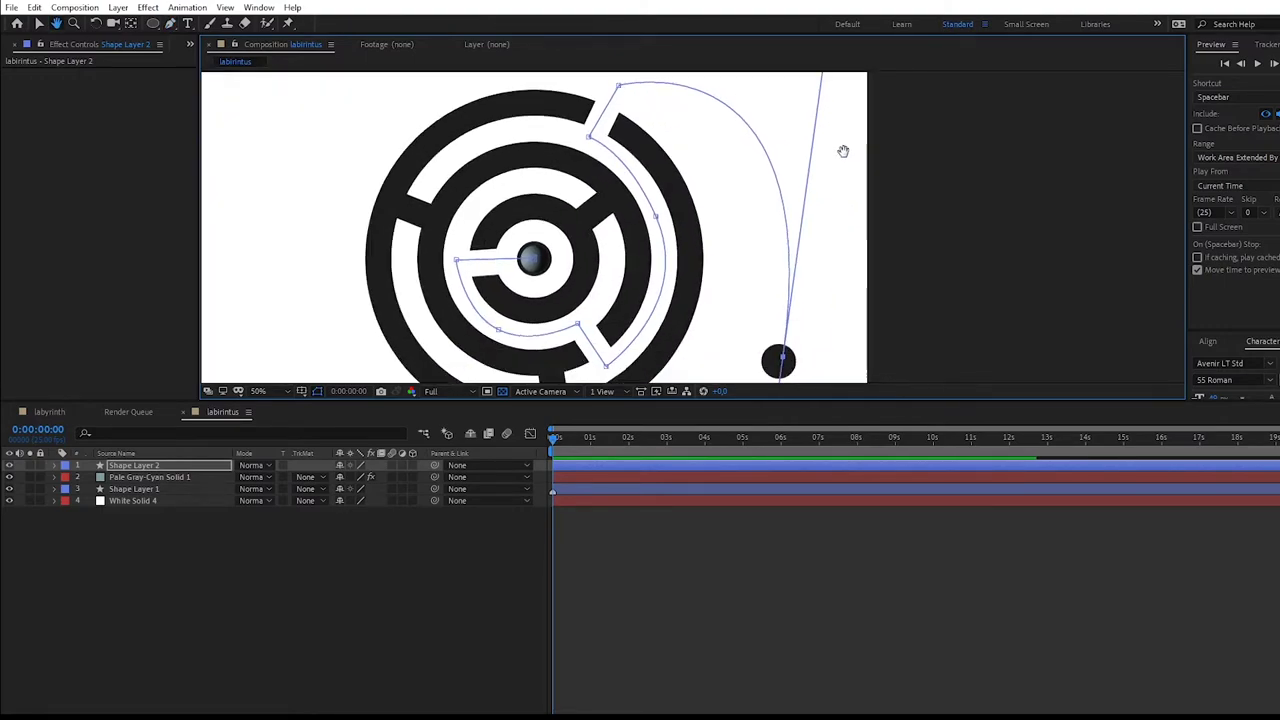
drag(817, 88, 778, 90)
Convert the maze-exit vertex to a smooth curve and nudge it to reshape the route.
drag(170, 23, 230, 66)
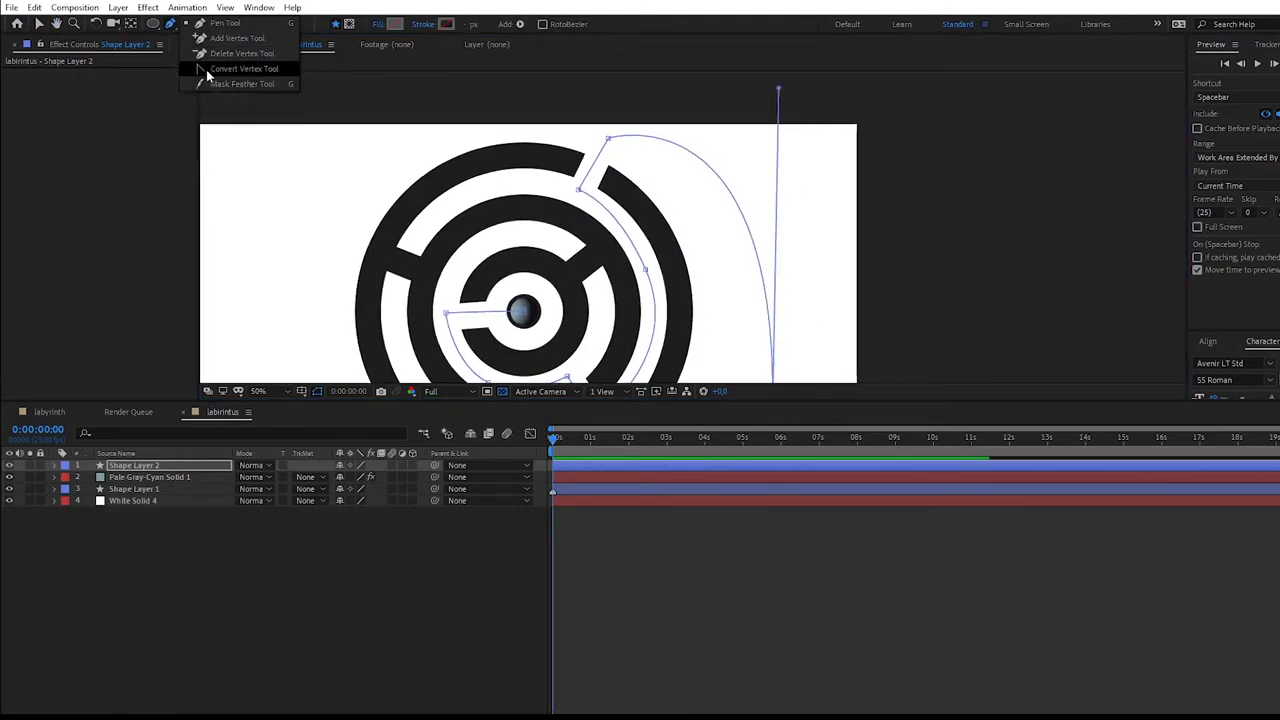
drag(608, 141, 617, 138)
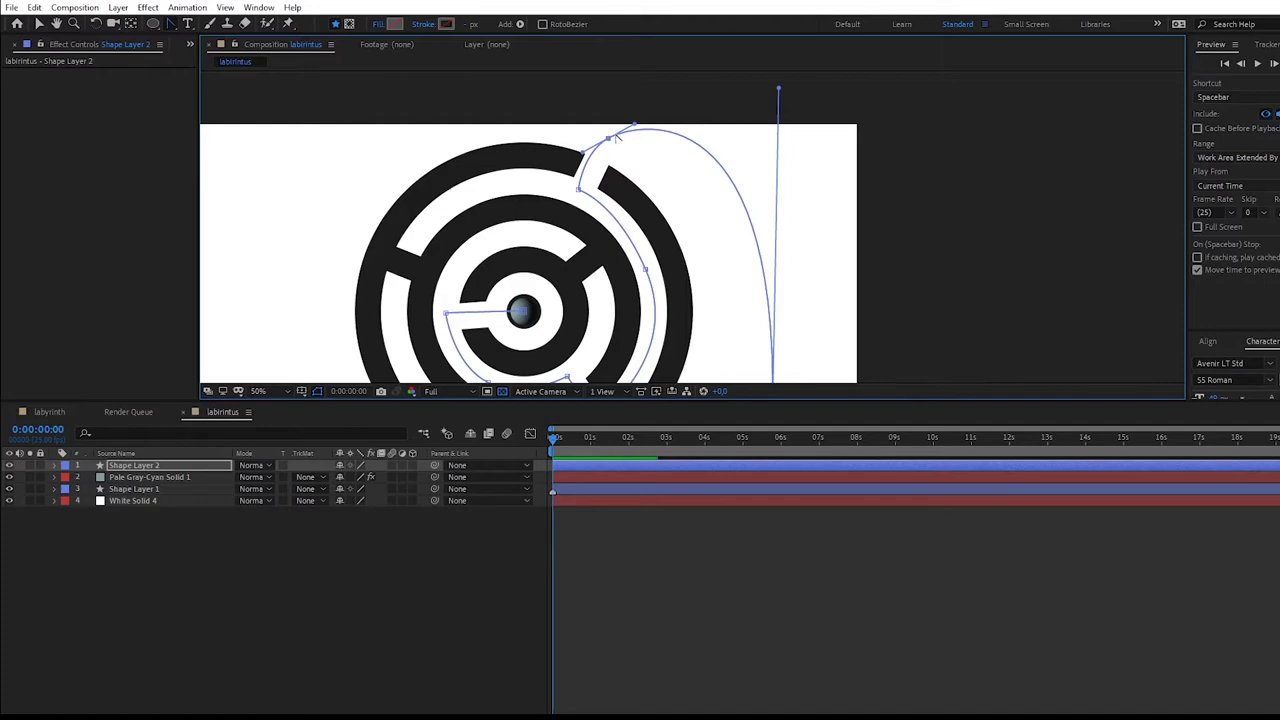
key(v)
mouse_move(614, 143)
mouse_down()
mouse_move(591, 161)
mouse_move(603, 150)
mouse_up()
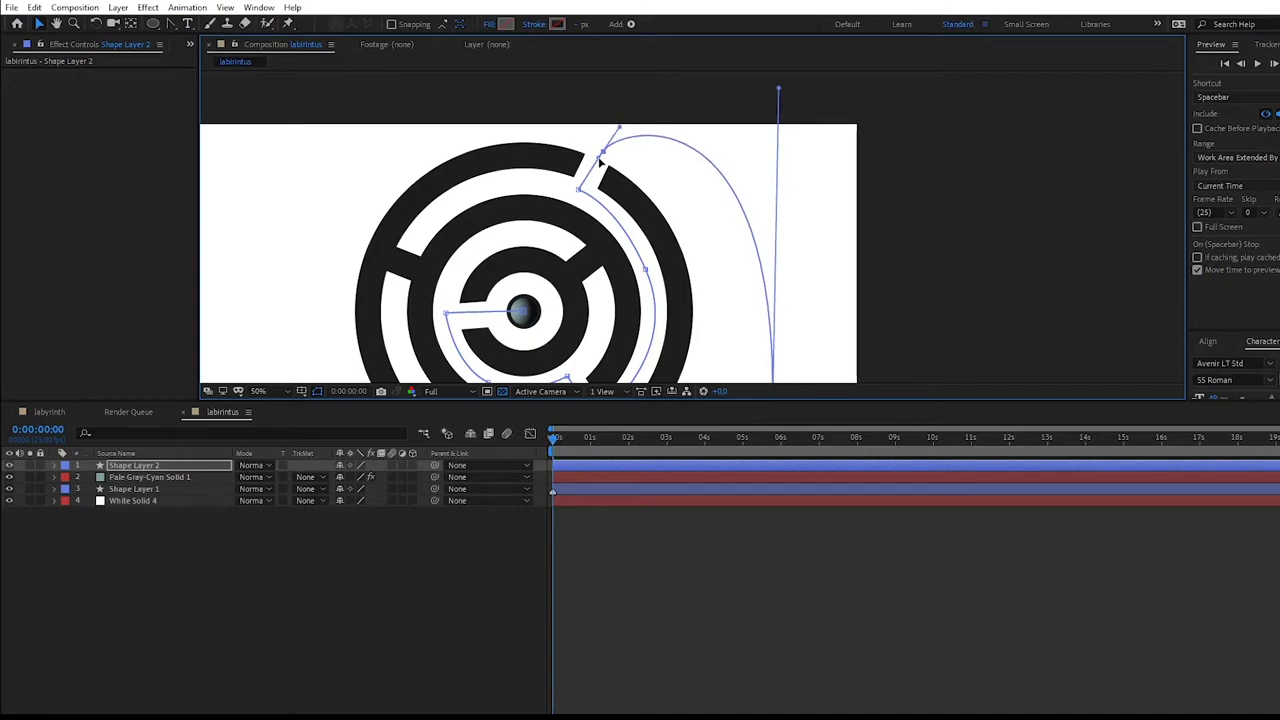
click(834, 215)
scroll(834, 215, down, 2)
click(837, 106)
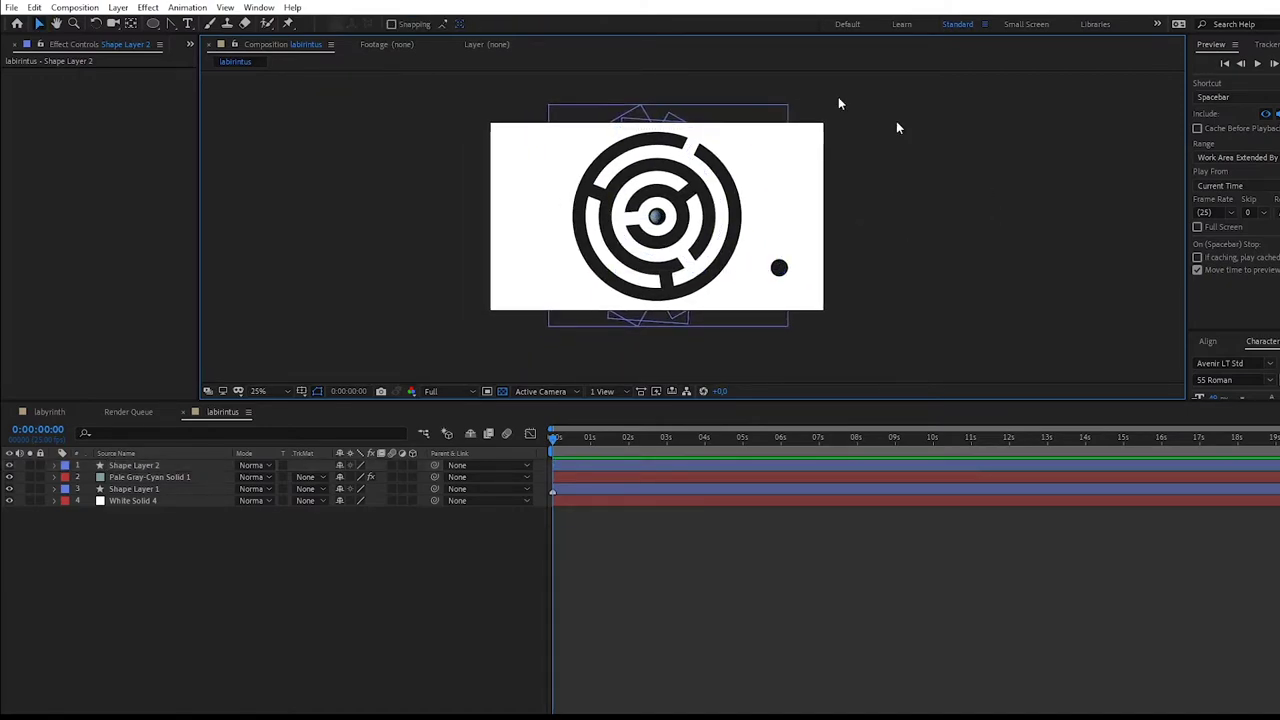
Reveal and select the Path property of Shape Layer 2's Shape 1 > Path 1.
click(127, 476)
click(128, 466)
click(54, 466)
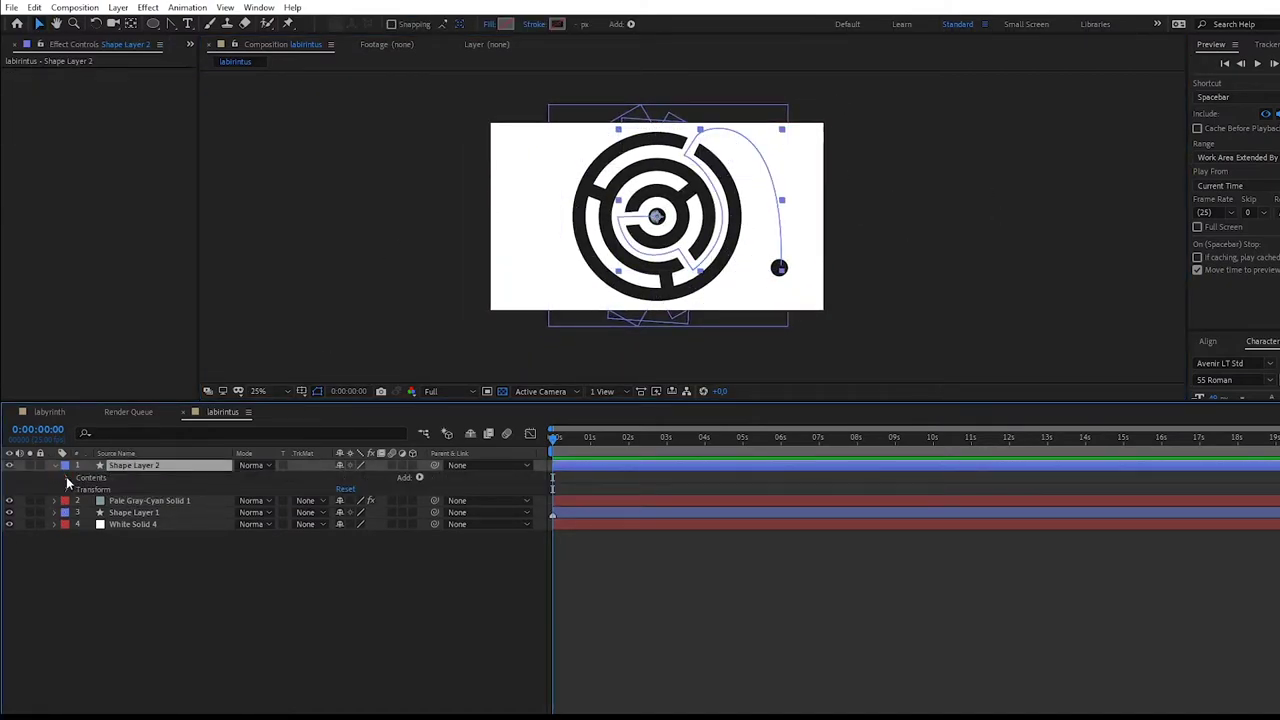
click(67, 478)
click(80, 490)
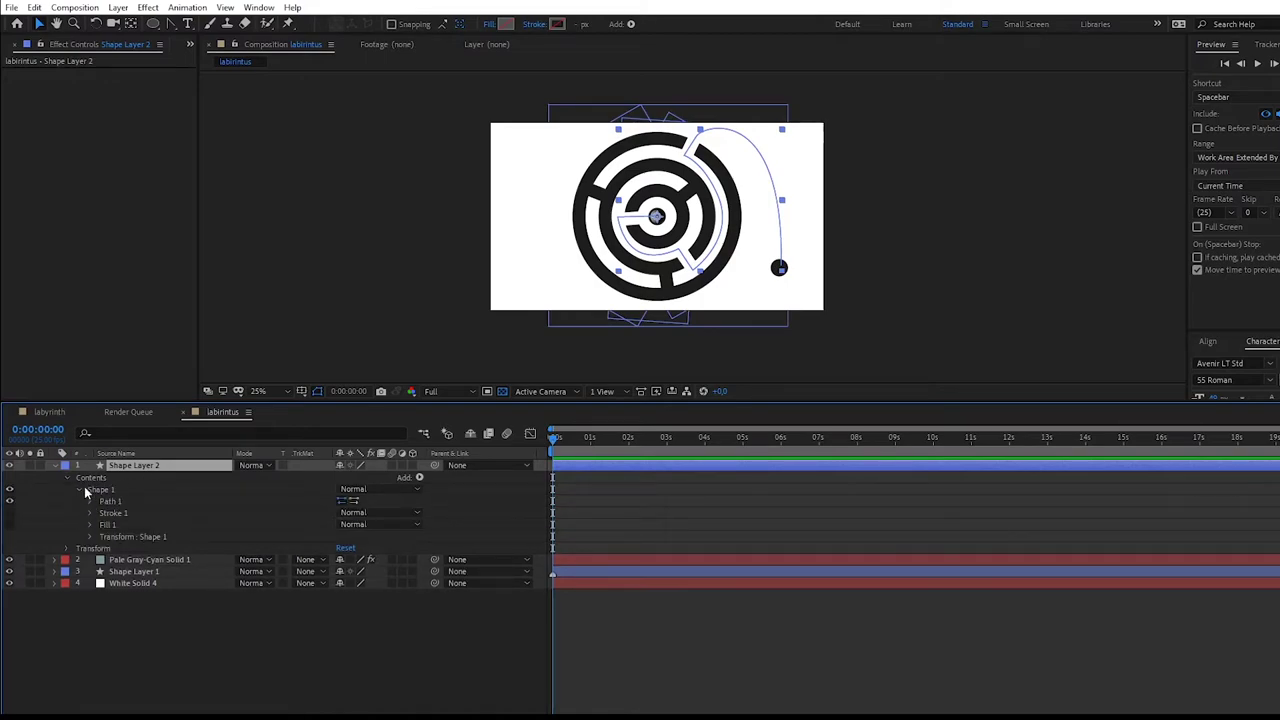
click(80, 490)
click(67, 478)
click(67, 478)
click(80, 490)
click(107, 490)
click(90, 502)
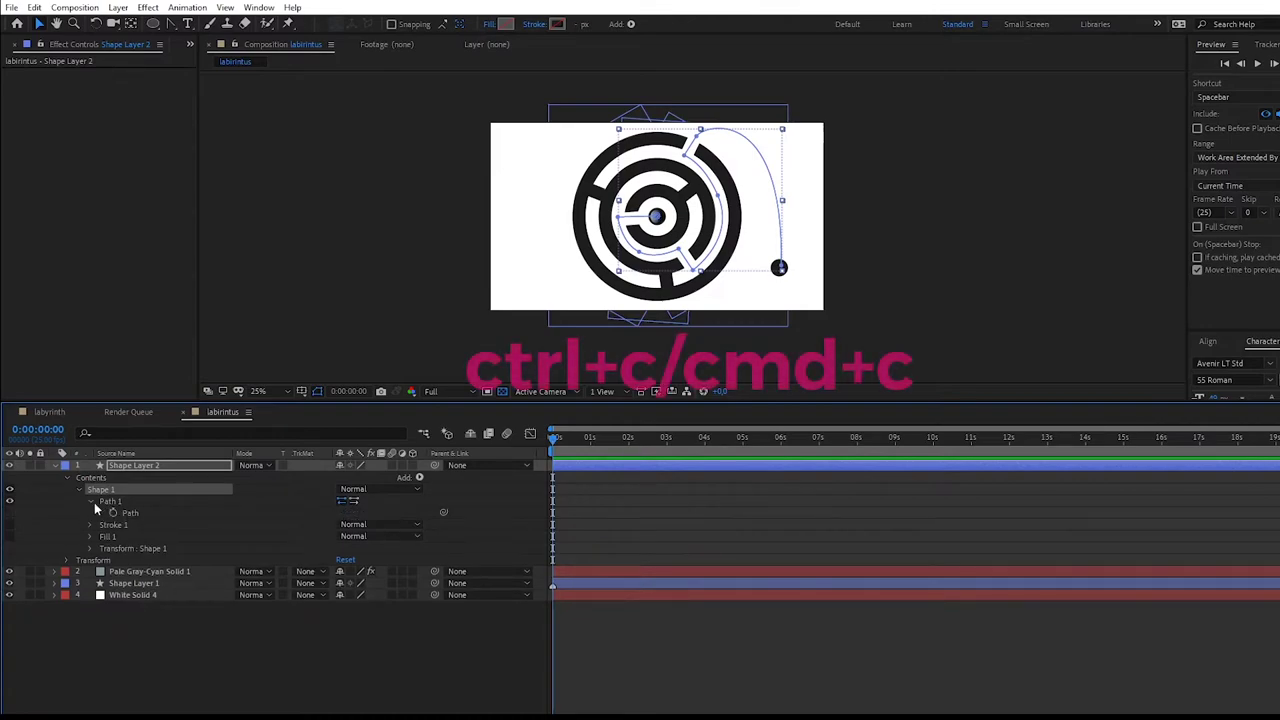
click(130, 514)
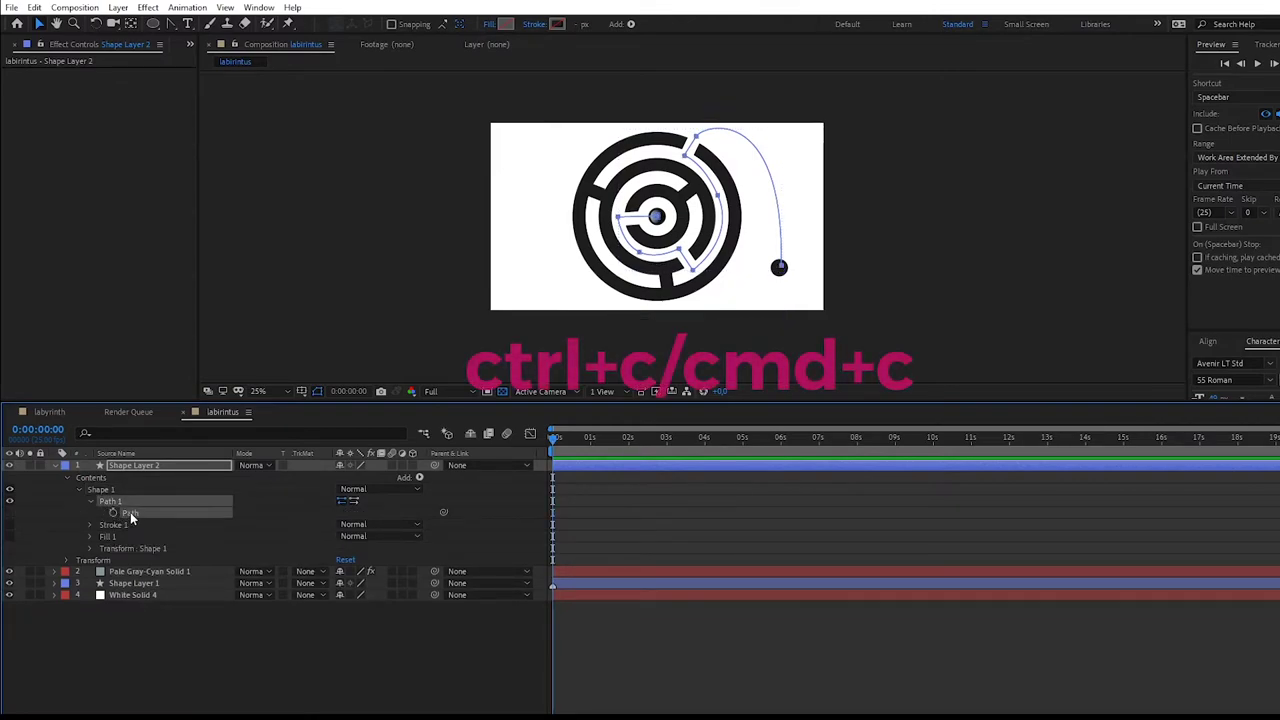
Reveal the sphere solid's Transform group and select its Position property.
click(130, 572)
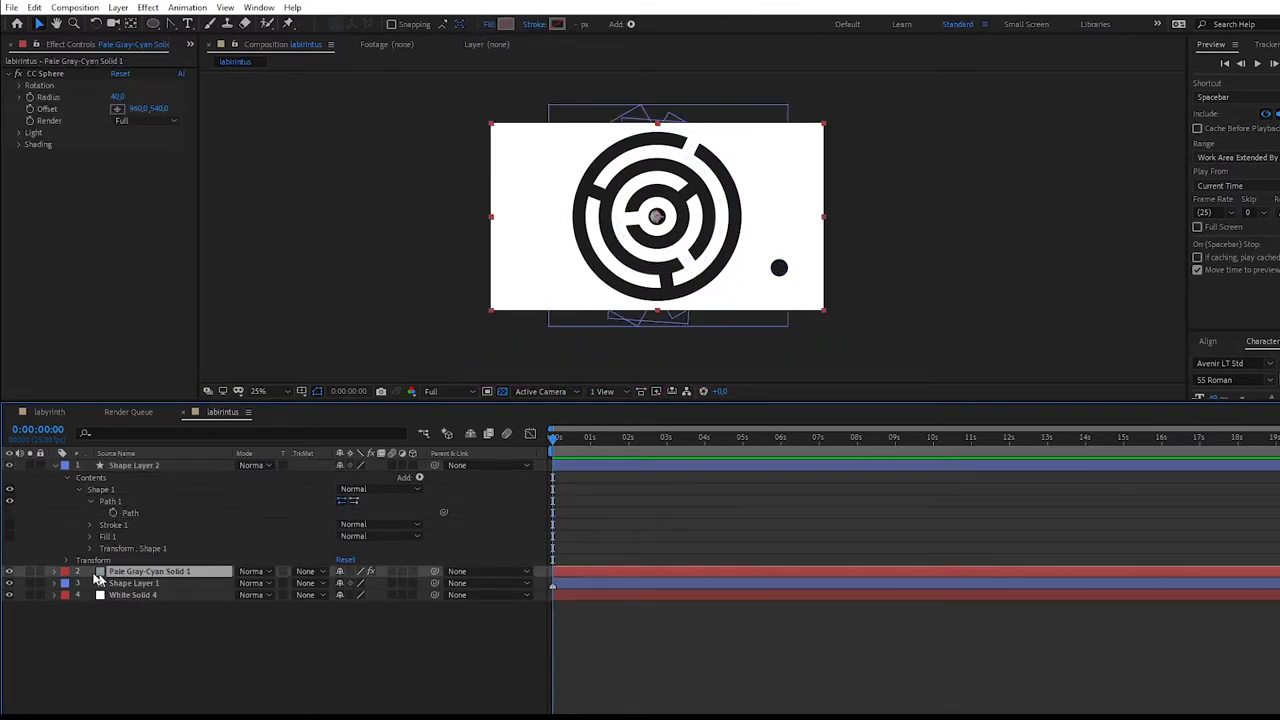
click(55, 571)
click(72, 597)
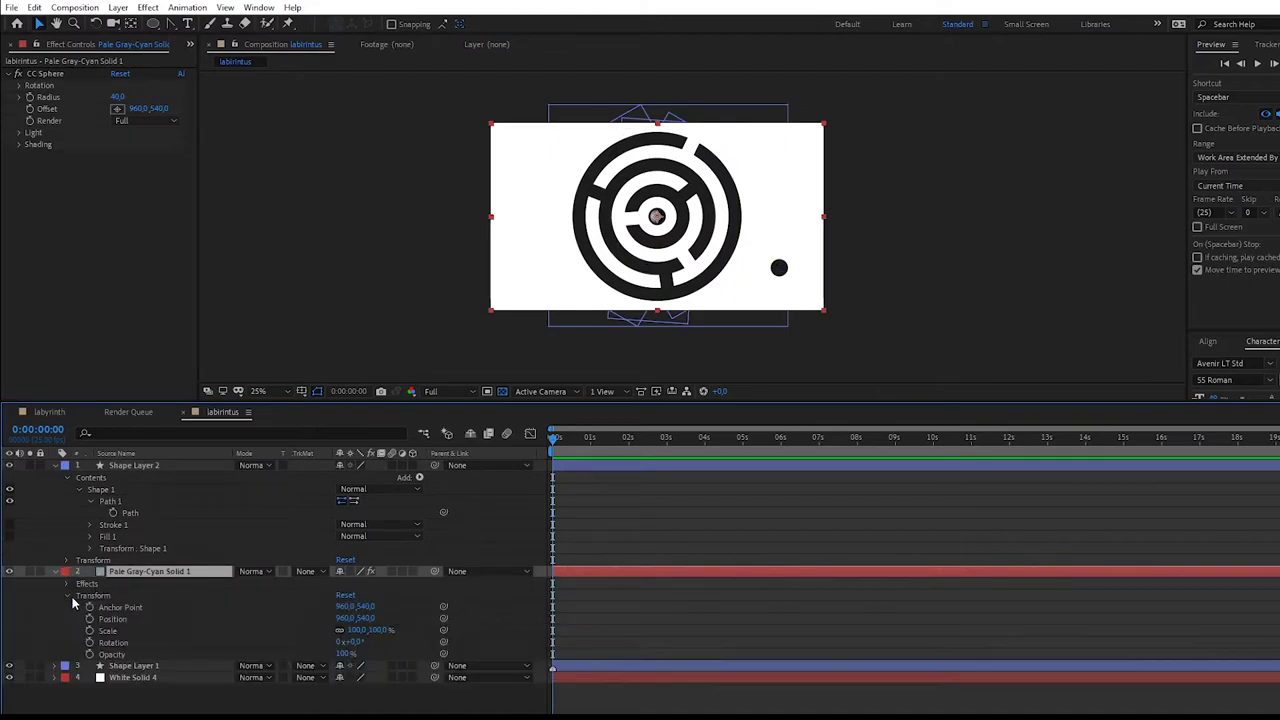
click(117, 624)
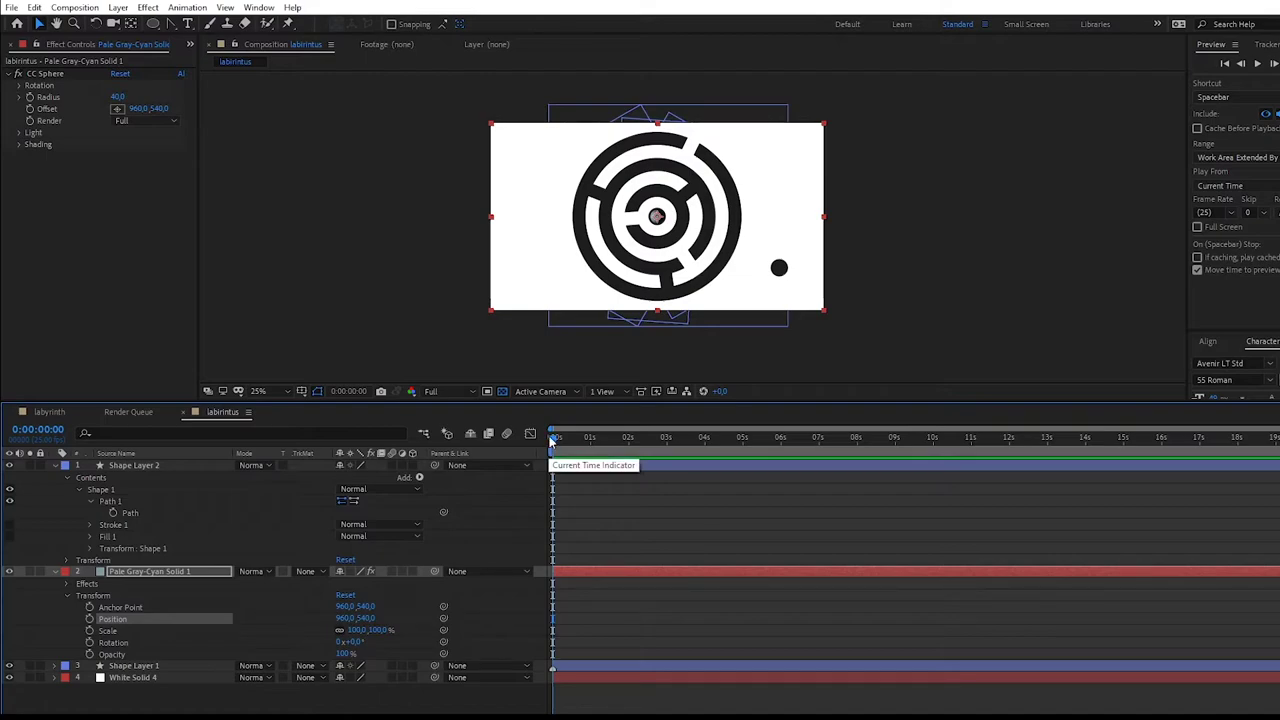
Paste the route into the sphere's Position as keyframes and preview the motion.
key(ctrl+v)
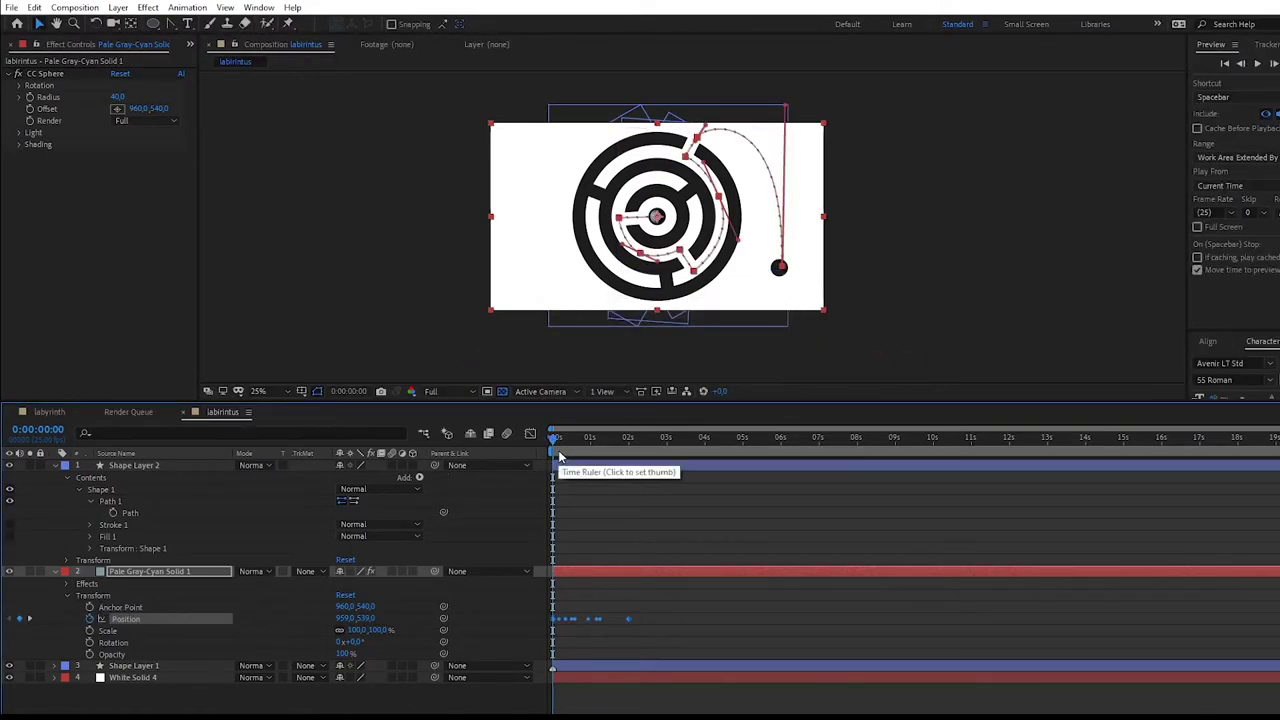
key(space)
key(space)
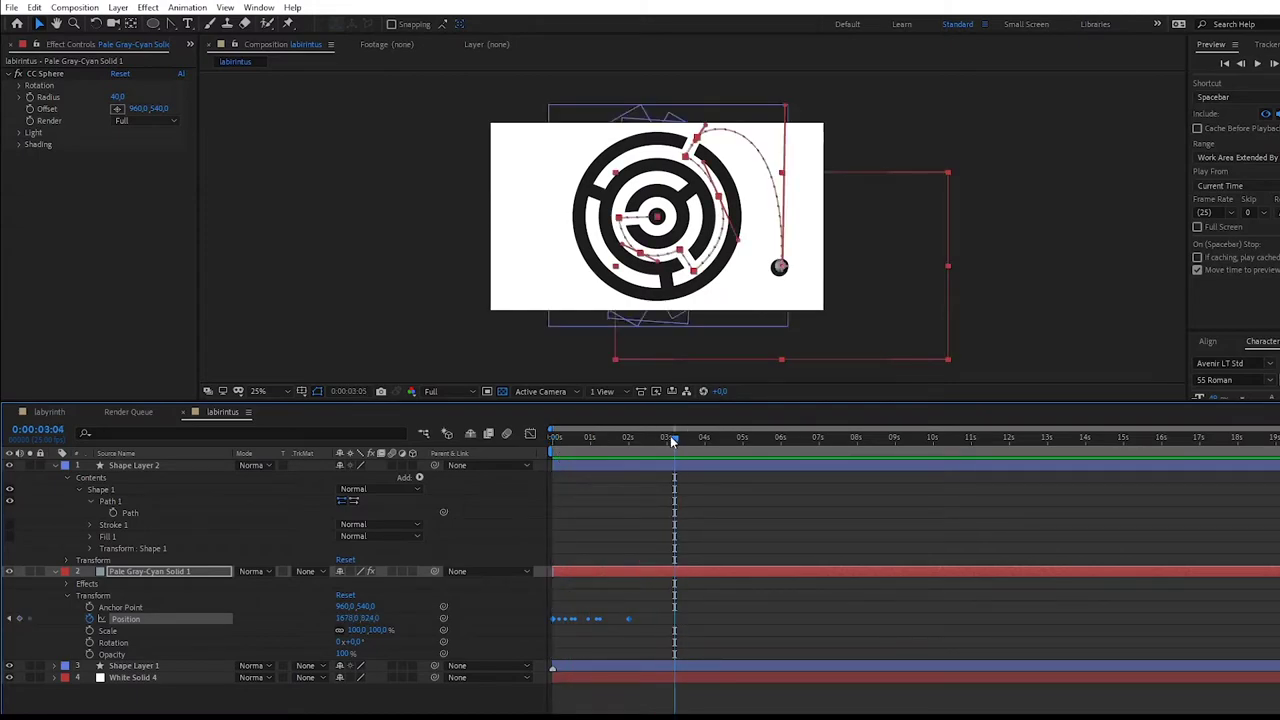
key(space)
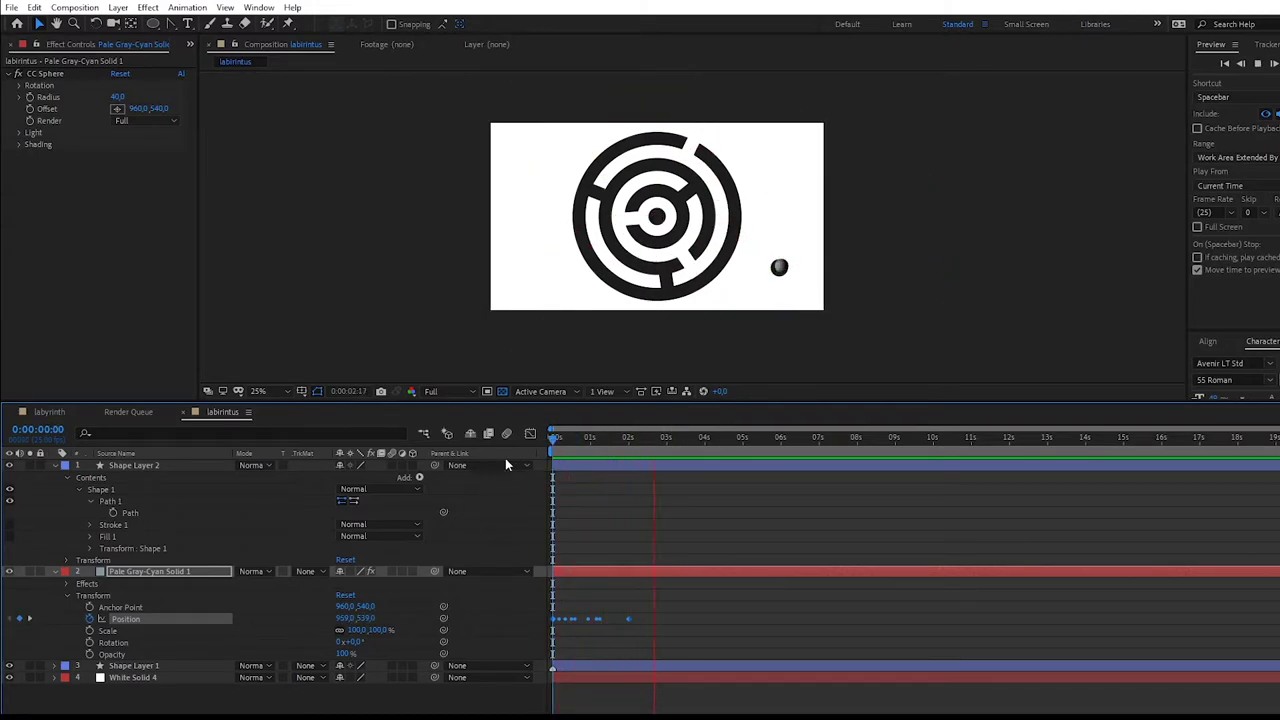
key(space)
Check the keyframe at 0:00:02:00 and the ball's start position at the maze centre.
scroll(870, 268, up, 4)
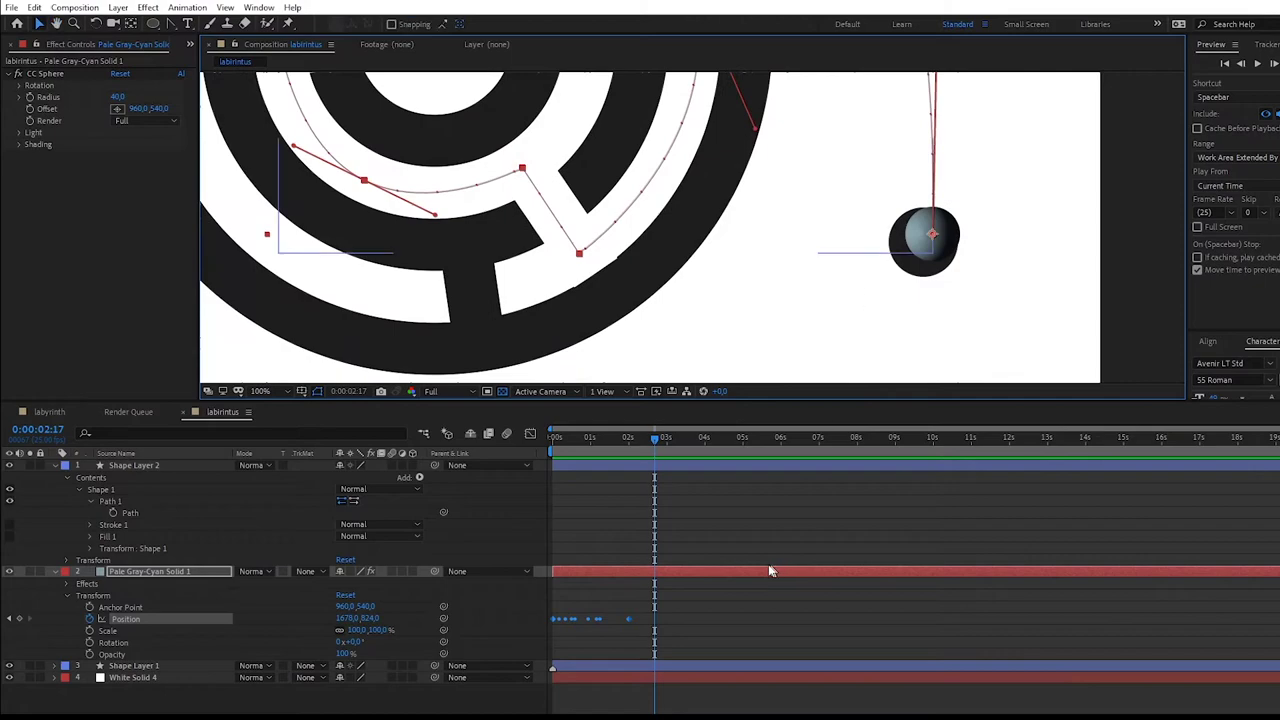
click(90, 695)
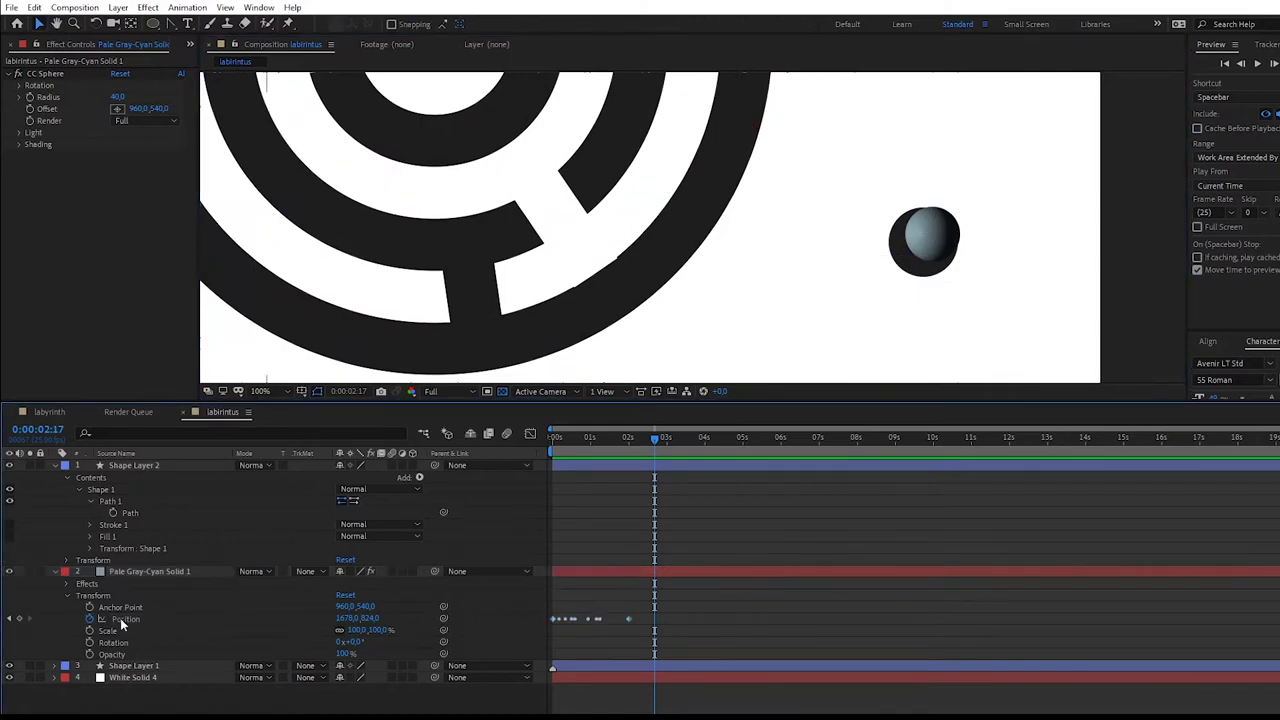
click(8, 619)
click(629, 619)
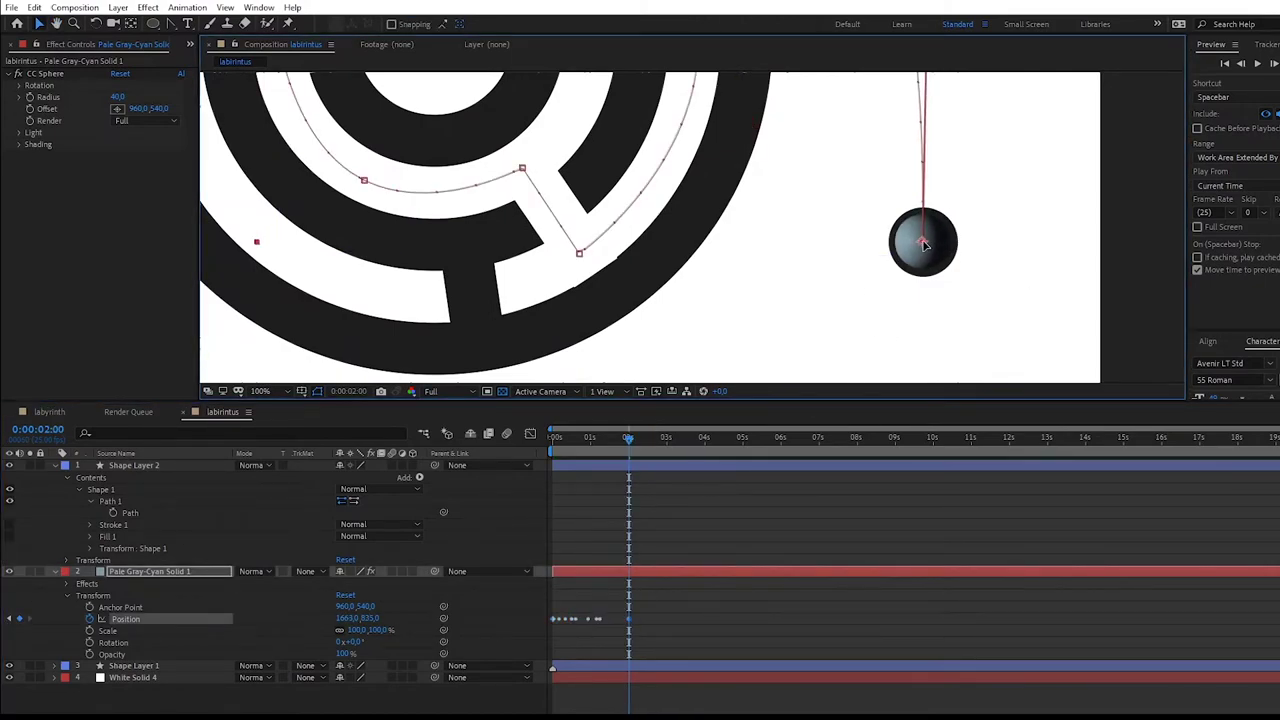
key(Home)
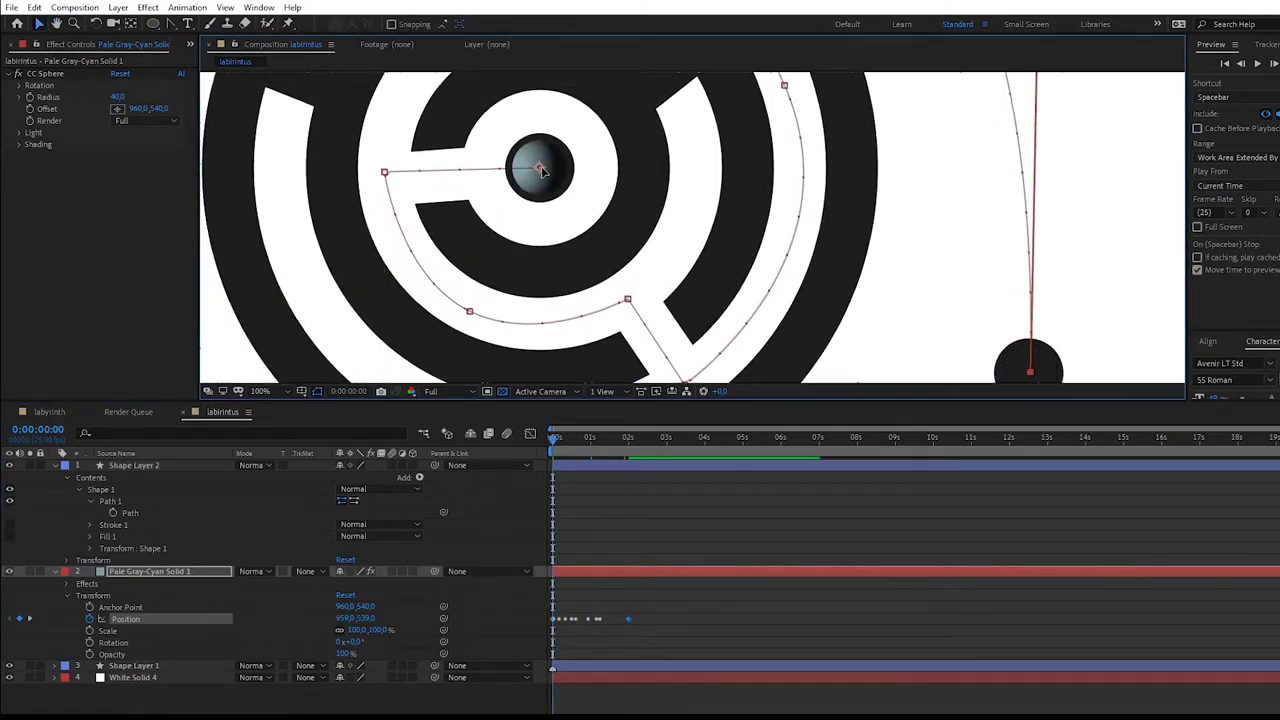
click(541, 168)
scroll(543, 172, down, 2)
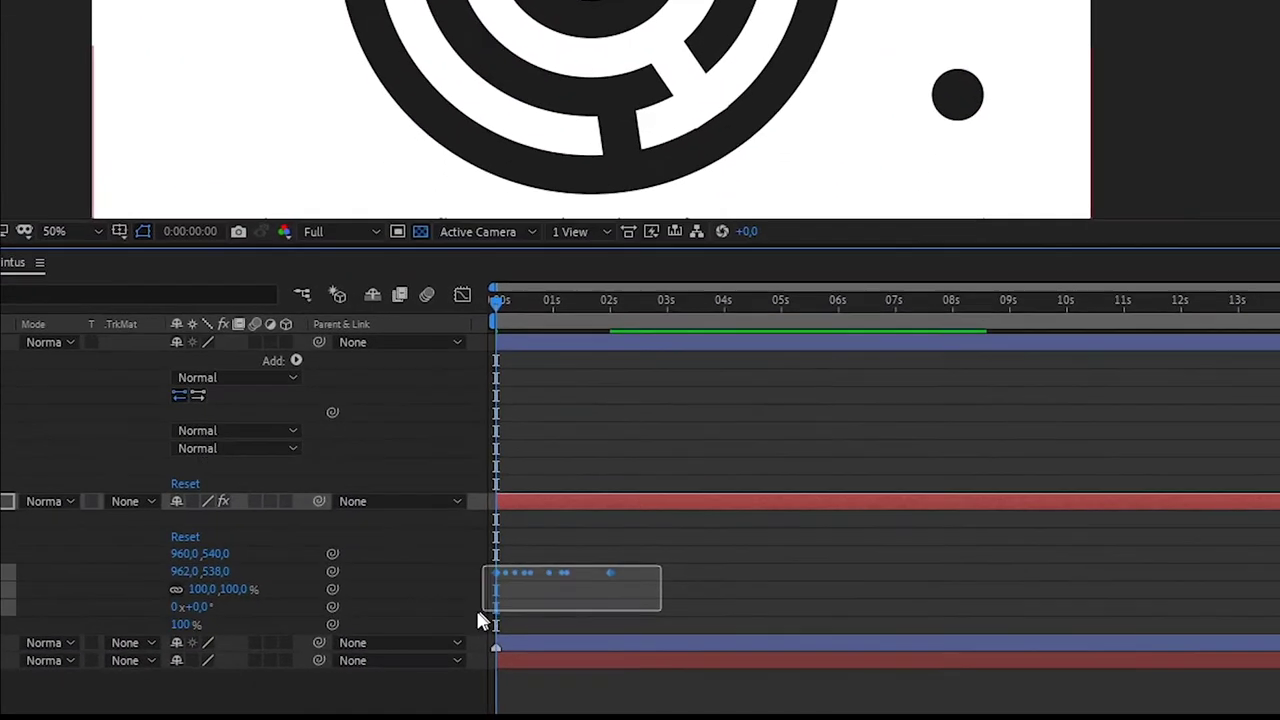
Time-reverse the Position keyframes and stretch the last one to 0:00:07:24.
right_click(630, 621)
mouse_move(672, 565)
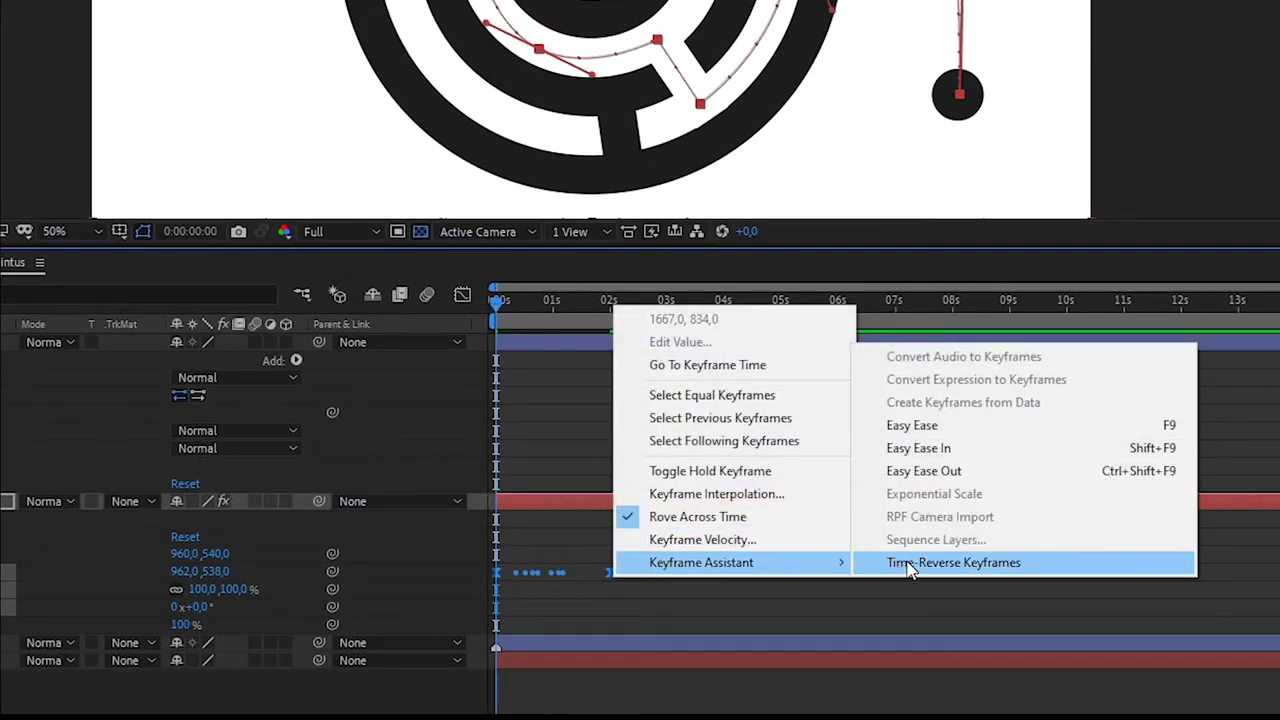
click(900, 566)
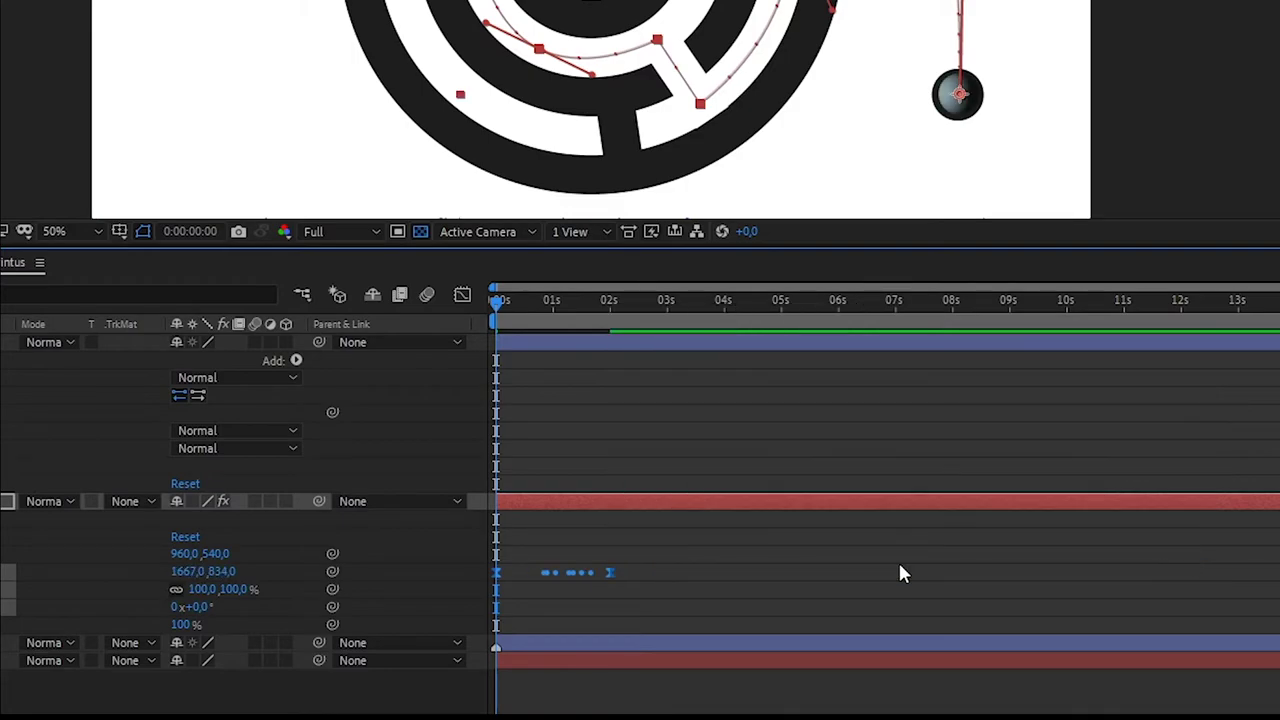
key(space)
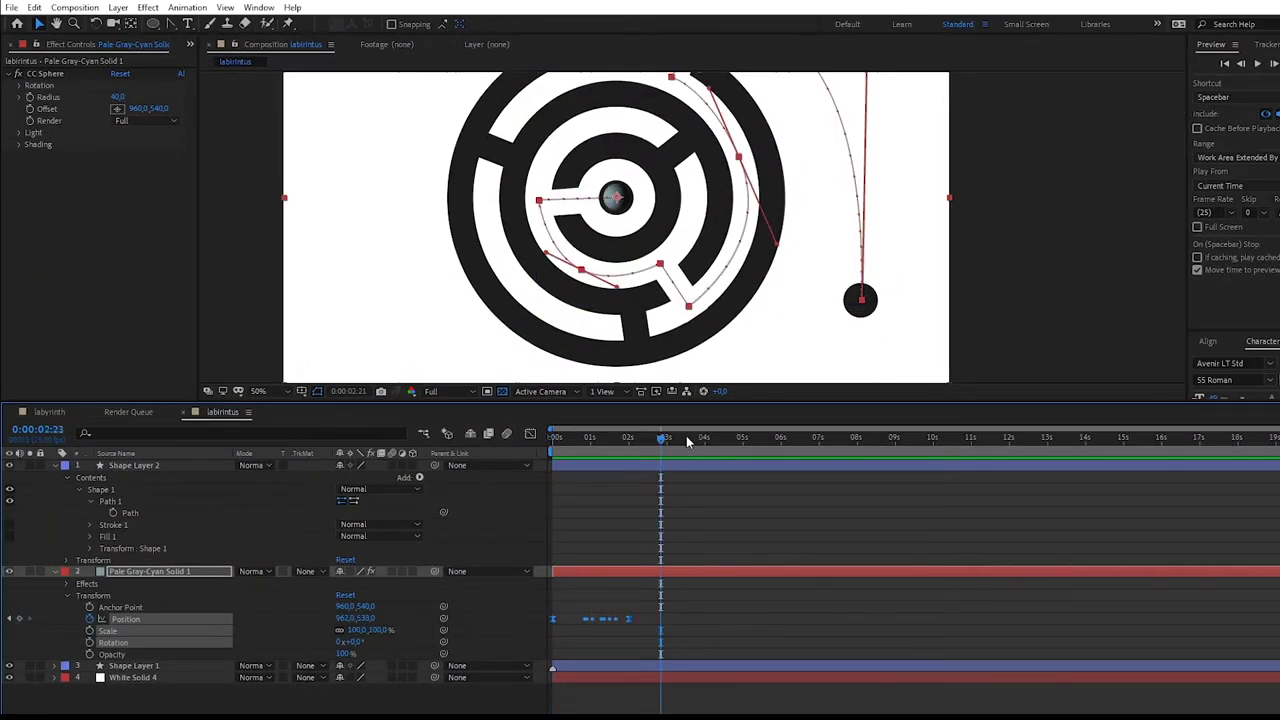
mouse_move(663, 438)
mouse_down()
mouse_move(931, 443)
mouse_move(856, 439)
mouse_up()
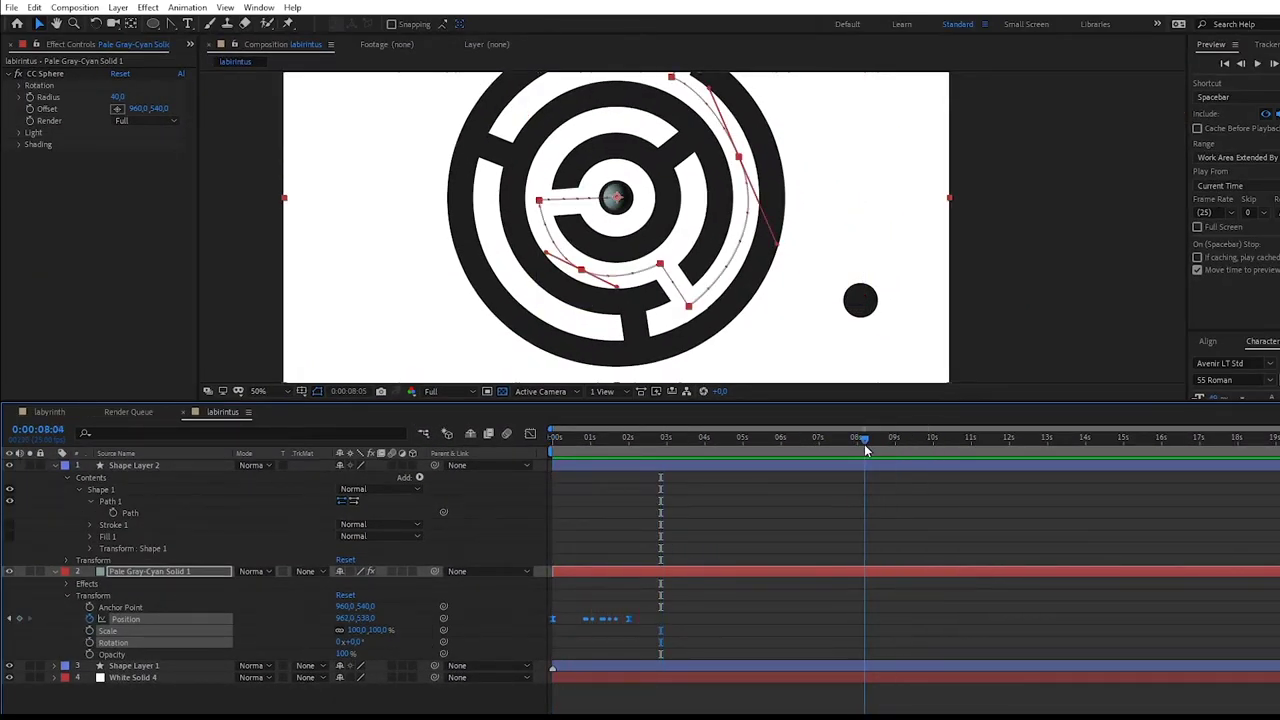
drag(628, 619, 853, 628)
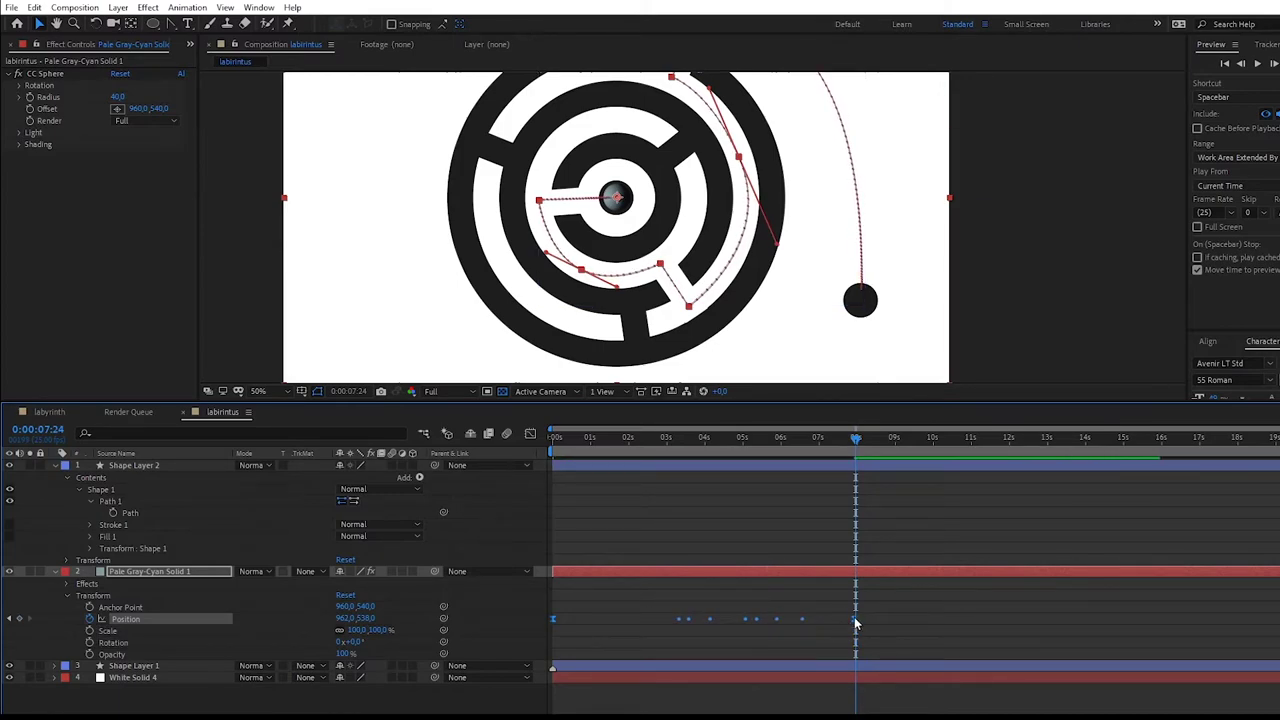
Make the middle Position keyframes rove across time and lengthen the last keyframe's ease.
right_click(555, 622)
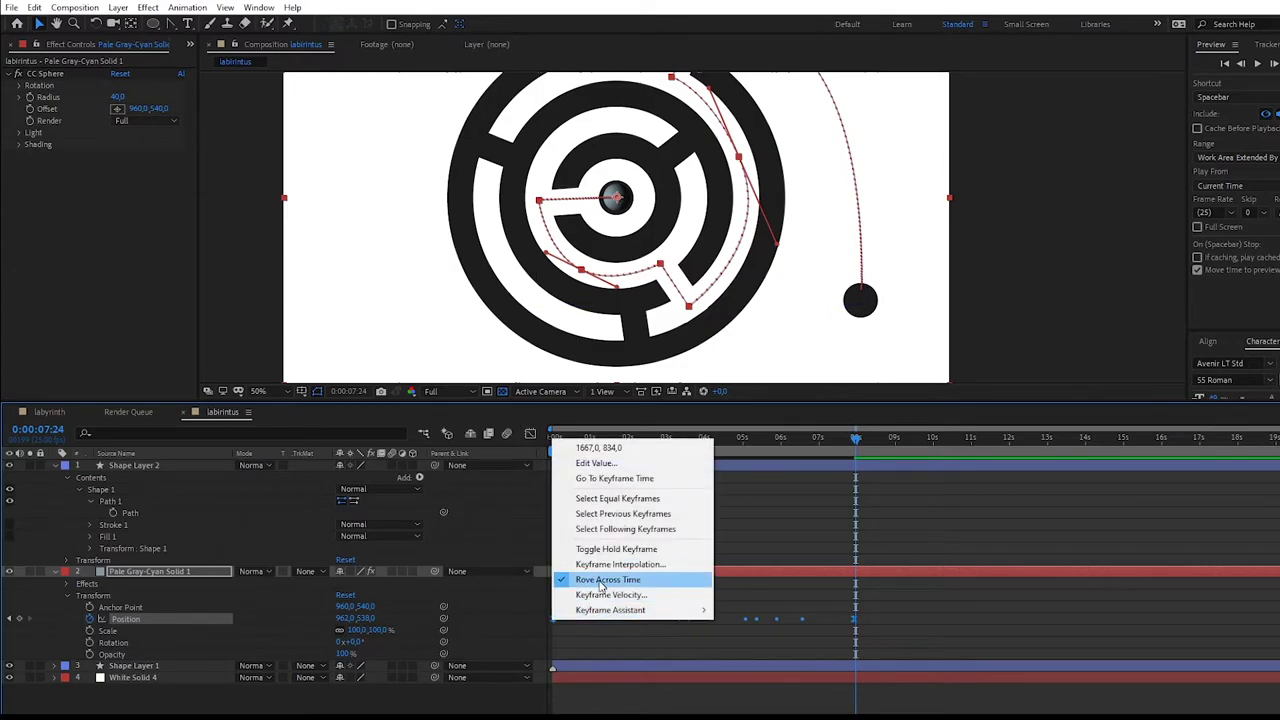
click(567, 582)
key(shift+F3)
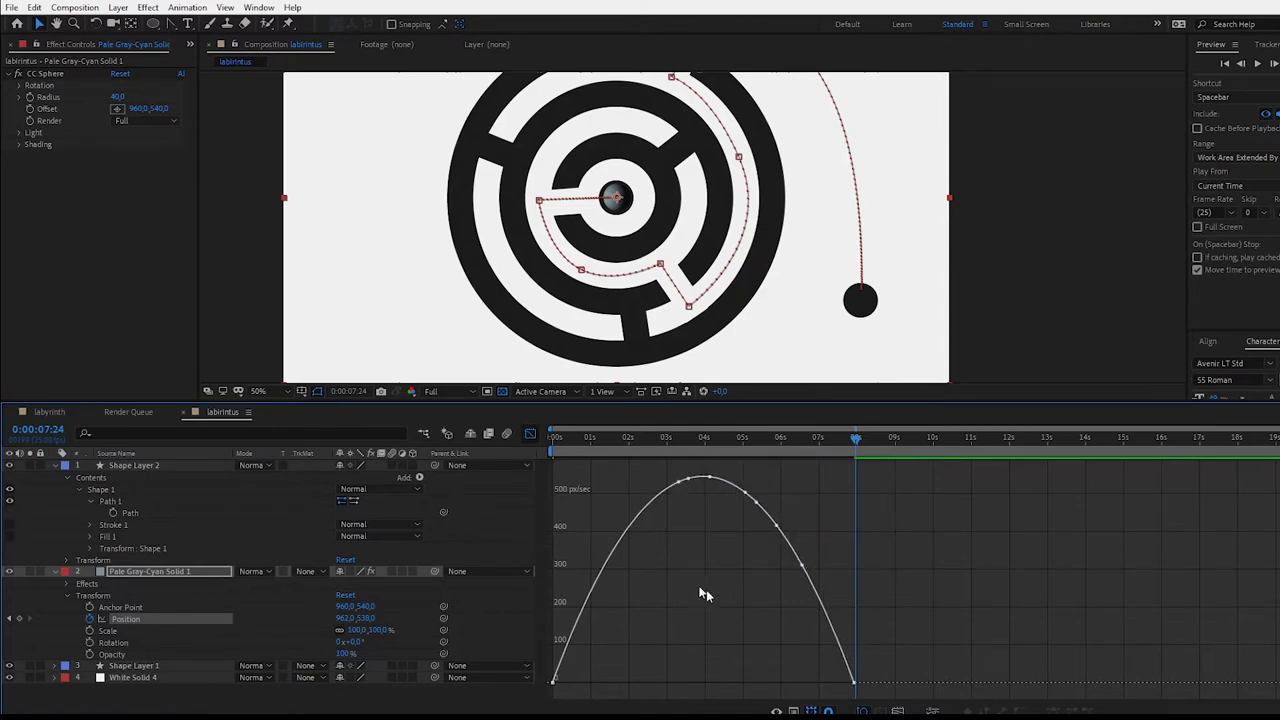
click(853, 683)
drag(805, 687, 822, 683)
Apply Easy Ease to all Position keyframes and ease the final one so the ball ends at rest.
click(131, 619)
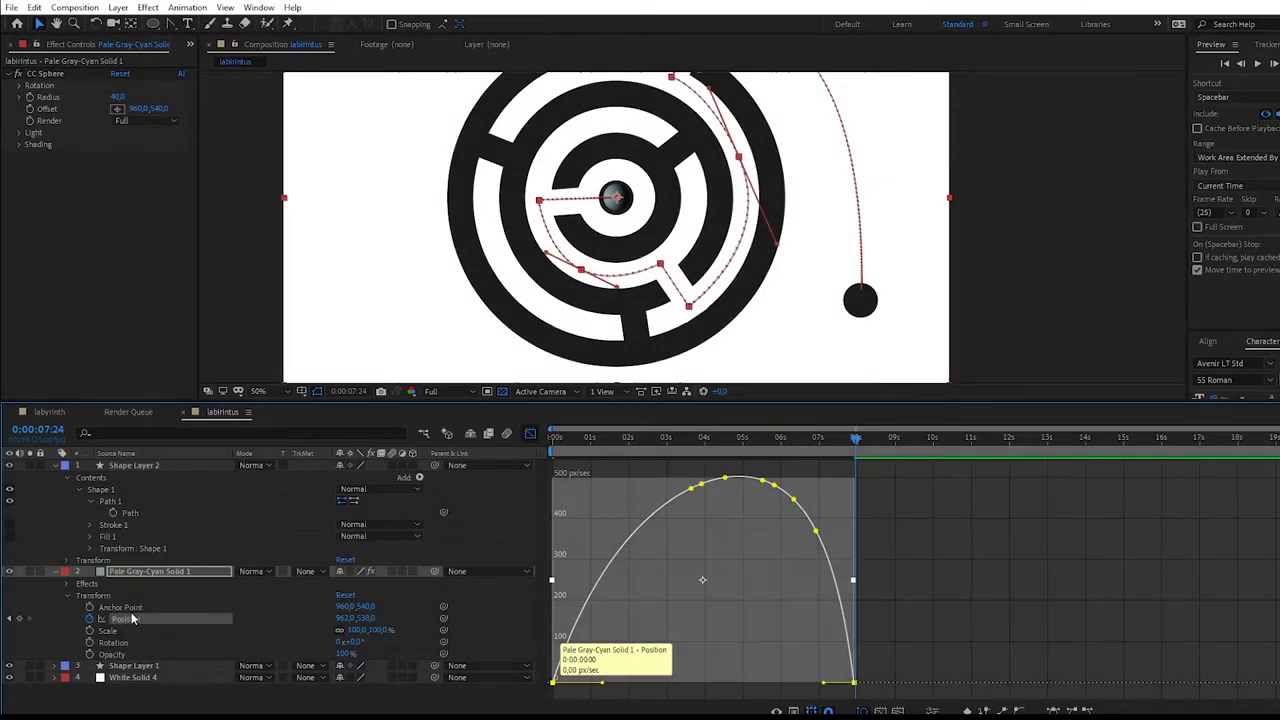
right_click(556, 684)
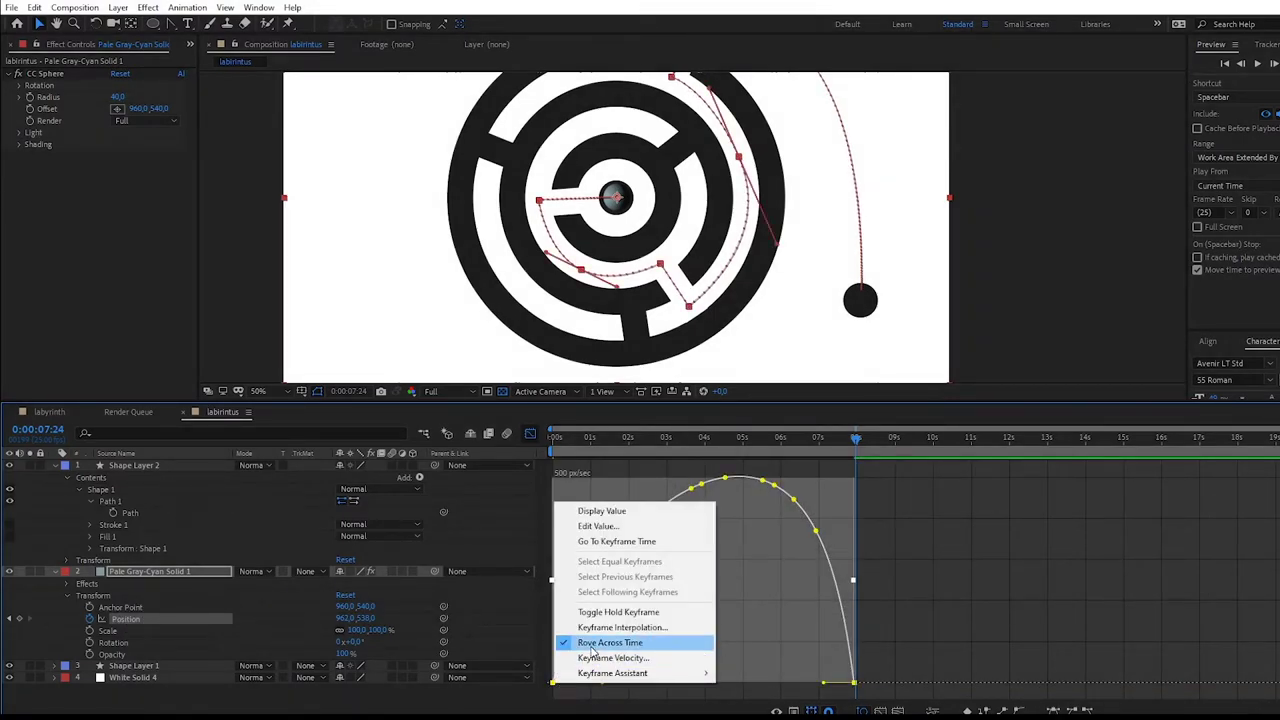
click(766, 630)
drag(852, 683, 857, 471)
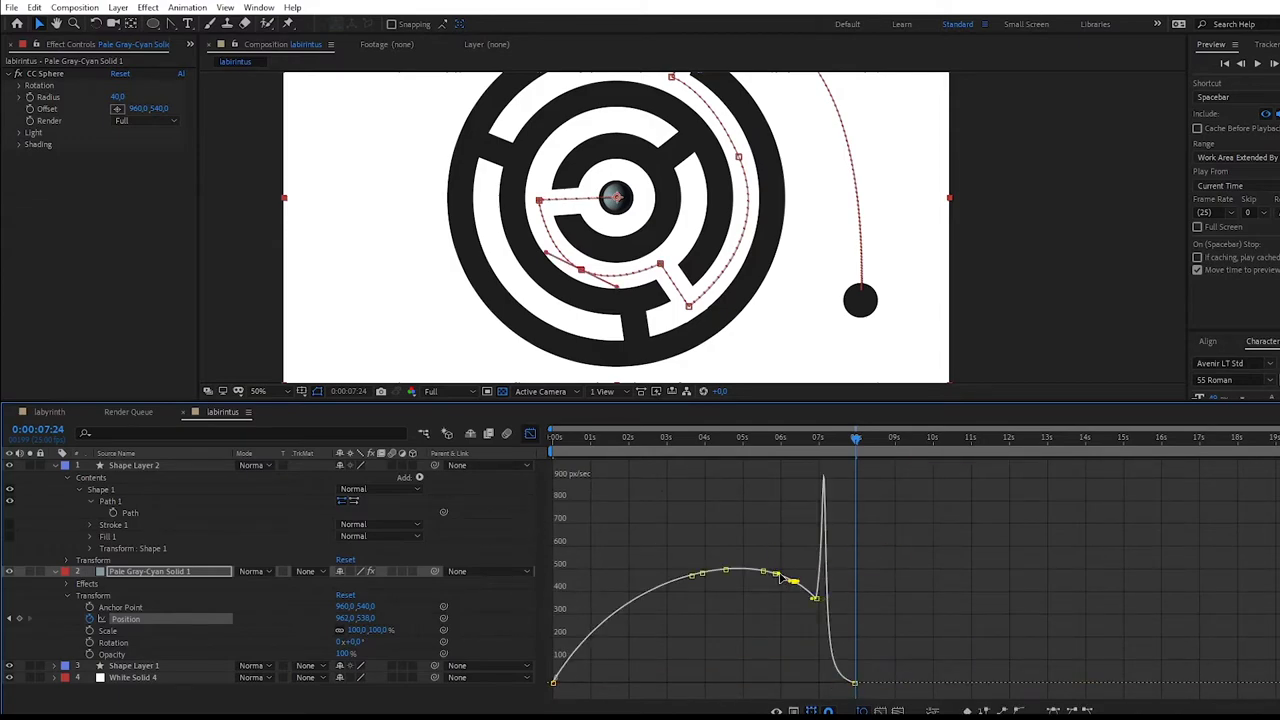
Flatten the speed spike near 5 seconds into one arch and re-rove the middle keyframes.
click(744, 571)
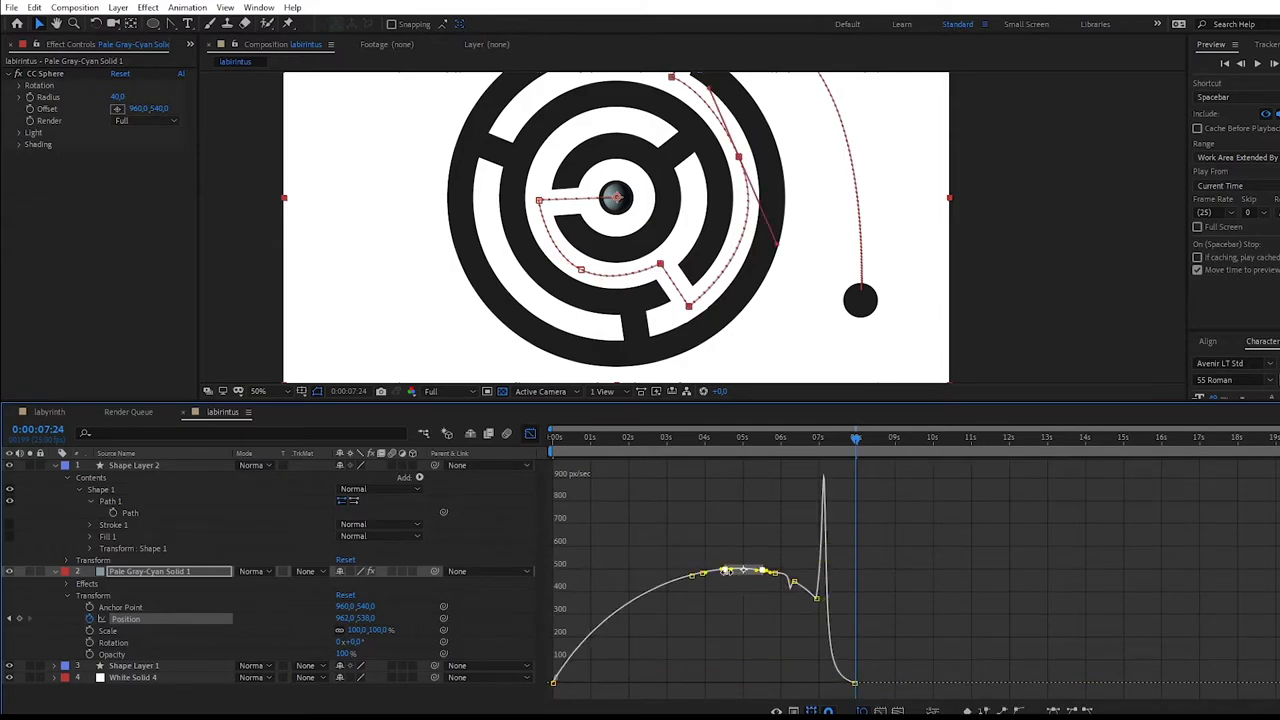
drag(705, 576, 697, 581)
click(126, 622)
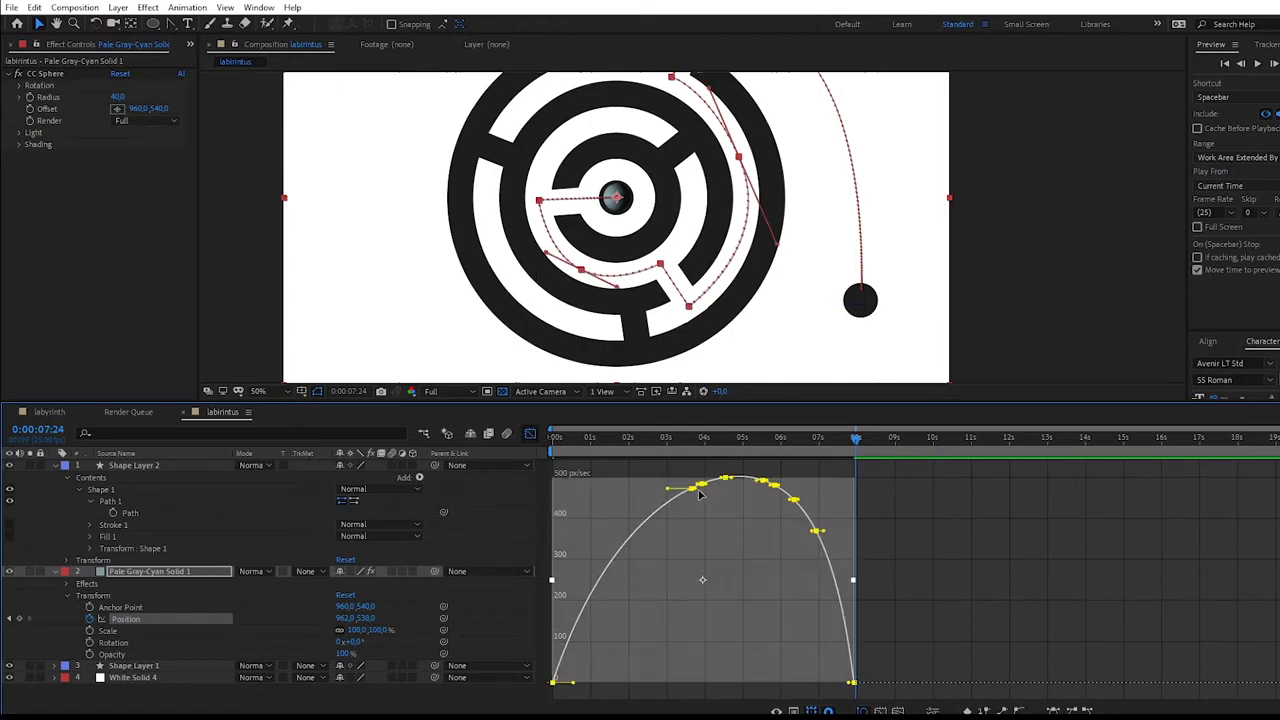
right_click(700, 490)
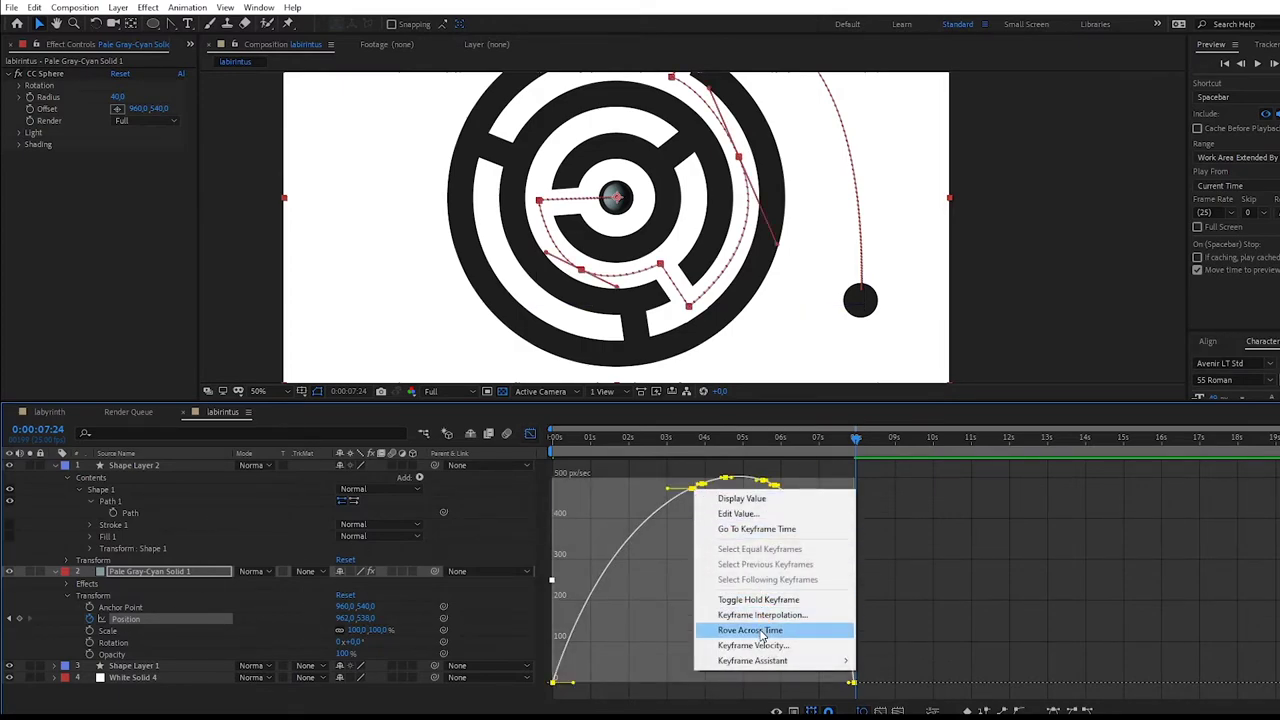
click(763, 632)
key(shift+F3)
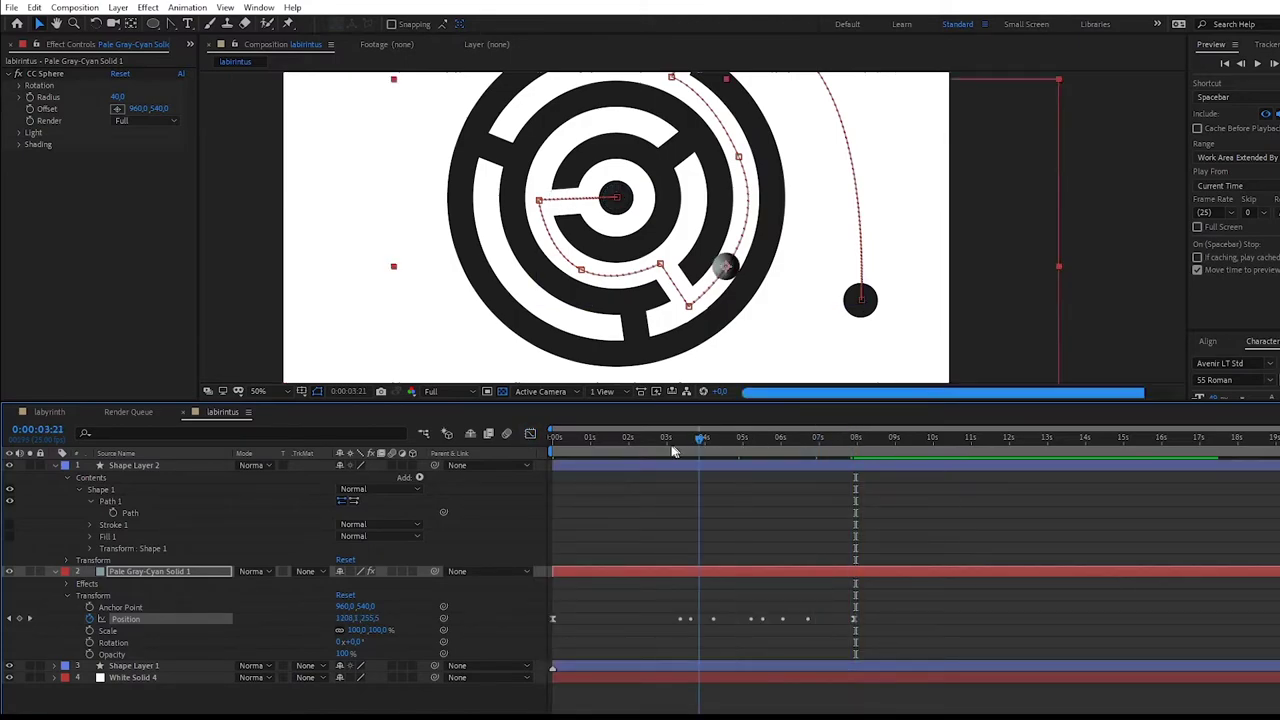
key(Home)
After a preview, keyframe the ball's Scale at 10:00 and add a 100% Scale keyframe at 9:08.
key(space)
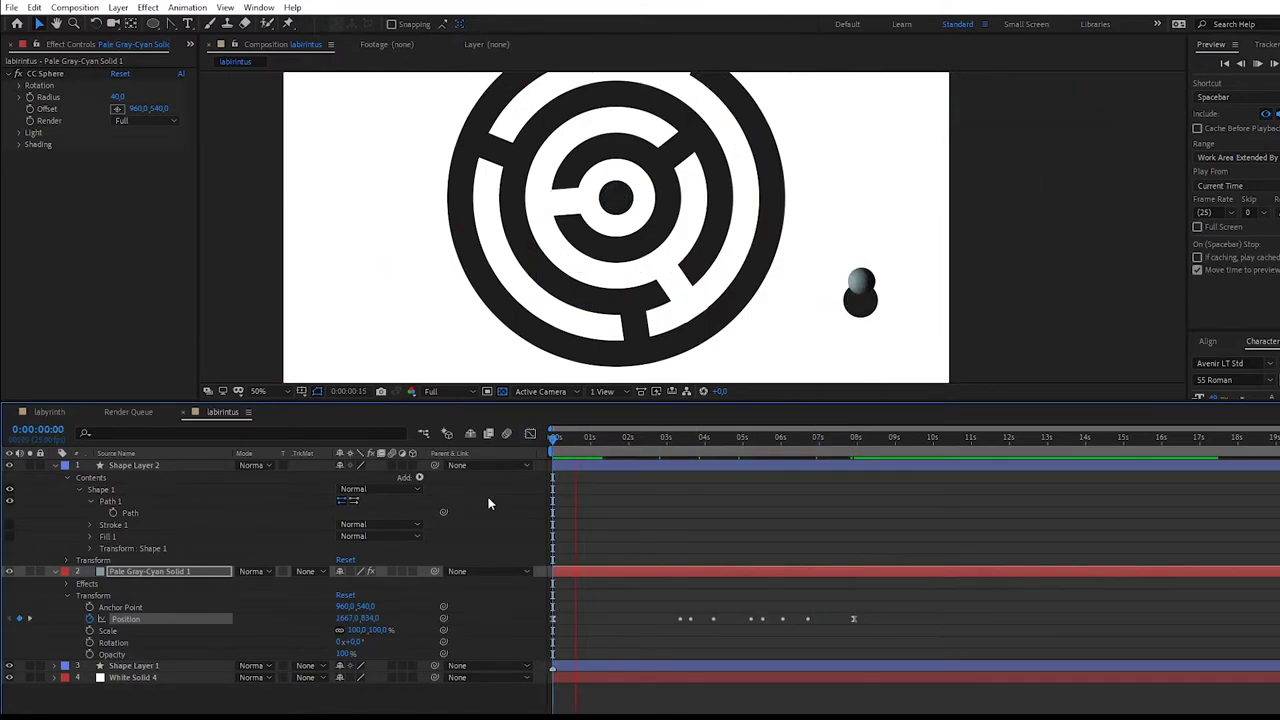
scroll(700, 293, down, 1)
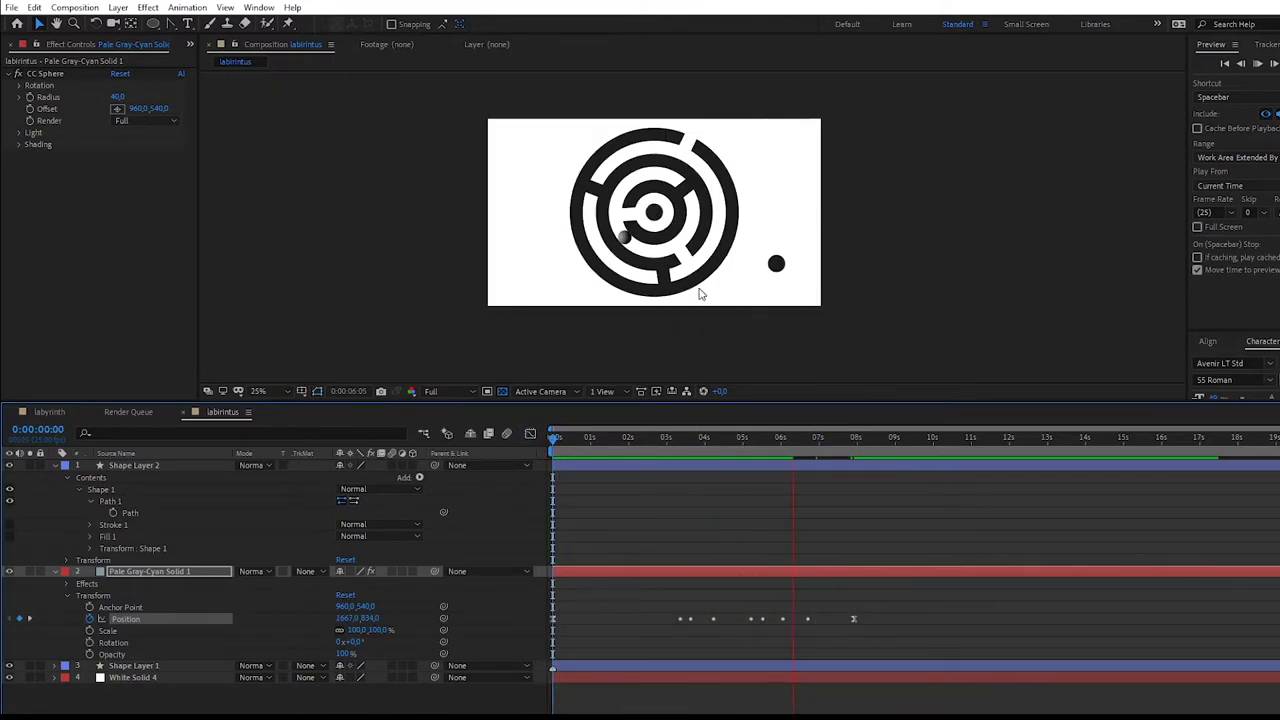
key(space)
click(932, 440)
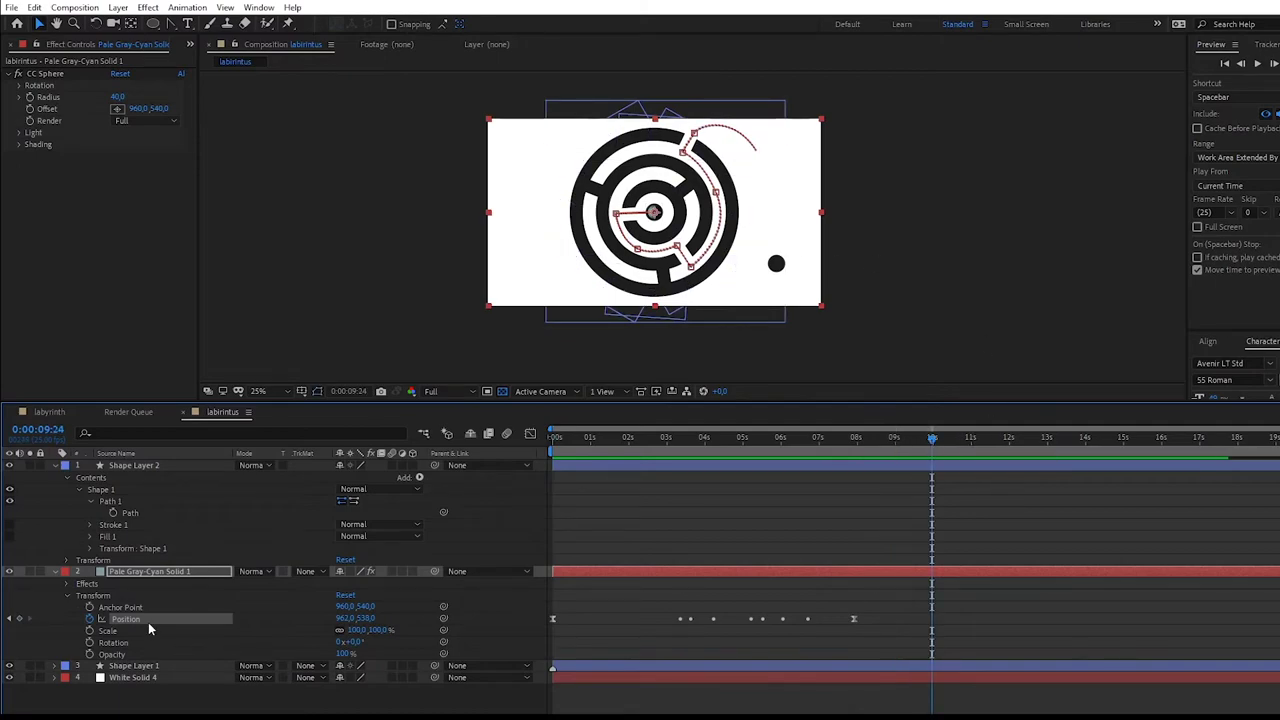
key(Page_Down)
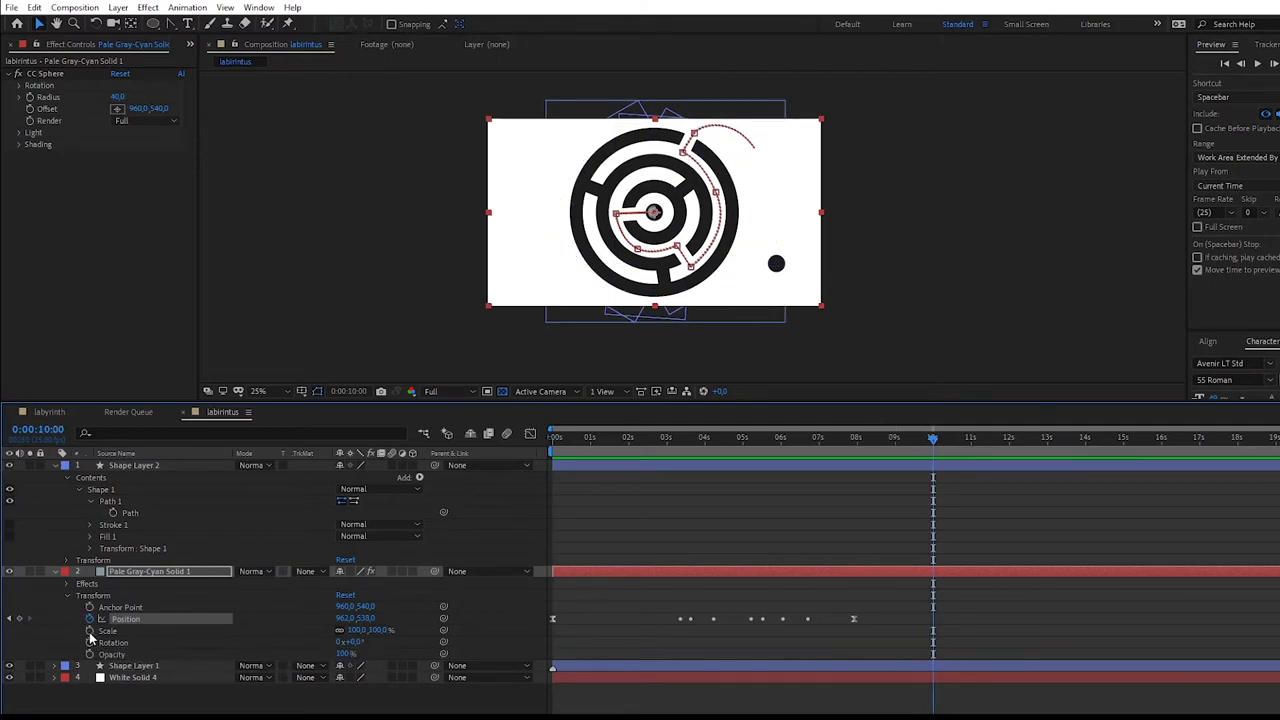
click(90, 631)
drag(930, 438, 907, 438)
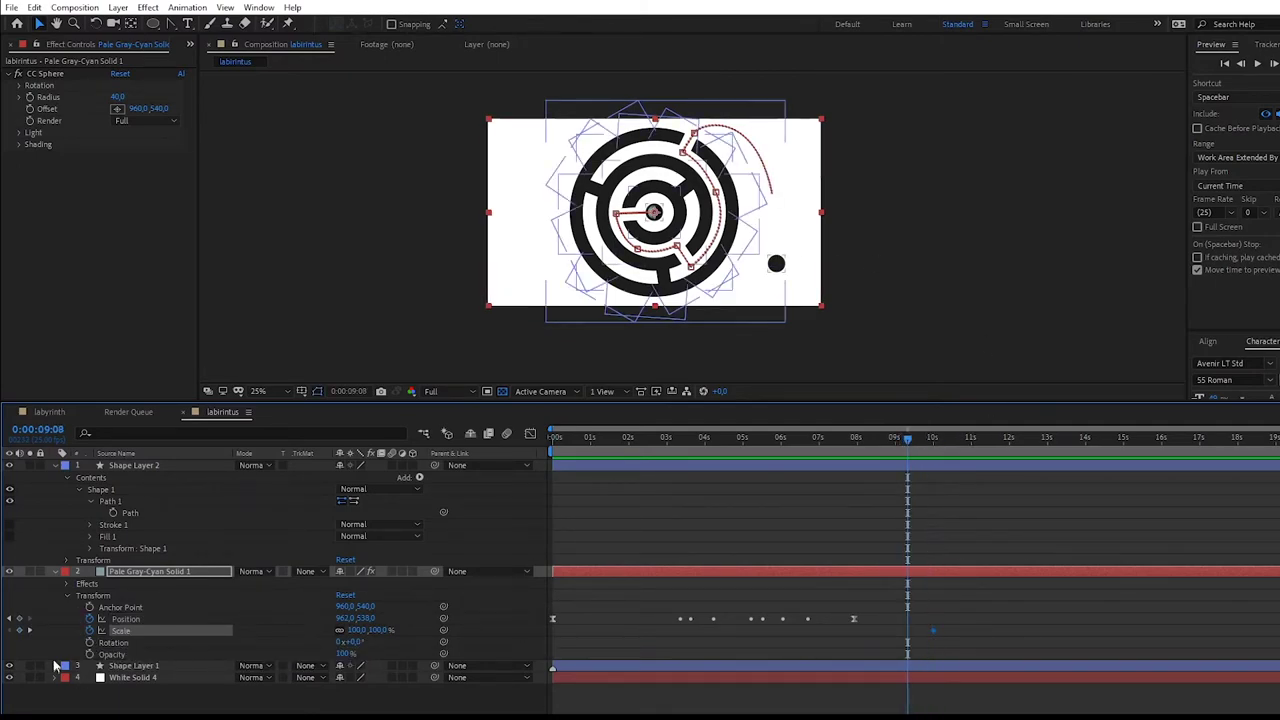
drag(370, 630, 392, 630)
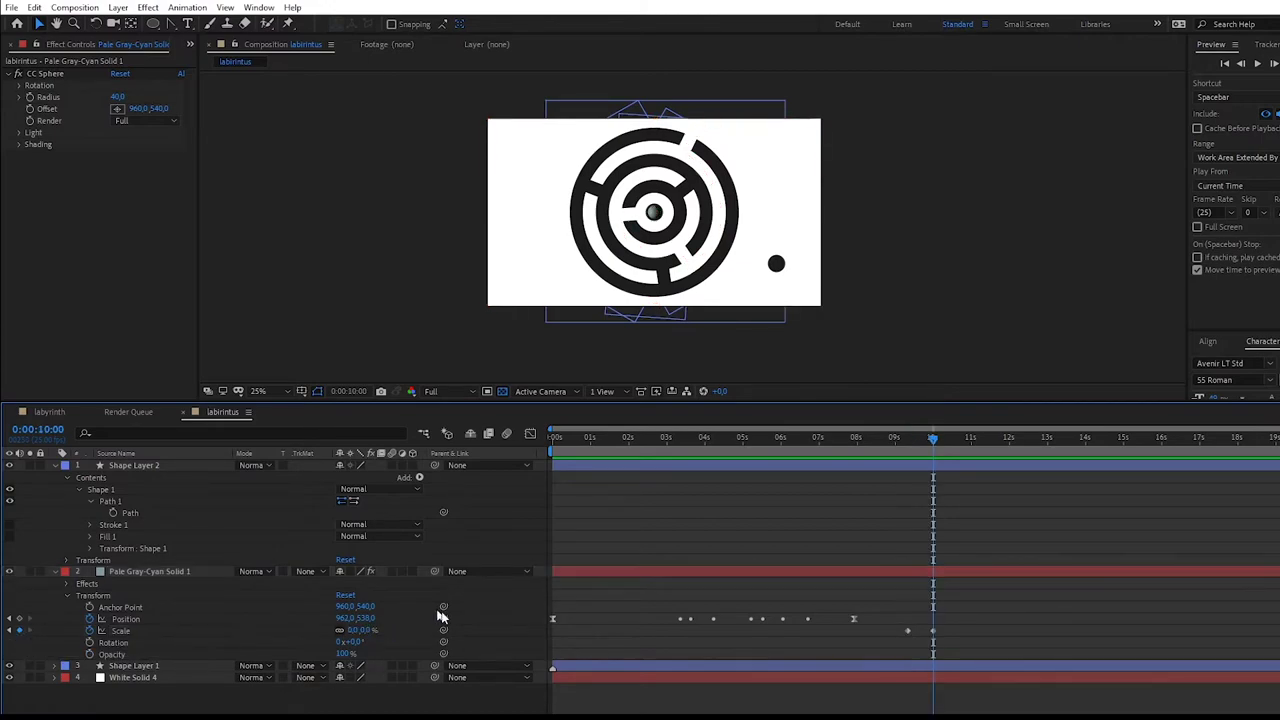
Shift the Position keyframes later so the ball's travel finishes at 9:08.
key(k)
drag(936, 449, 886, 440)
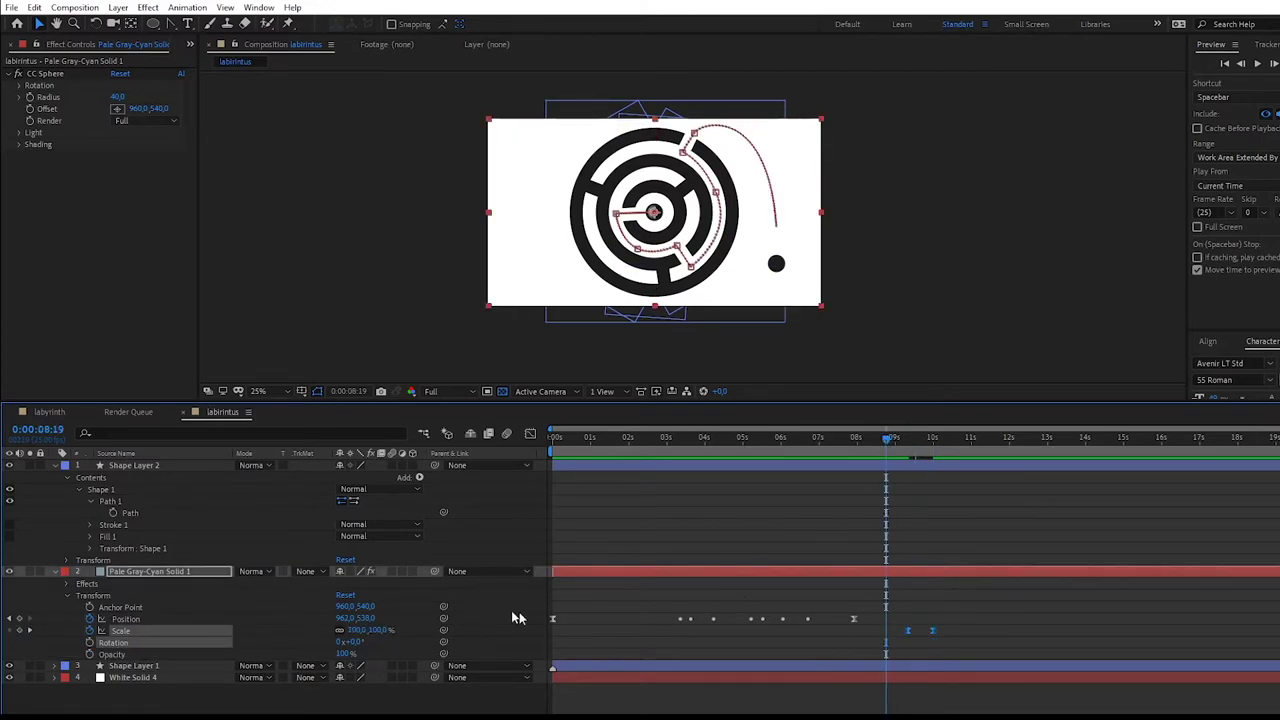
drag(857, 621, 906, 621)
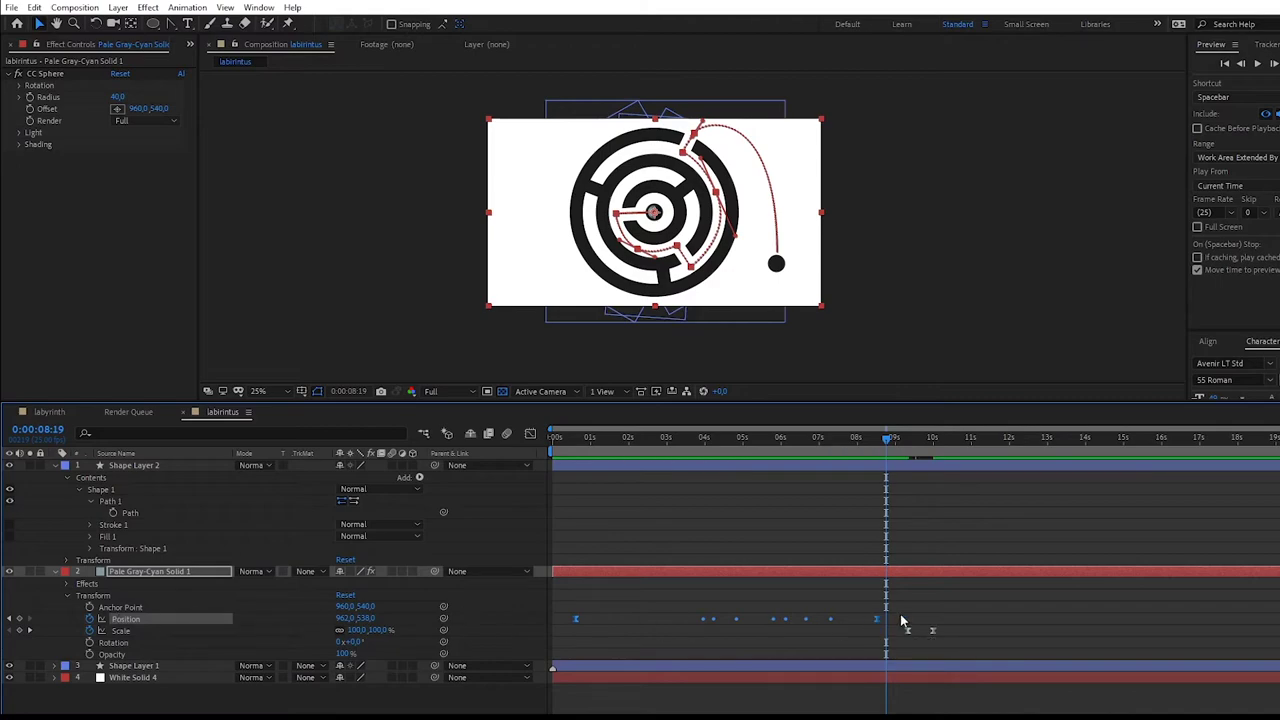
Add a 100% Scale keyframe at 1:10 and shift the new Scale keyframes earlier.
key(k)
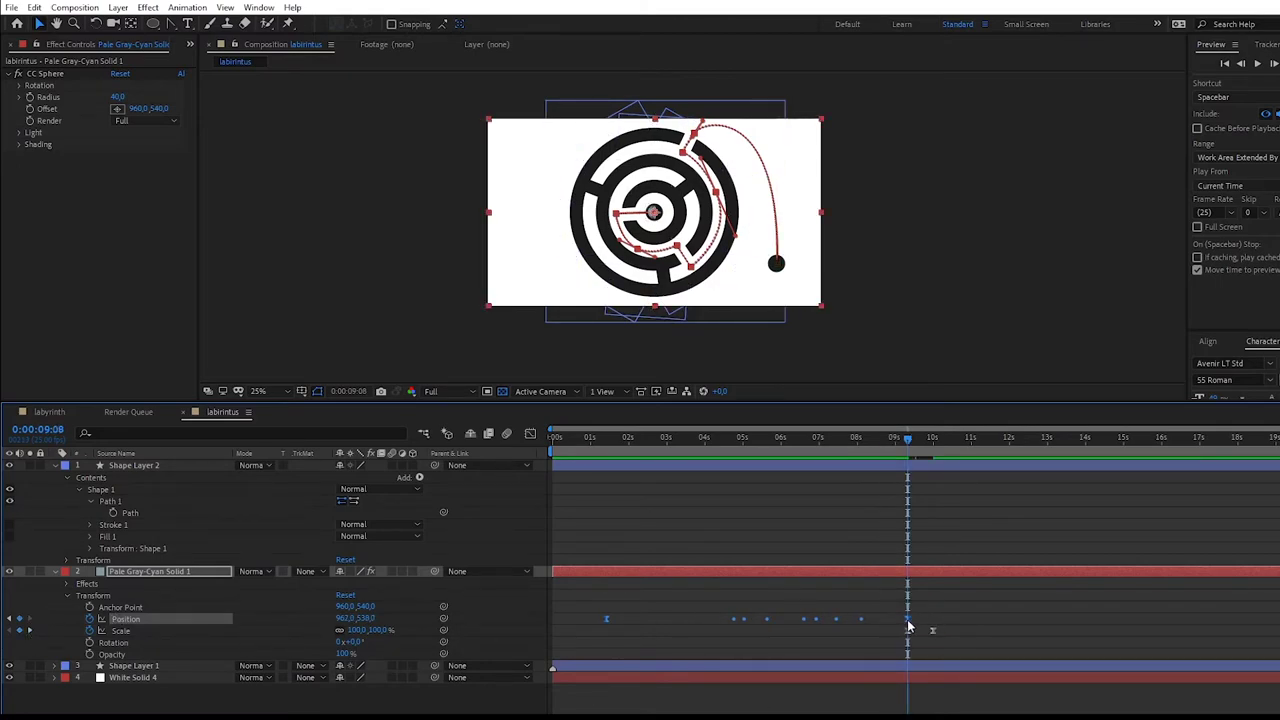
click(606, 437)
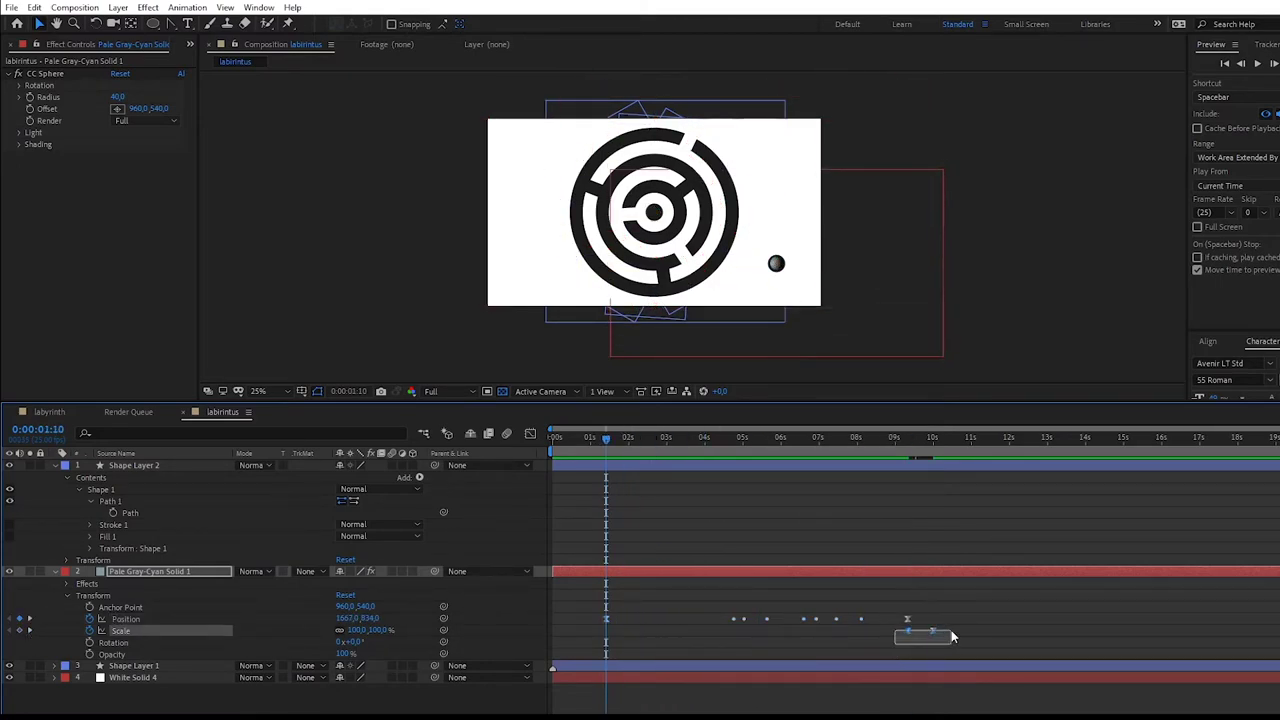
drag(631, 630, 606, 635)
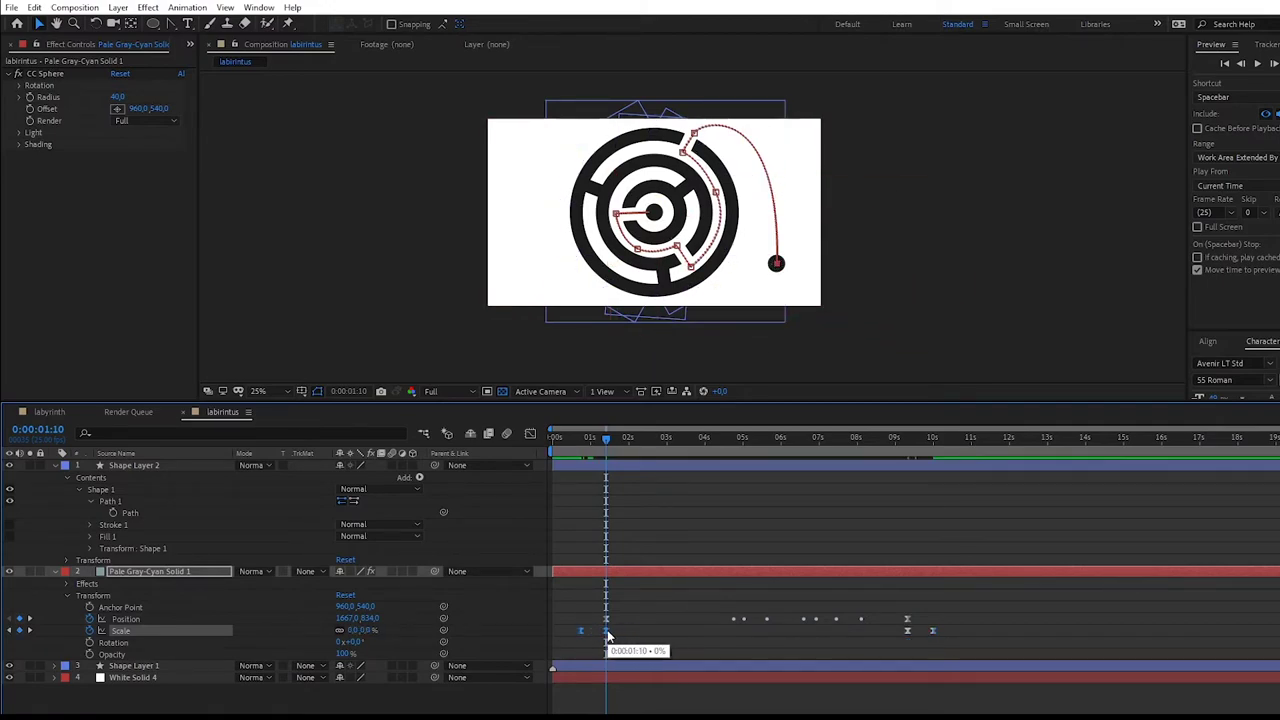
right_click(606, 635)
click(860, 691)
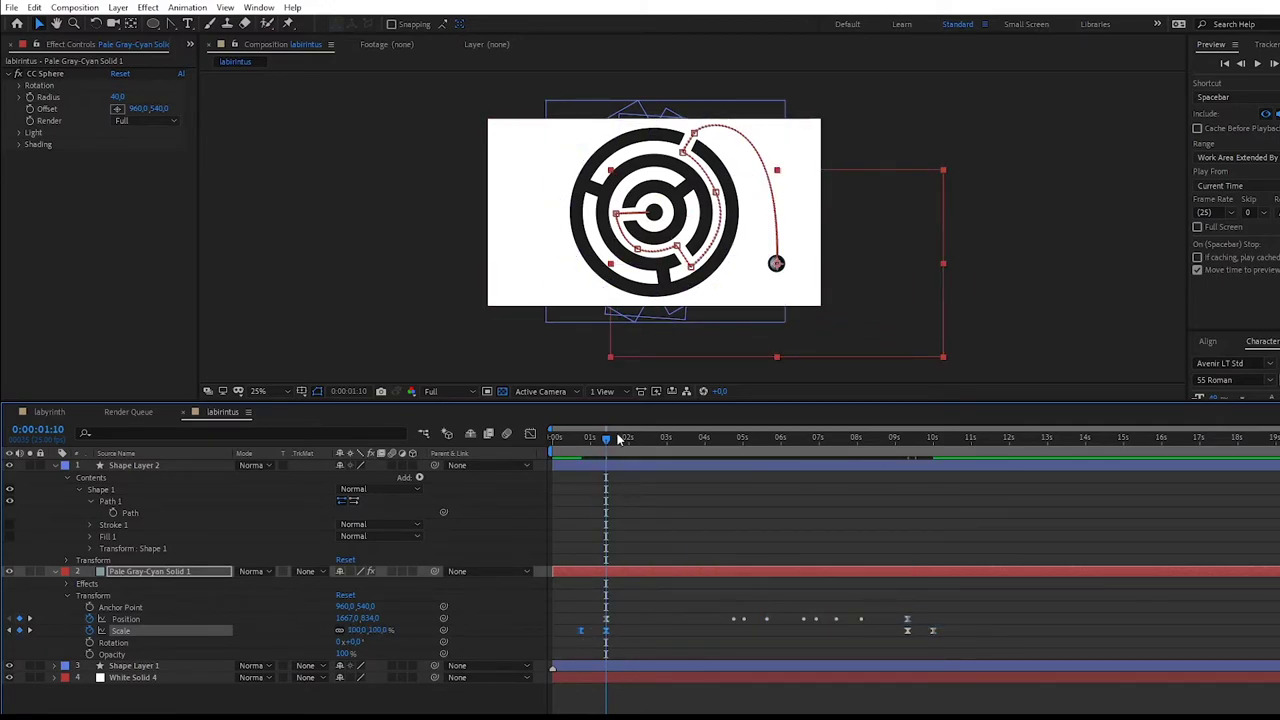
drag(620, 440, 580, 440)
Turn the first and last Position keyframes into hold keyframes.
click(197, 619)
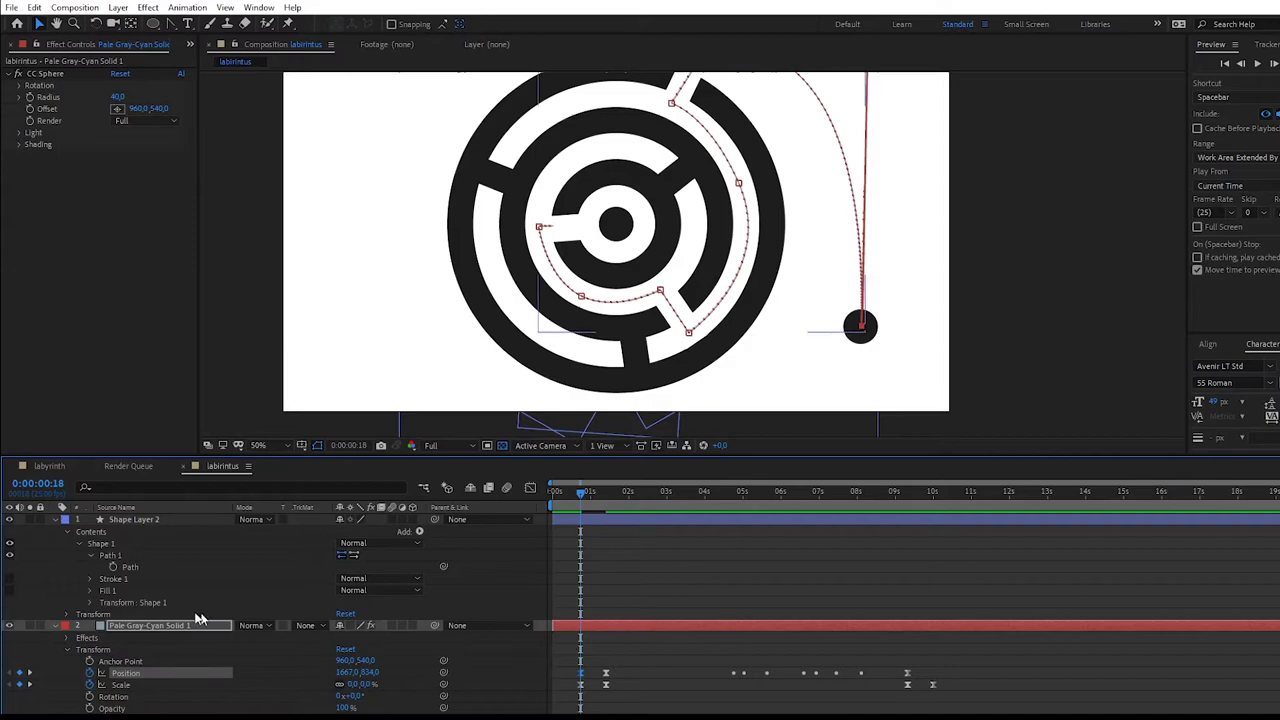
right_click(577, 675)
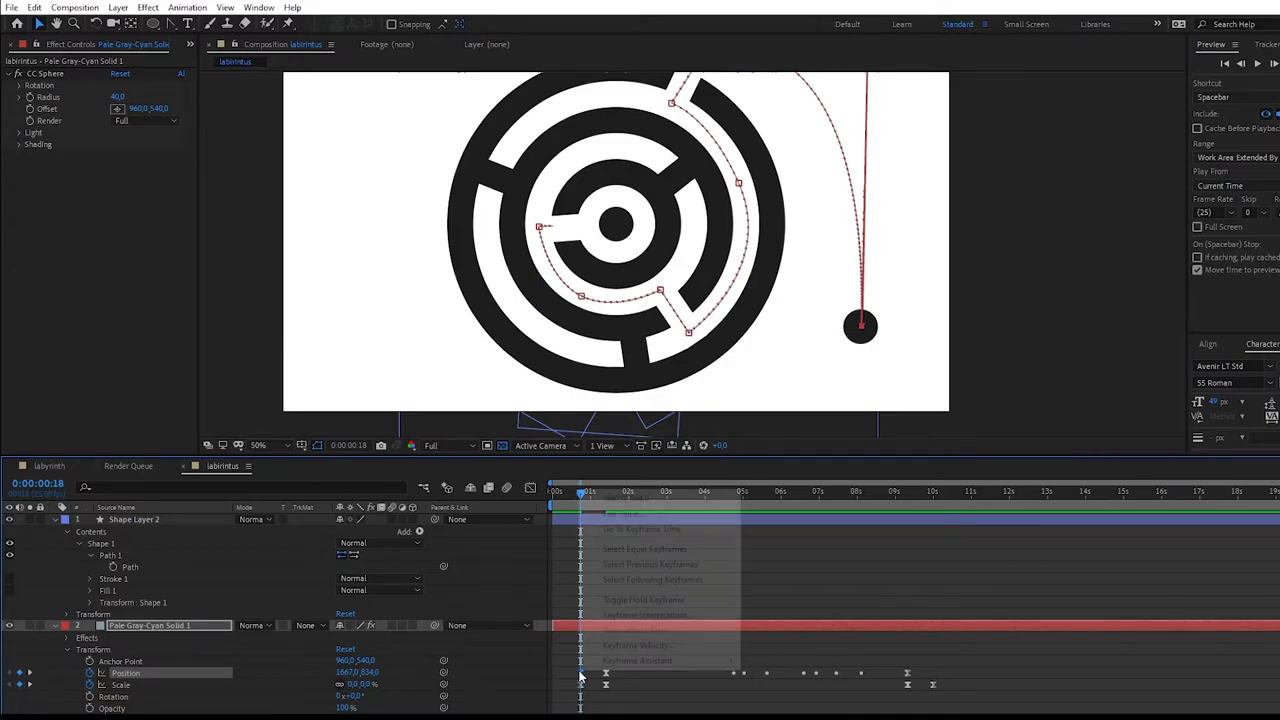
click(640, 601)
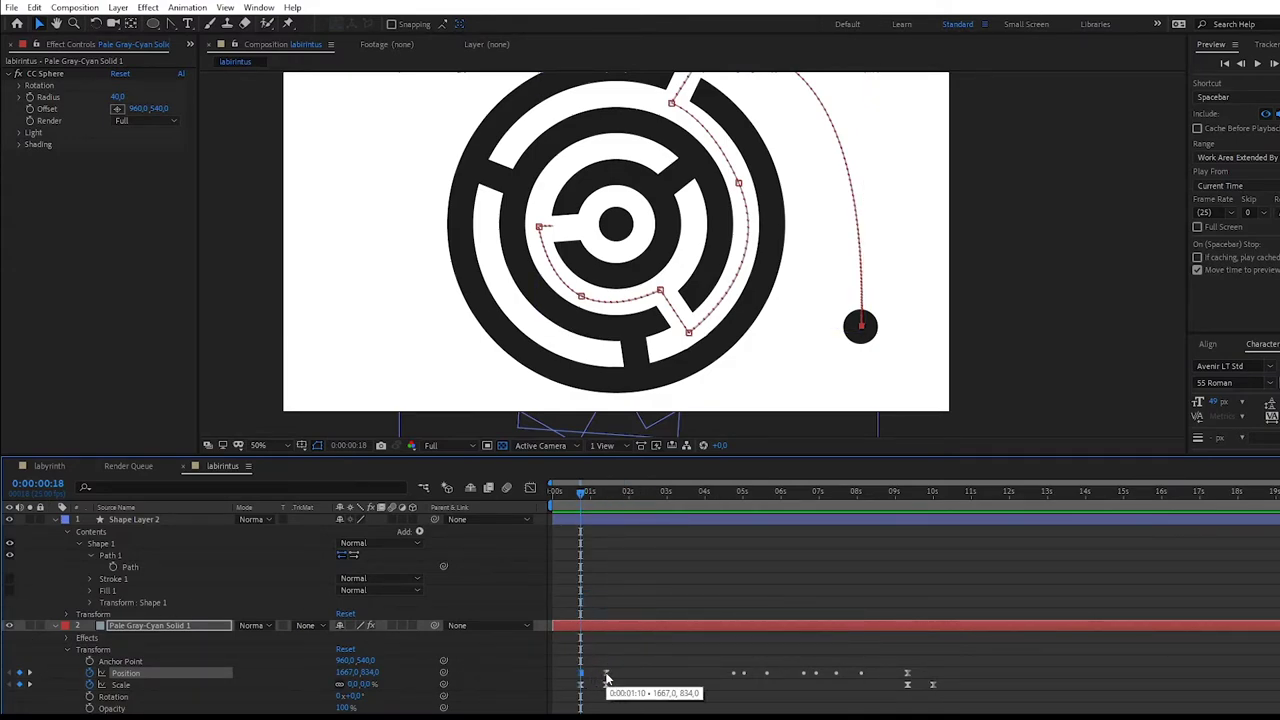
drag(582, 680, 937, 570)
click(30, 684)
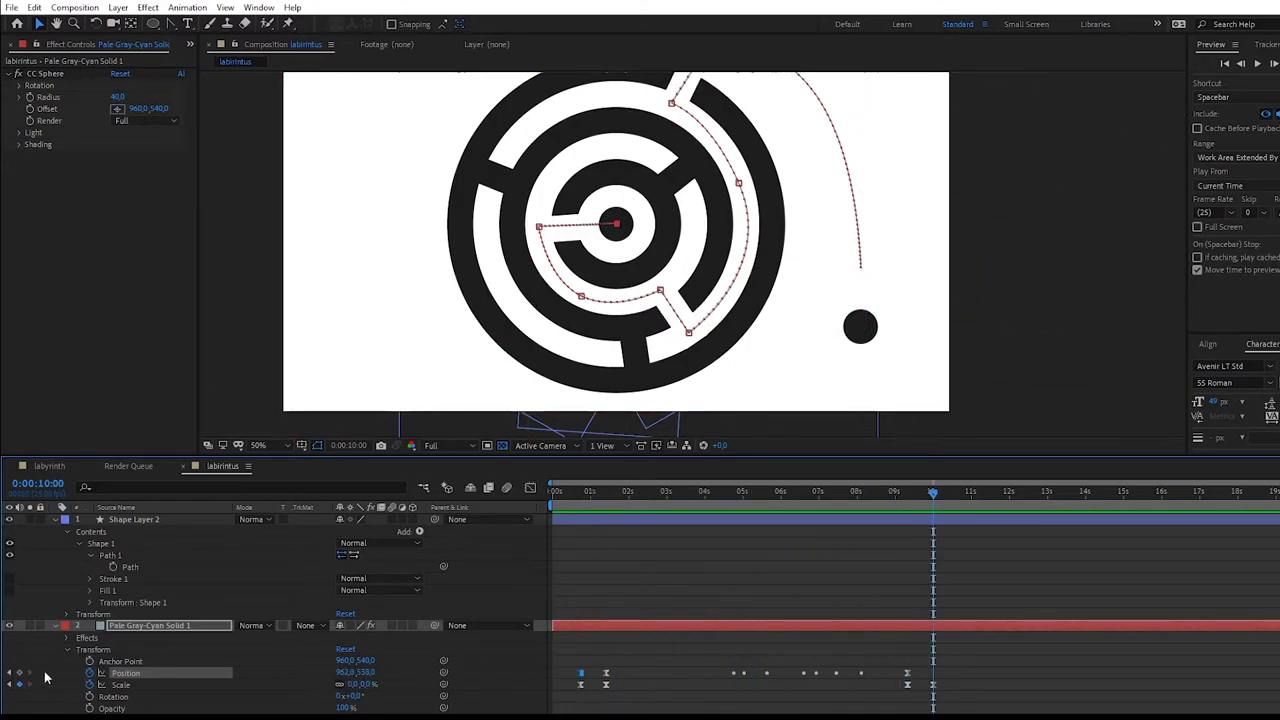
right_click(909, 679)
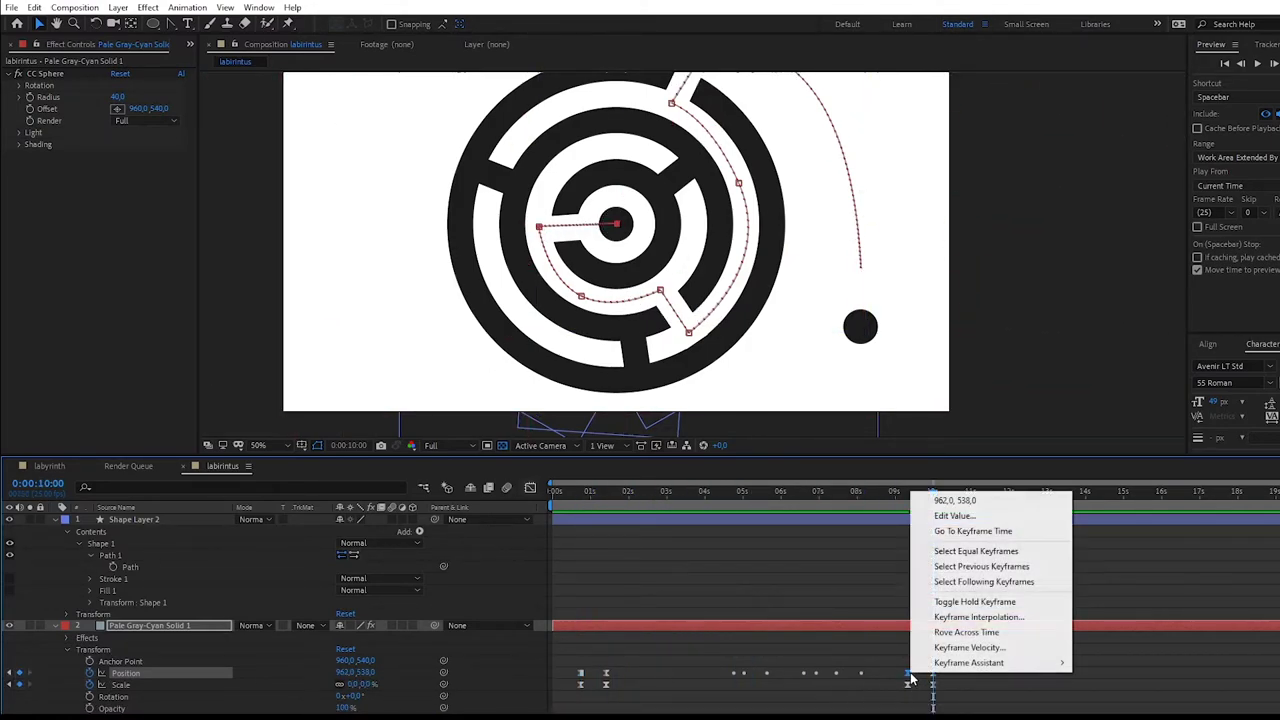
click(938, 606)
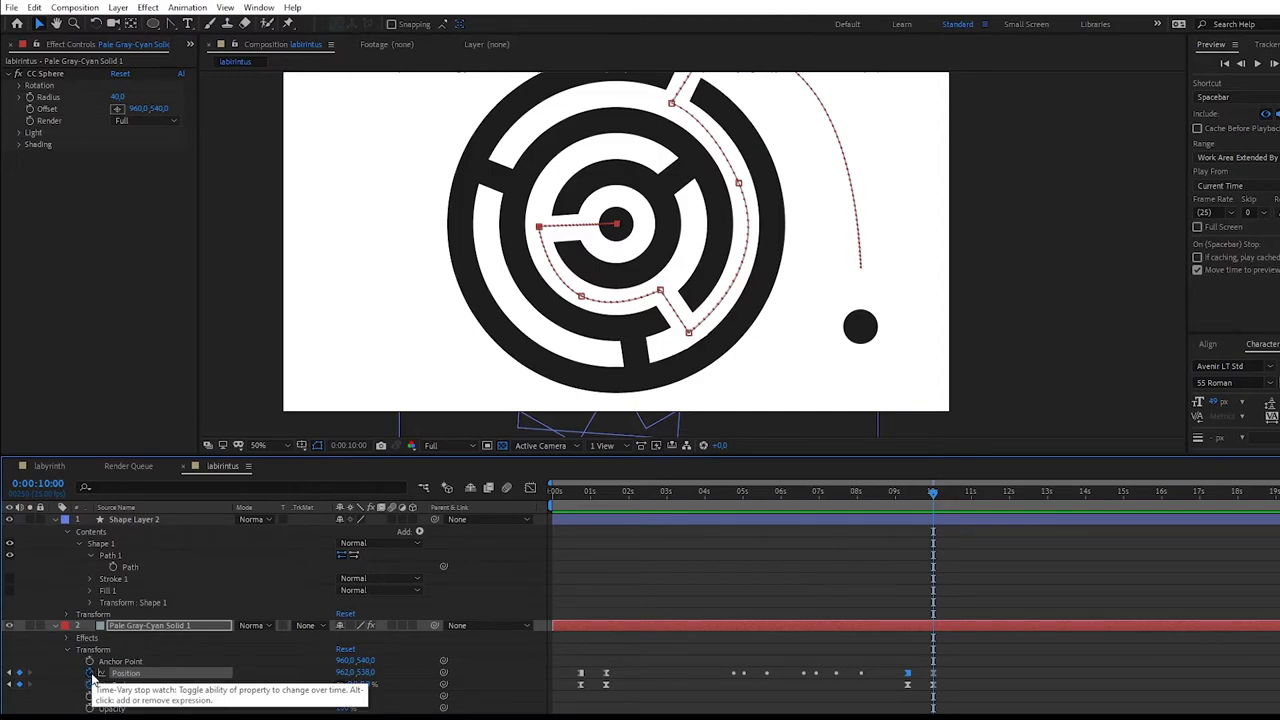
Add loopOut() expressions to the ball's Position and Scale.
click(187, 9)
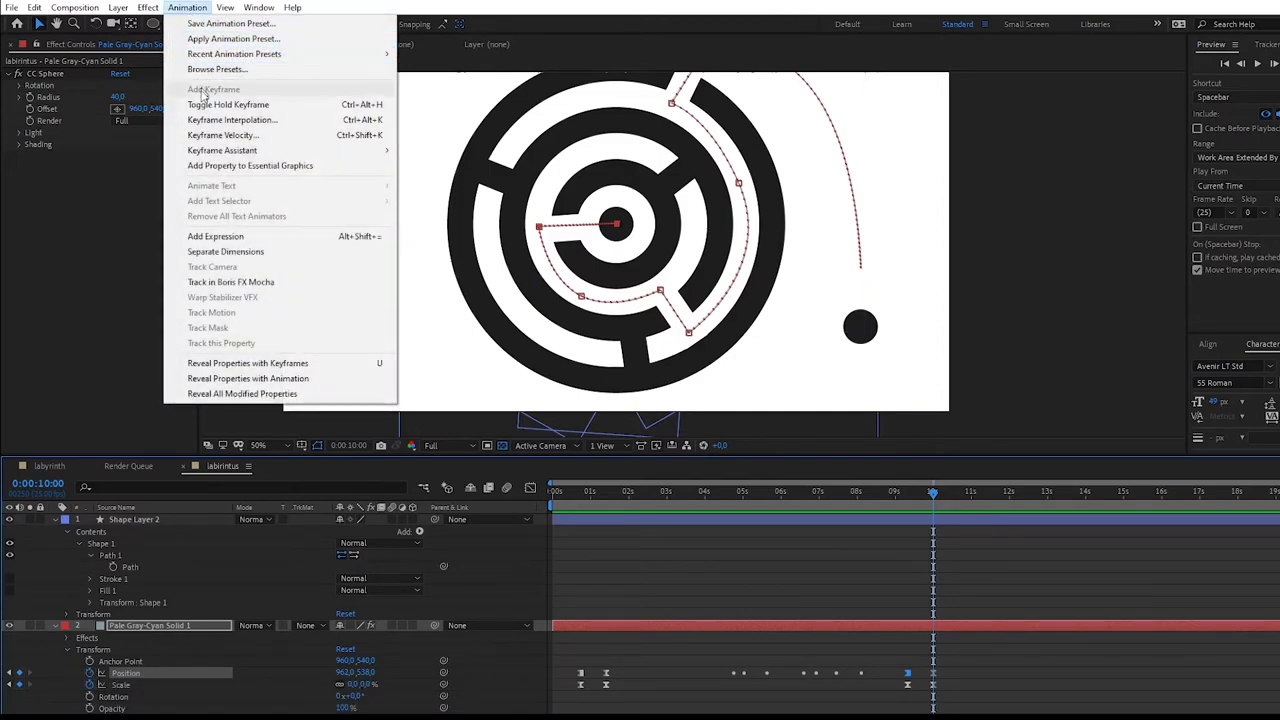
click(206, 237)
text(loopOut())
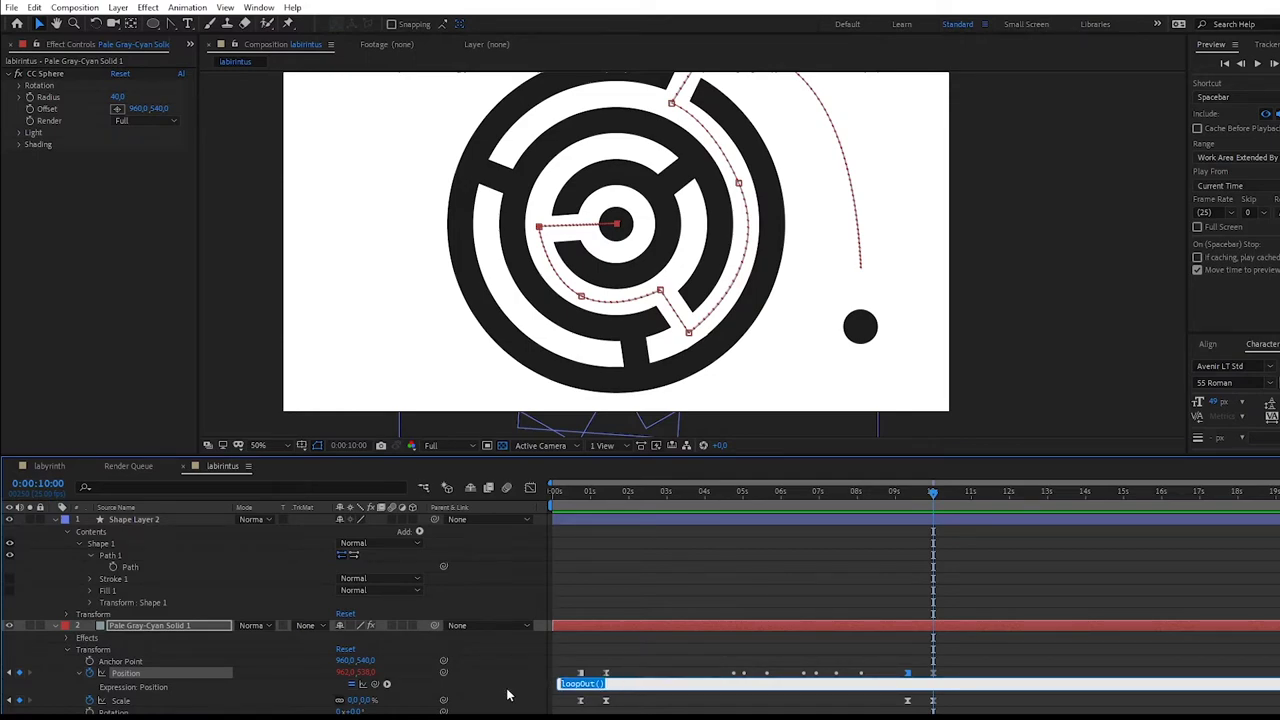
click(677, 587)
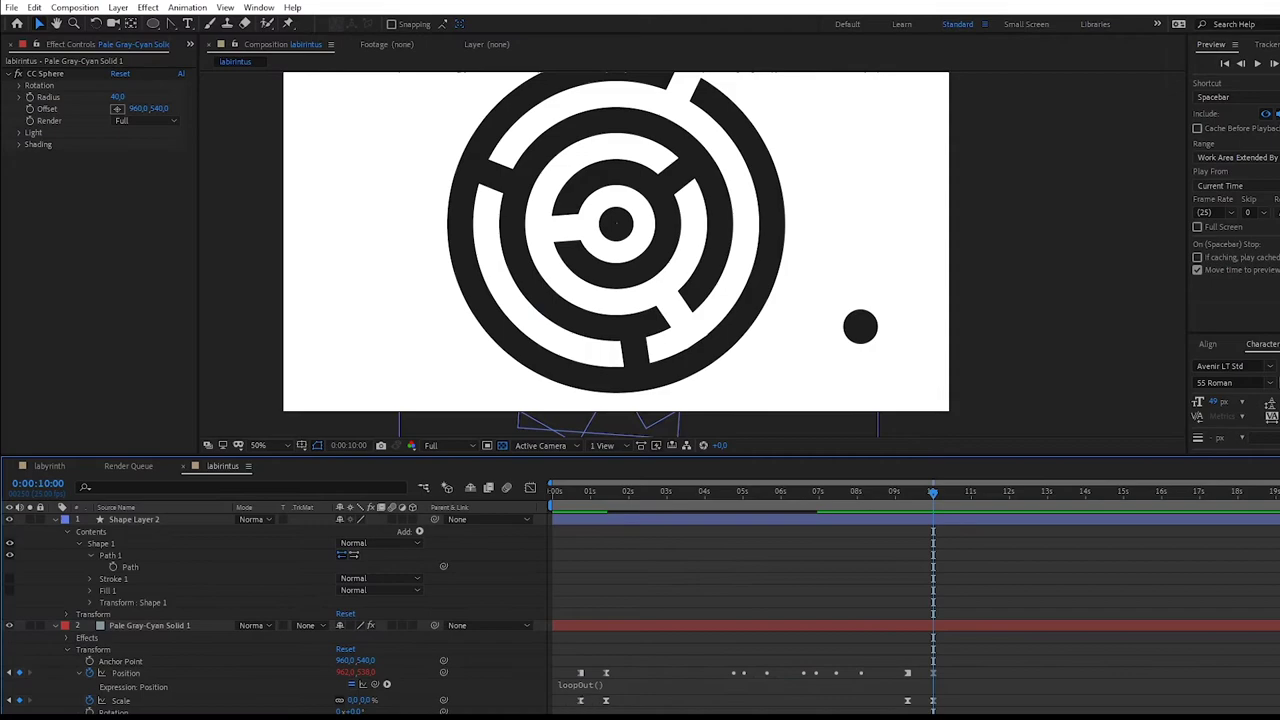
click(117, 703)
alt+click(89, 700)
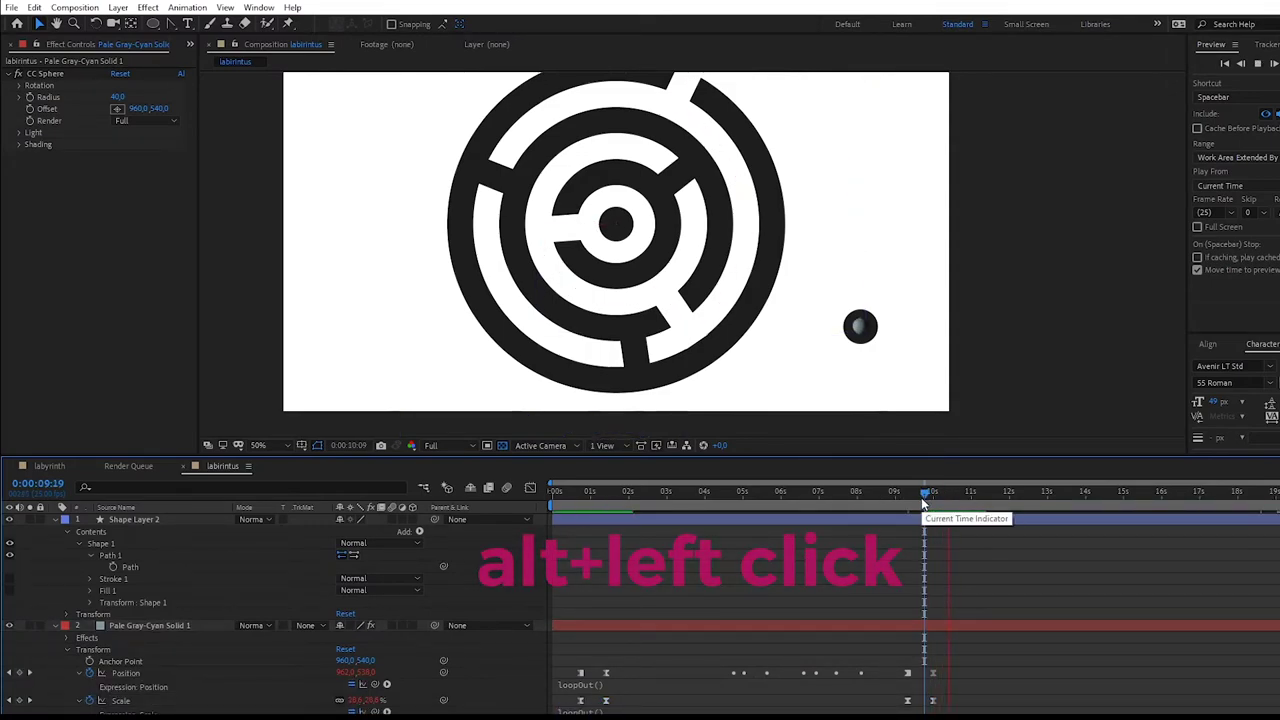
Slide the Position keyframes so movement starts at 0s, then preview the loop.
drag(932, 490, 553, 490)
click(581, 673)
drag(583, 678, 553, 684)
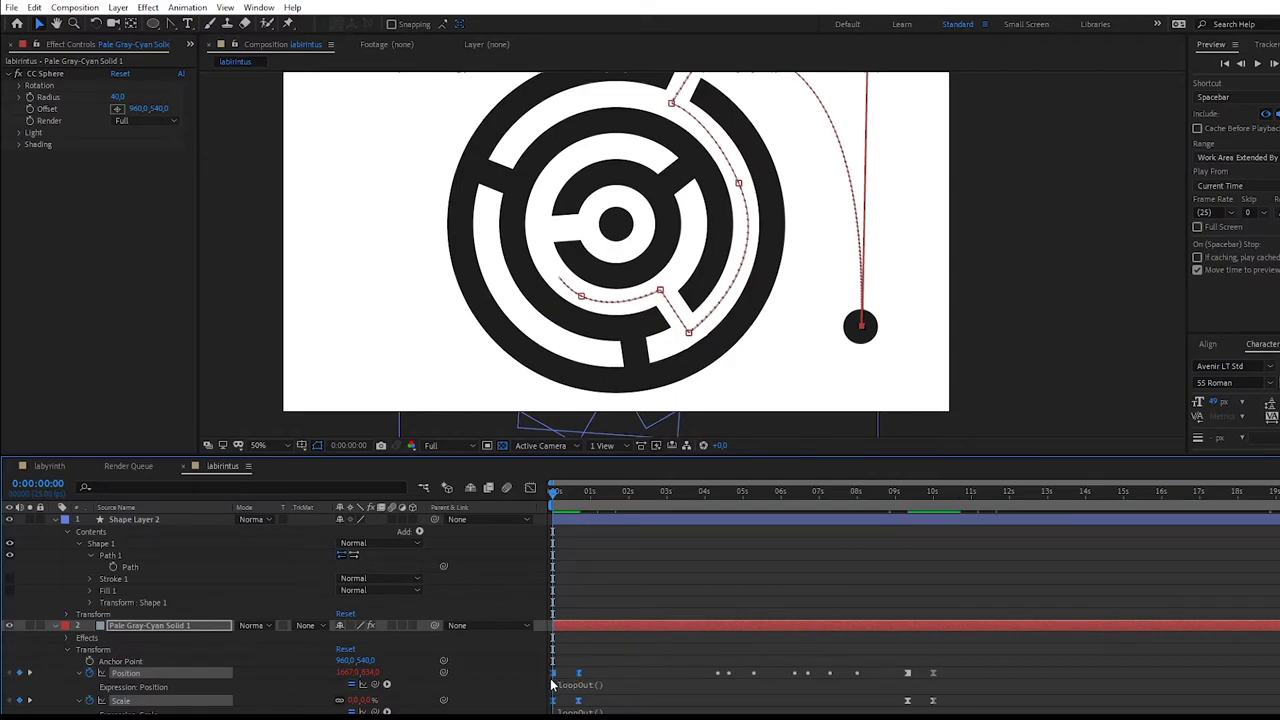
key(space)
key(space)
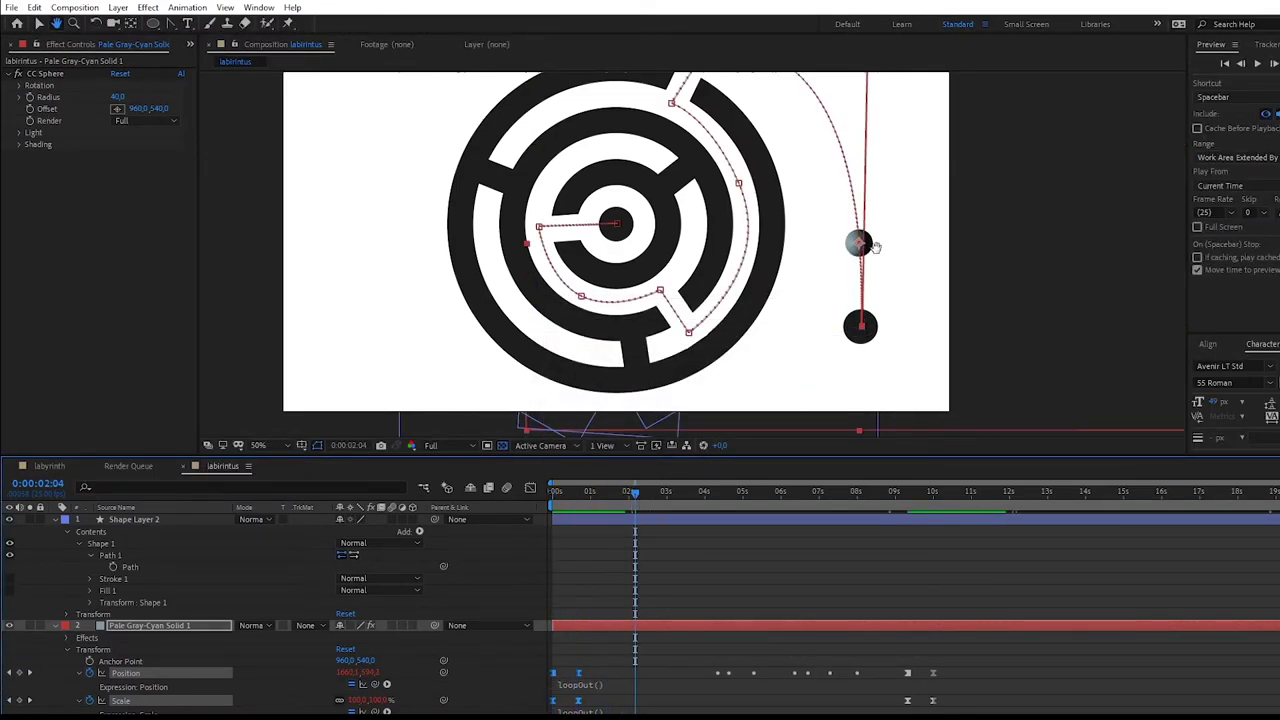
scroll(873, 246, up, 3)
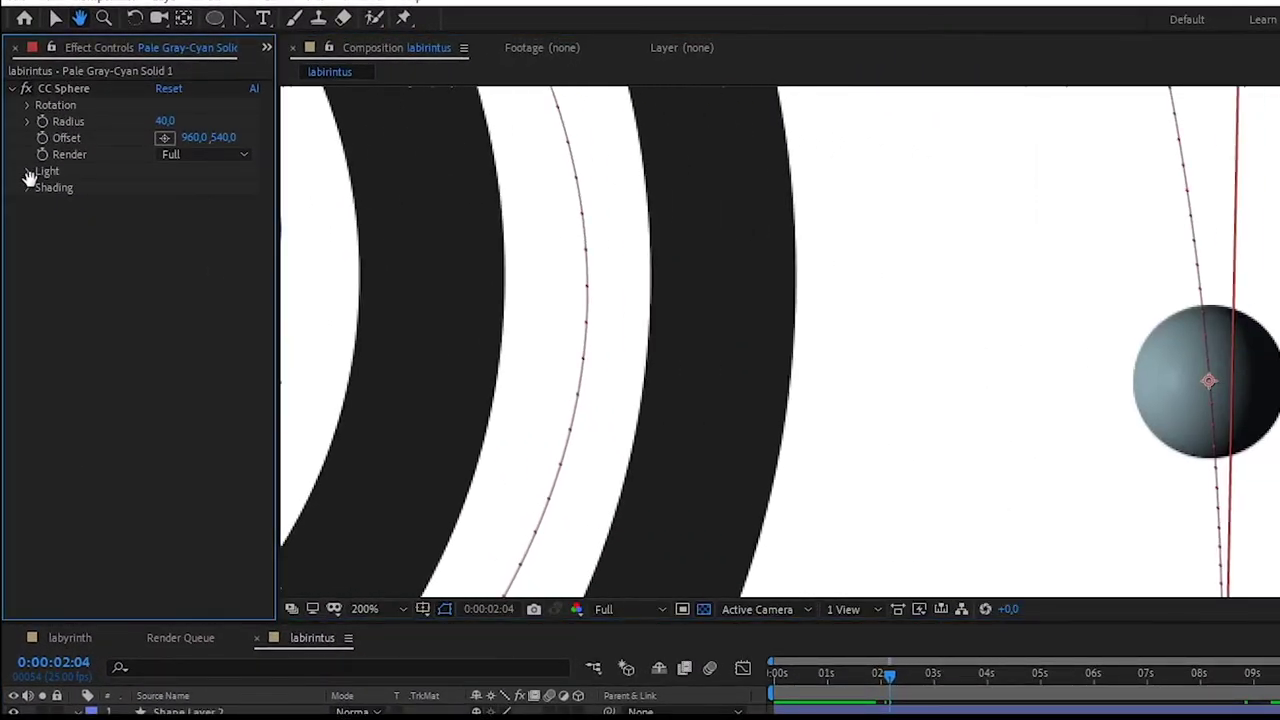
Set CC Sphere Light Intensity to 100, Light Direction to 0° and Light Height to 57.
click(27, 172)
mouse_move(167, 187)
mouse_down()
mouse_move(211, 171)
mouse_move(220, 208)
mouse_up()
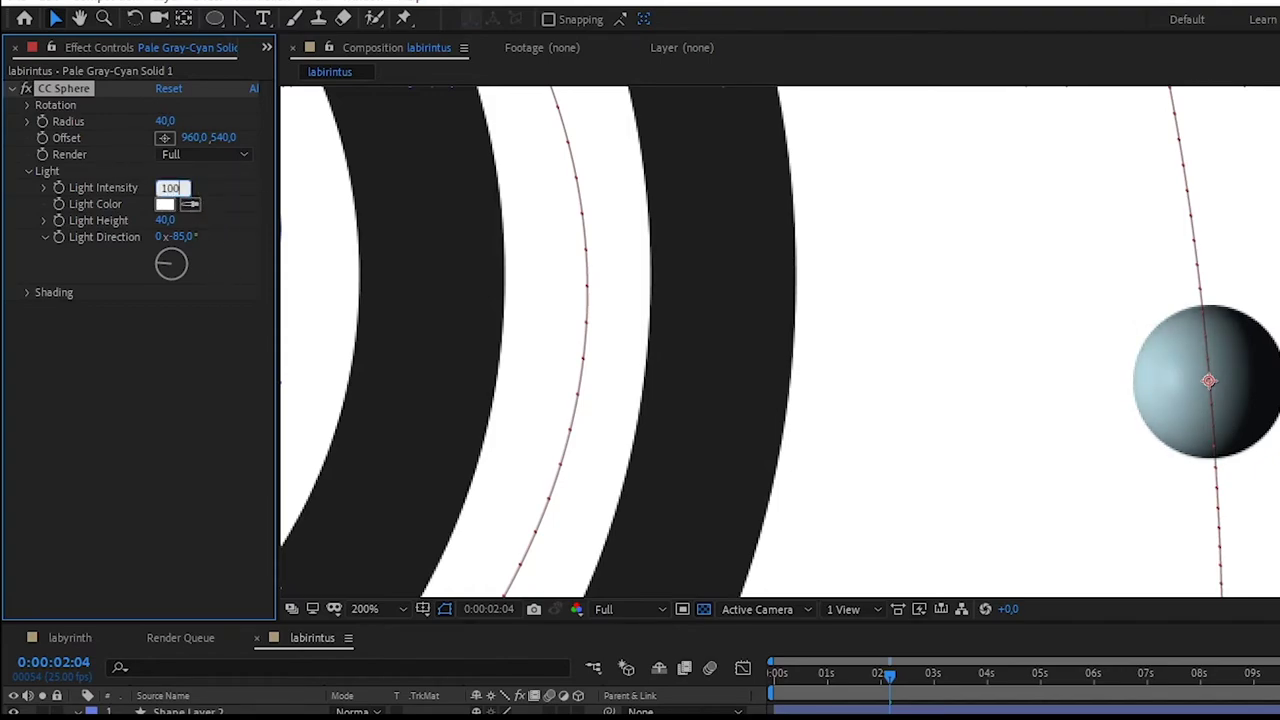
key(Return)
drag(193, 246, 189, 249)
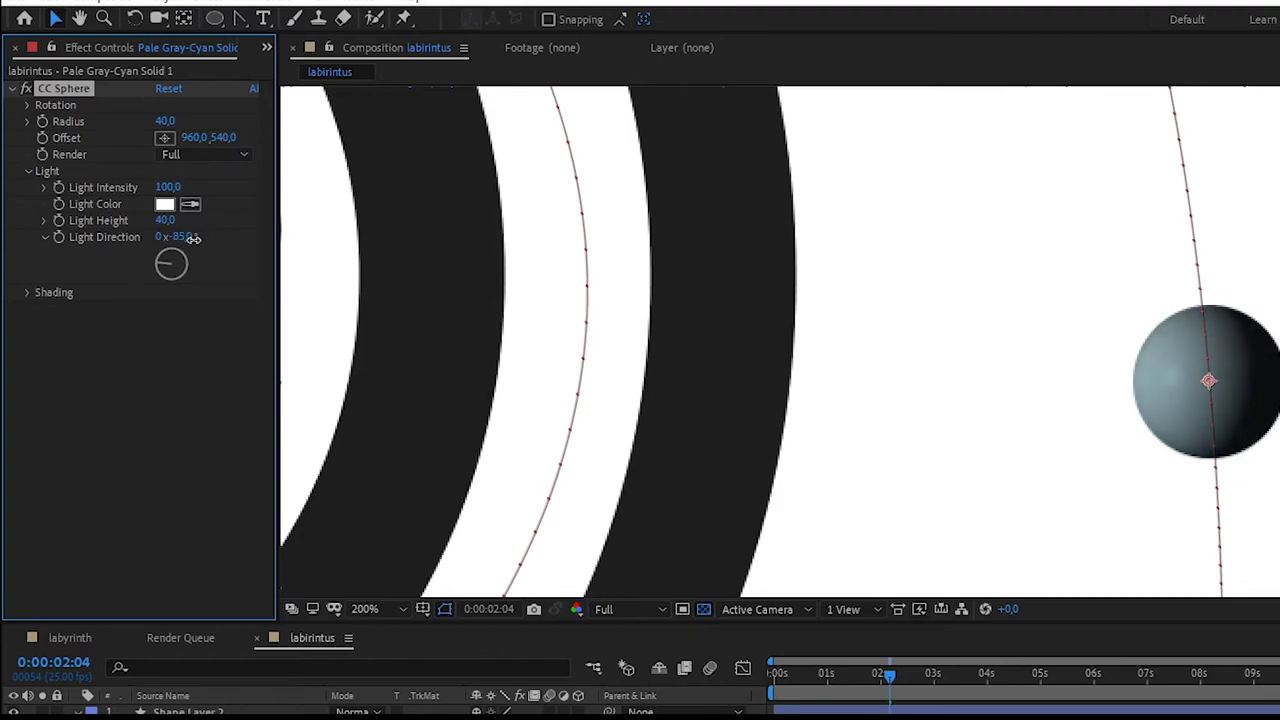
key(Return)
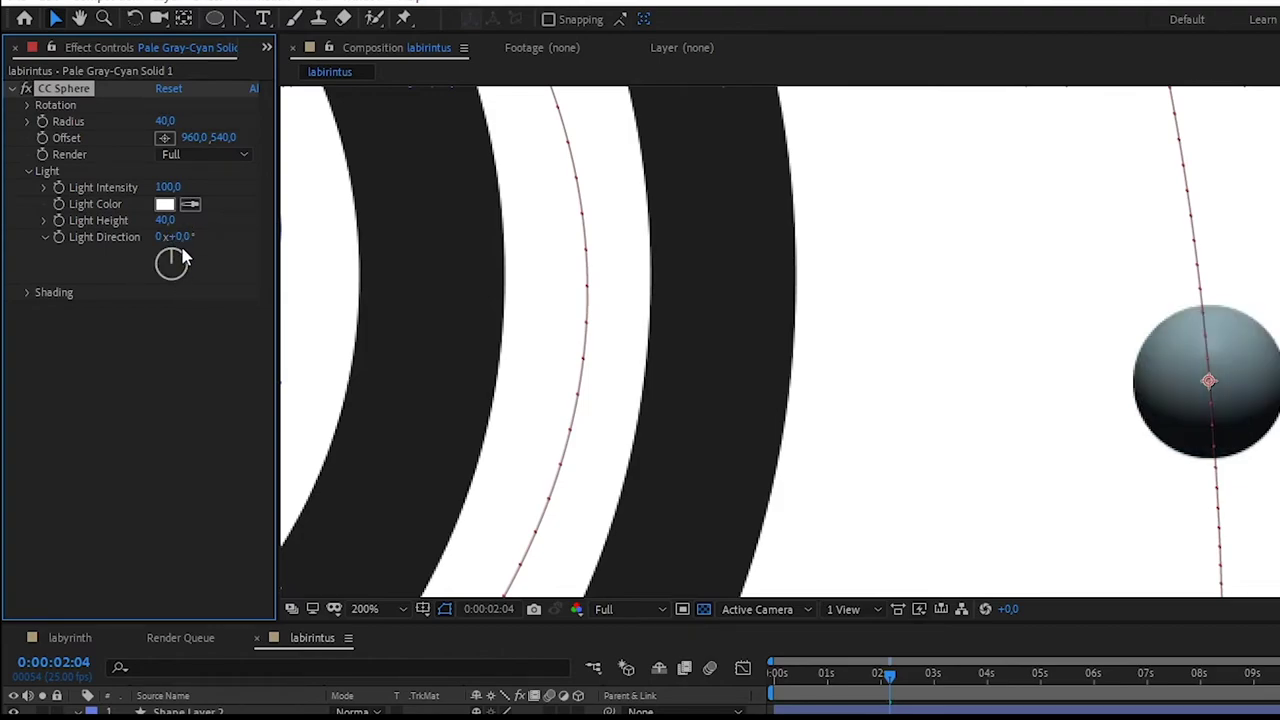
drag(157, 221, 224, 232)
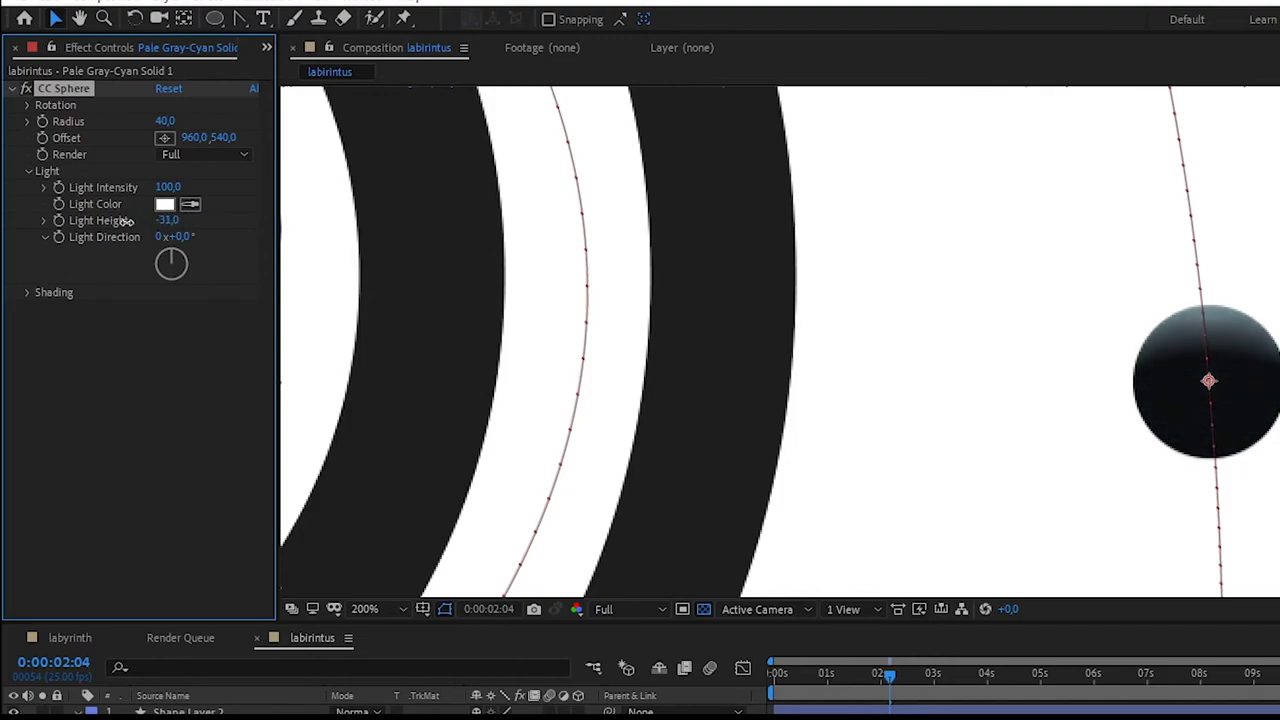
Lower the CC Sphere Ambient shading to 10.
click(28, 292)
drag(165, 308, 170, 307)
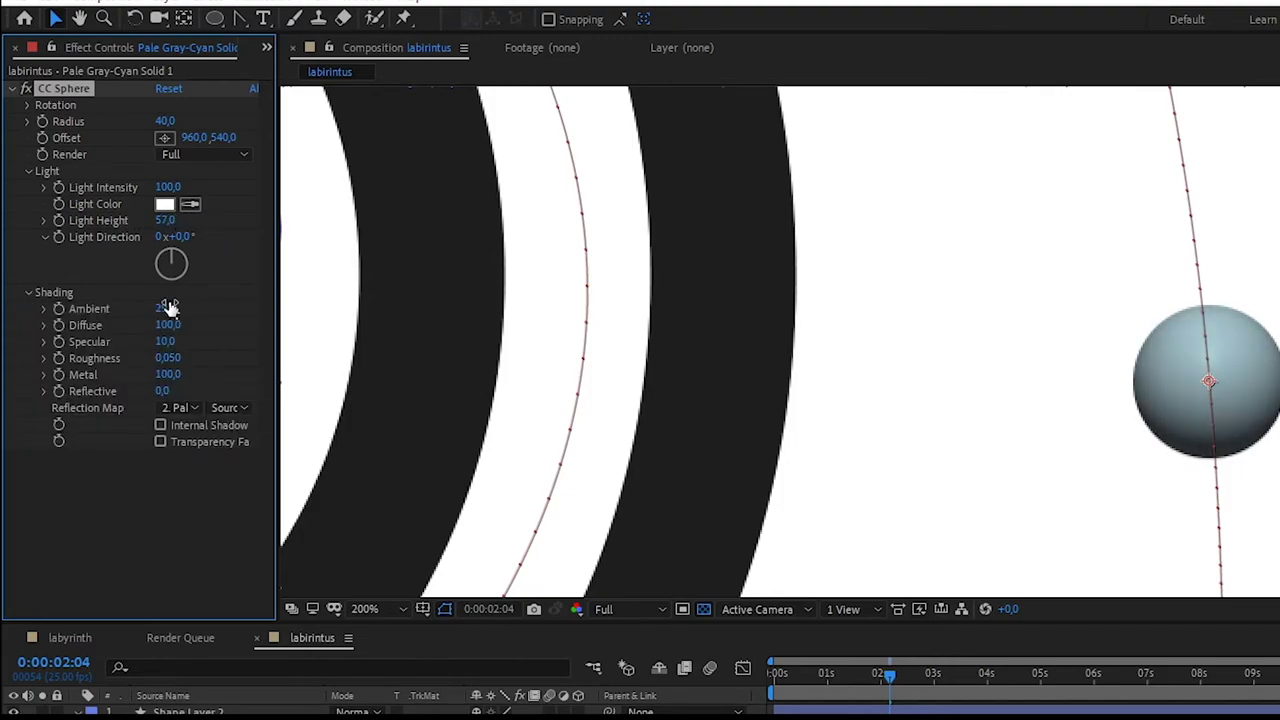
text(10)
key(Return)
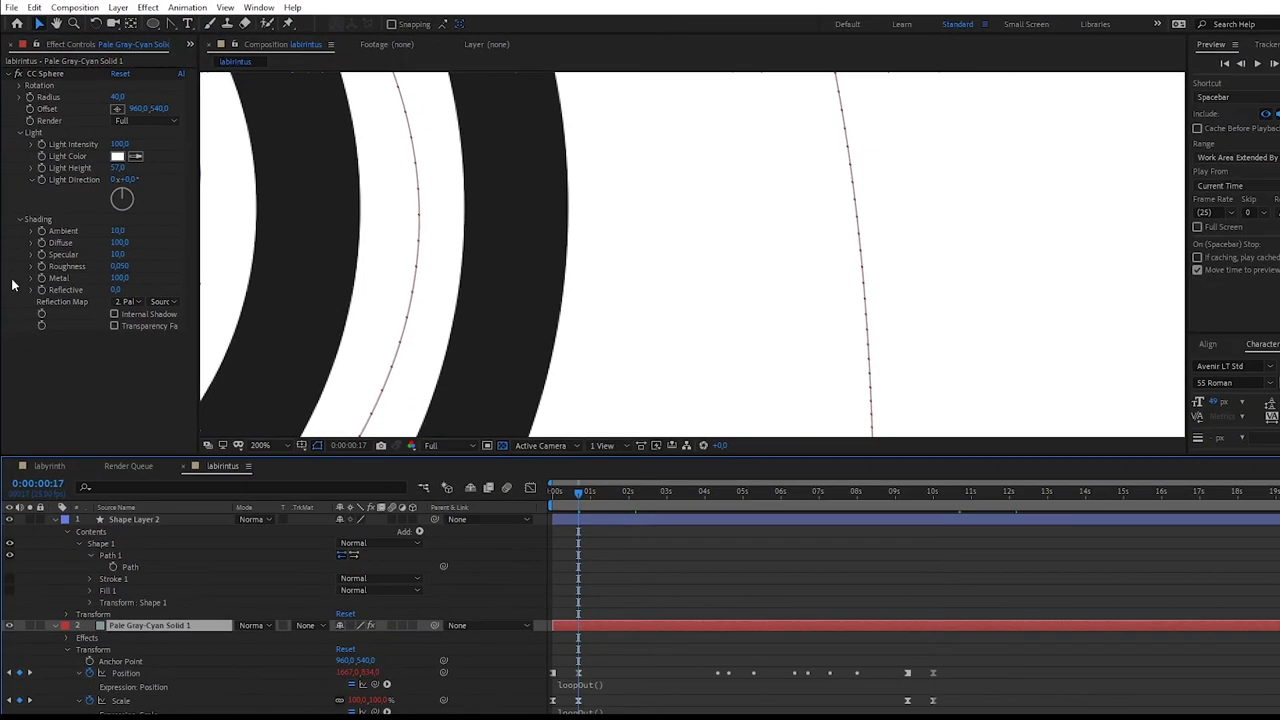
Copy the ball's two CC Sphere Light Intensity keyframes from the start.
drag(745, 187, 625, 32)
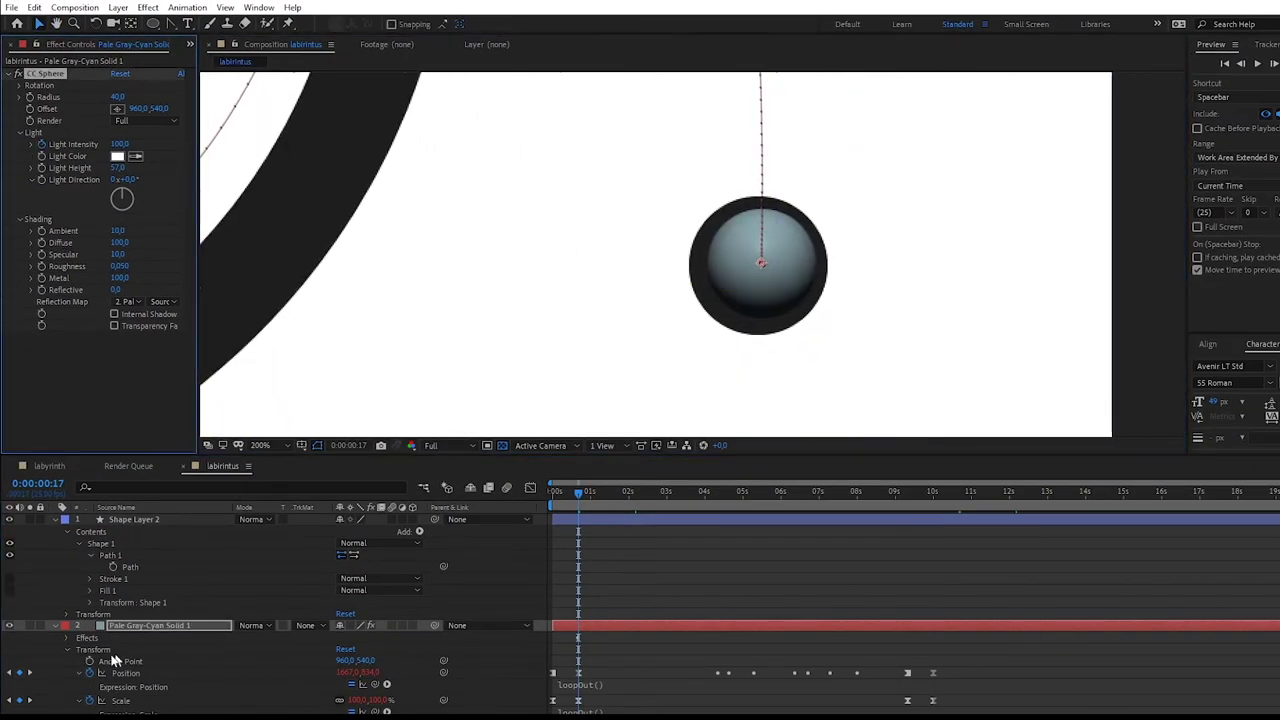
key(Home)
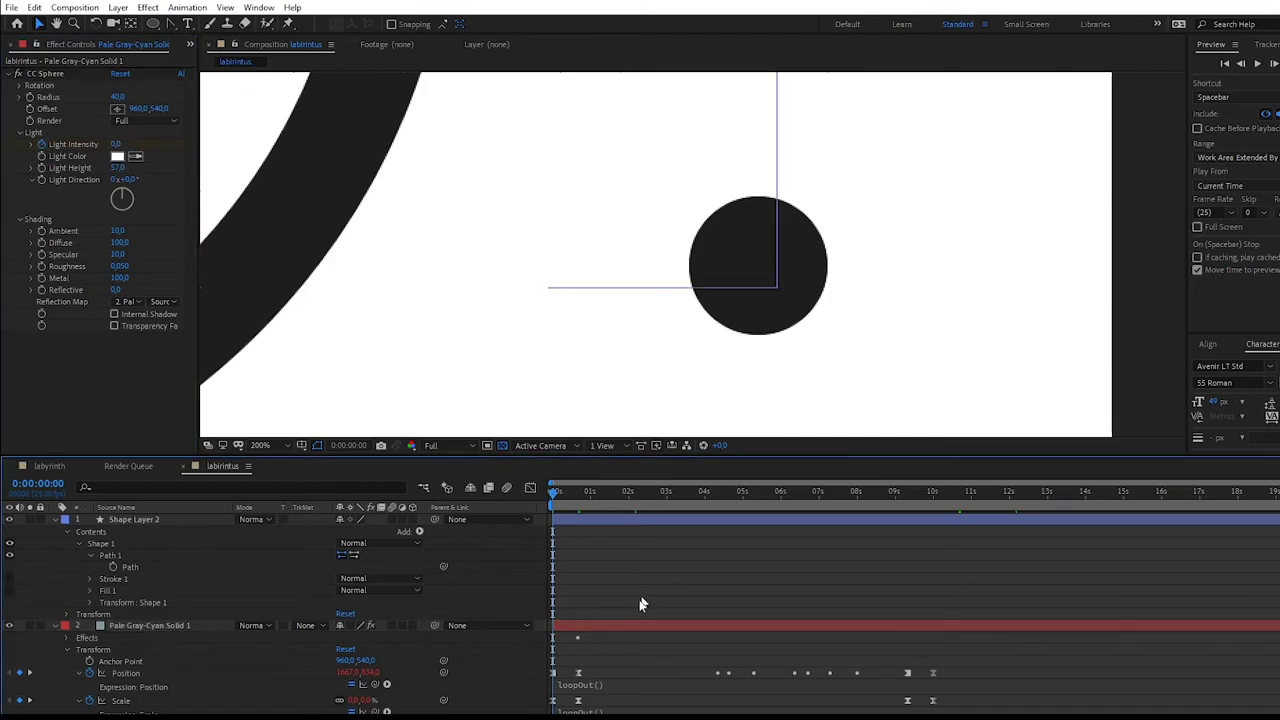
click(587, 628)
click(68, 638)
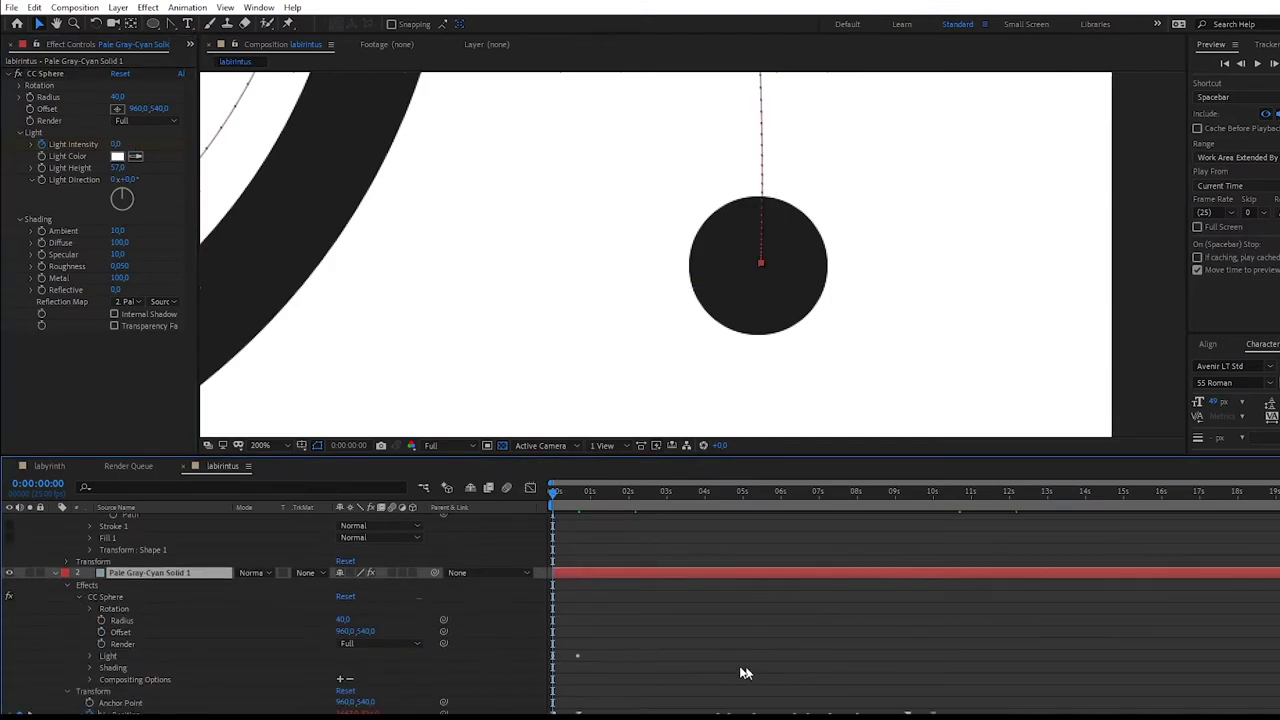
click(92, 660)
drag(160, 596, 515, 602)
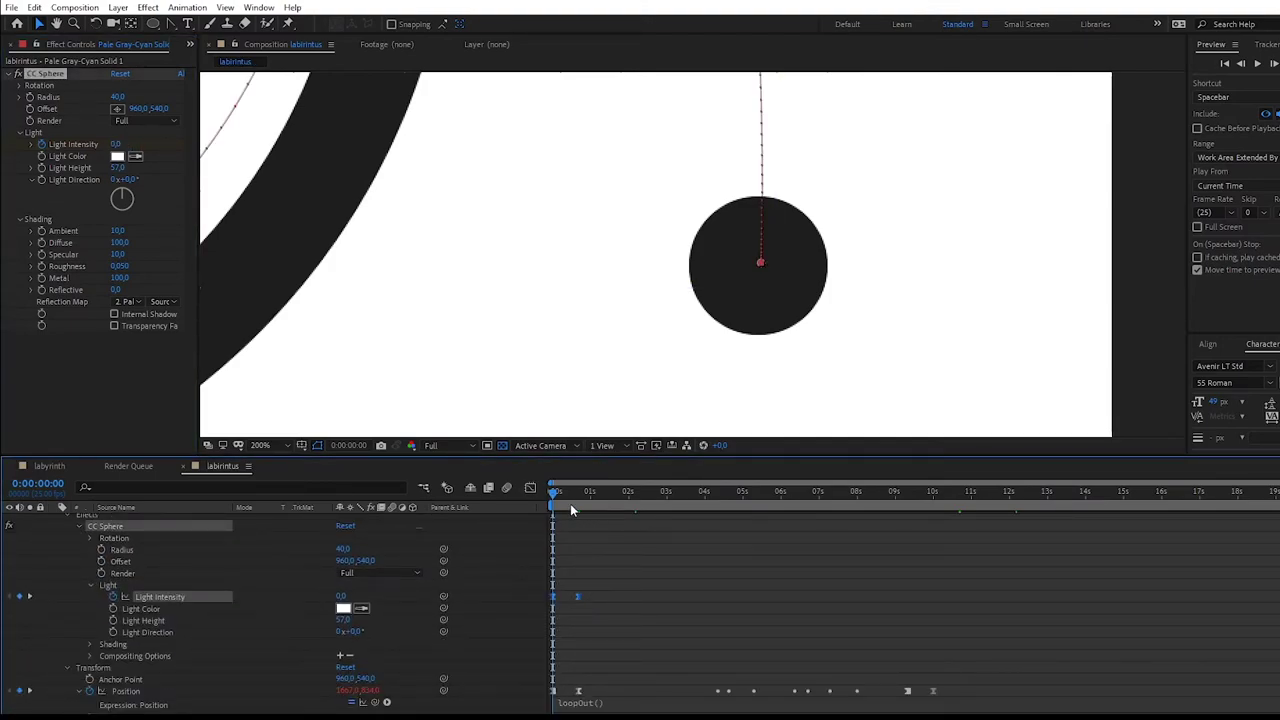
key(ctrl+c)
Paste the Light Intensity keyframes at 0:00:09:08 and time-reverse them so the light fades out.
drag(570, 505, 907, 498)
key(ctrl+v)
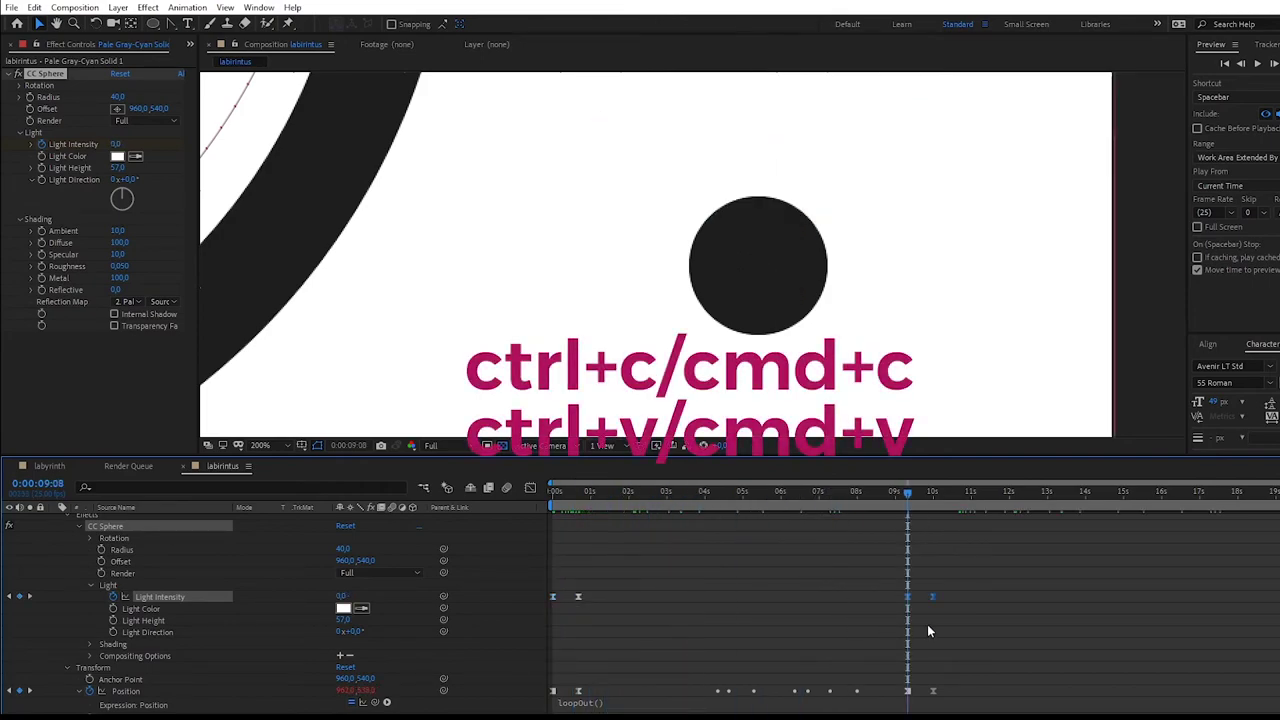
right_click(909, 599)
mouse_move(973, 588)
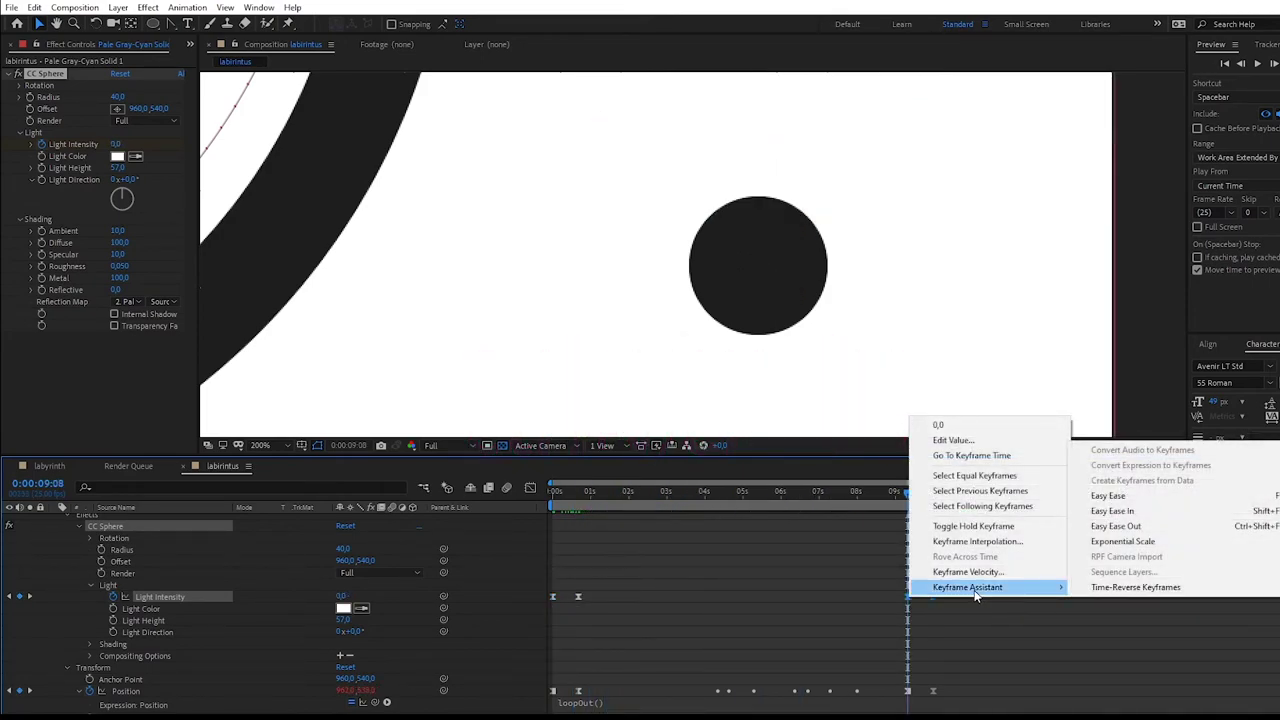
click(1107, 588)
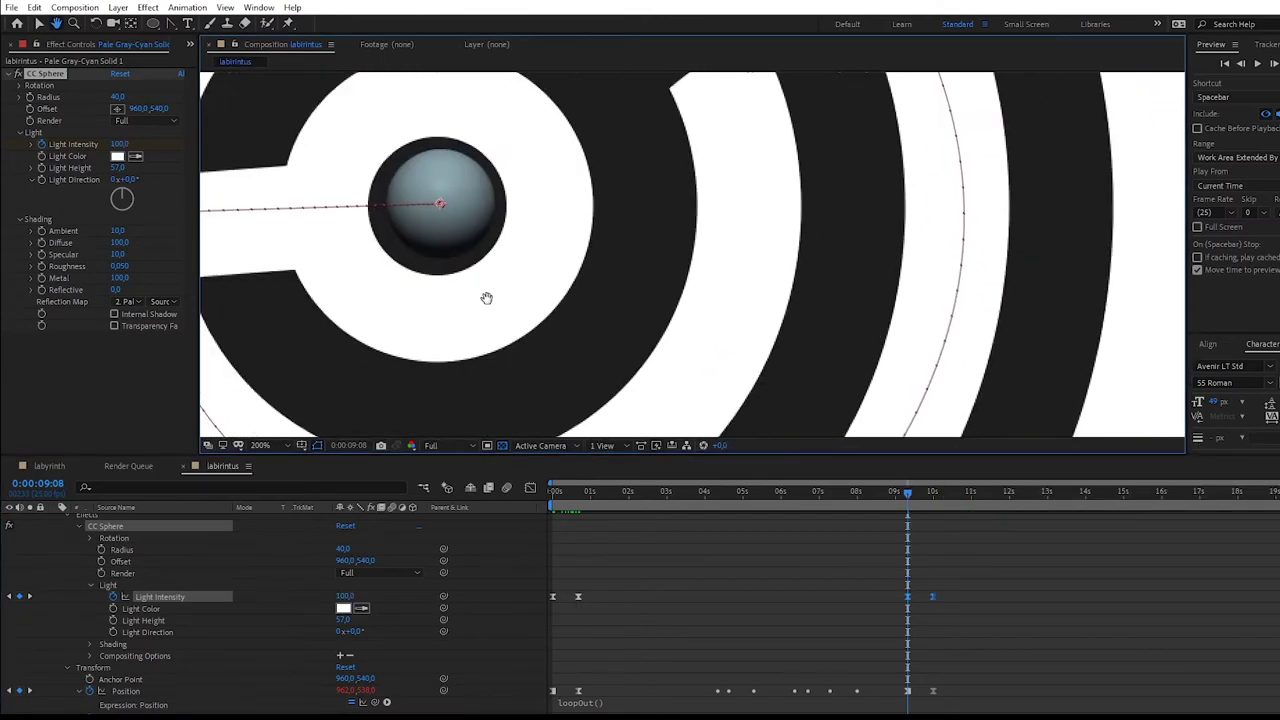
key(ctrl+z)
Scrub through the animation to check the lighting, then collapse the layer properties.
click(811, 492)
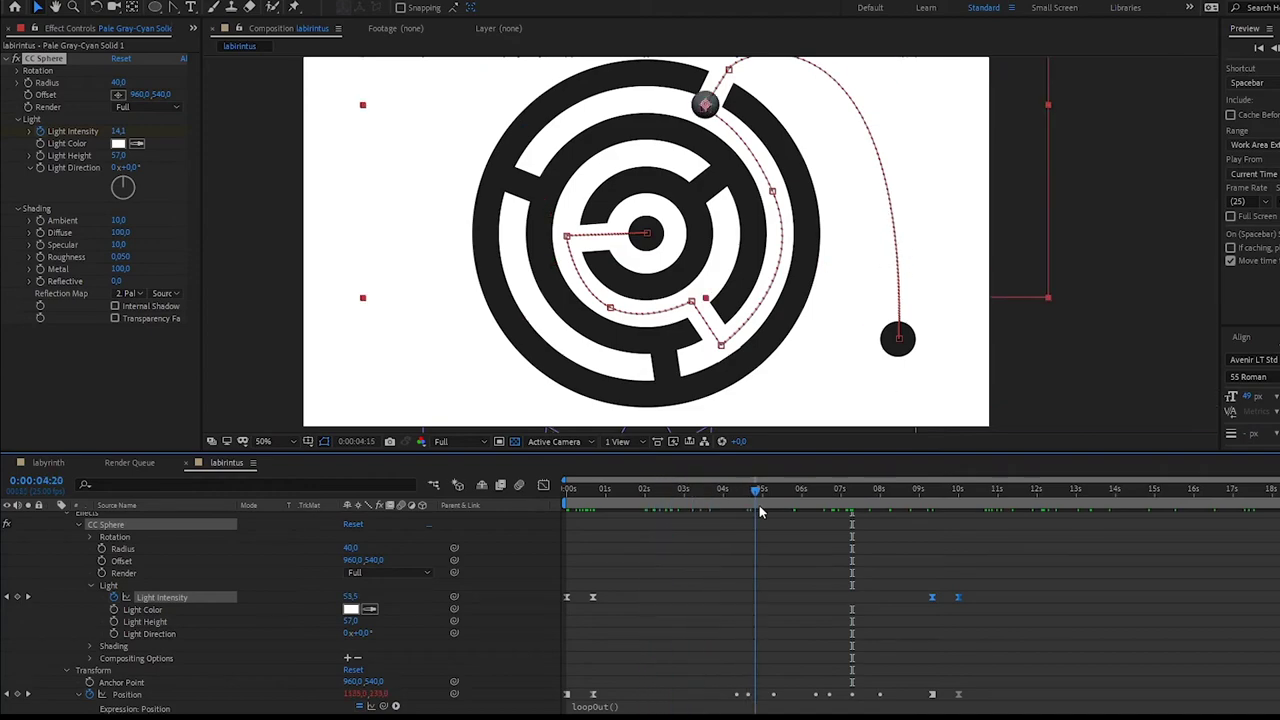
mouse_move(760, 512)
mouse_down()
mouse_move(969, 478)
mouse_move(816, 495)
mouse_up()
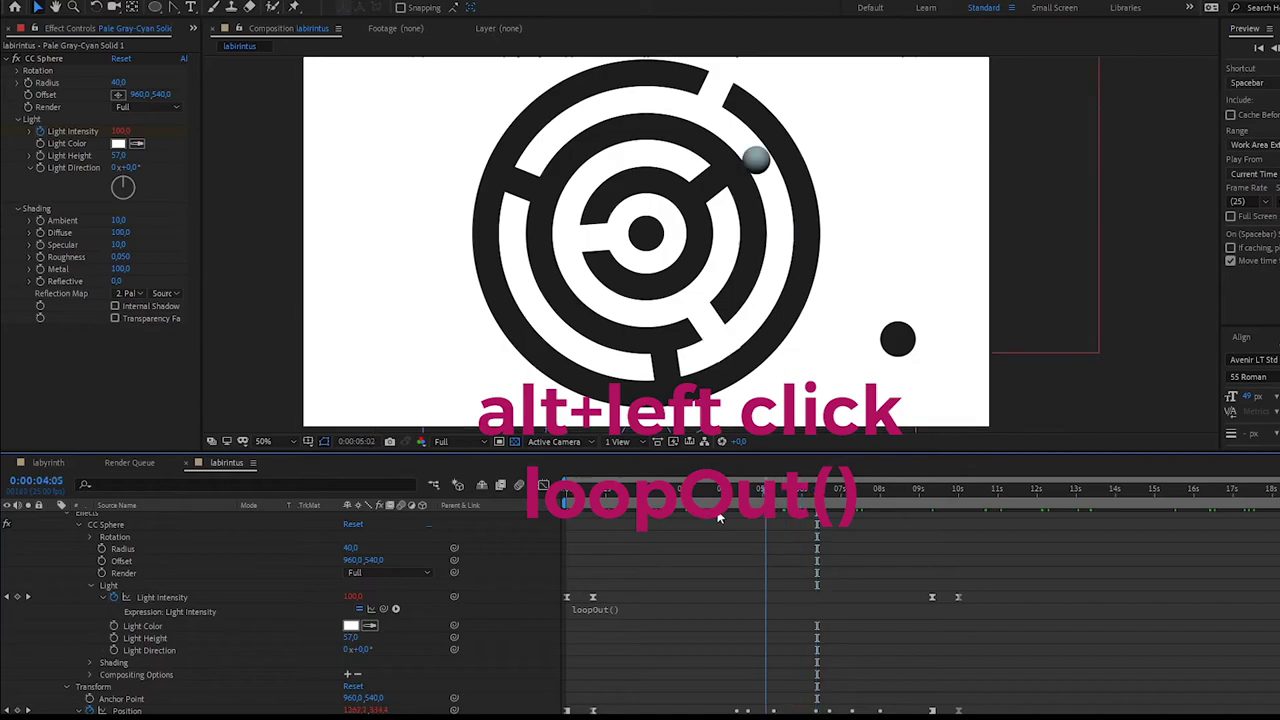
mouse_move(790, 515)
mouse_down()
mouse_move(772, 590)
mouse_move(843, 587)
mouse_up()
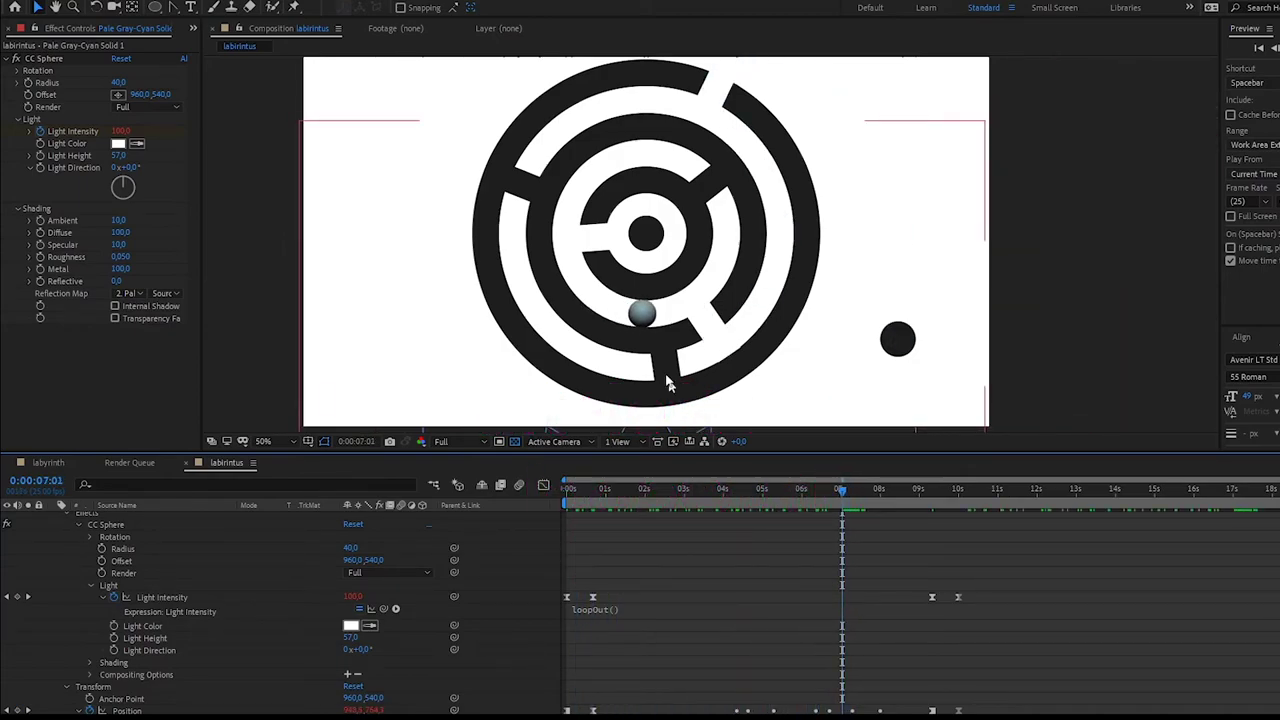
scroll(53, 620, up, 3)
click(53, 620)
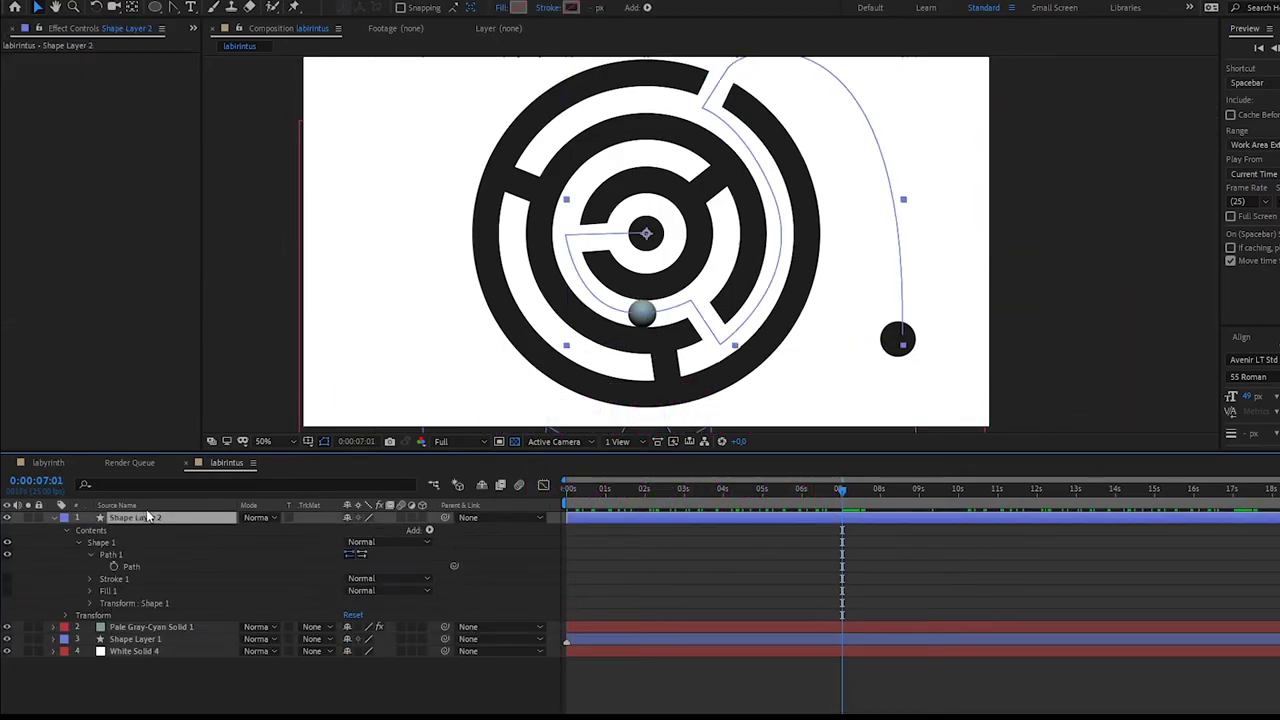
Remove the leftover Shape Layer 2 and set the ball's CC Sphere Radius to 35.
click(150, 517)
key(period)
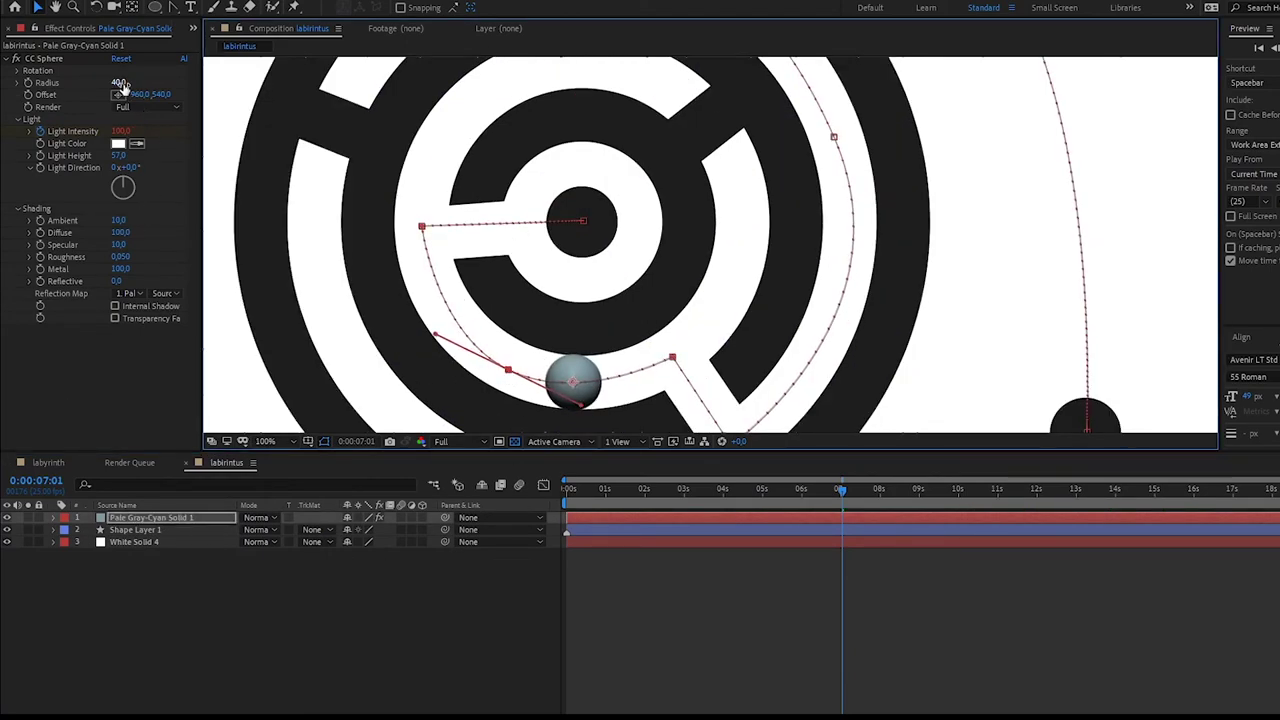
click(119, 83)
text(35)
key(Return)
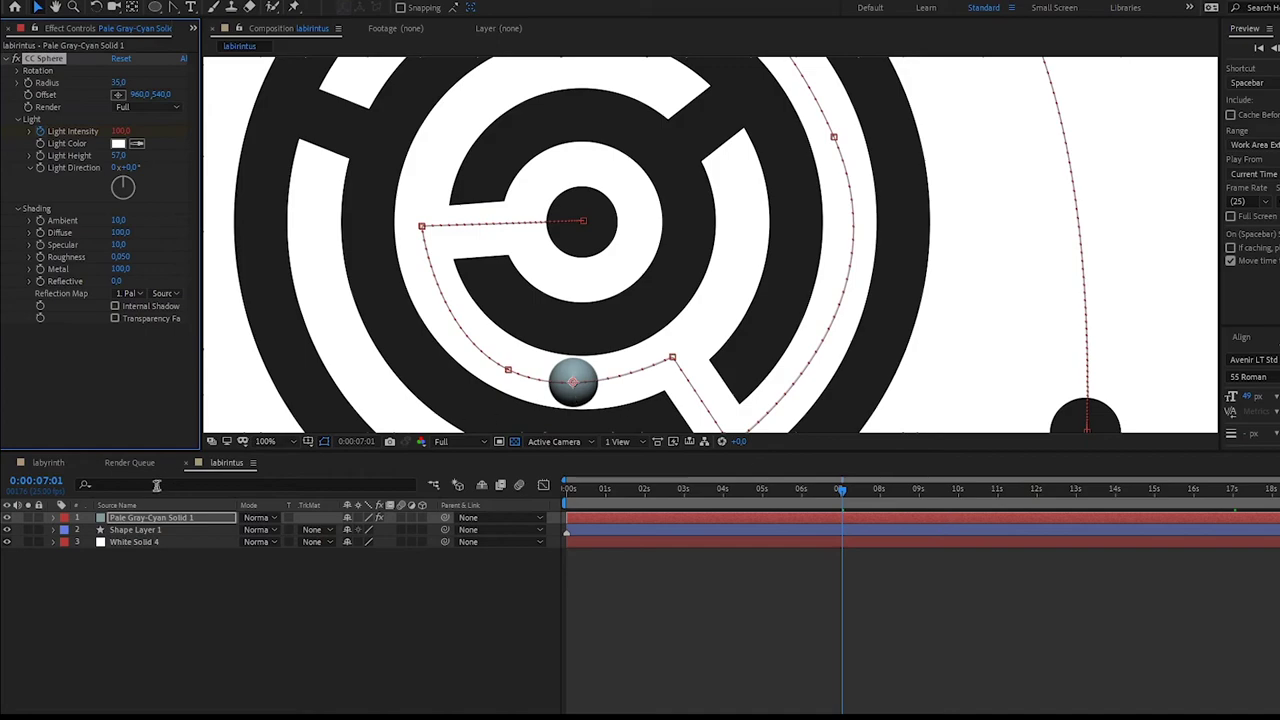
Zoom out and preview the ball rolling through the maze with its motion path shown.
key(comma)
key(space)
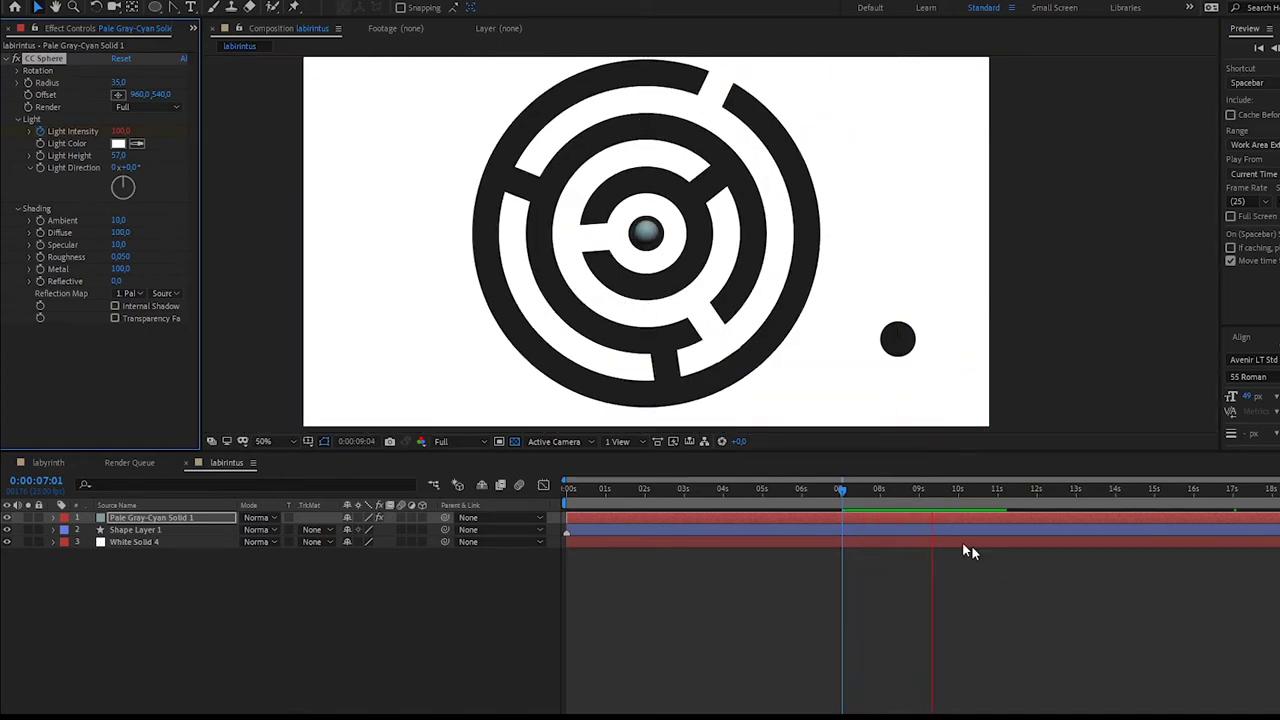
key(space)
click(601, 309)
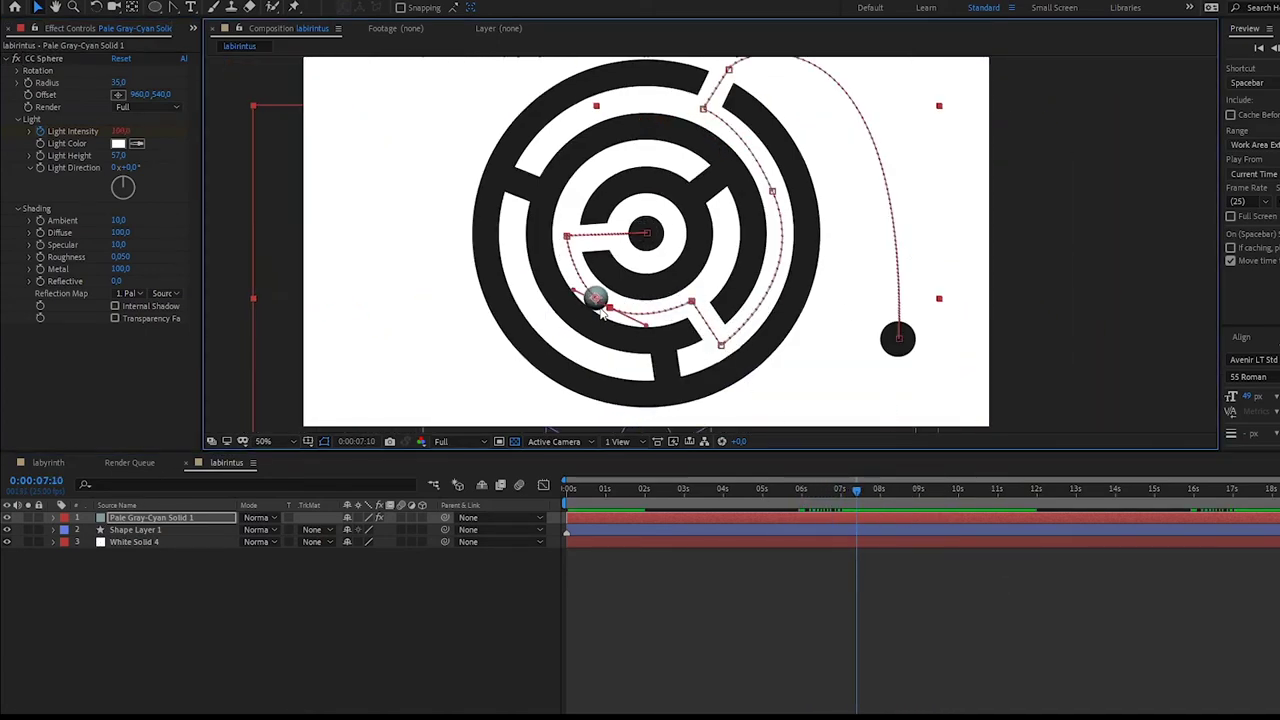
key(space)
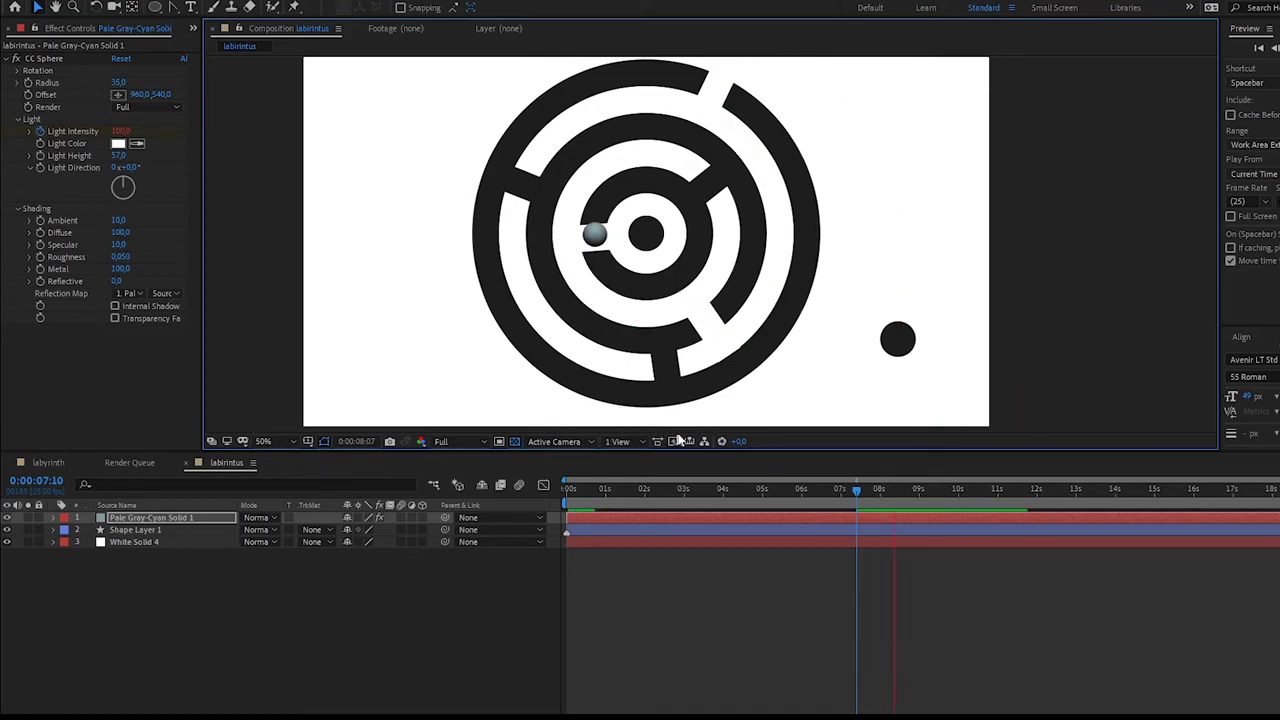
Bring up the ball's Scale curve in the Graph Editor and shorten the easing at the dip.
key(u)
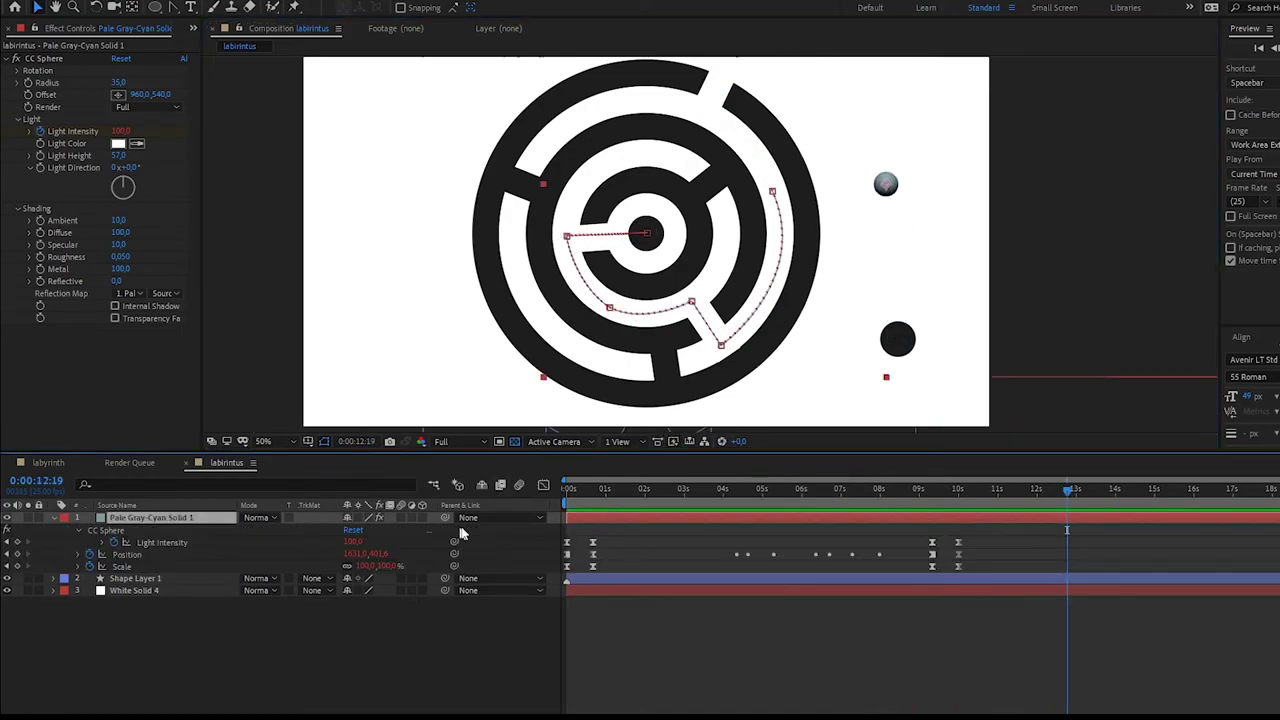
click(121, 566)
click(543, 485)
click(948, 654)
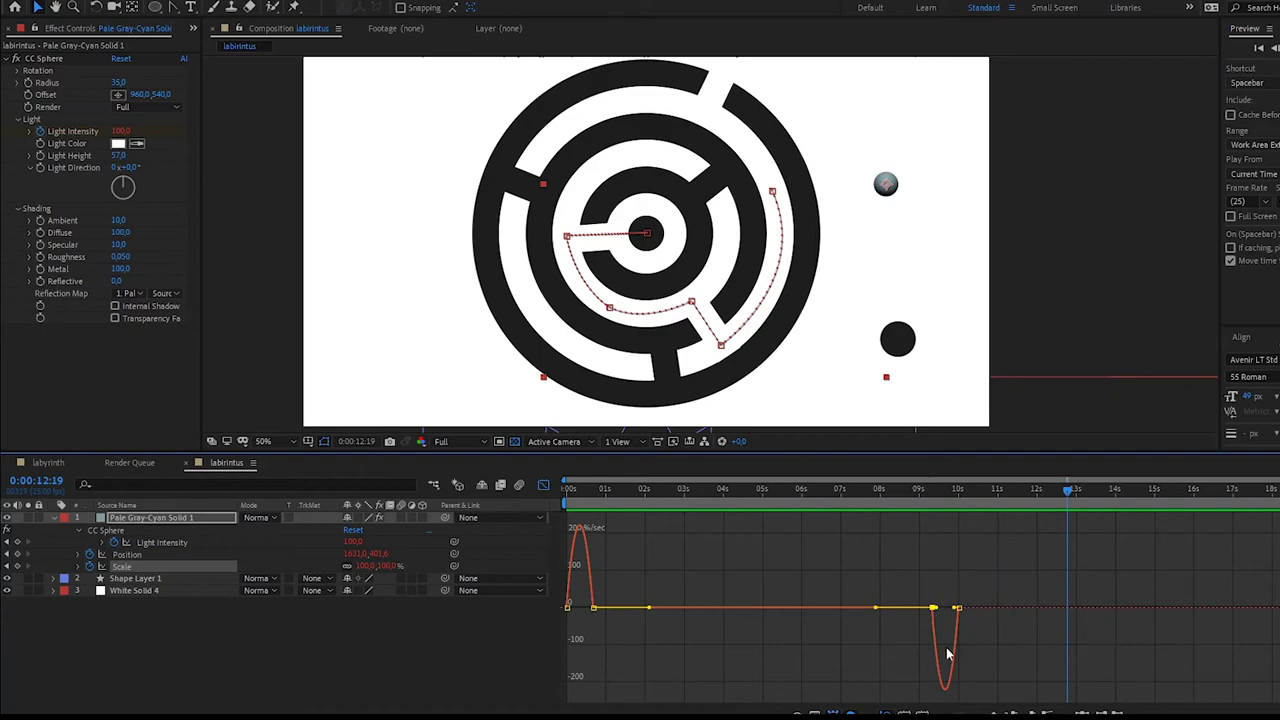
scroll(930, 643, up, 5)
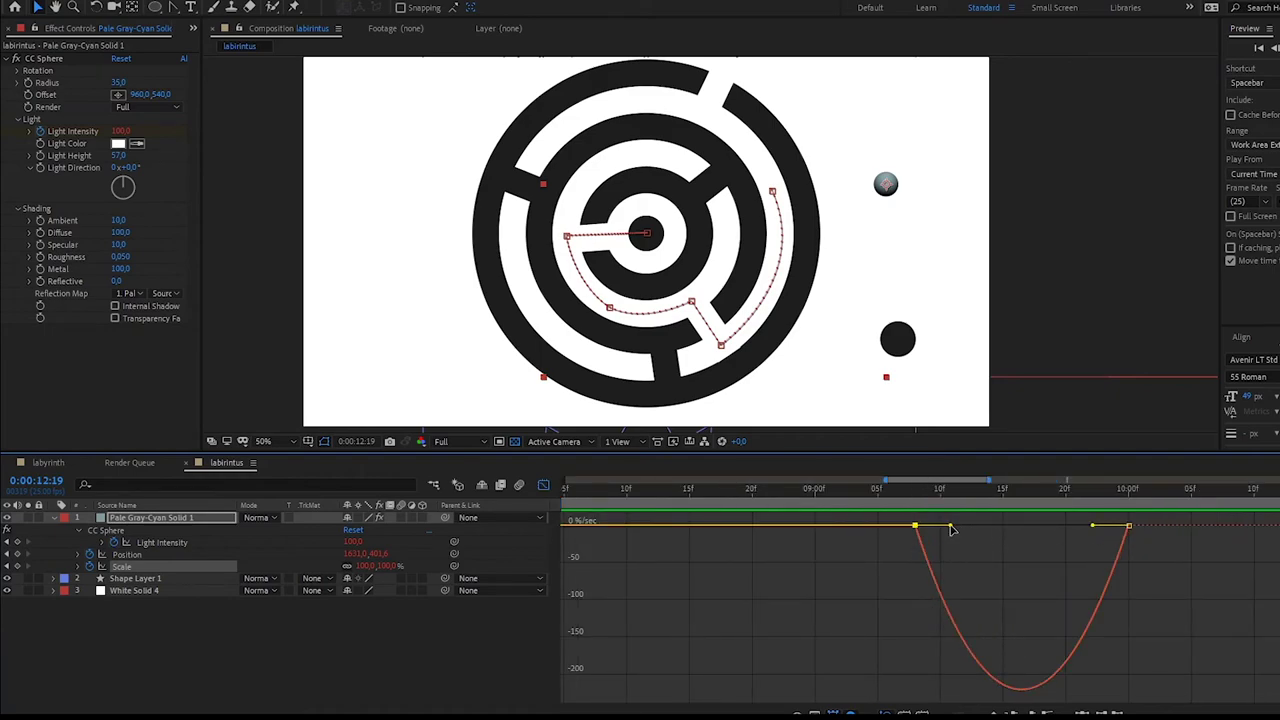
drag(950, 528, 930, 526)
key(space)
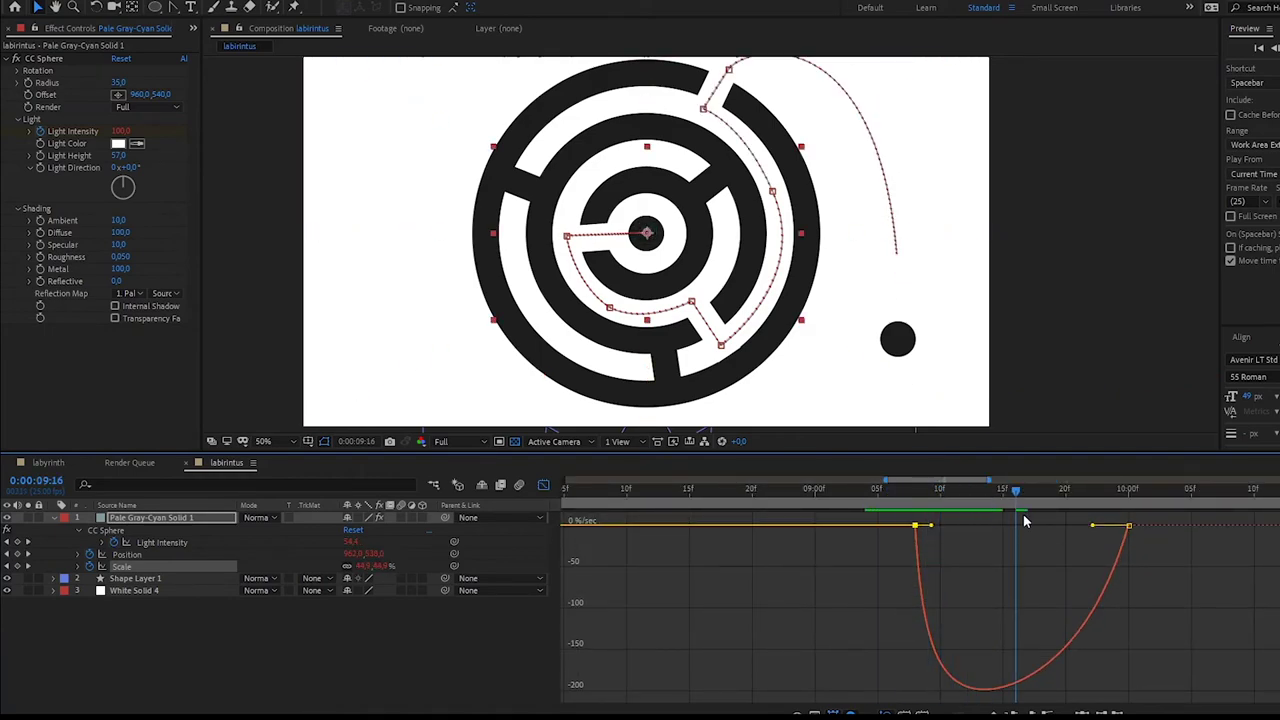
Pull the last Scale keyframe's easing for a deeper, earlier dip, then preview from the start.
drag(1093, 525, 1047, 525)
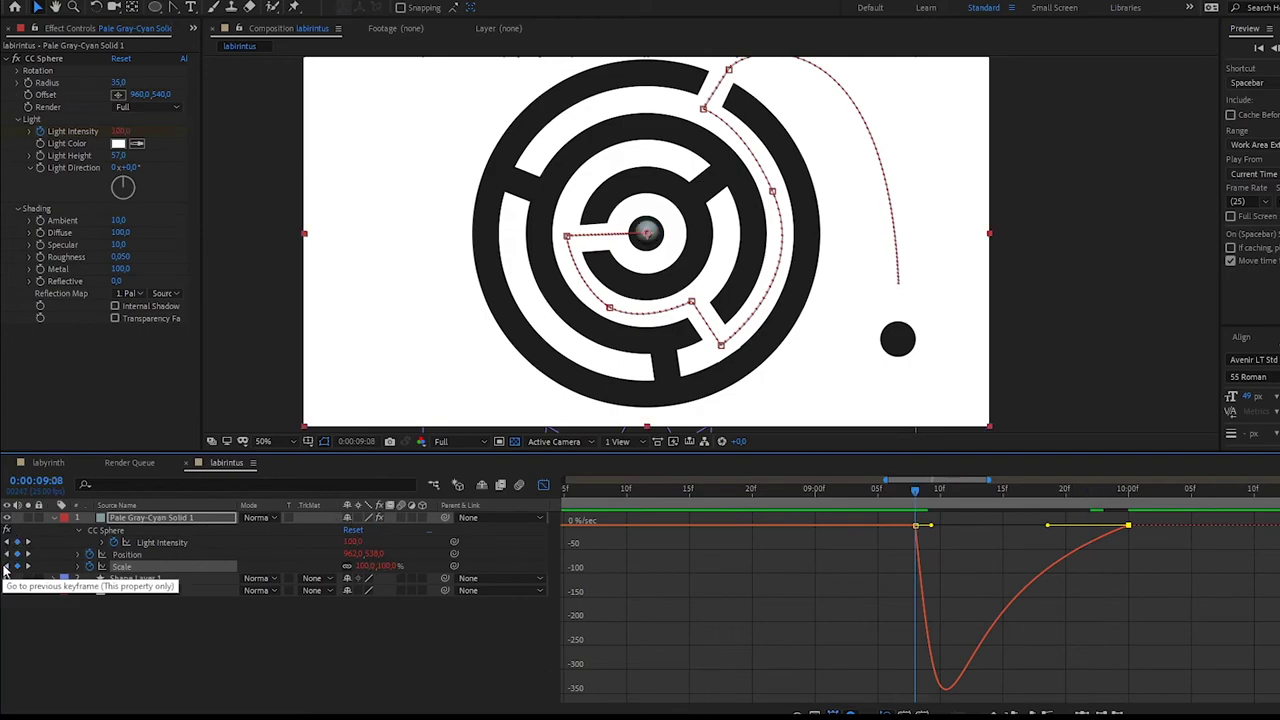
click(6, 554)
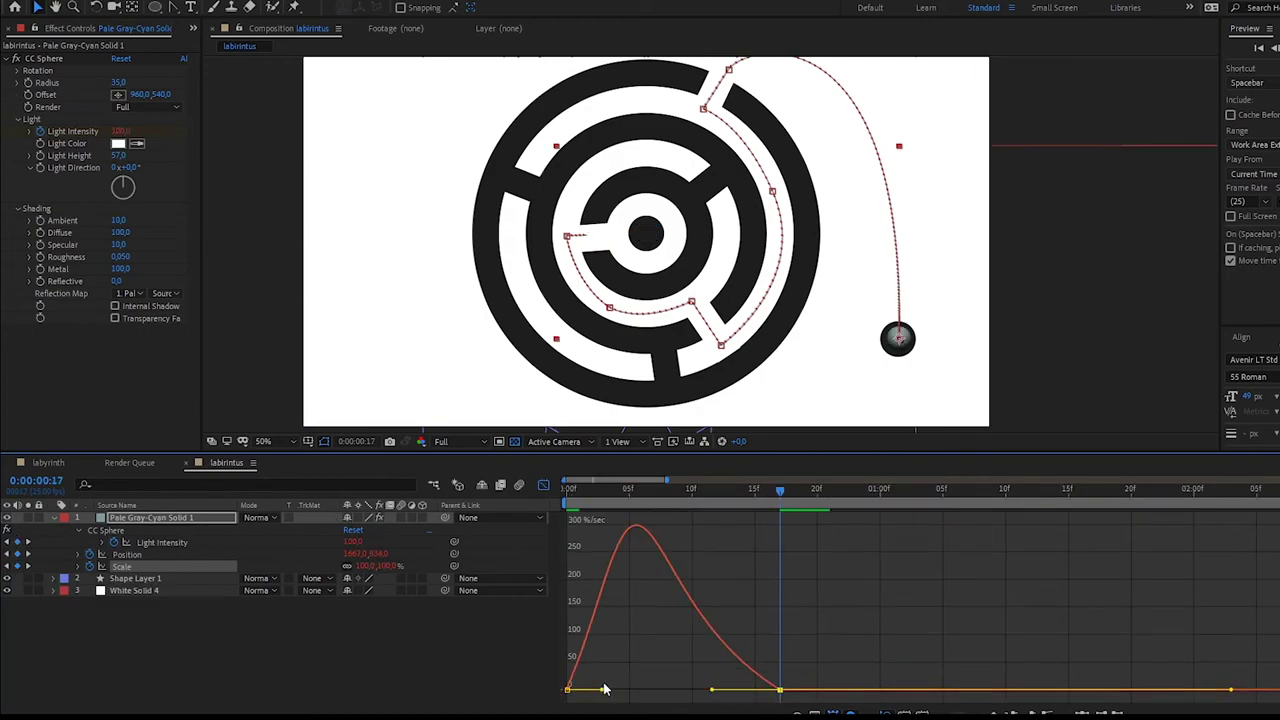
click(572, 697)
key(minus)
key(minus)
key(minus)
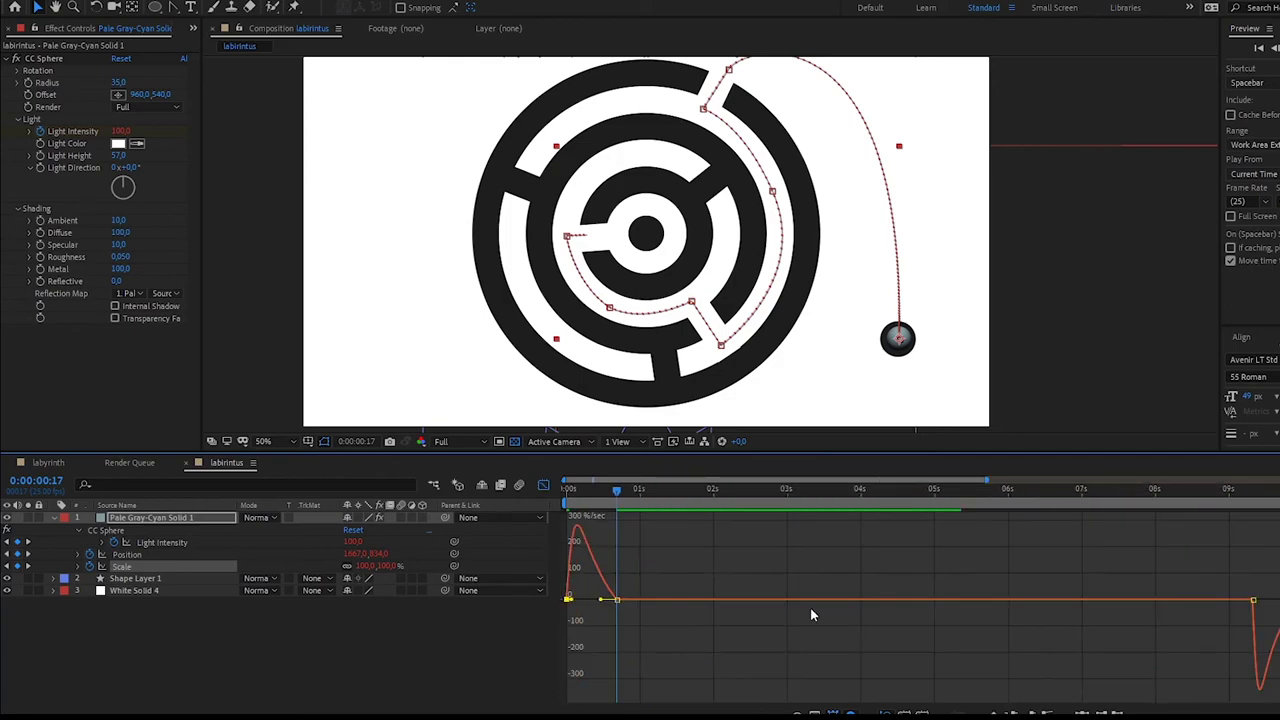
key(Home)
key(space)
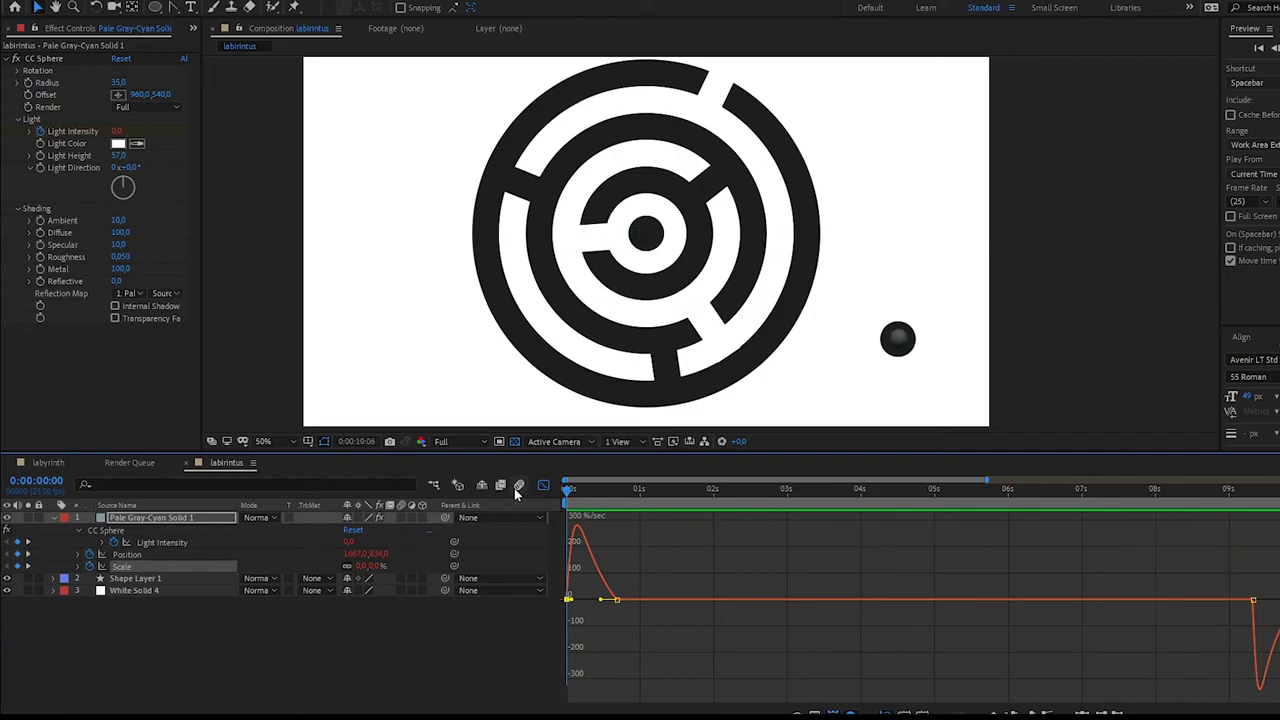
Ease the start of the ball's Position speed curve, preview it, and save the project.
click(127, 554)
mouse_move(830, 690)
mouse_down()
mouse_move(788, 693)
mouse_move(810, 690)
mouse_up()
drag(734, 563, 1075, 577)
drag(550, 660, 686, 690)
key(space)
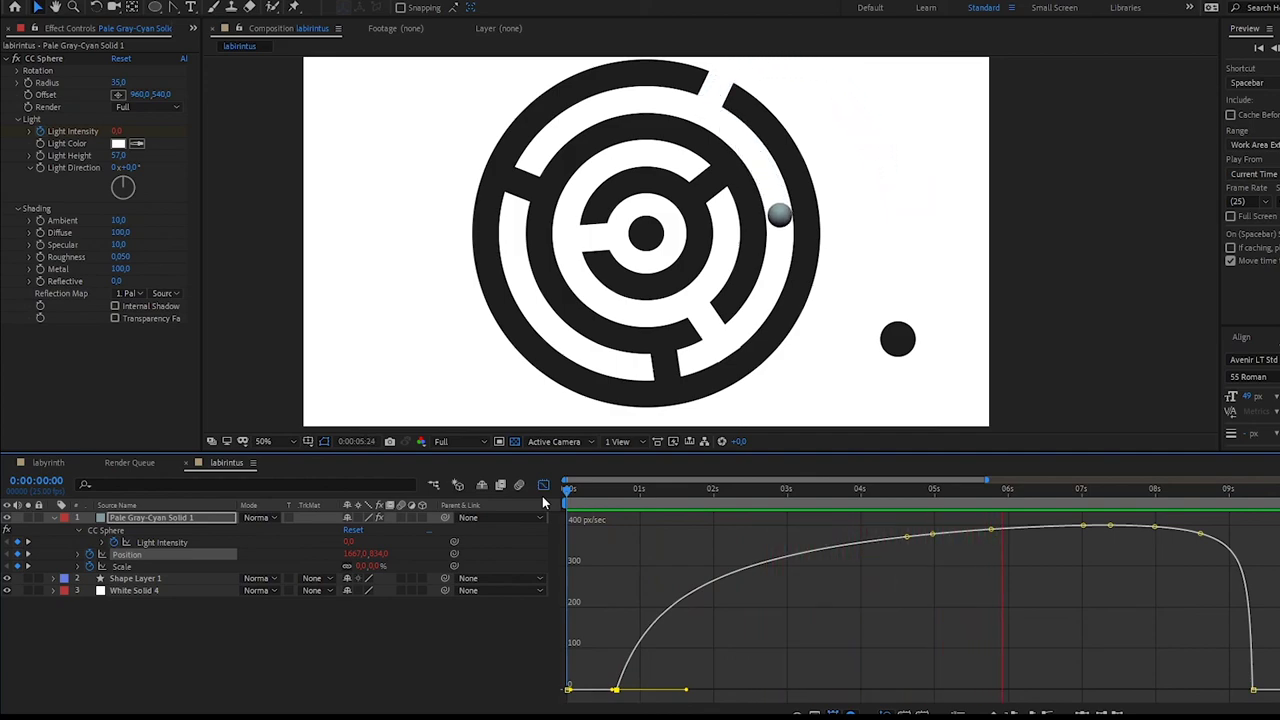
key(ctrl+s)
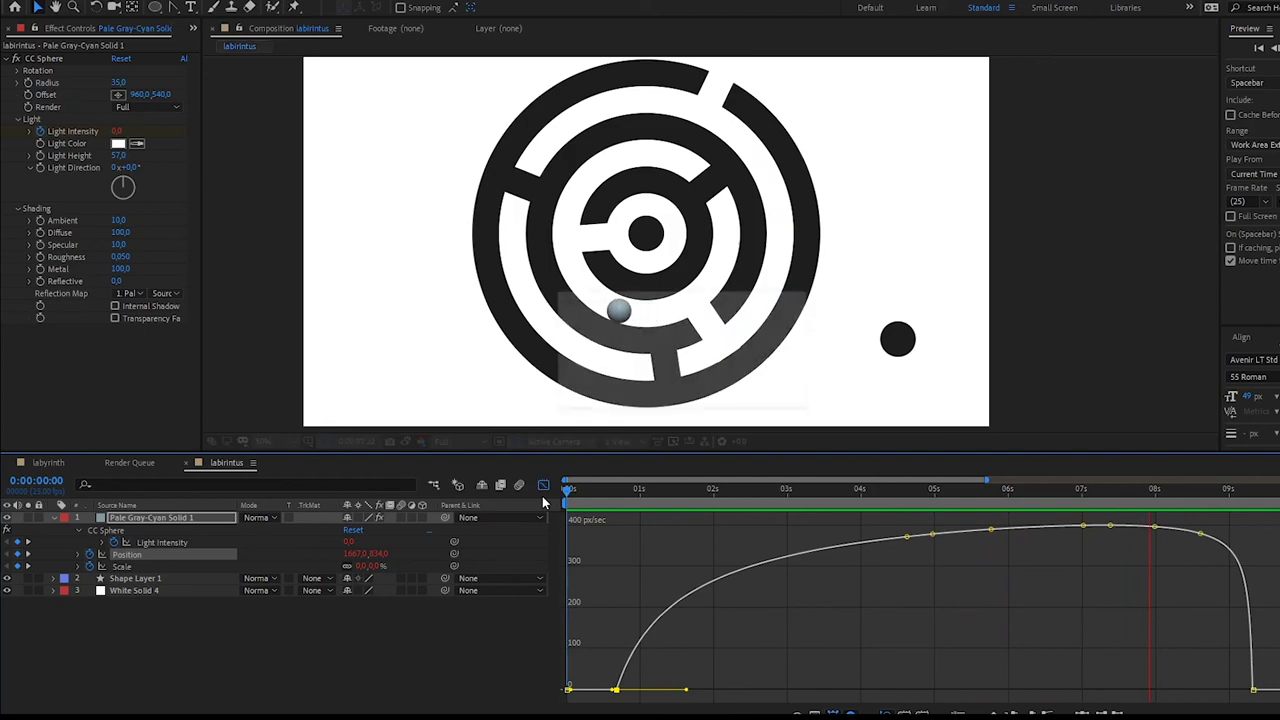